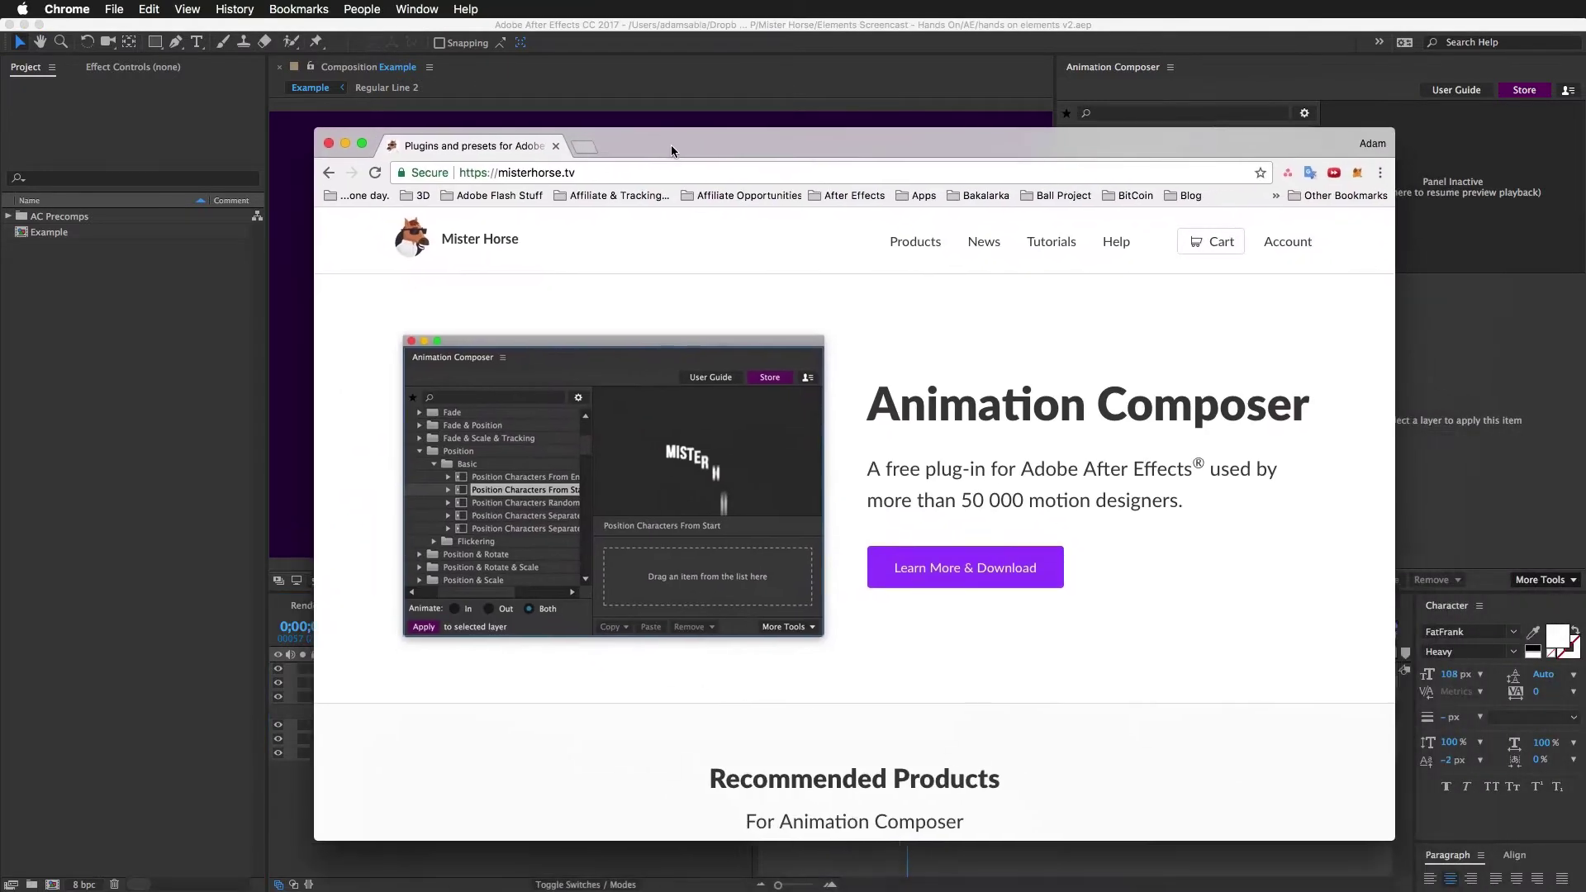
- Browse the Animation Composer products page down to Pre-Animated Content, then hide Chrome
mouse_move(900, 234)
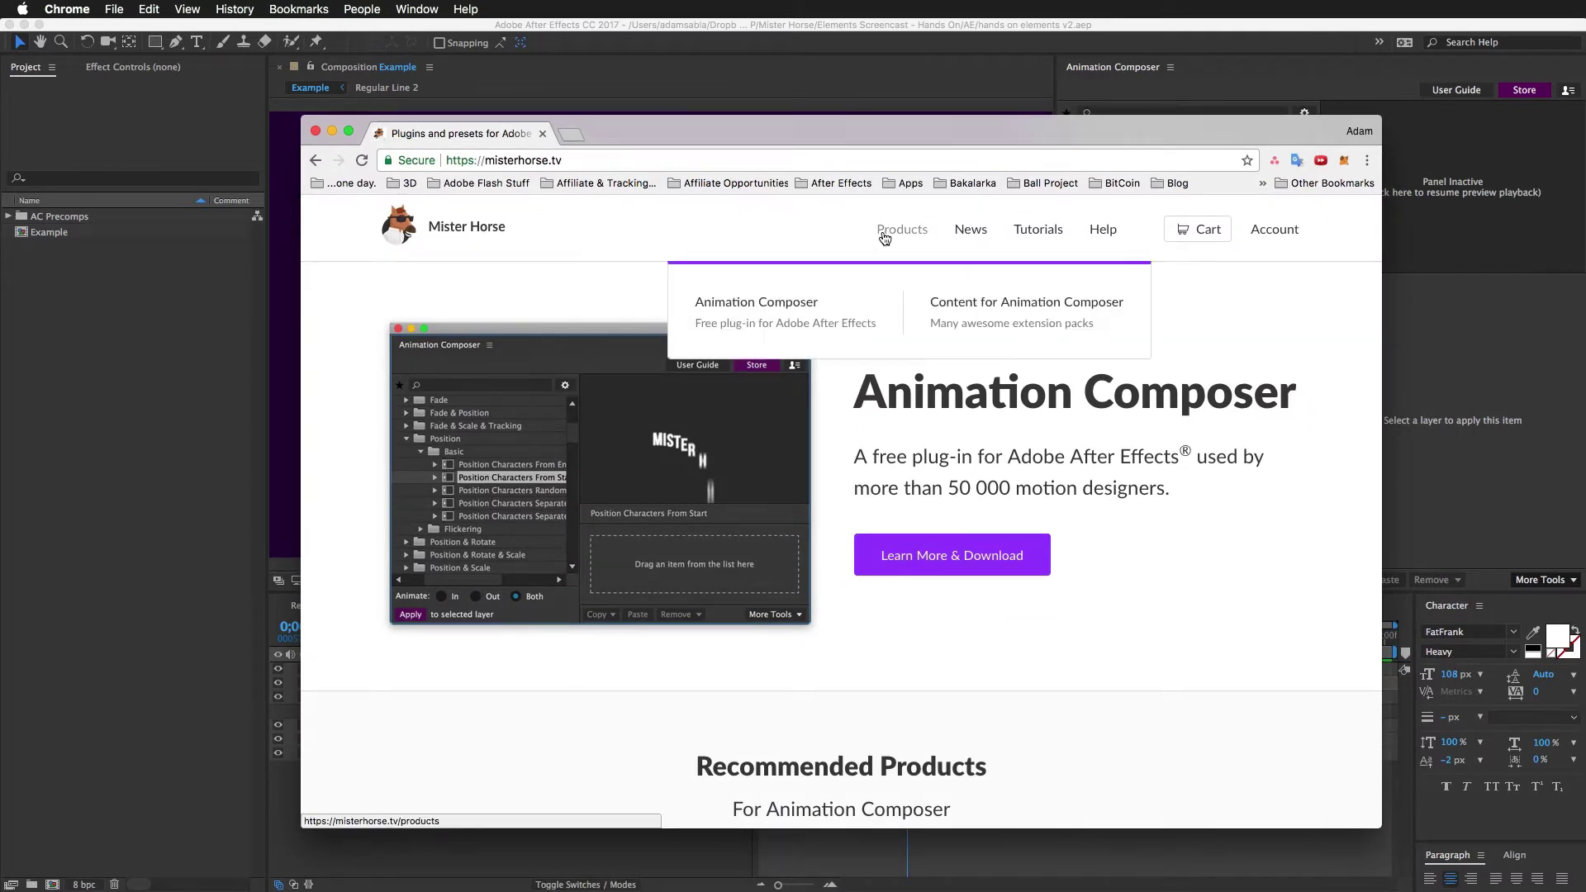
left_click(826, 302)
scroll(578, 537, "down", 3)
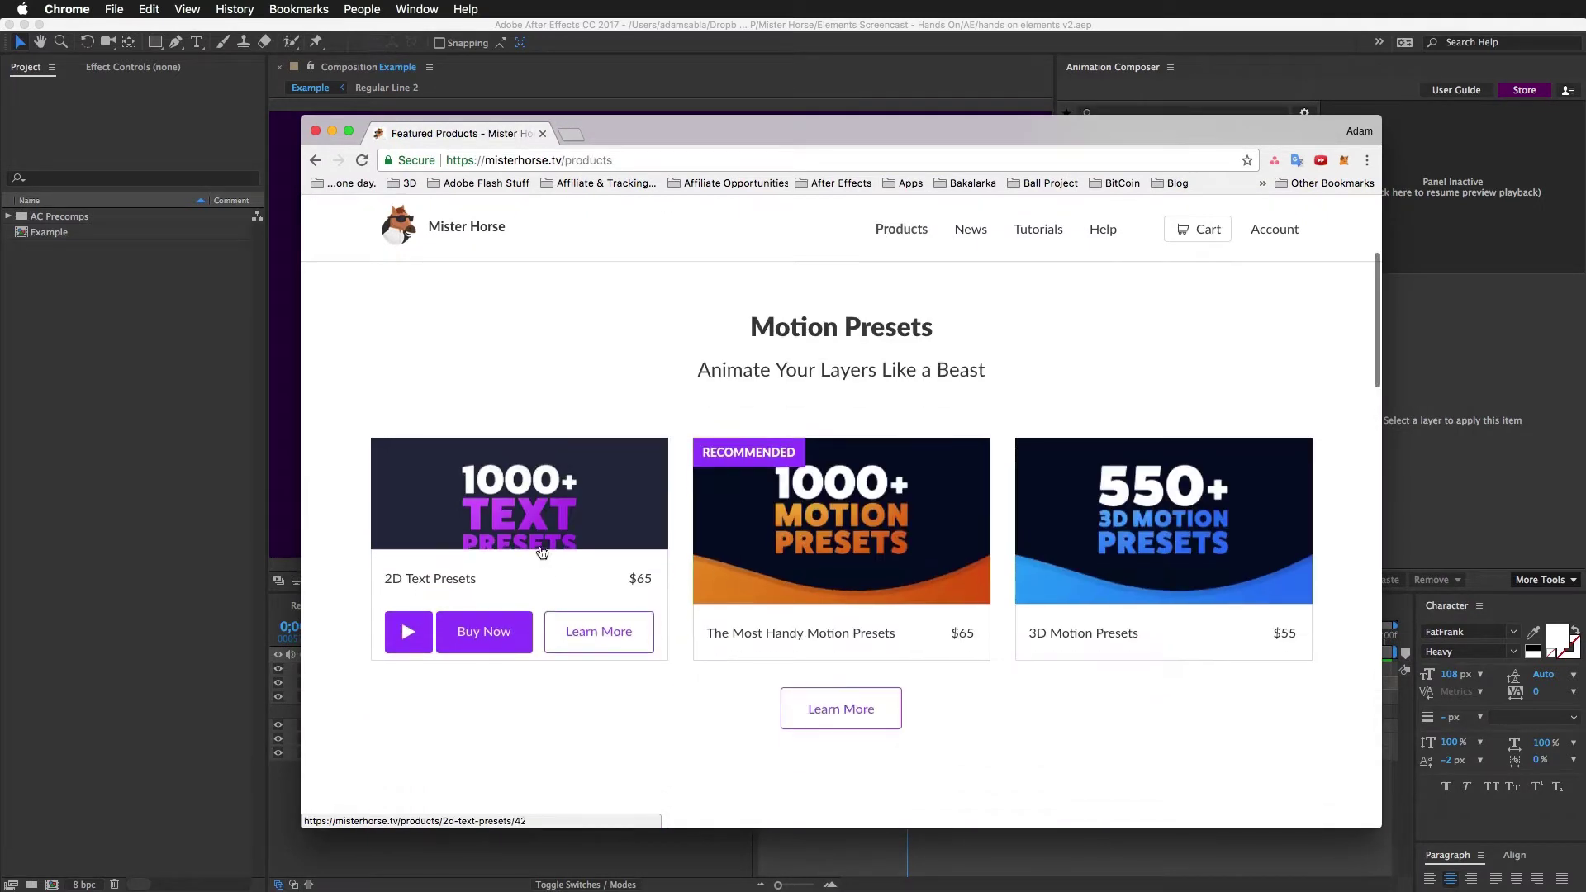
scroll(530, 565, "down", 5)
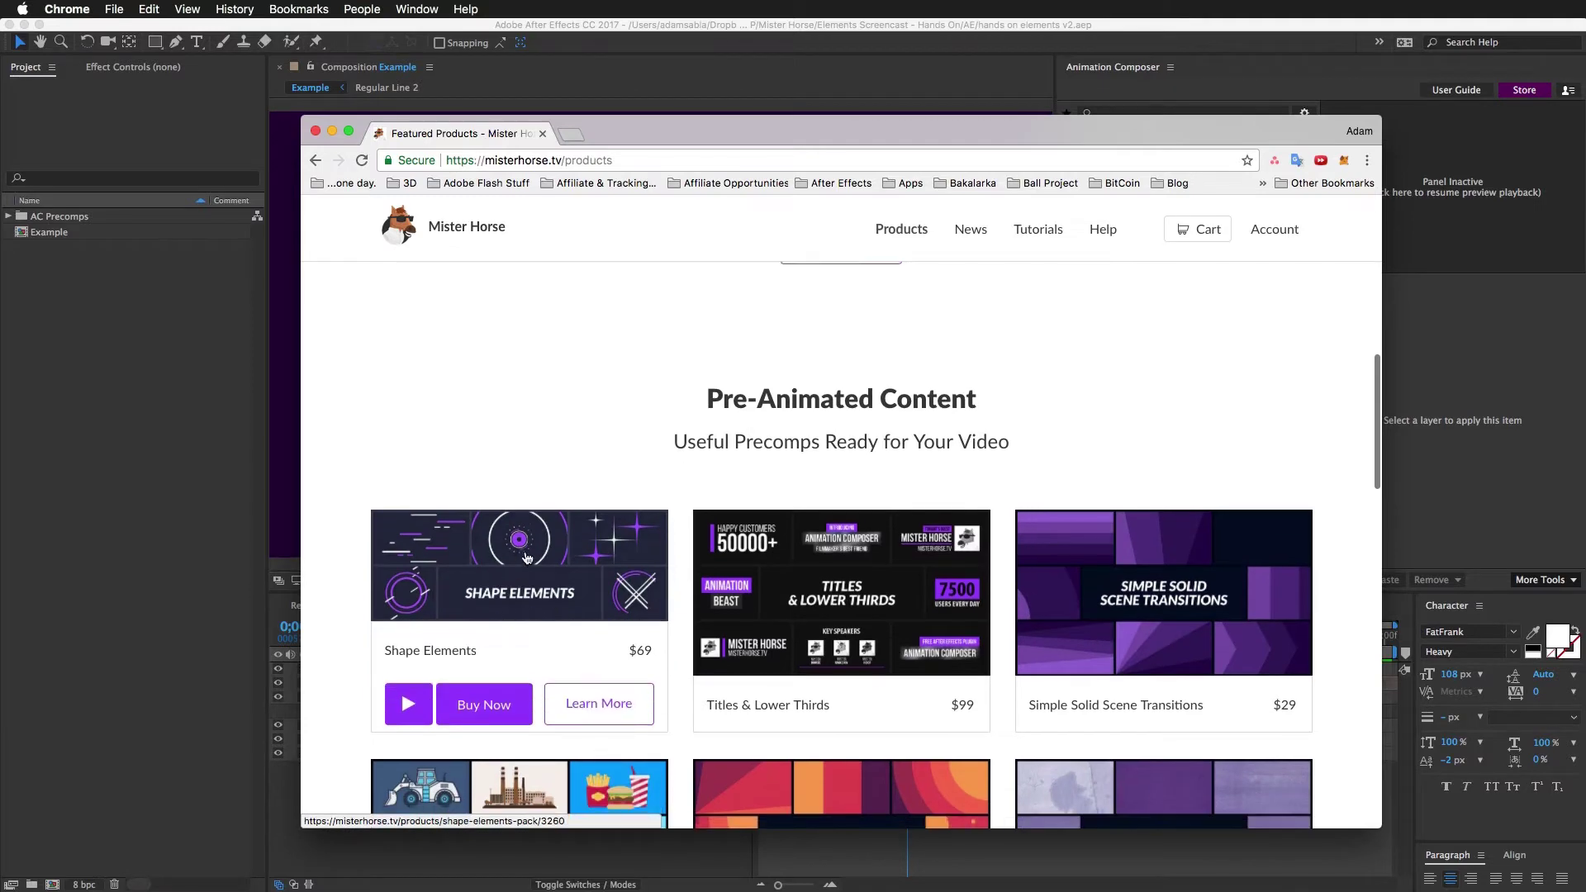
key("super+w")
- Create a new composition, Comp 1, with the default settings
left_click(934, 799)
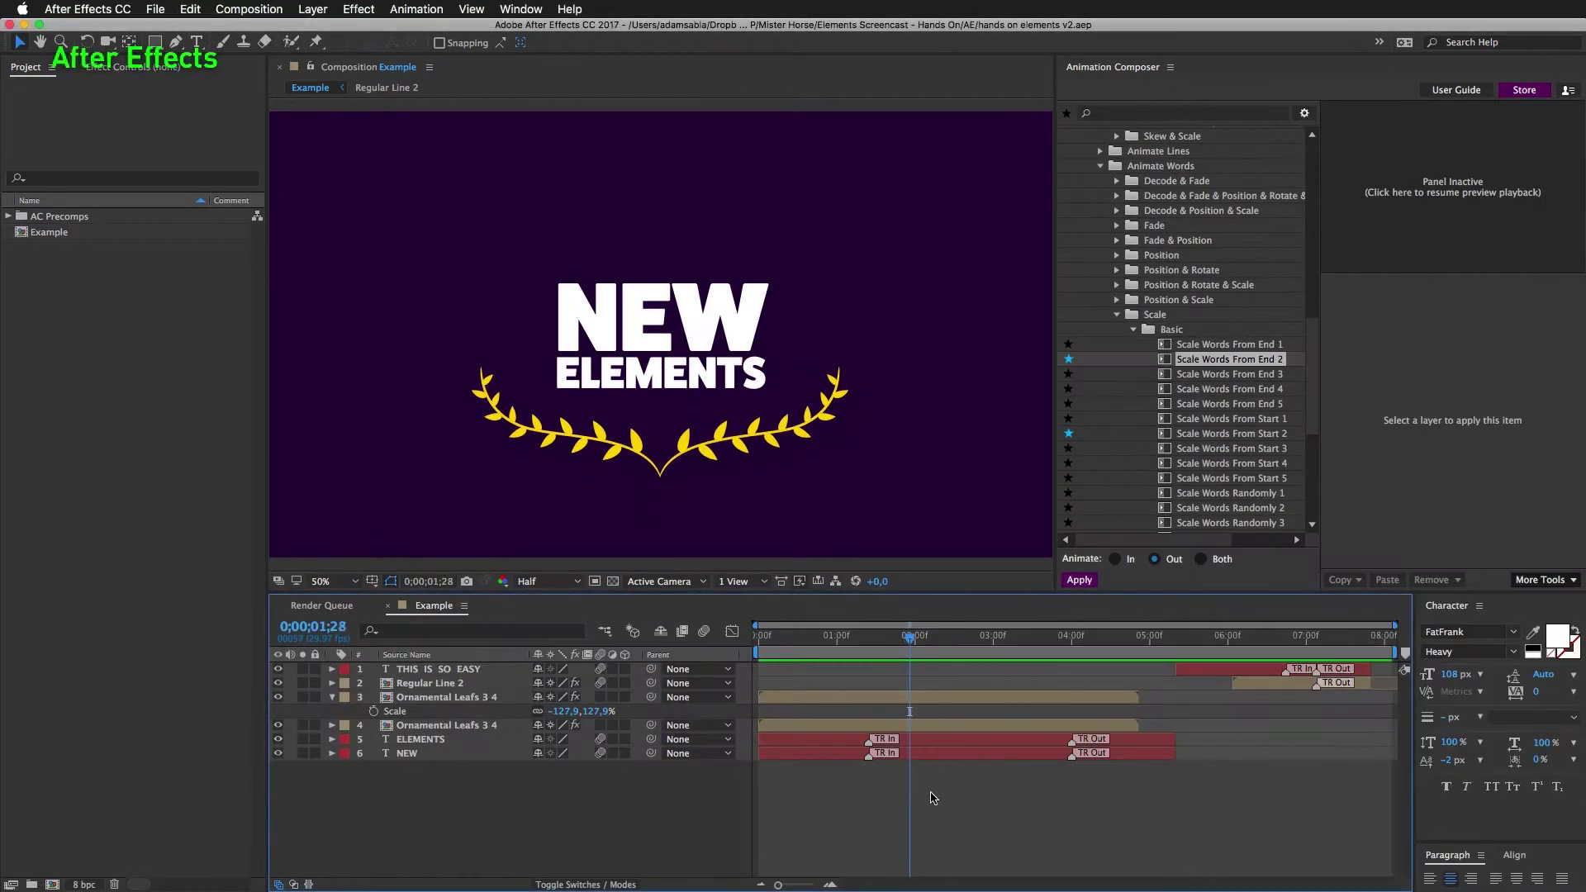
key("super+n")
key("Return")
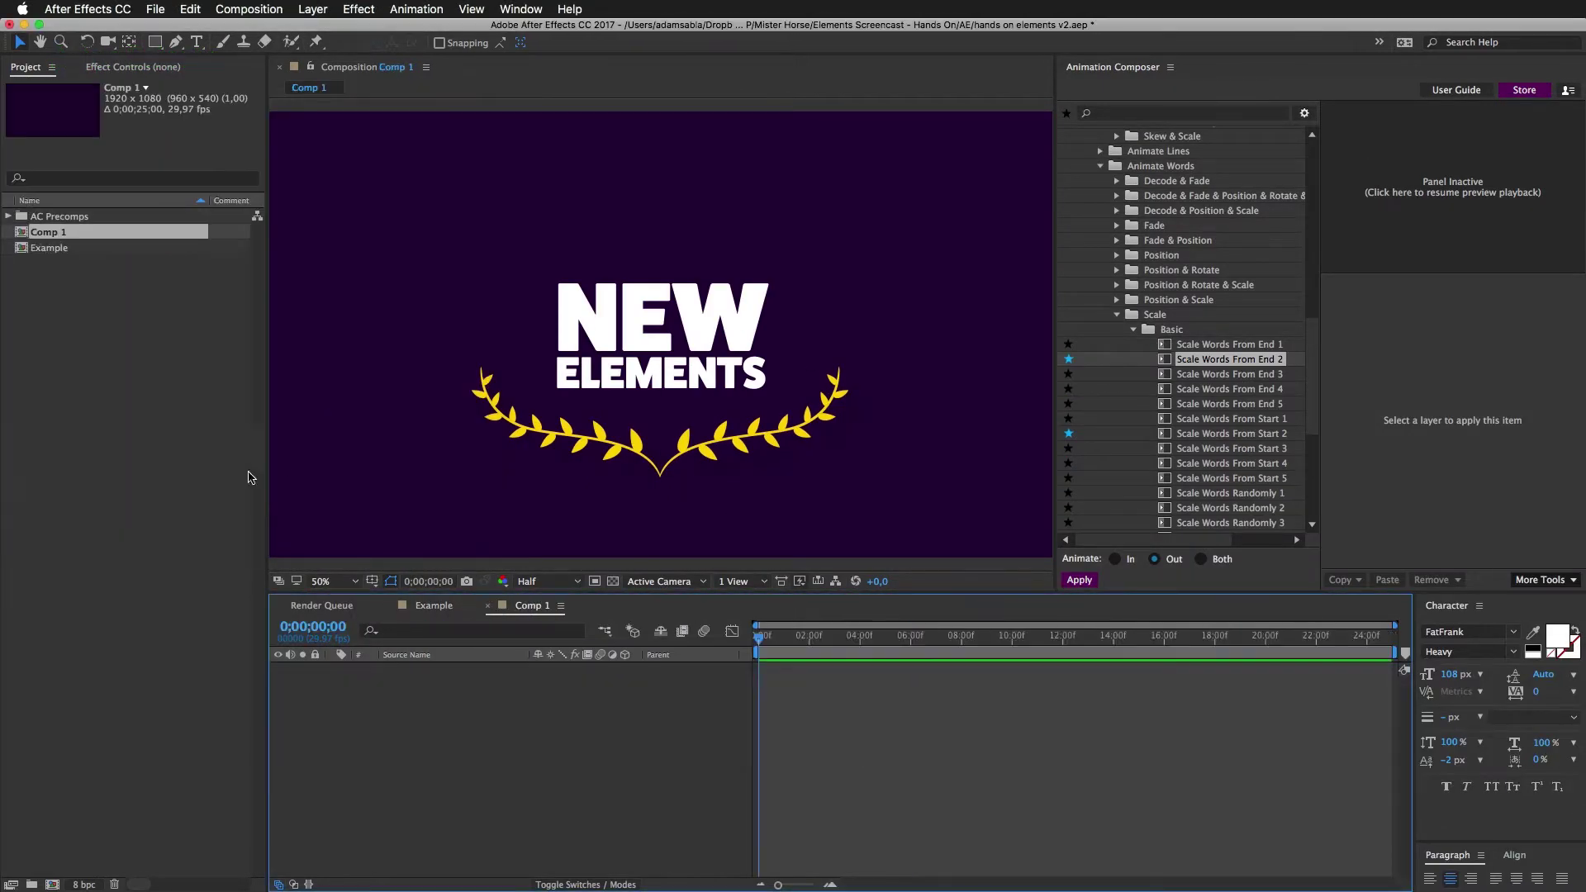
left_click(684, 733)
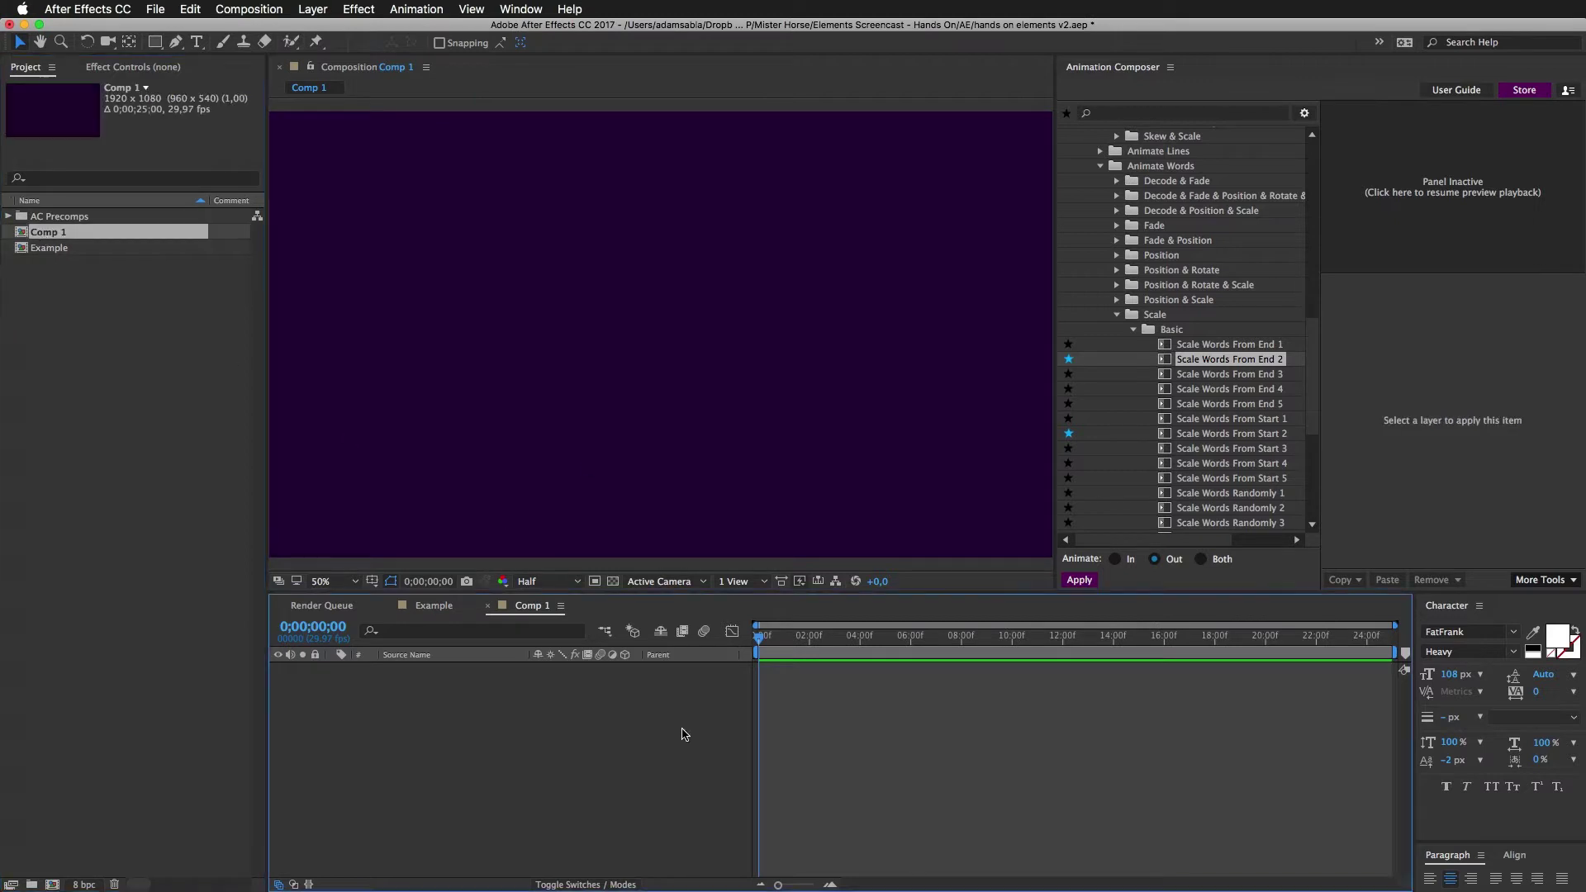
- Add a text layer reading NEW to Comp 1
key("super+alt+shift+t")
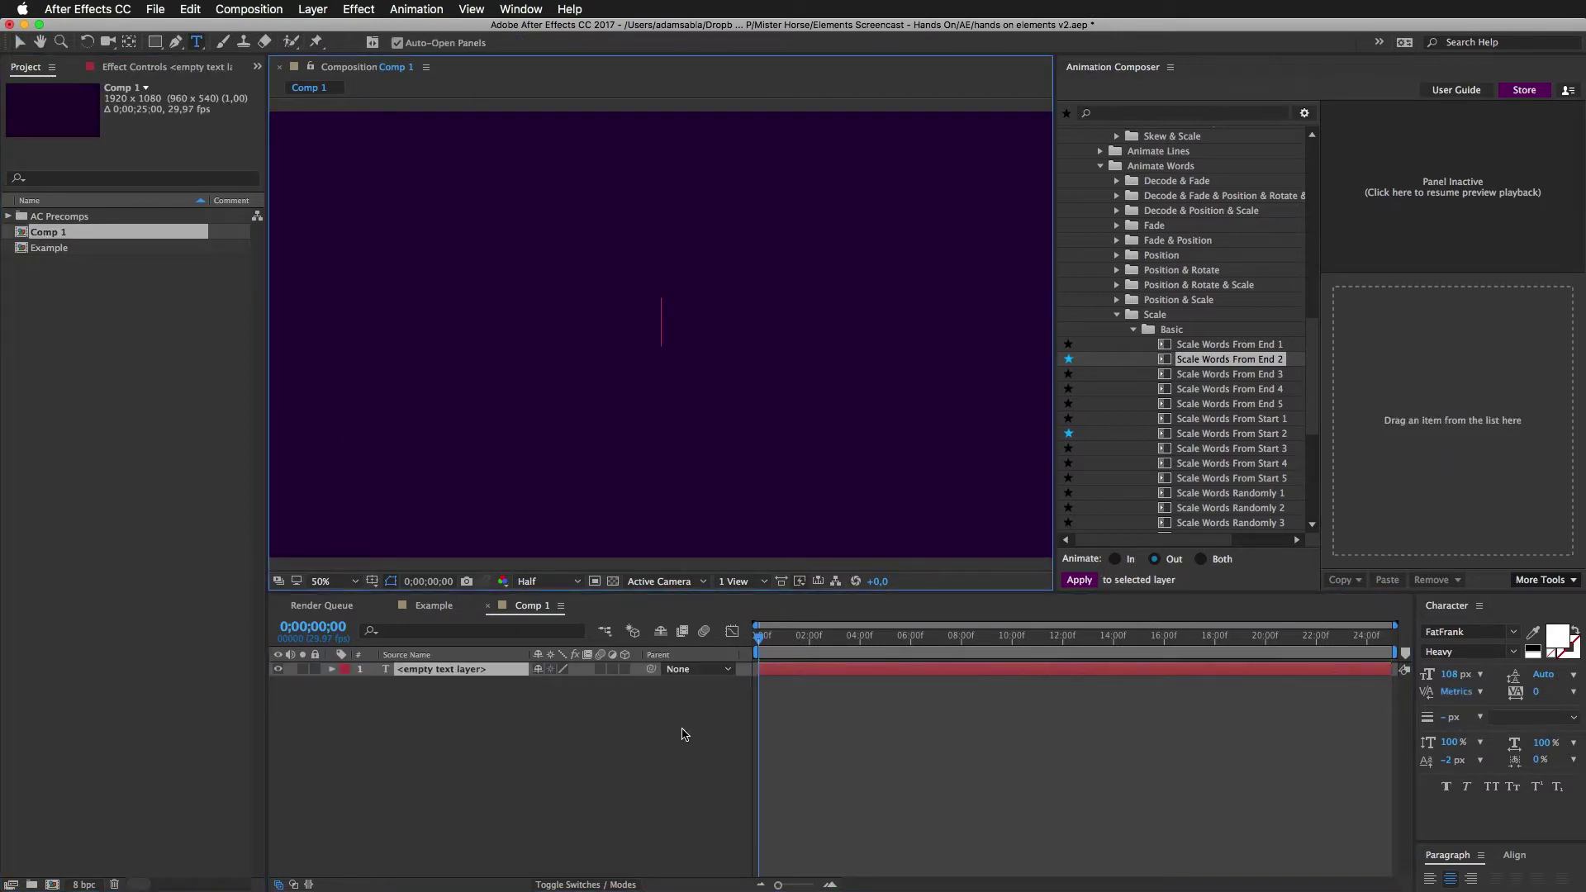
type("NEW")
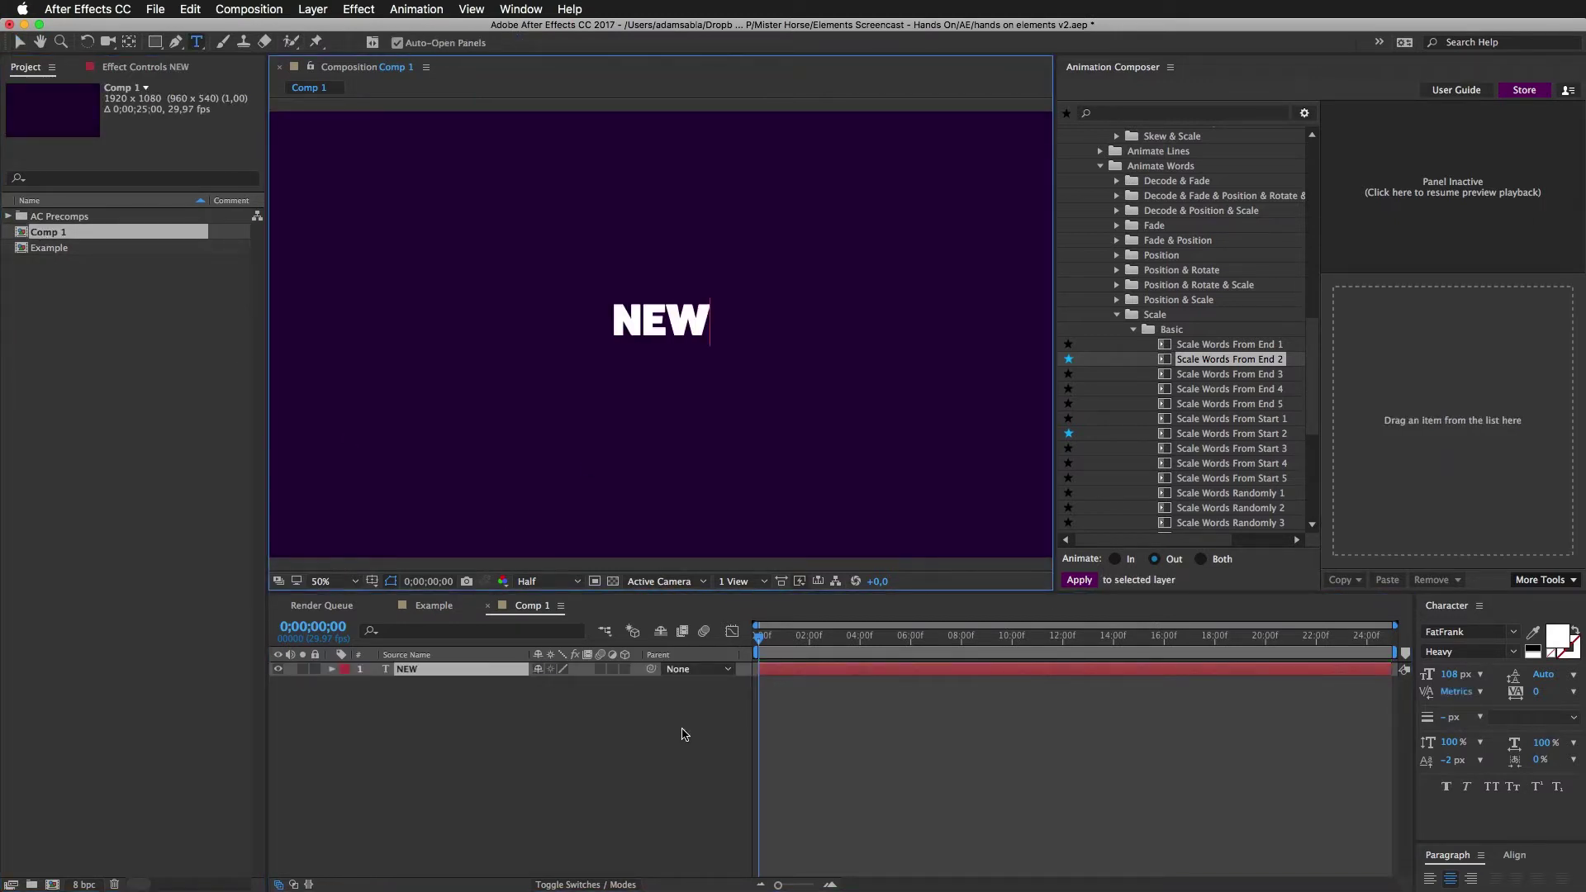
key("KP_Enter")
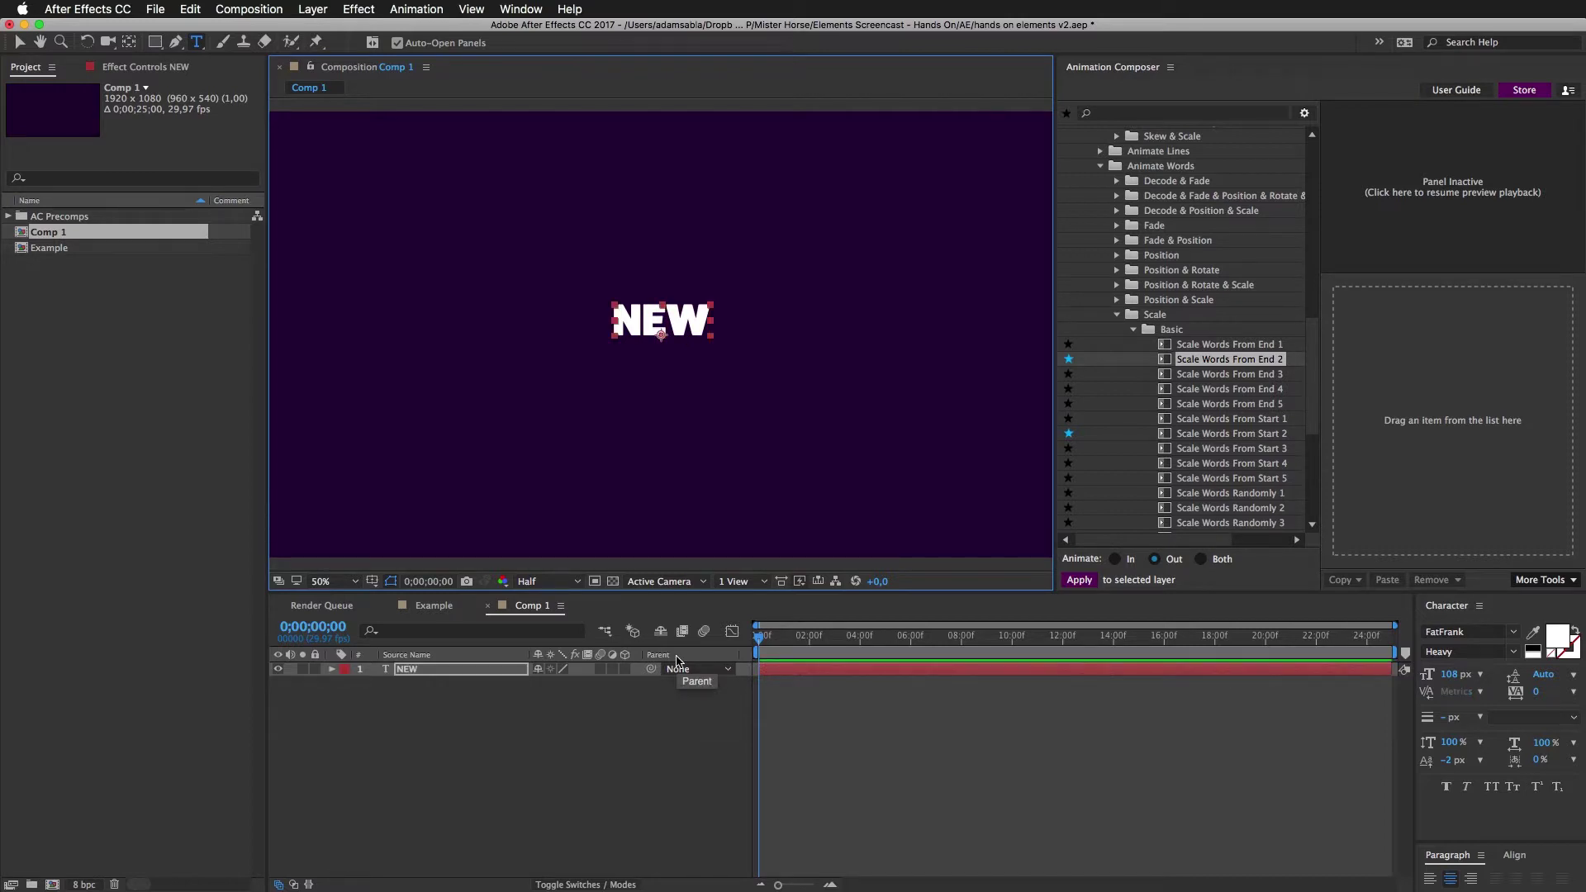
key("v")
- Duplicate the NEW layer, move the copy below it and retype it as ELEMENTS
key("super+d")
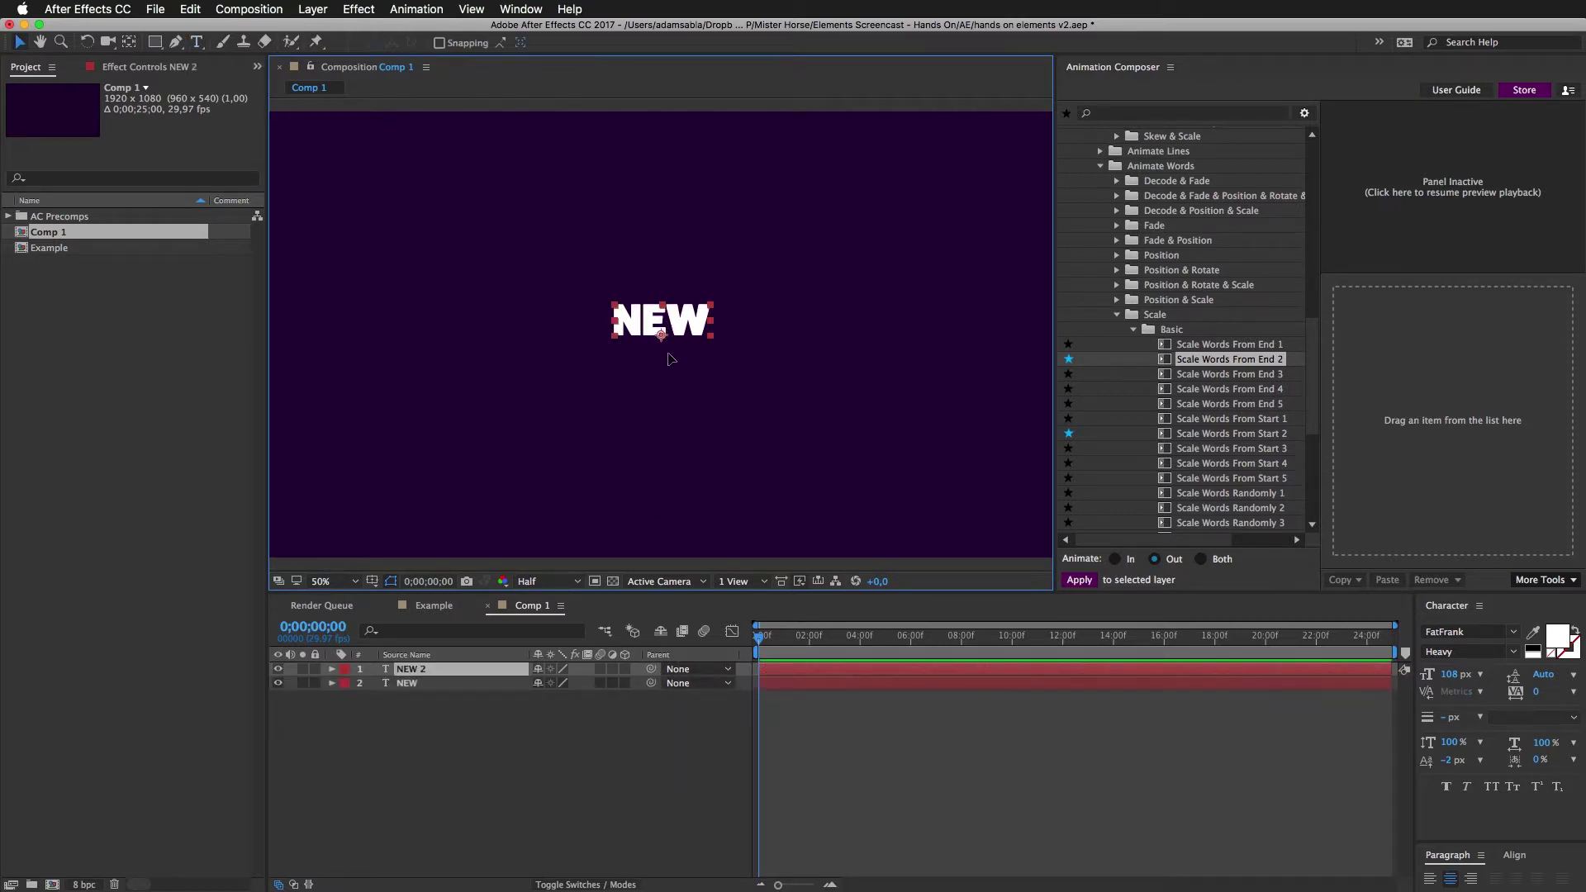
left_click_drag(667, 320, 668, 357)
double_click(668, 356)
type("E")
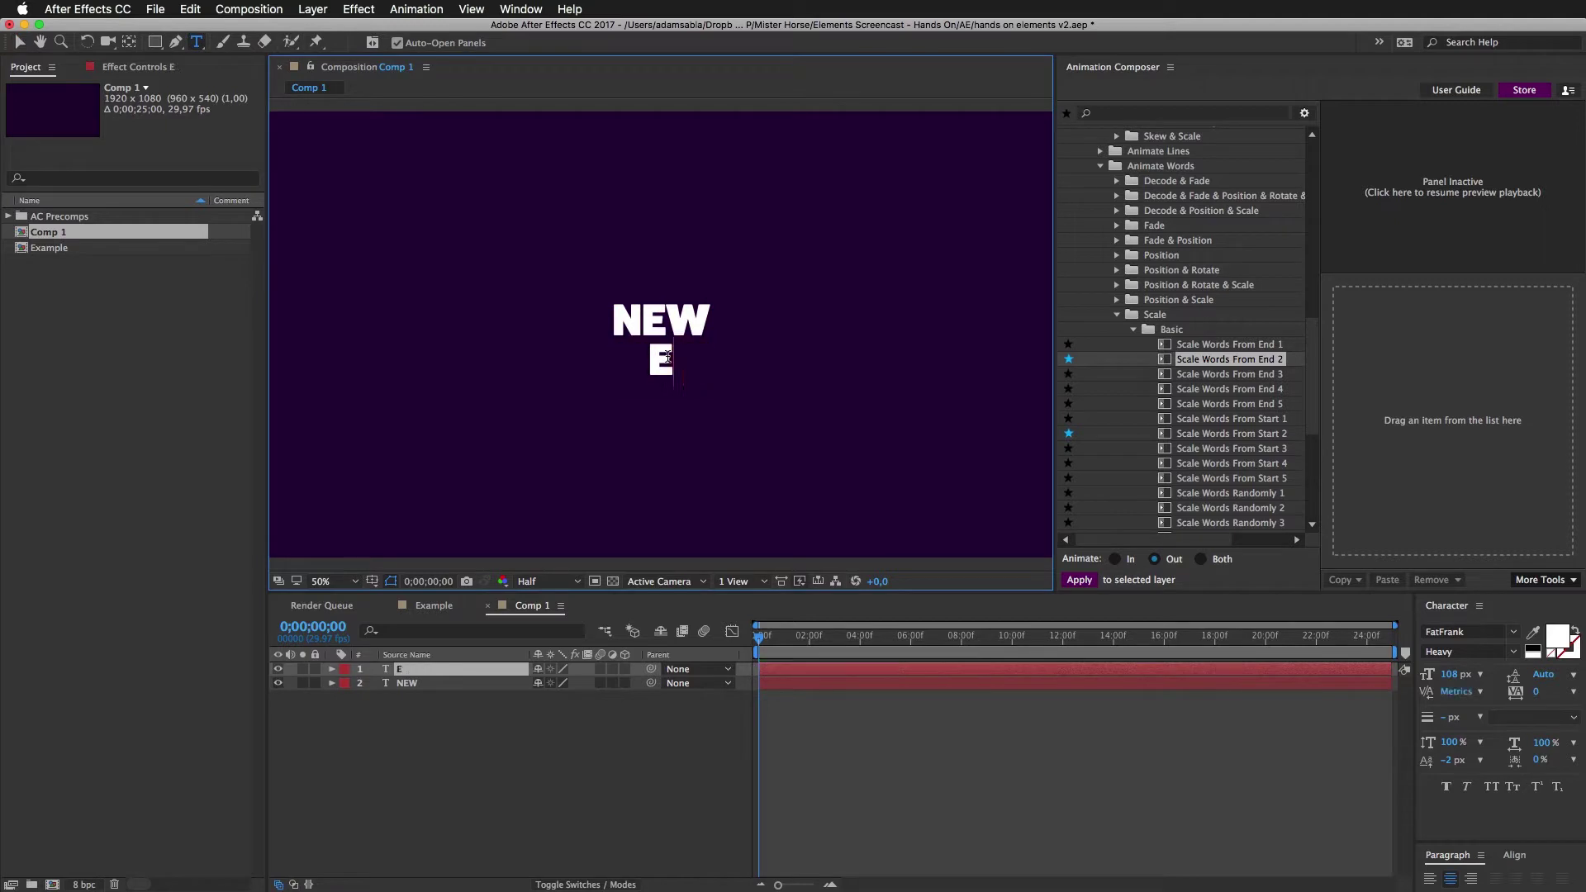
type("LEMENTS")
- Enlarge the NEW text to about double size
left_click(670, 318)
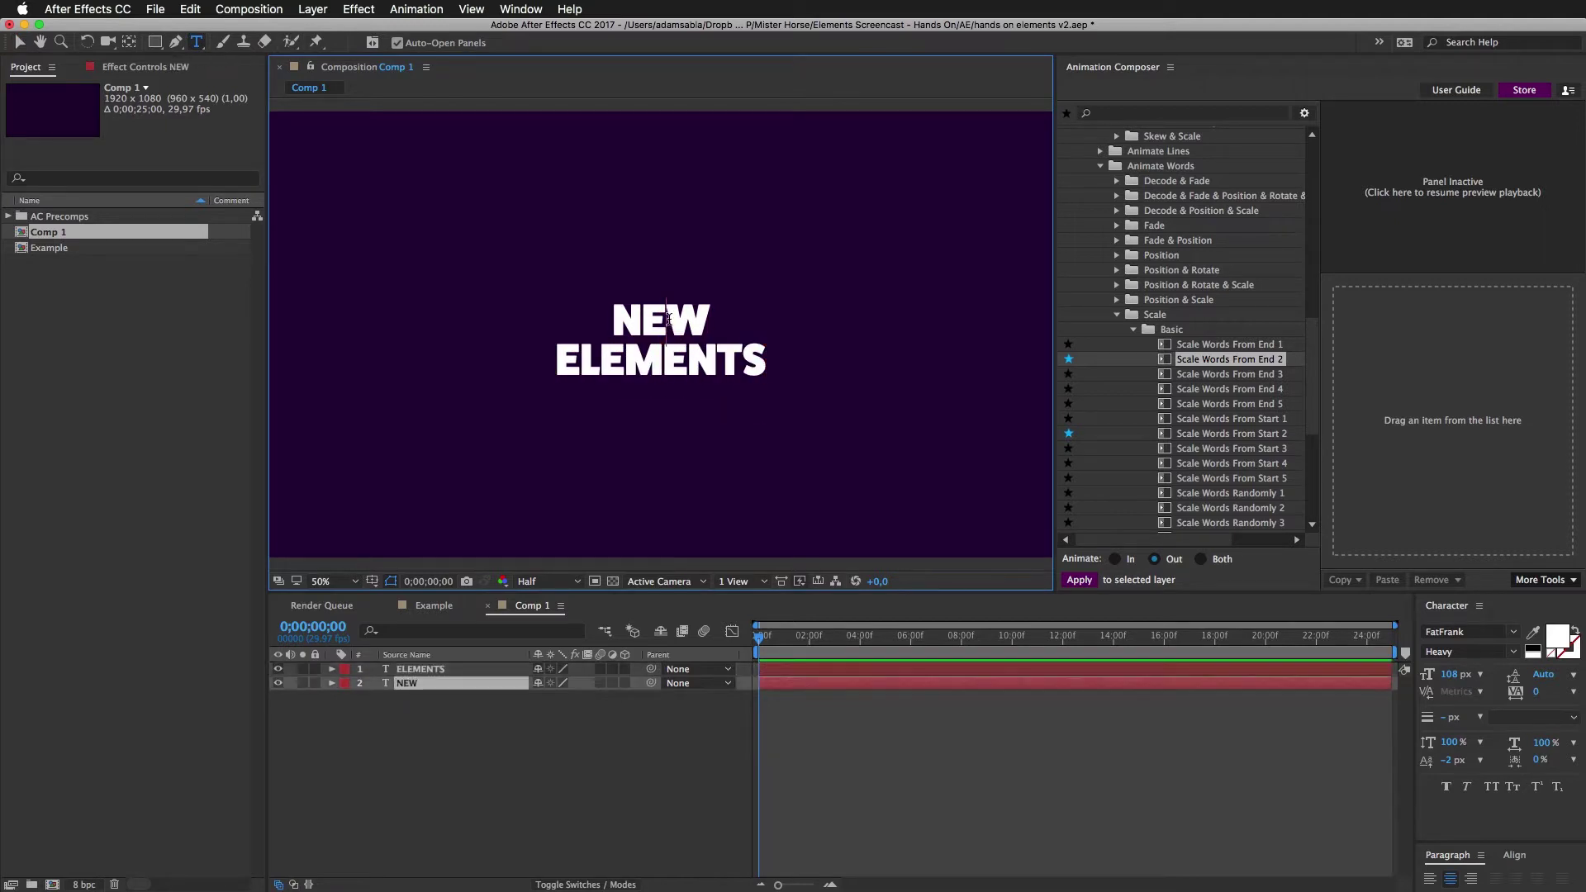
key("Escape")
key("v")
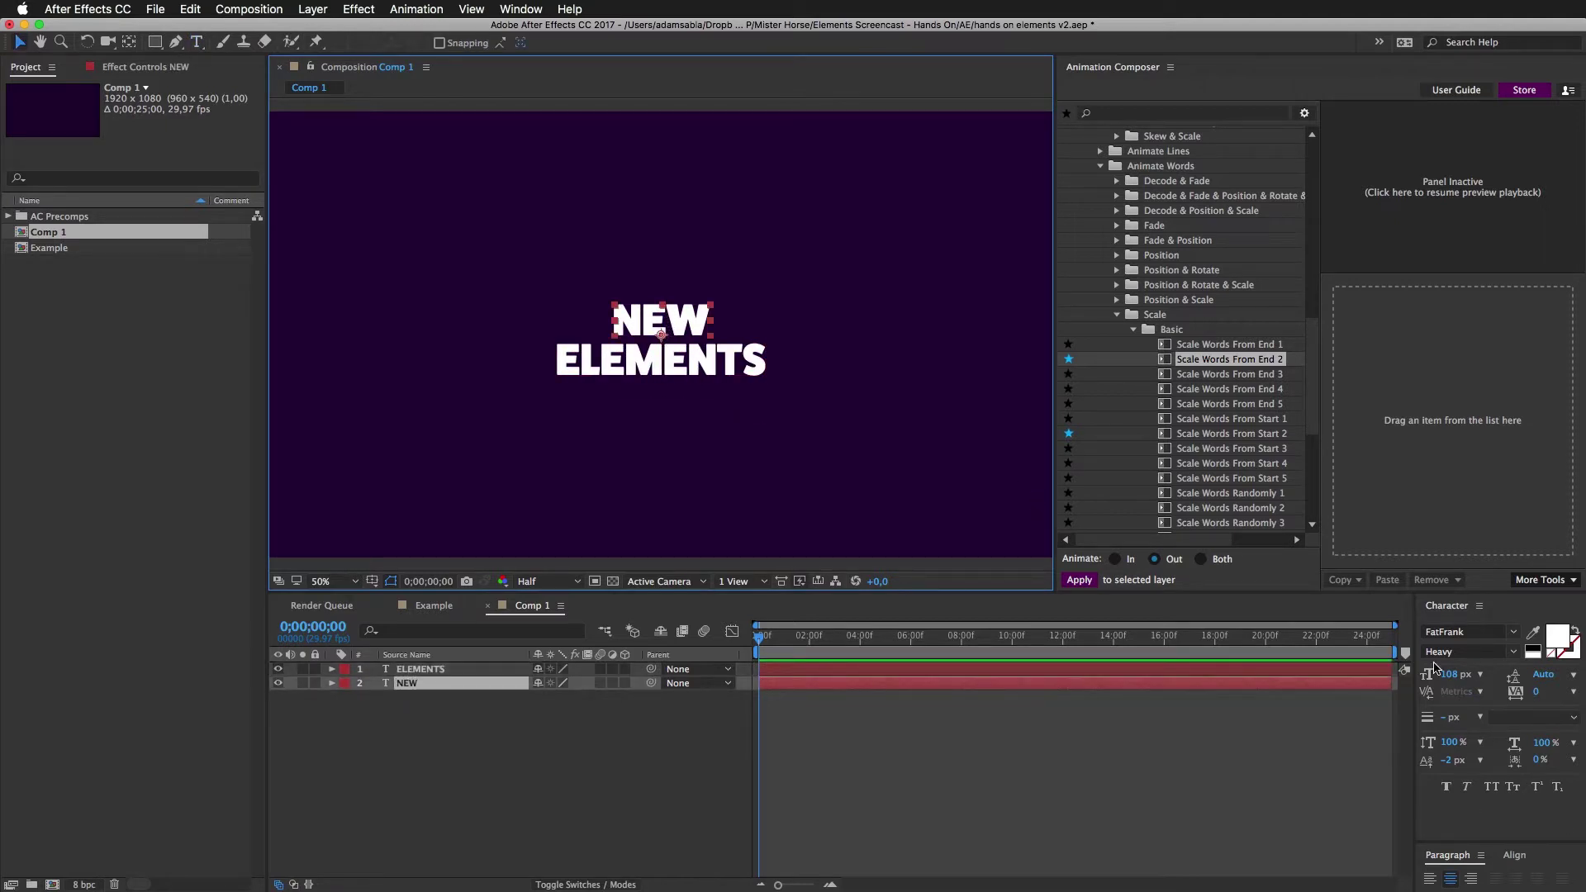
left_click_drag(1450, 674, 1570, 684)
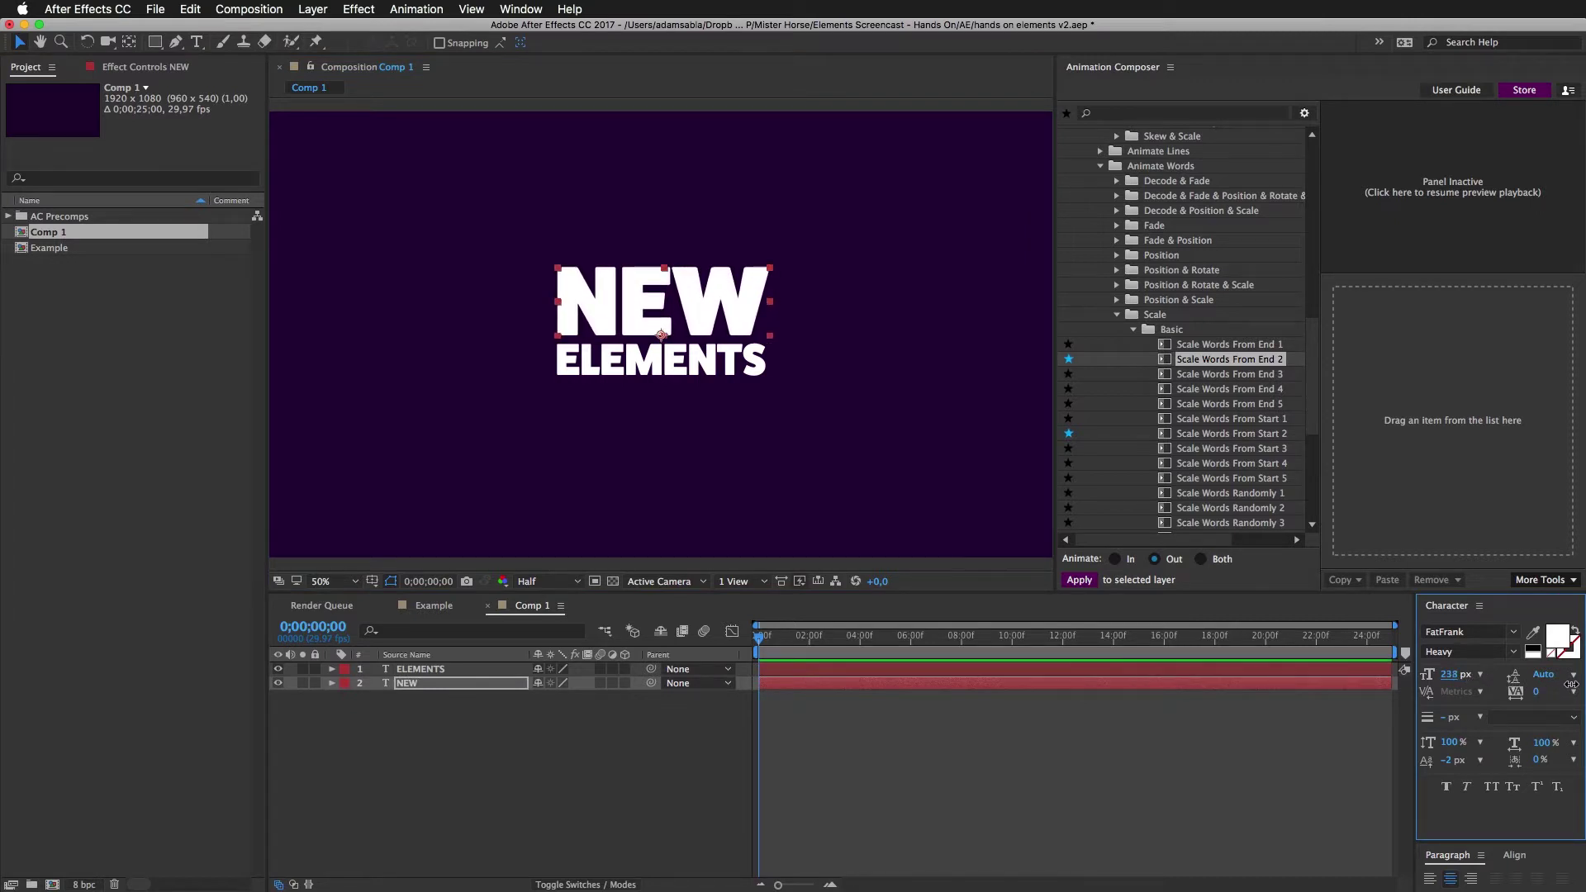
- Select NEW and ELEMENTS together and nudge both down twice, then deselect them
left_click(667, 366, "shift")
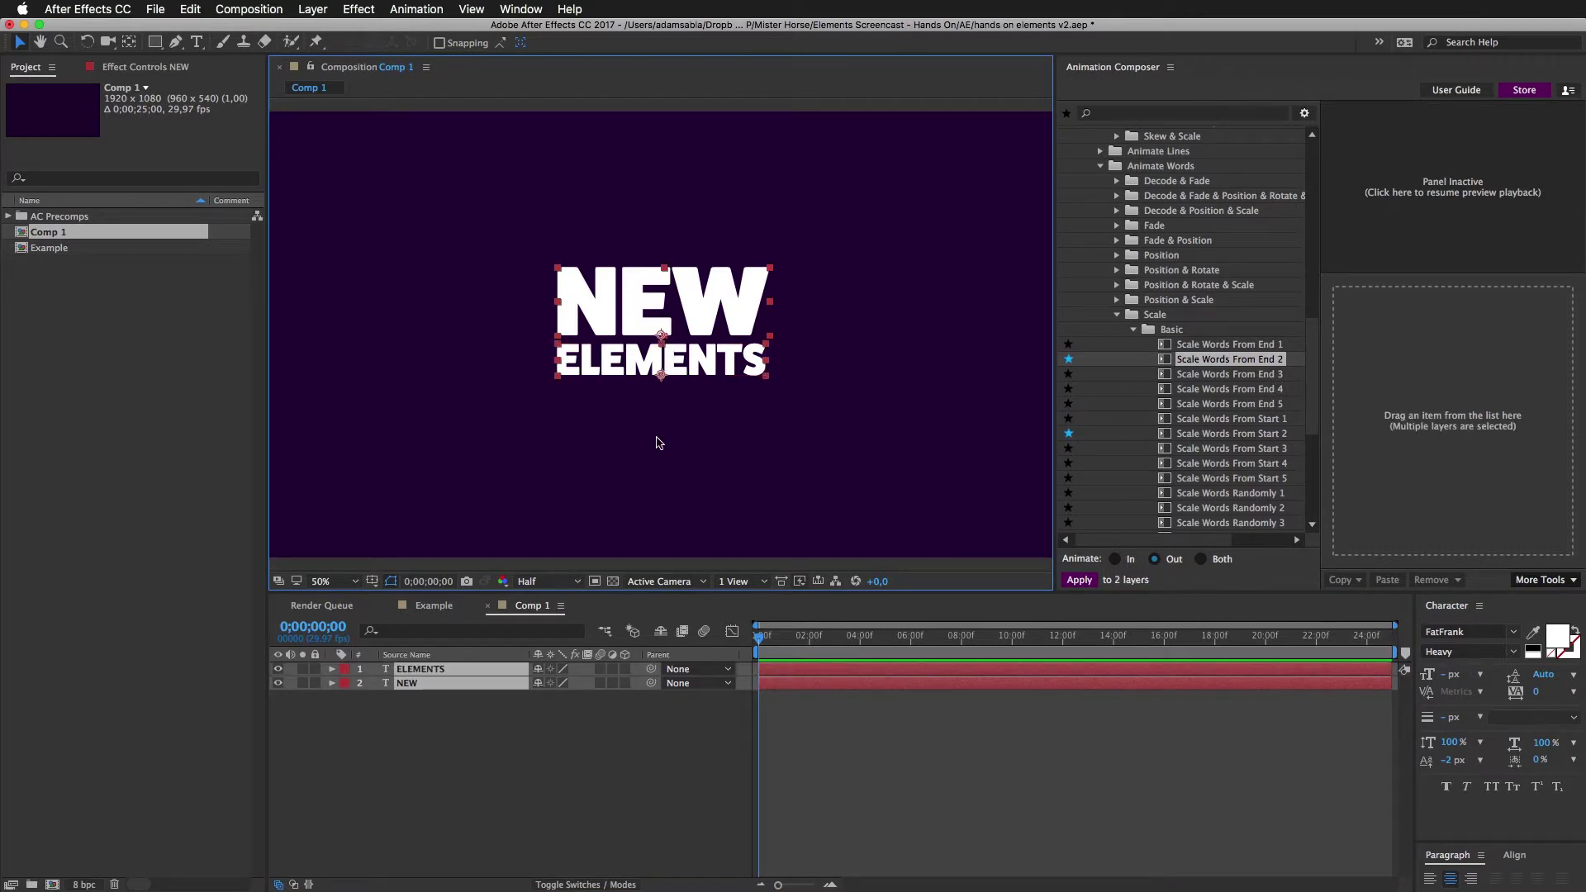
key("shift+Down")
key("shift+Down")
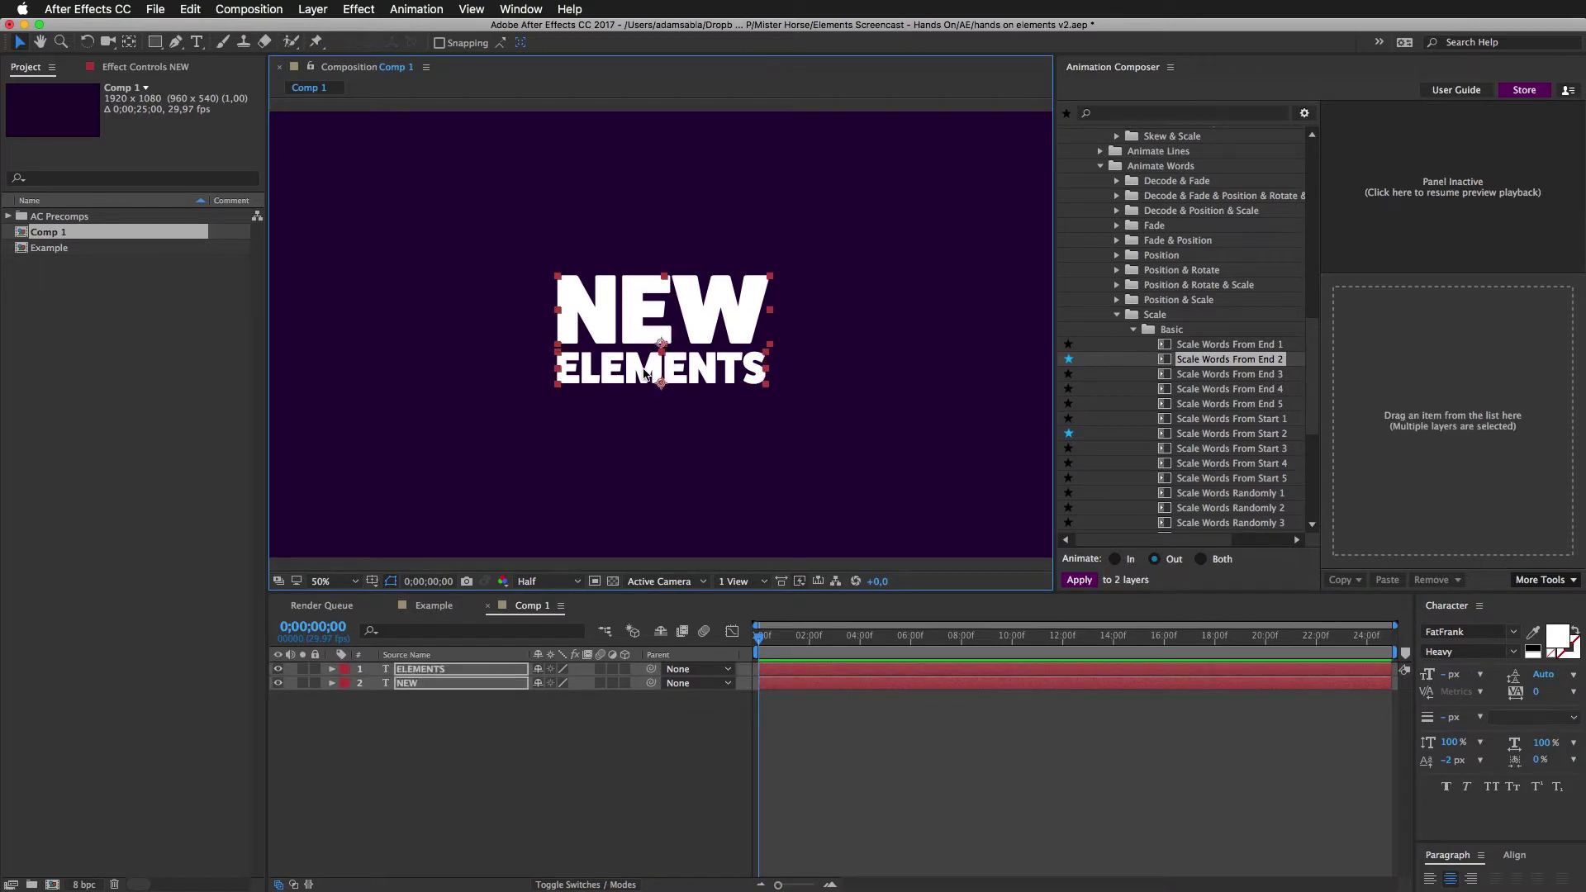
key("shift+Down")
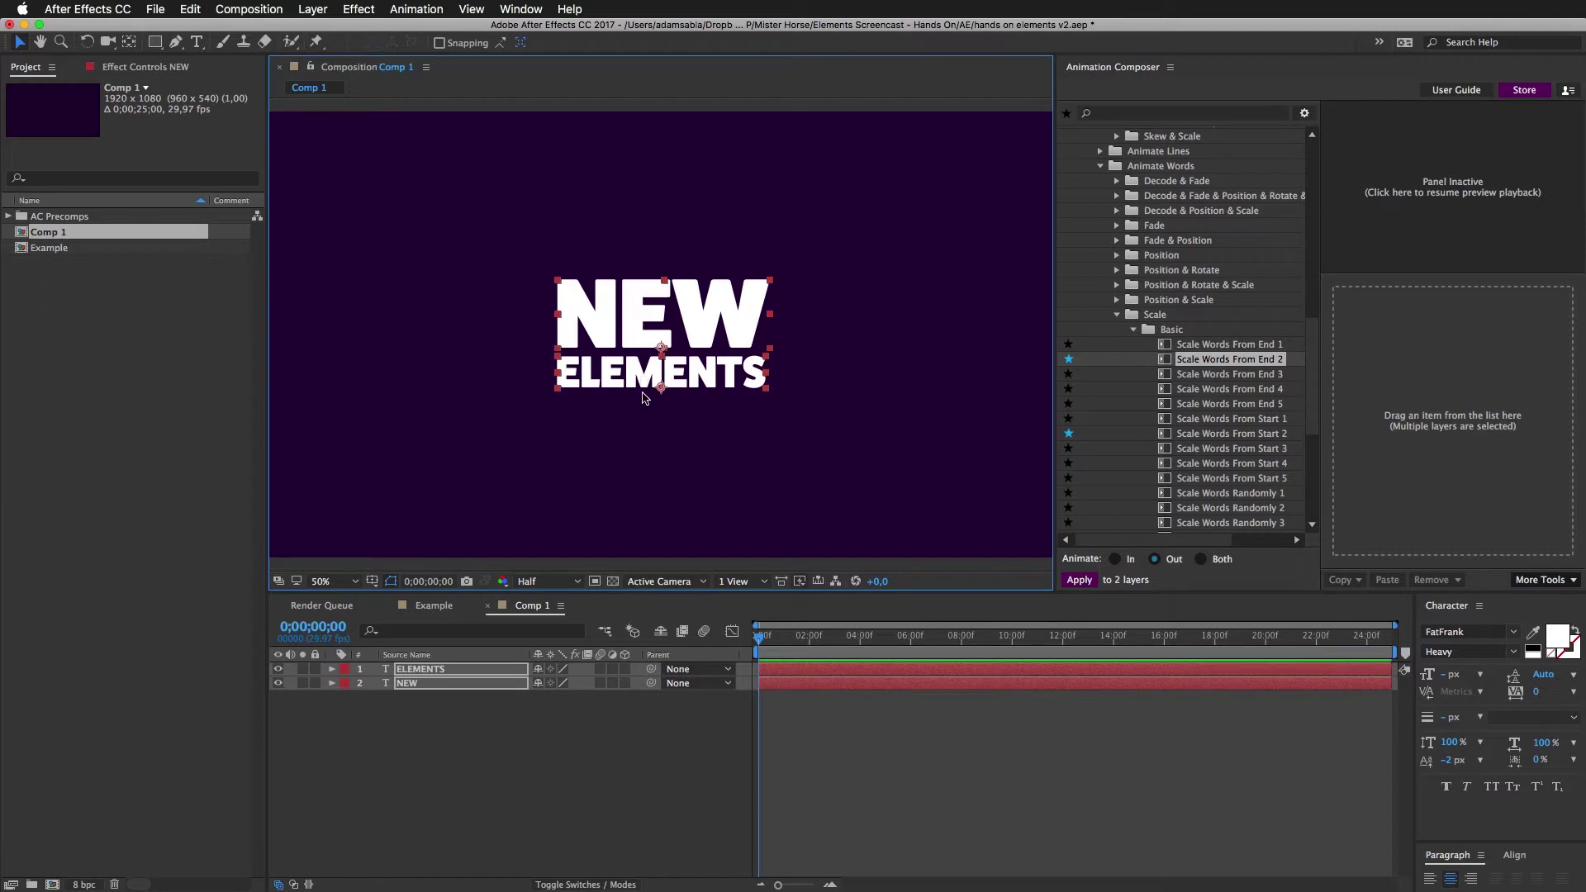
left_click(669, 823)
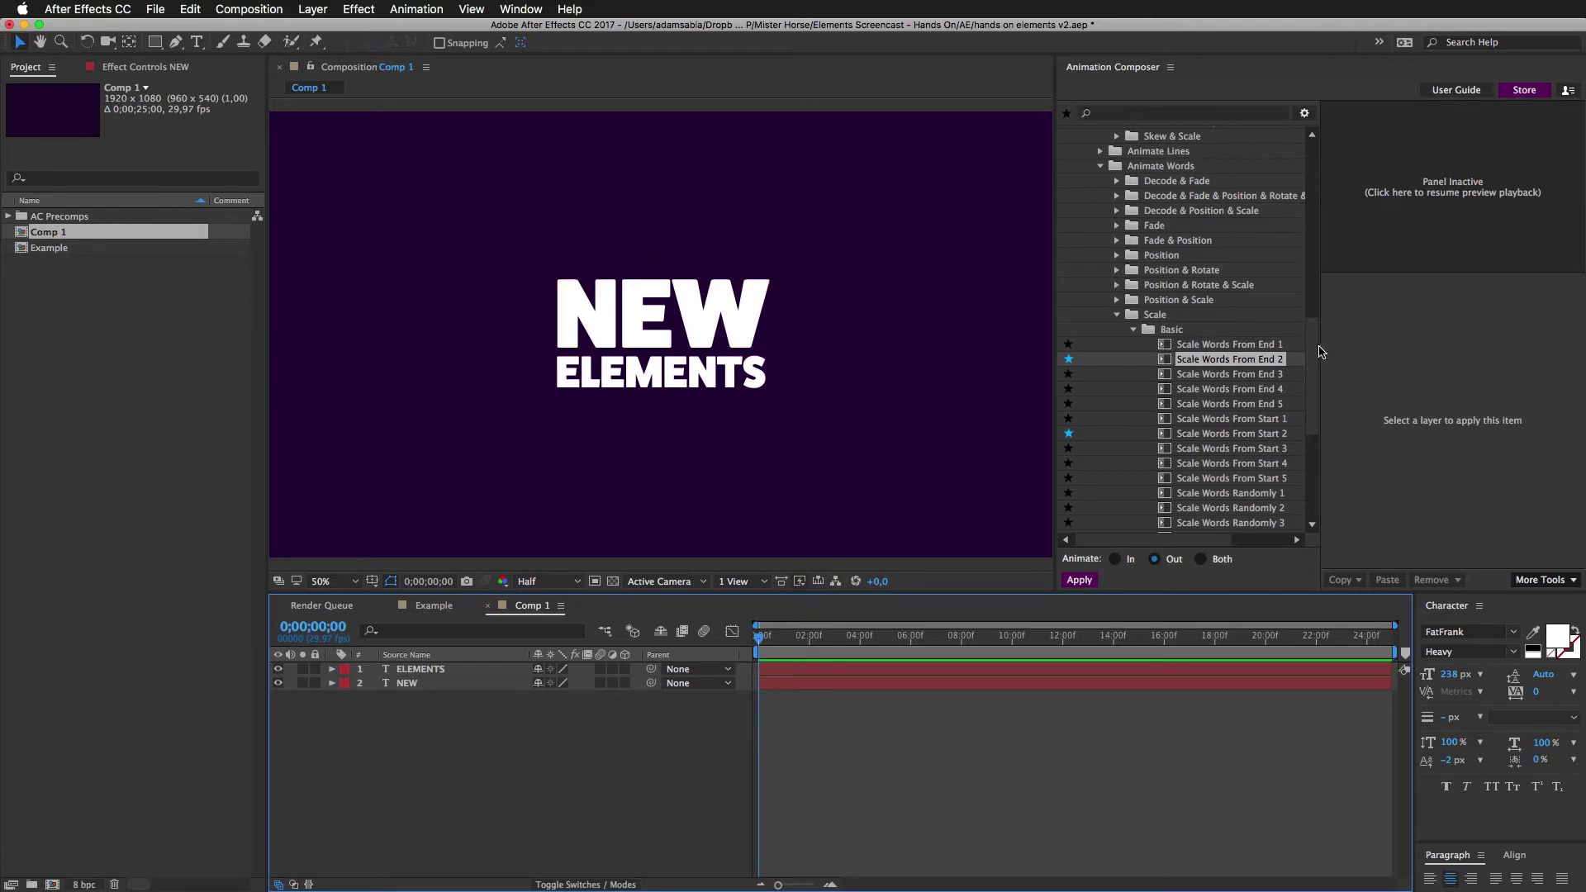
- Apply Animation Composer's Scale Characters Randomly 3 as the in-animation on NEW and ELEMENTS
scroll(1157, 322, "up", 10)
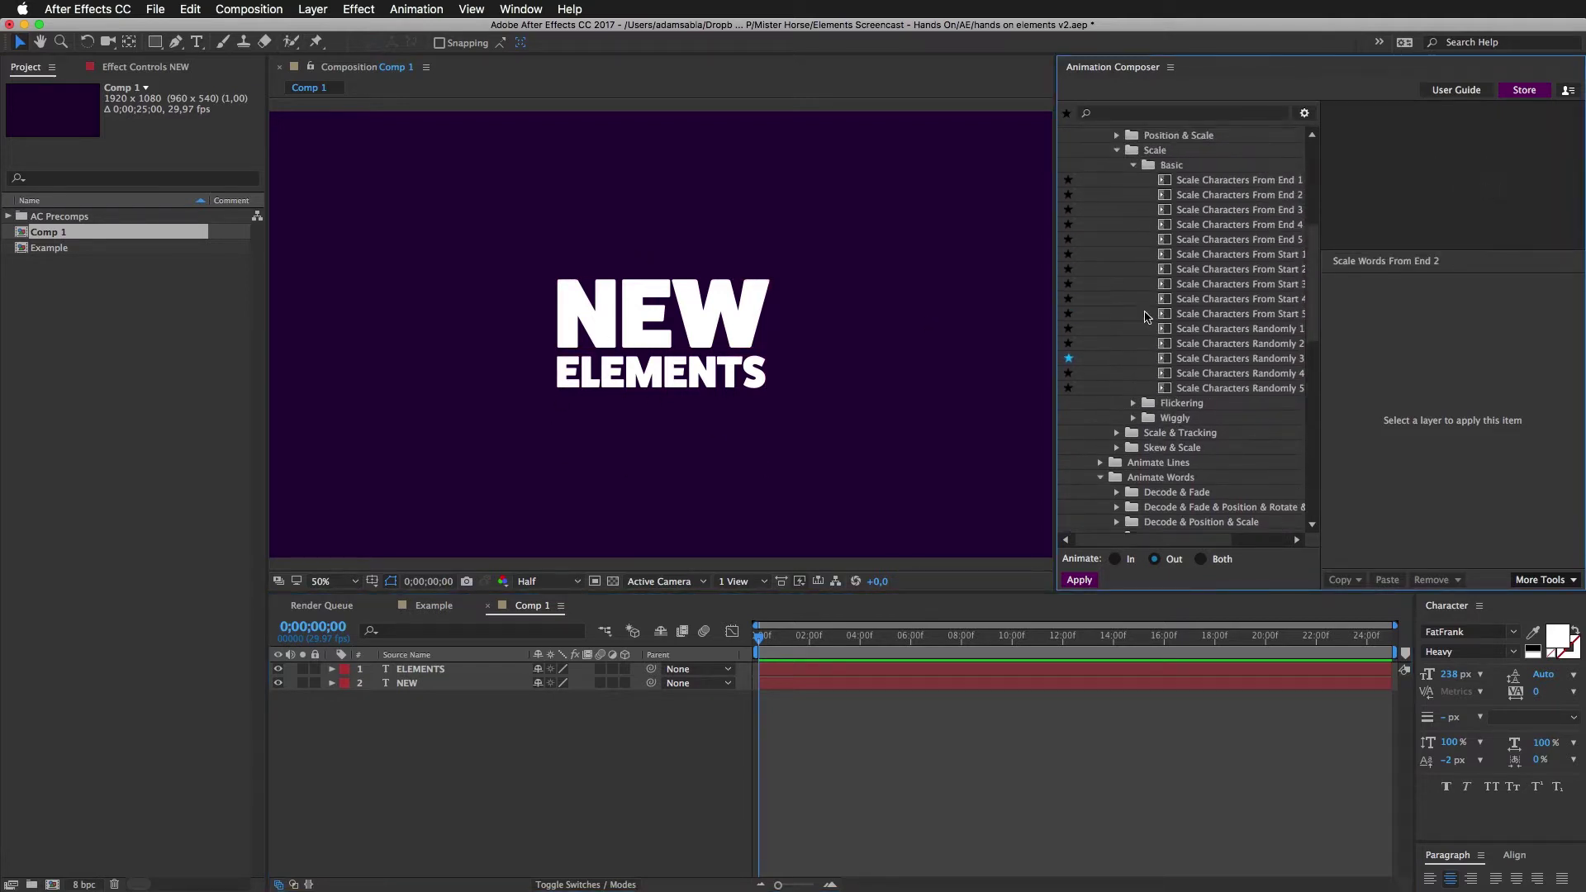
left_click(1099, 358)
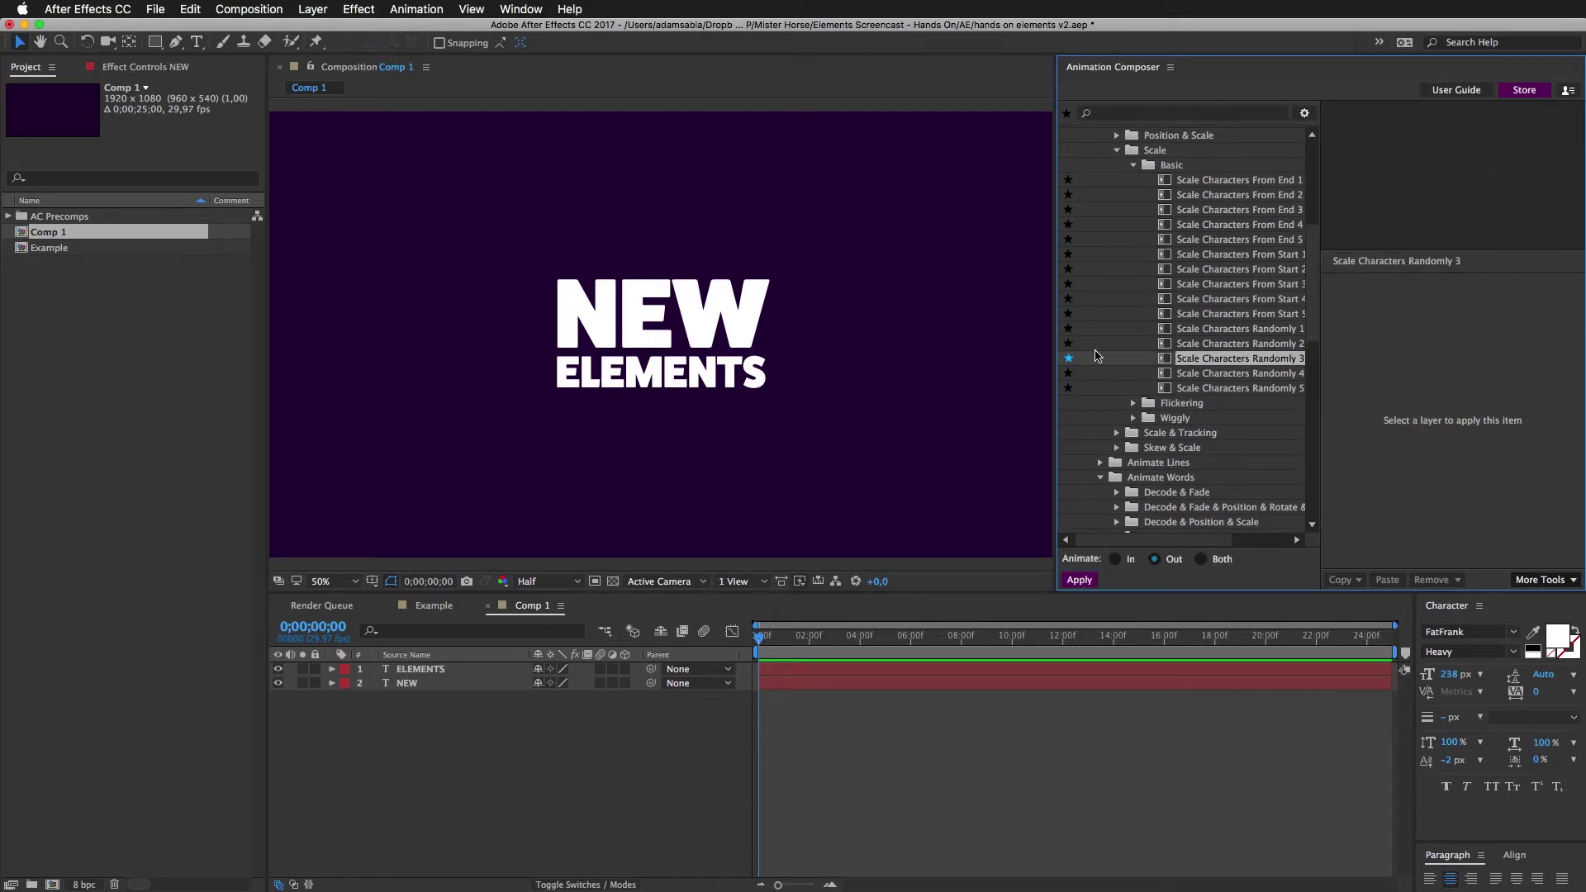
left_click_drag(567, 443, 658, 307)
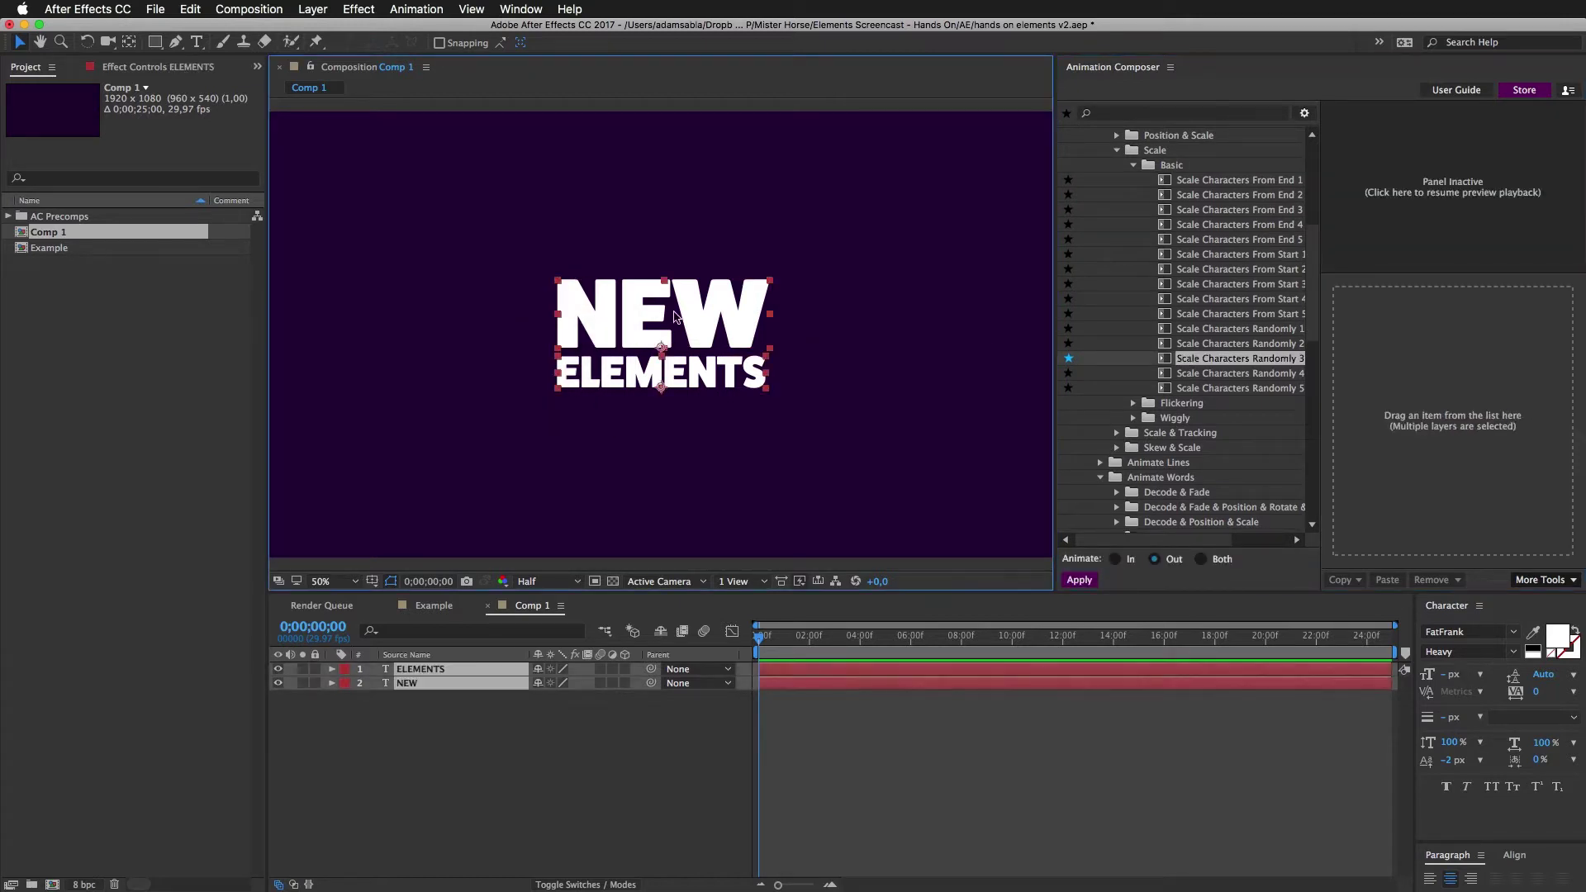
left_click_drag(1240, 358, 1375, 396)
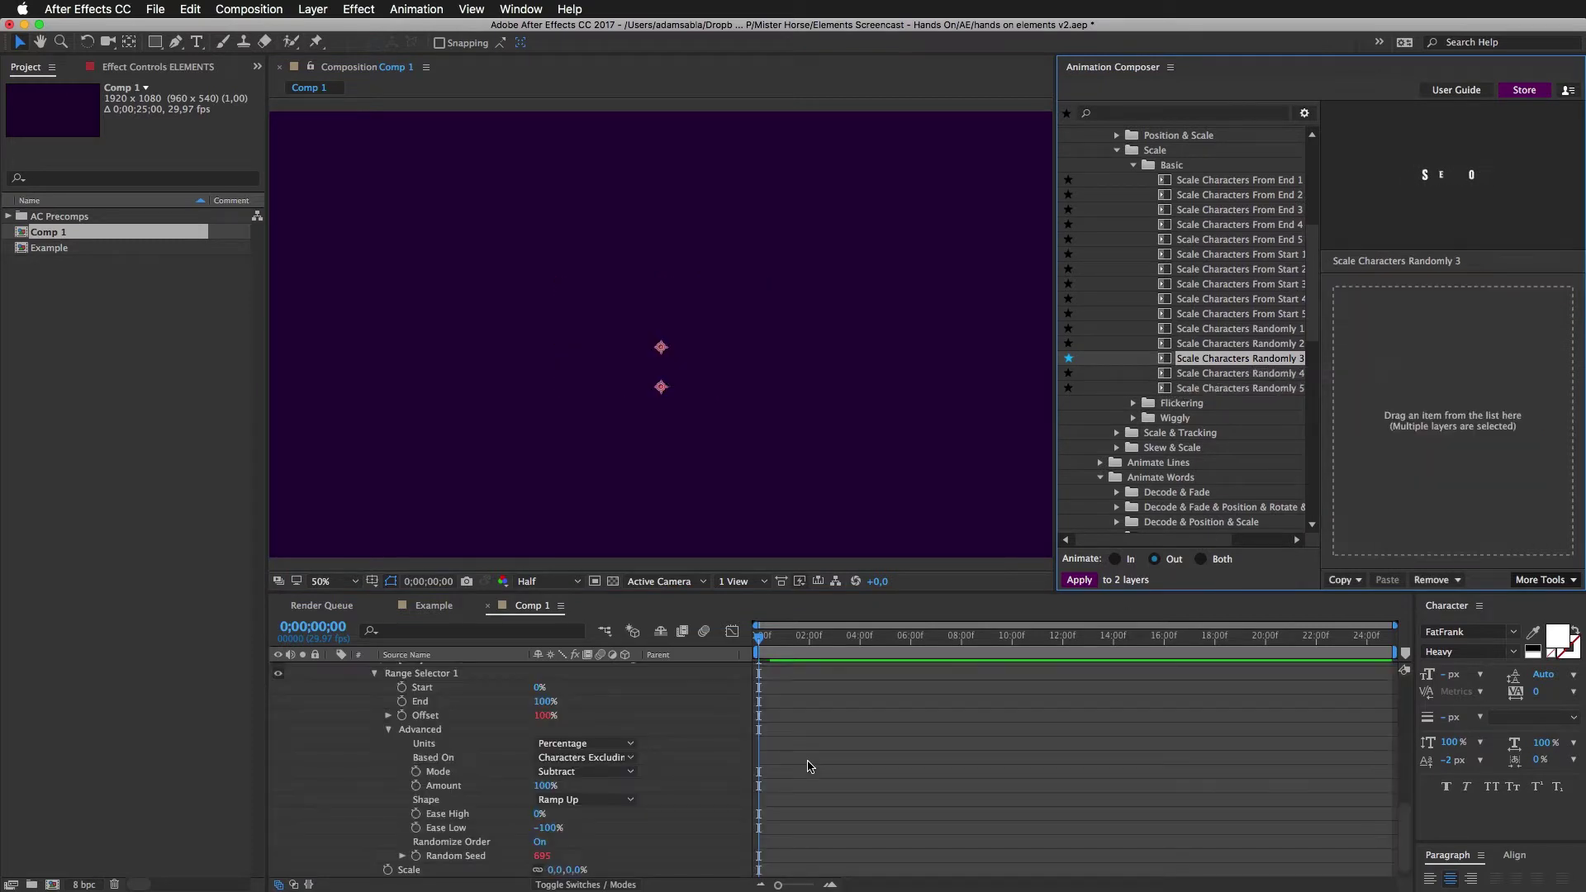
left_click(814, 734)
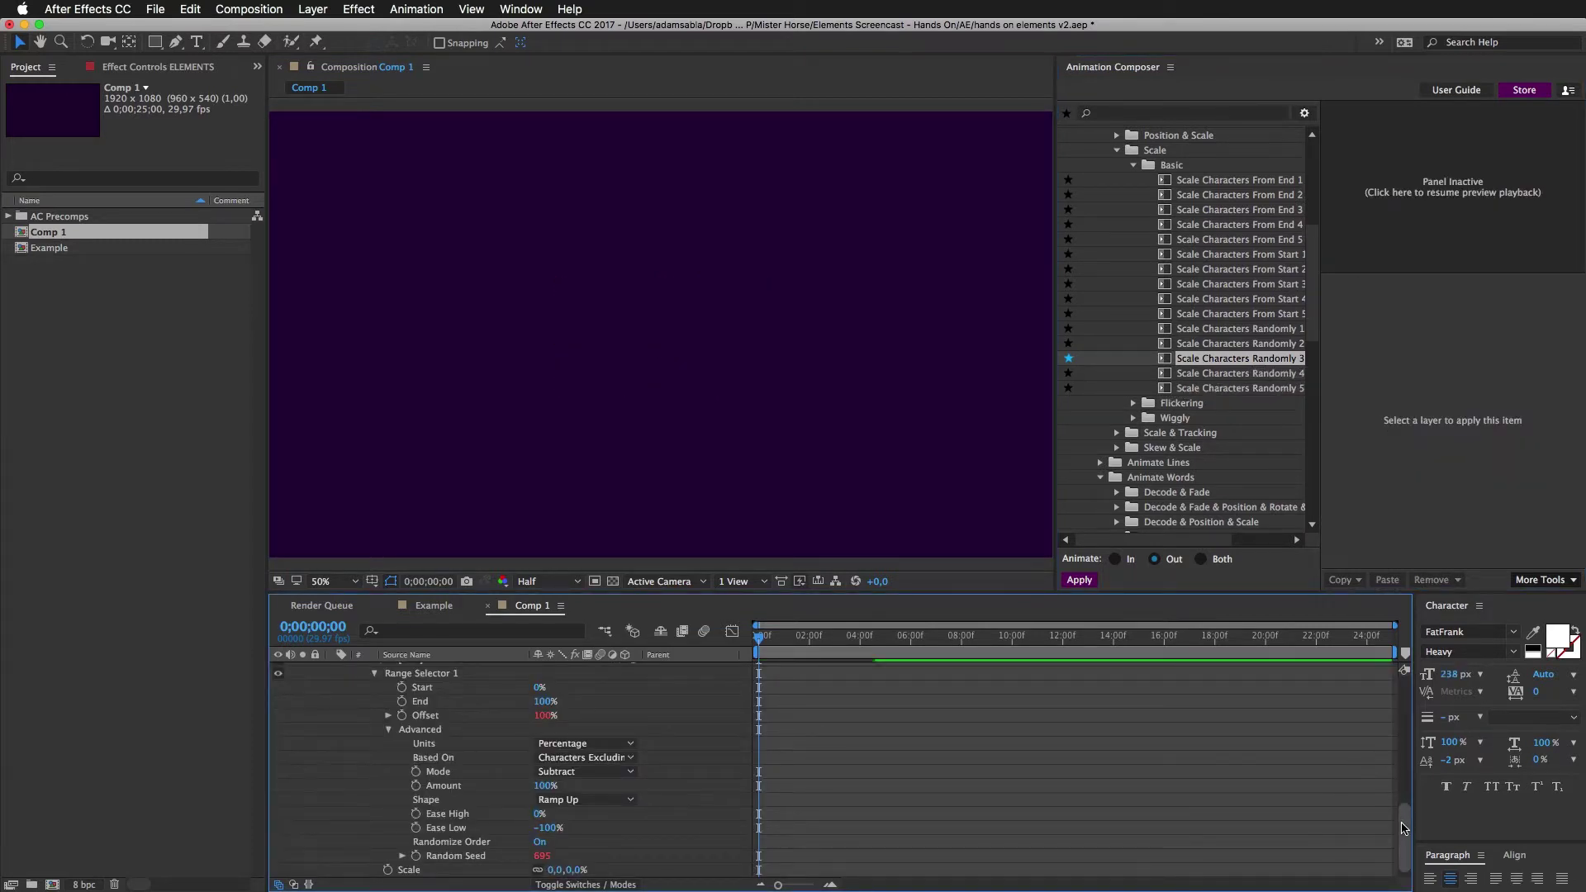
scroll(1388, 776, "up", 5)
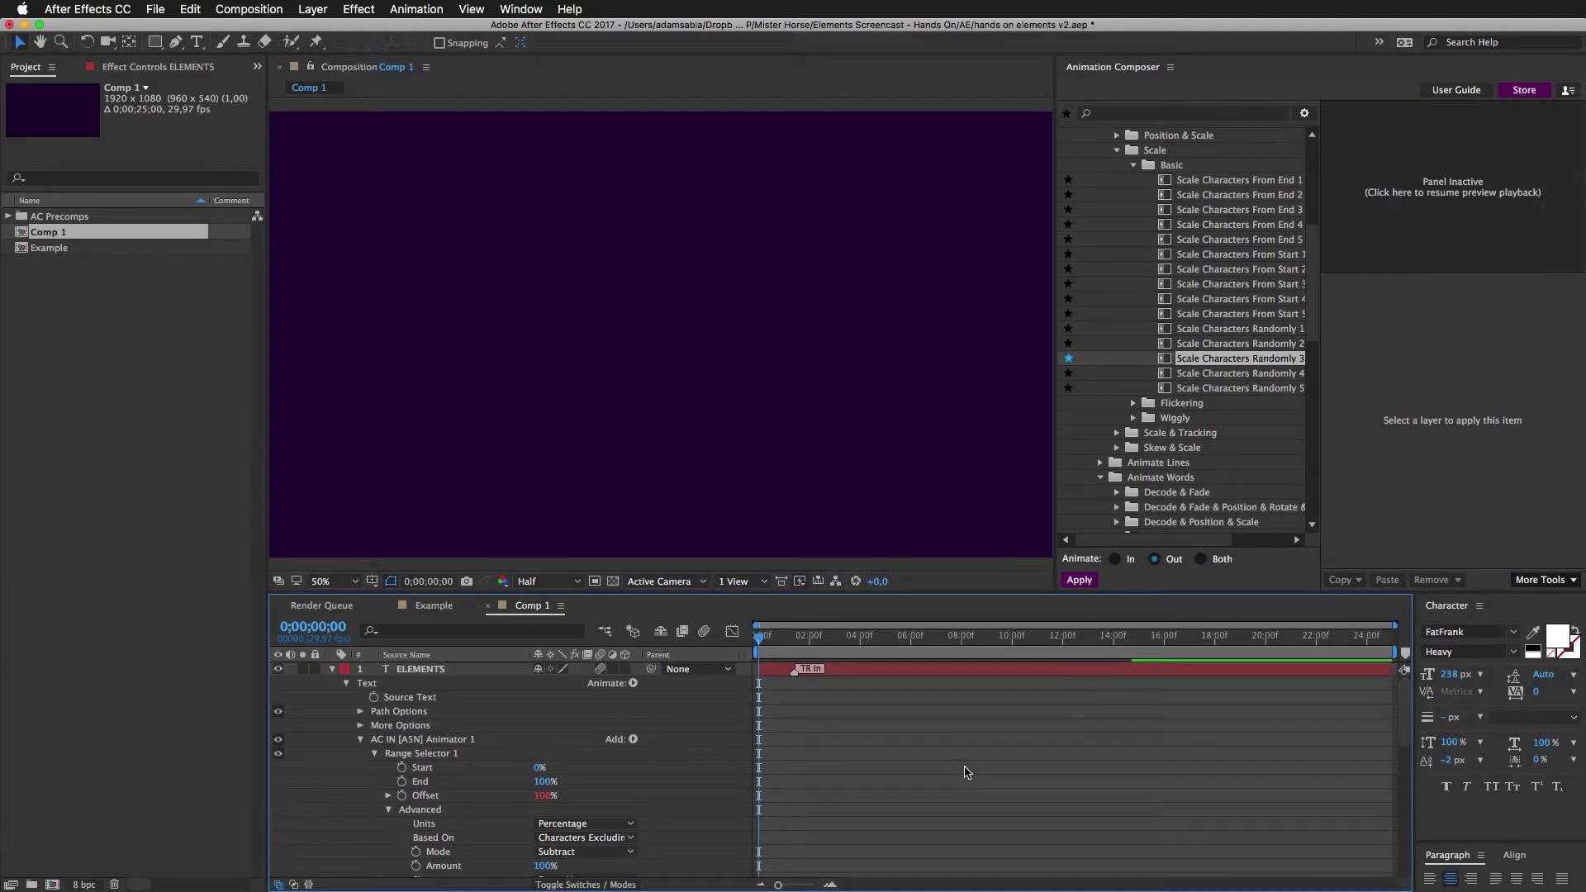
key("u")
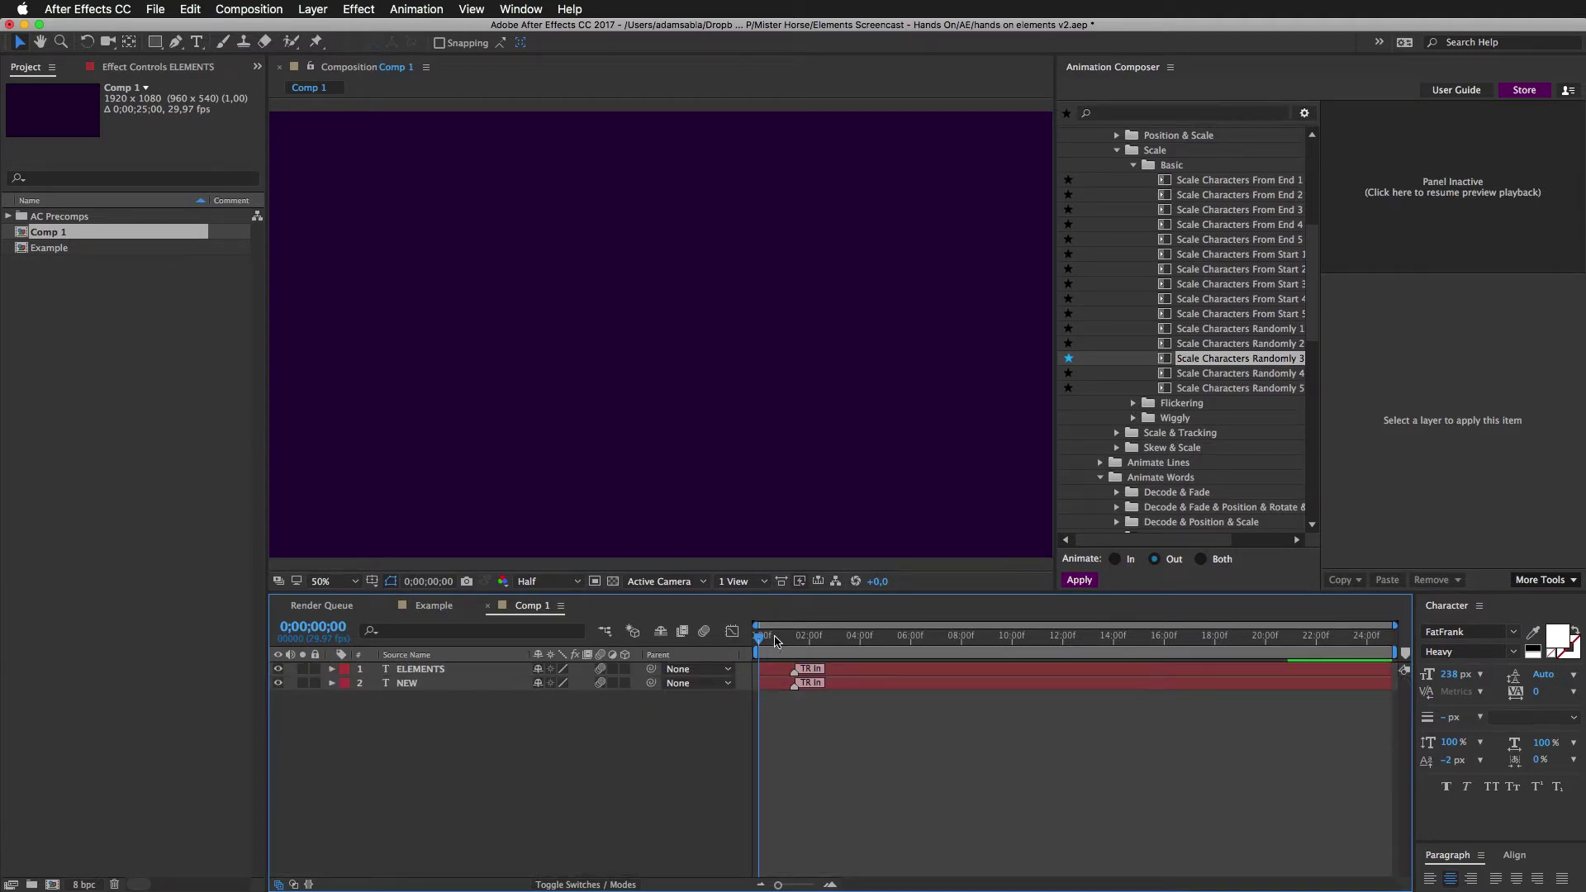
- Preview the intro, then trim both text layers to end at 0;00;03;10
mouse_move(776, 641)
left_mouse_down()
mouse_move(806, 641)
mouse_move(721, 650)
left_mouse_up()
key("space")
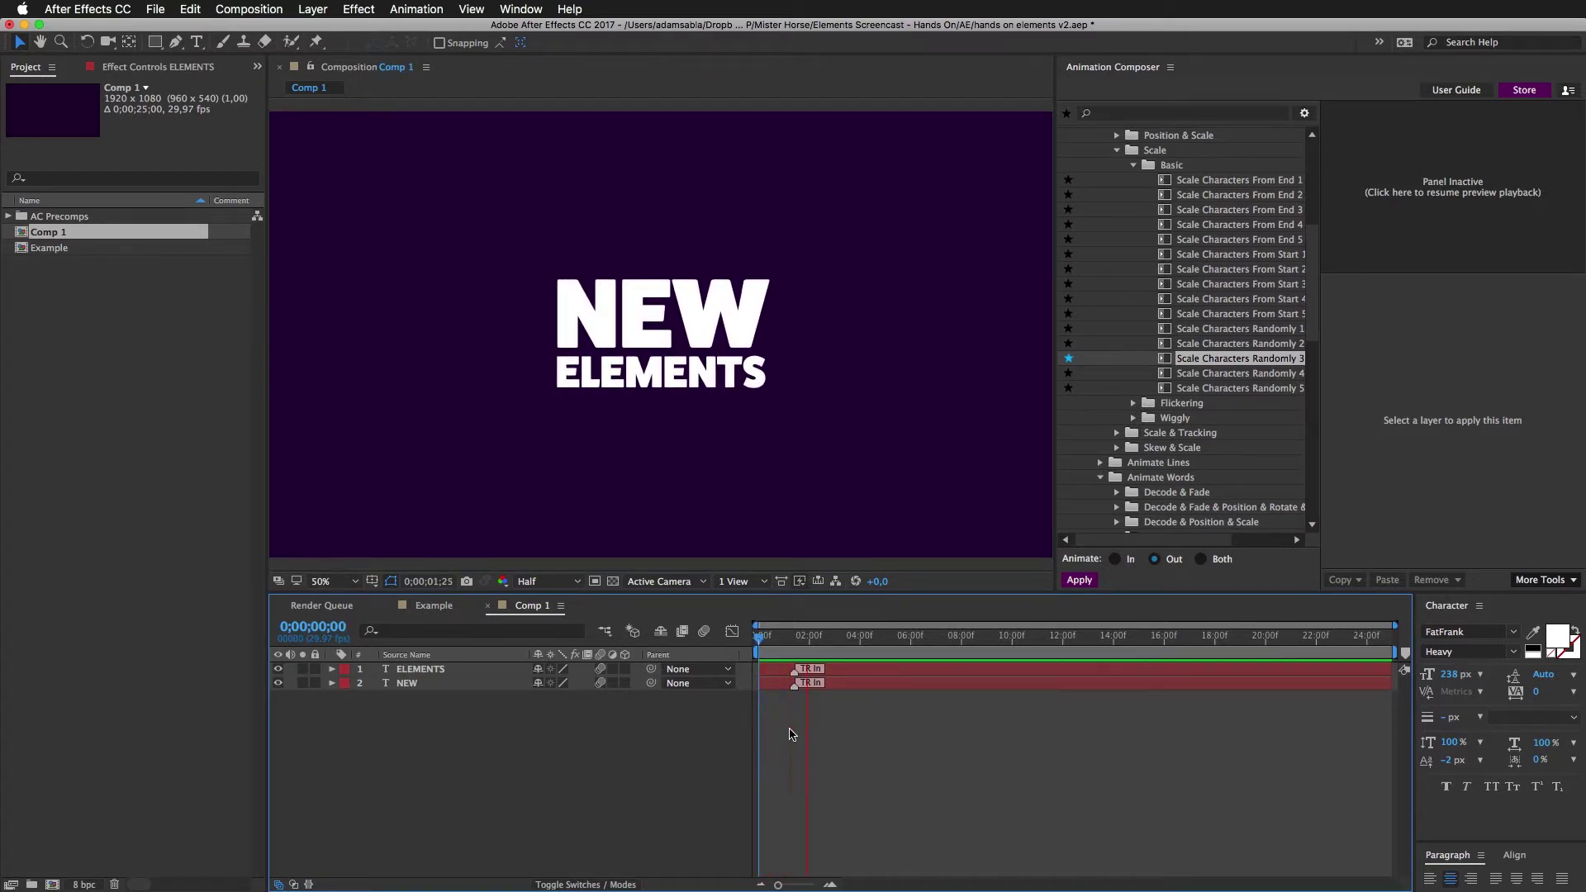
key("space")
left_click_drag(808, 638, 823, 661)
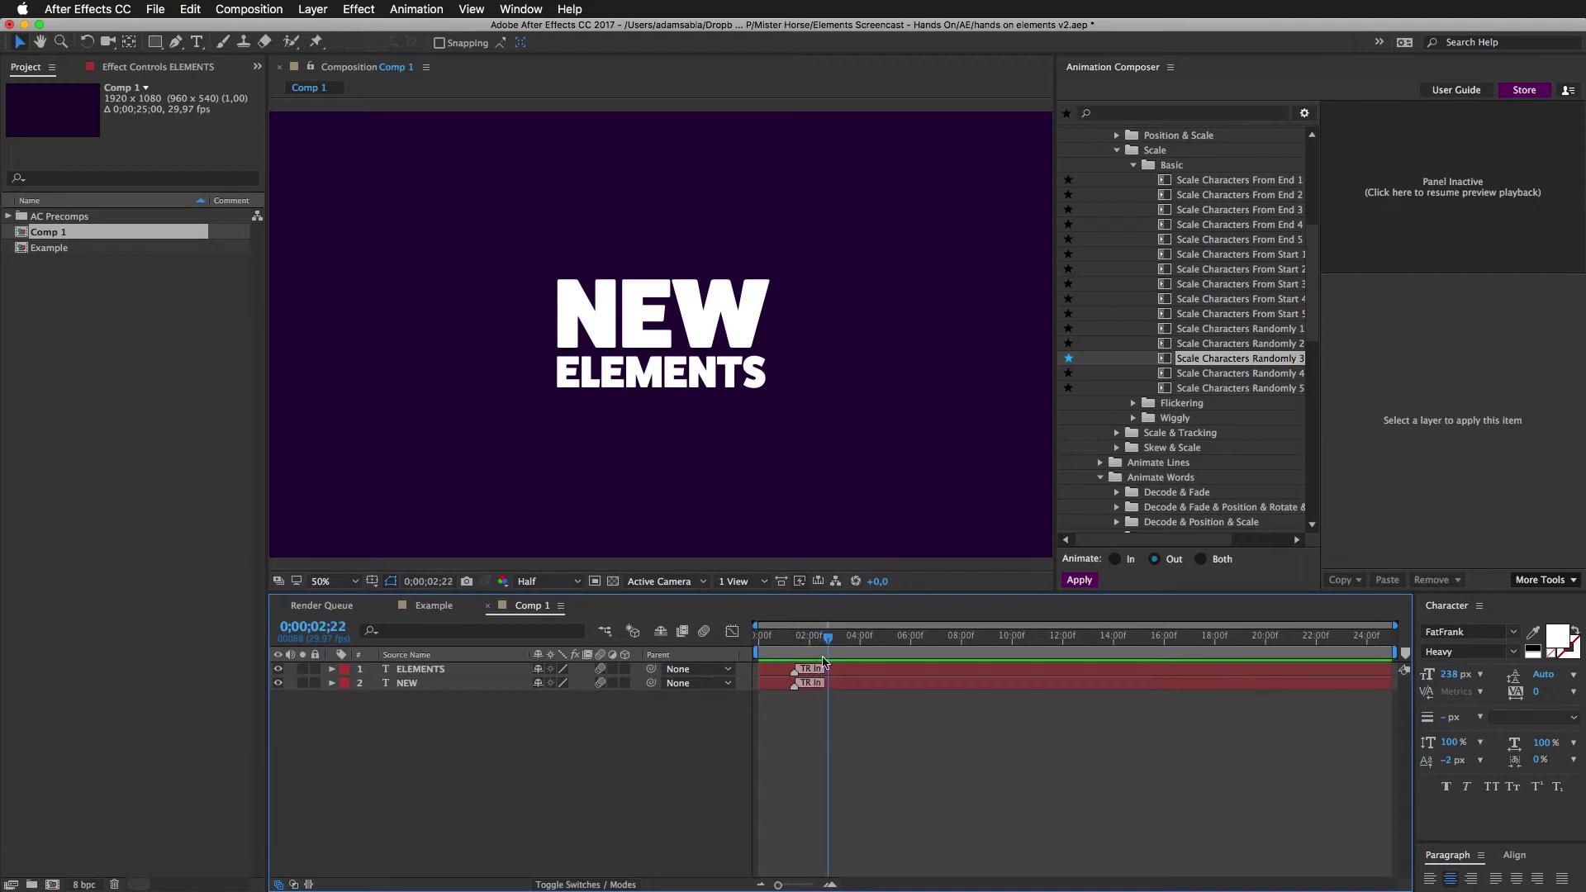
key("=")
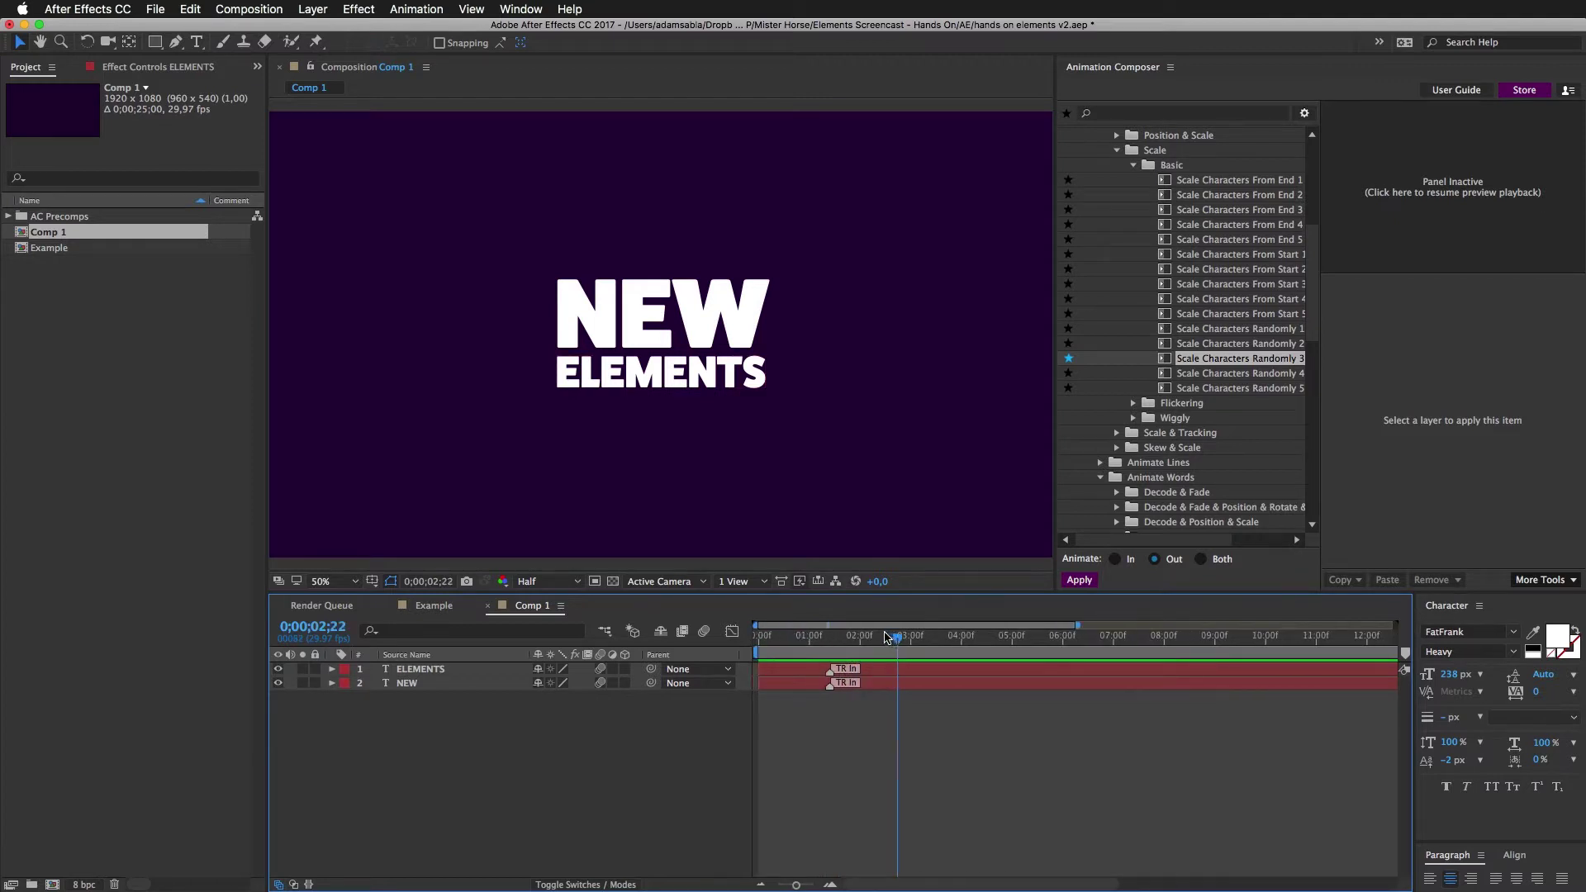
left_click_drag(886, 637, 927, 640)
key("super+a")
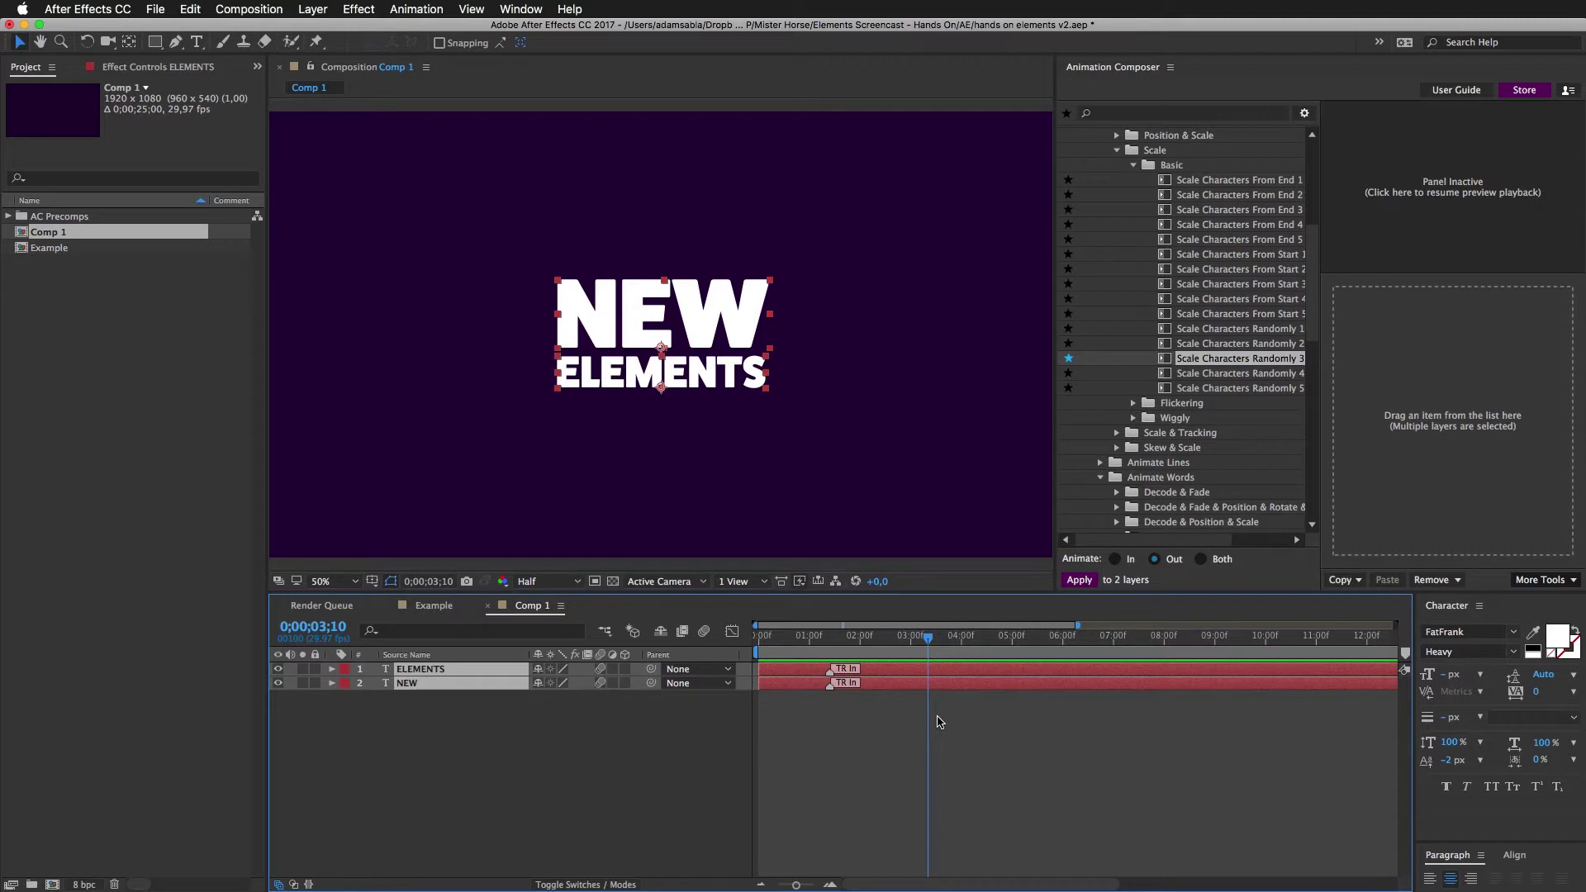
key("alt+]")
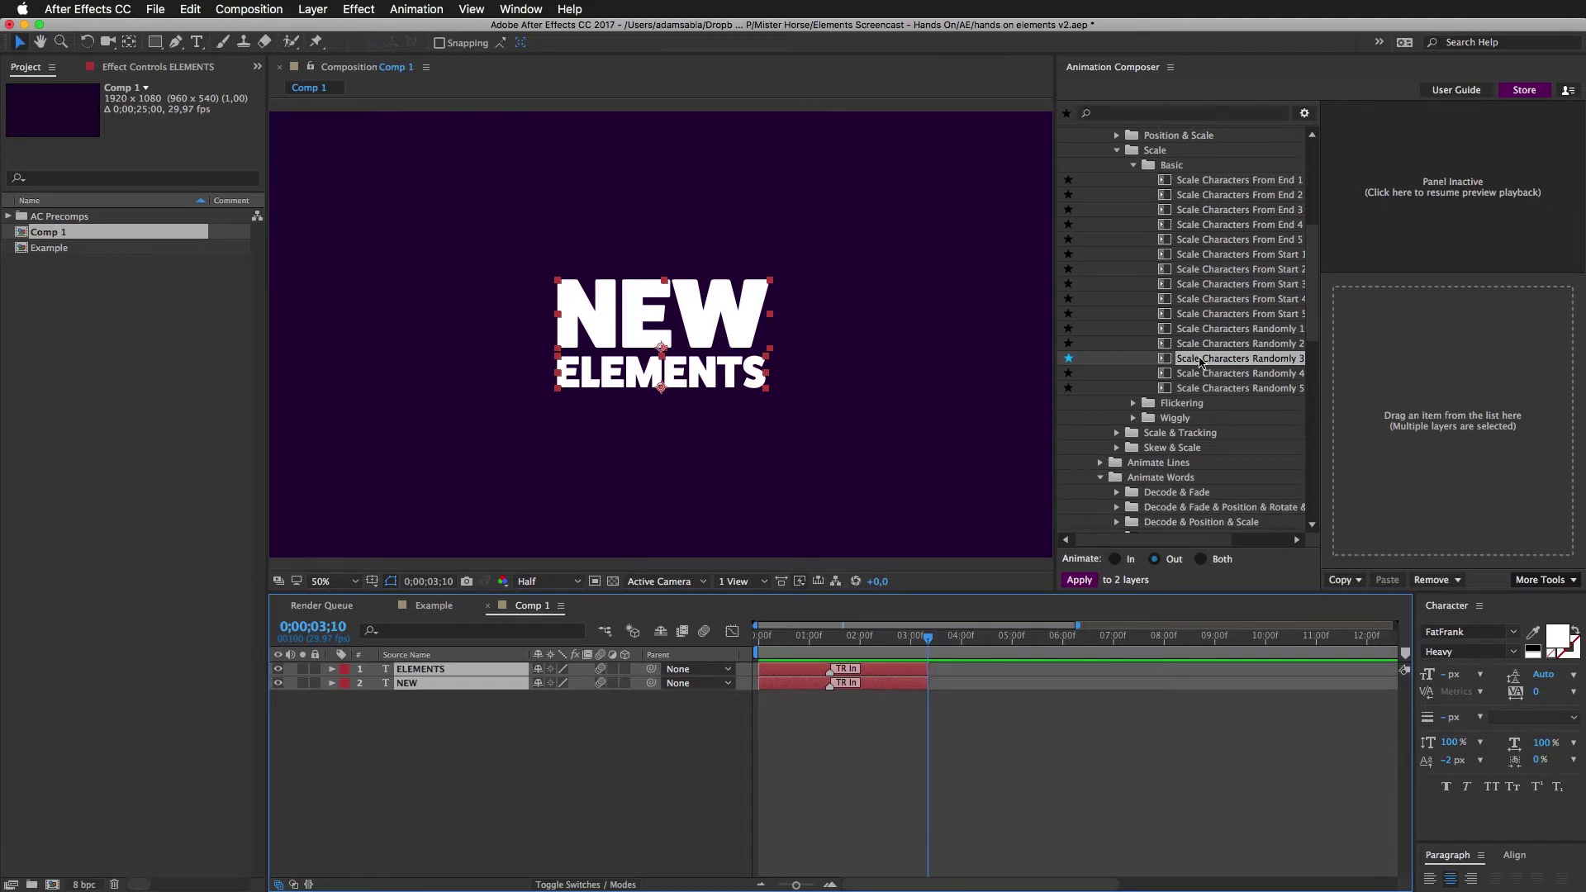
- Apply Scale Characters Randomly 3 as the out-animation to both layers and preview from the start
left_click_drag(1201, 362, 1513, 417)
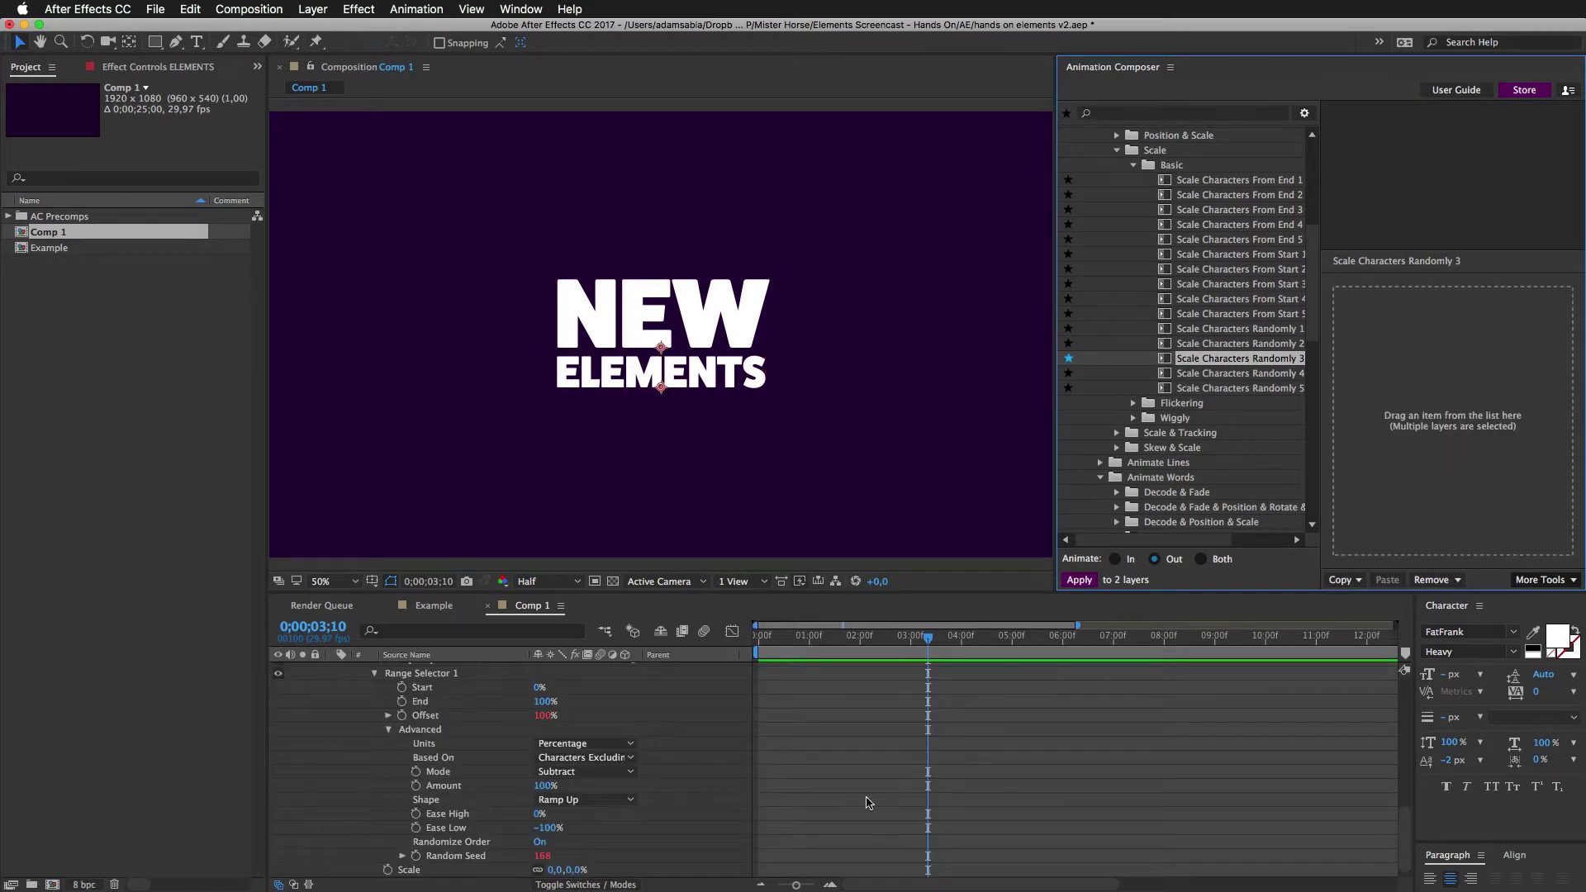
left_click(860, 746)
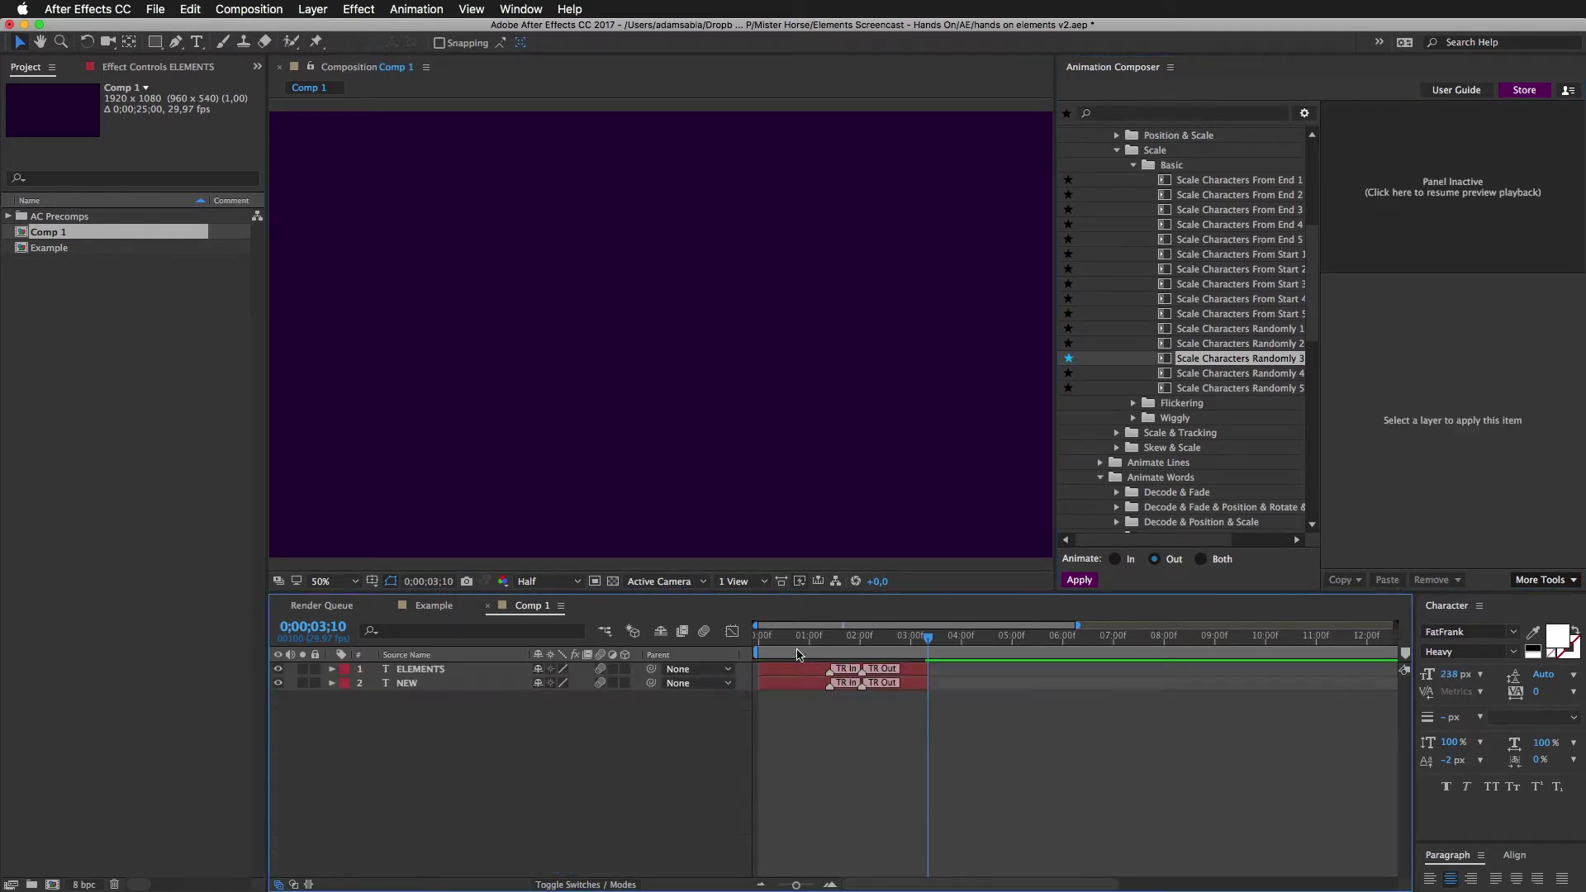
left_click_drag(762, 641, 748, 640)
key("space")
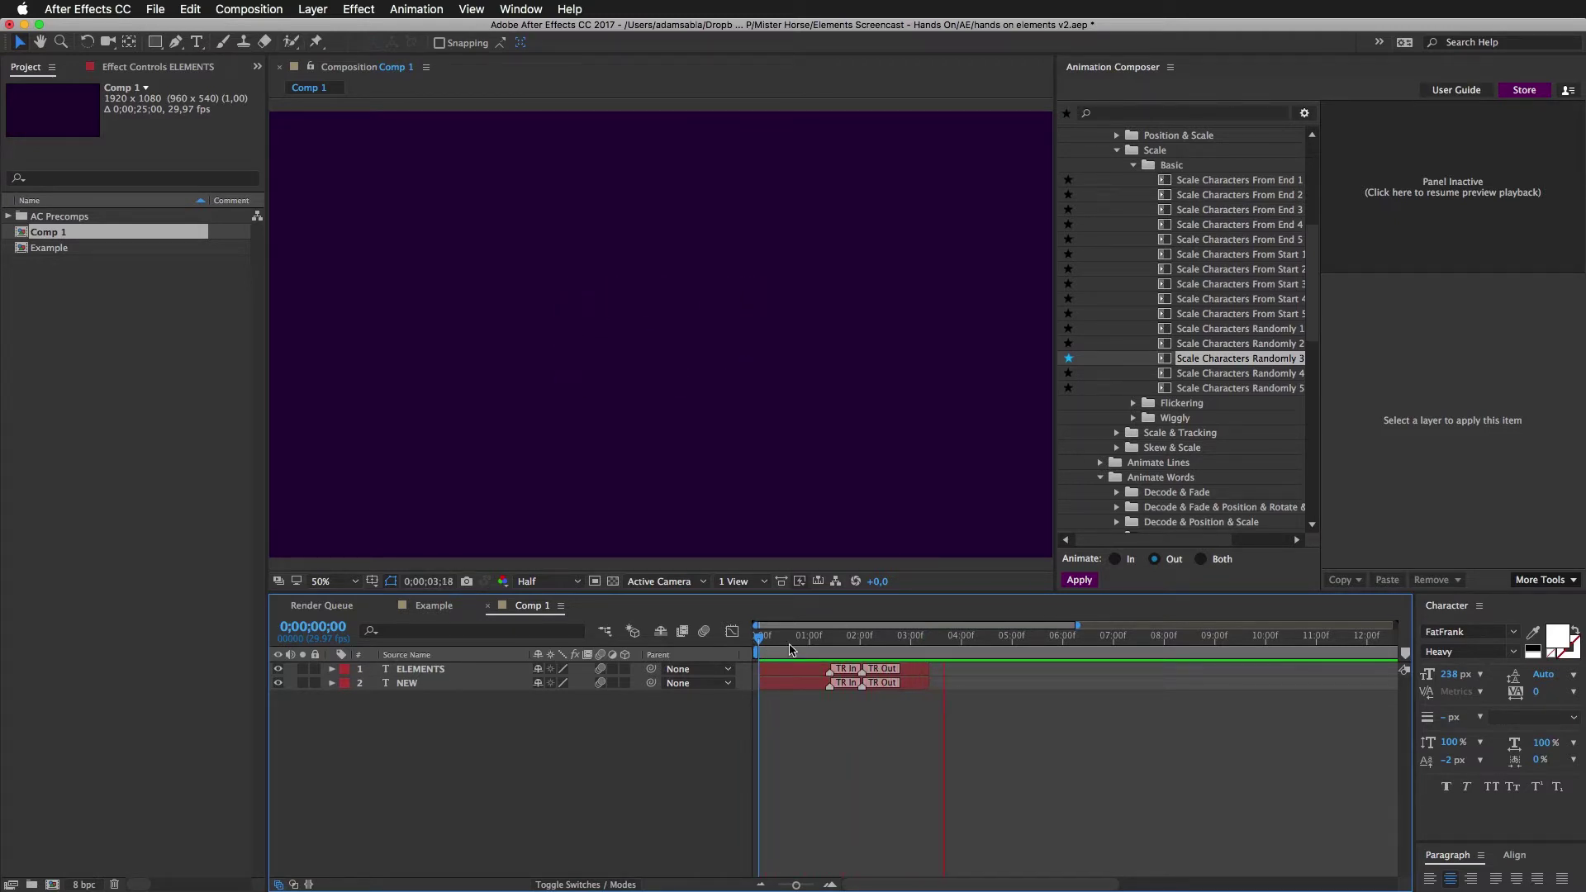
key("space")
left_click(843, 638)
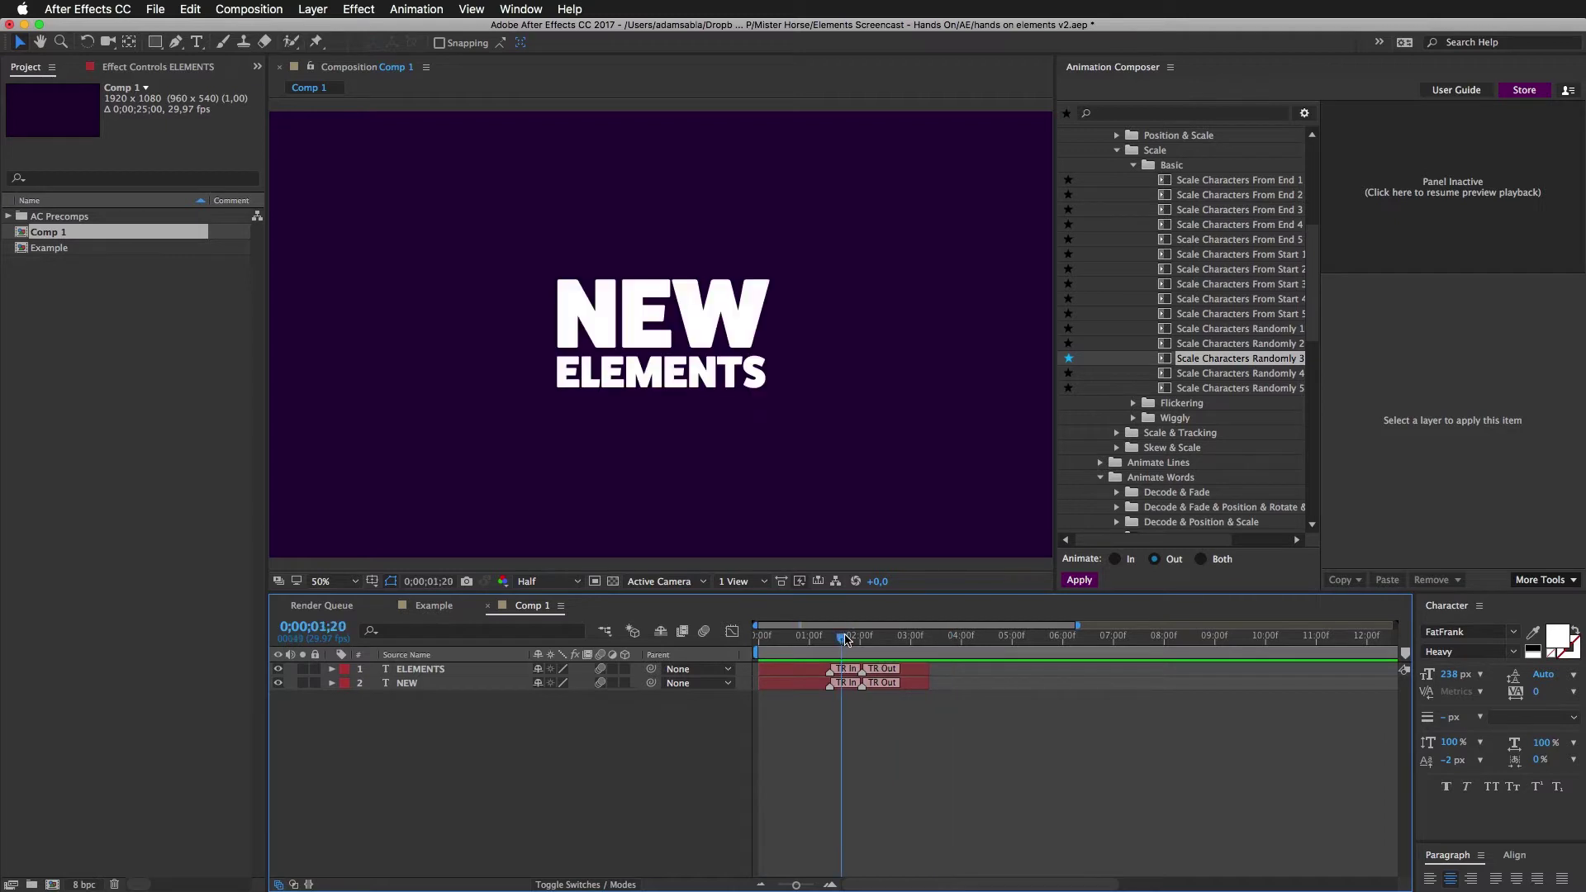
left_click_drag(845, 640, 844, 640)
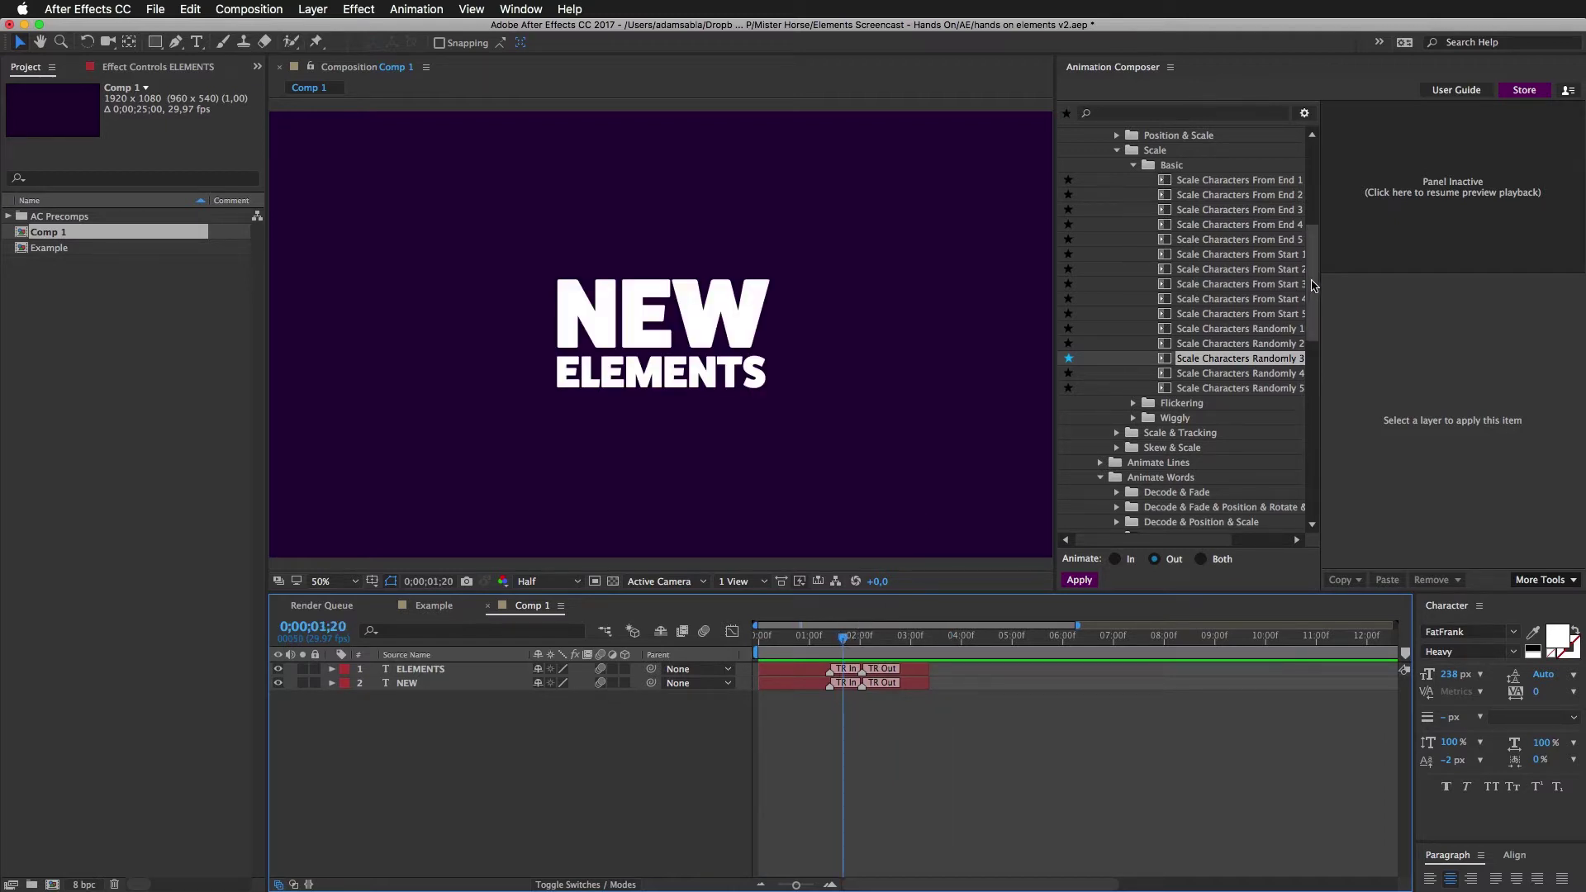
- Expand Precomps > Shape Elements > Customisable Duration and show the Ornamental category in the Preview Grid
scroll(1198, 289, "down", 10)
scroll(1328, 397, "down", 5)
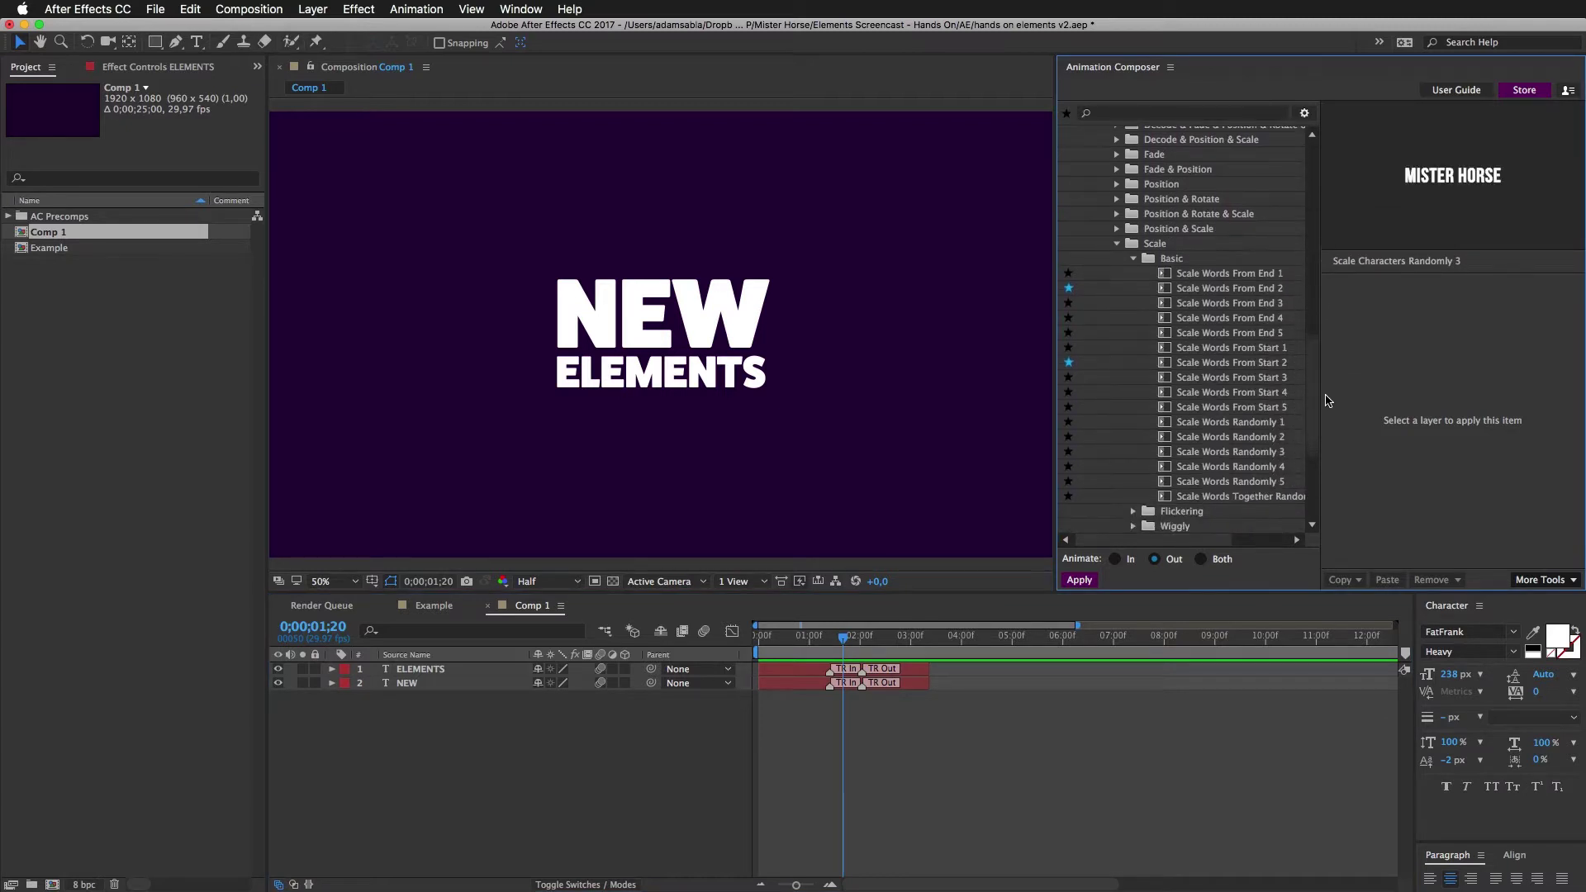
left_click(1132, 451)
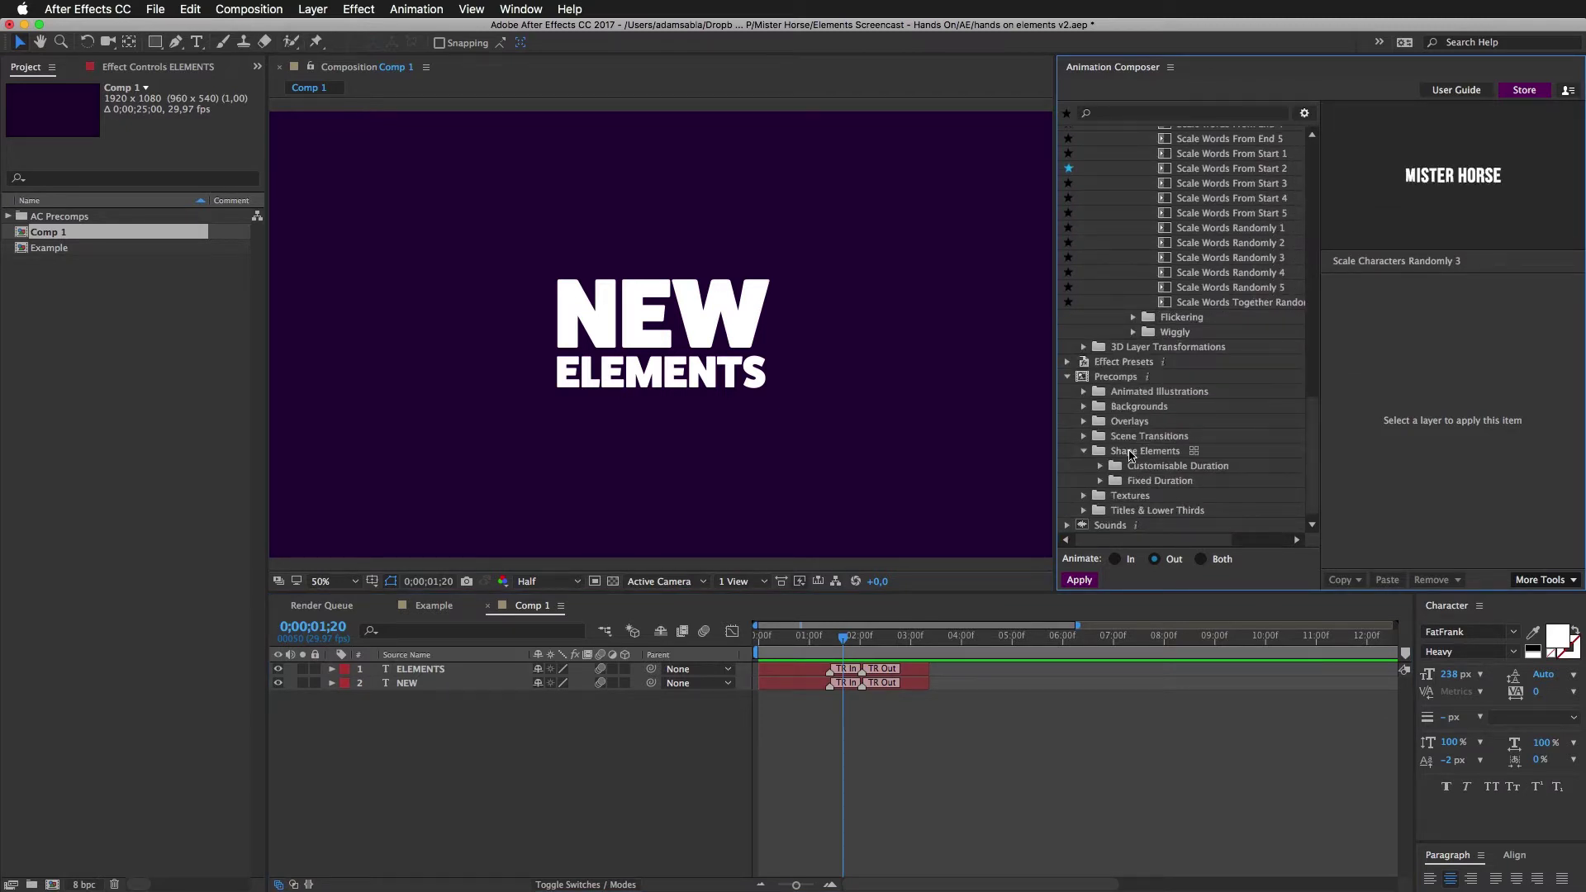
scroll(1132, 456, "up", 1)
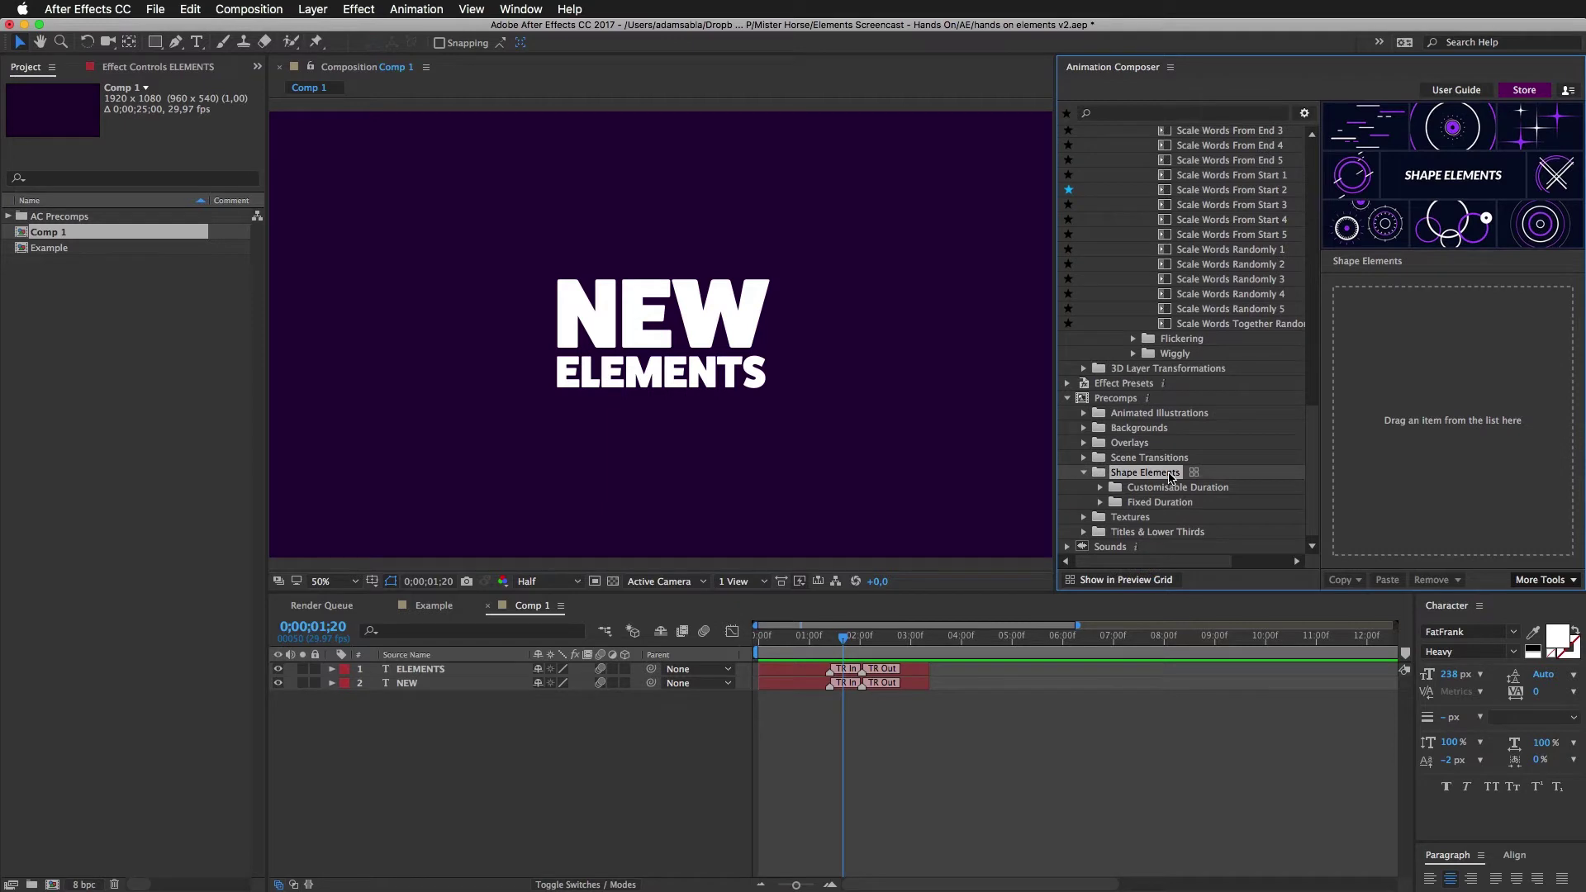
left_click(1207, 492)
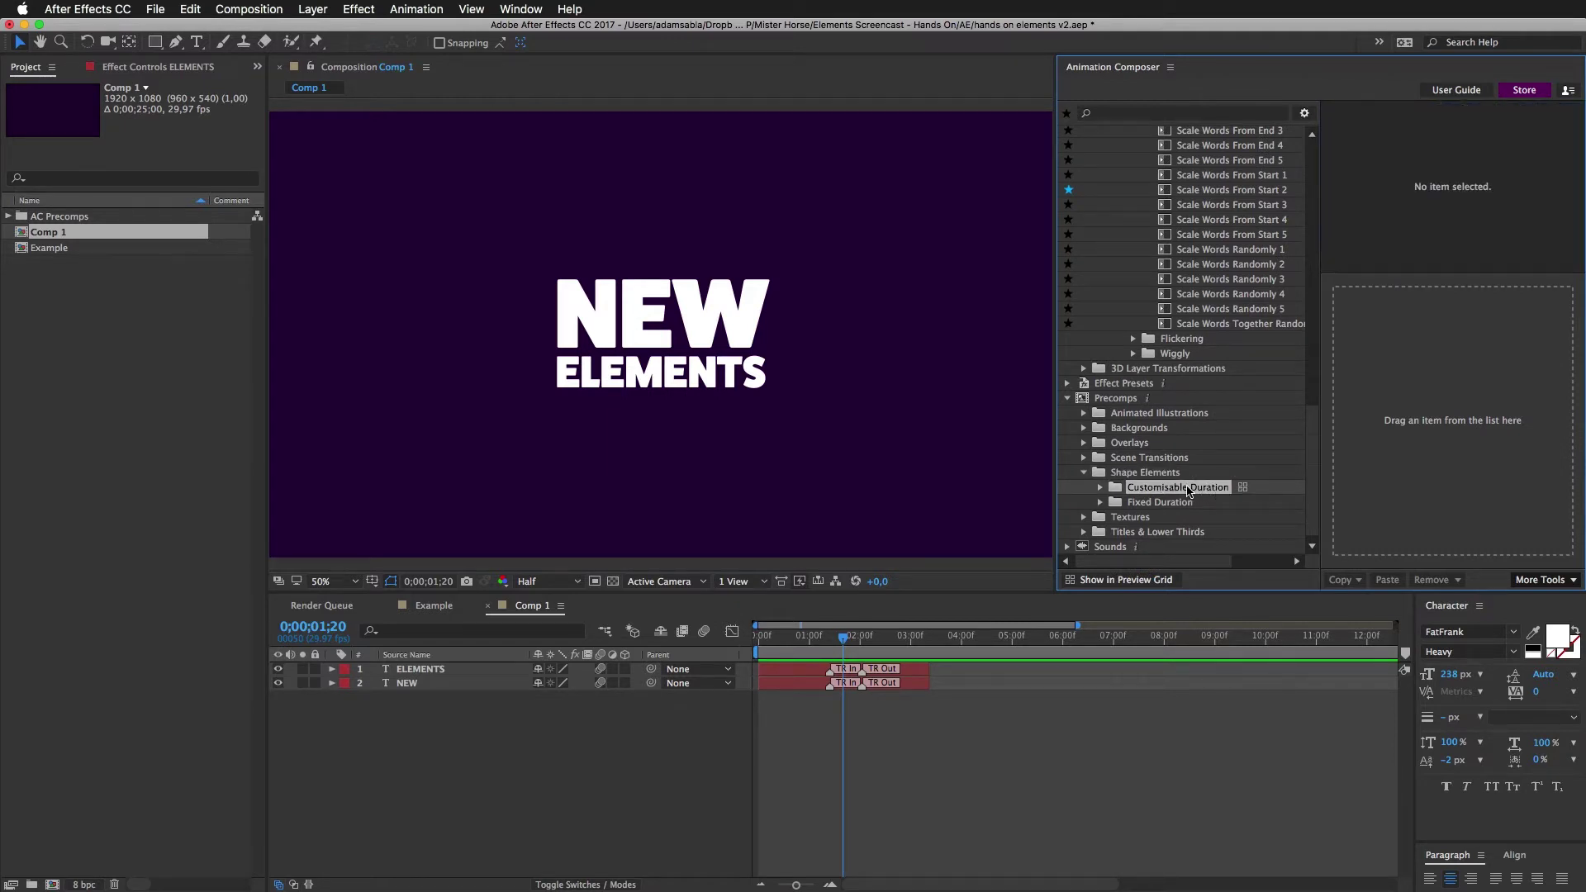
left_click(1173, 504)
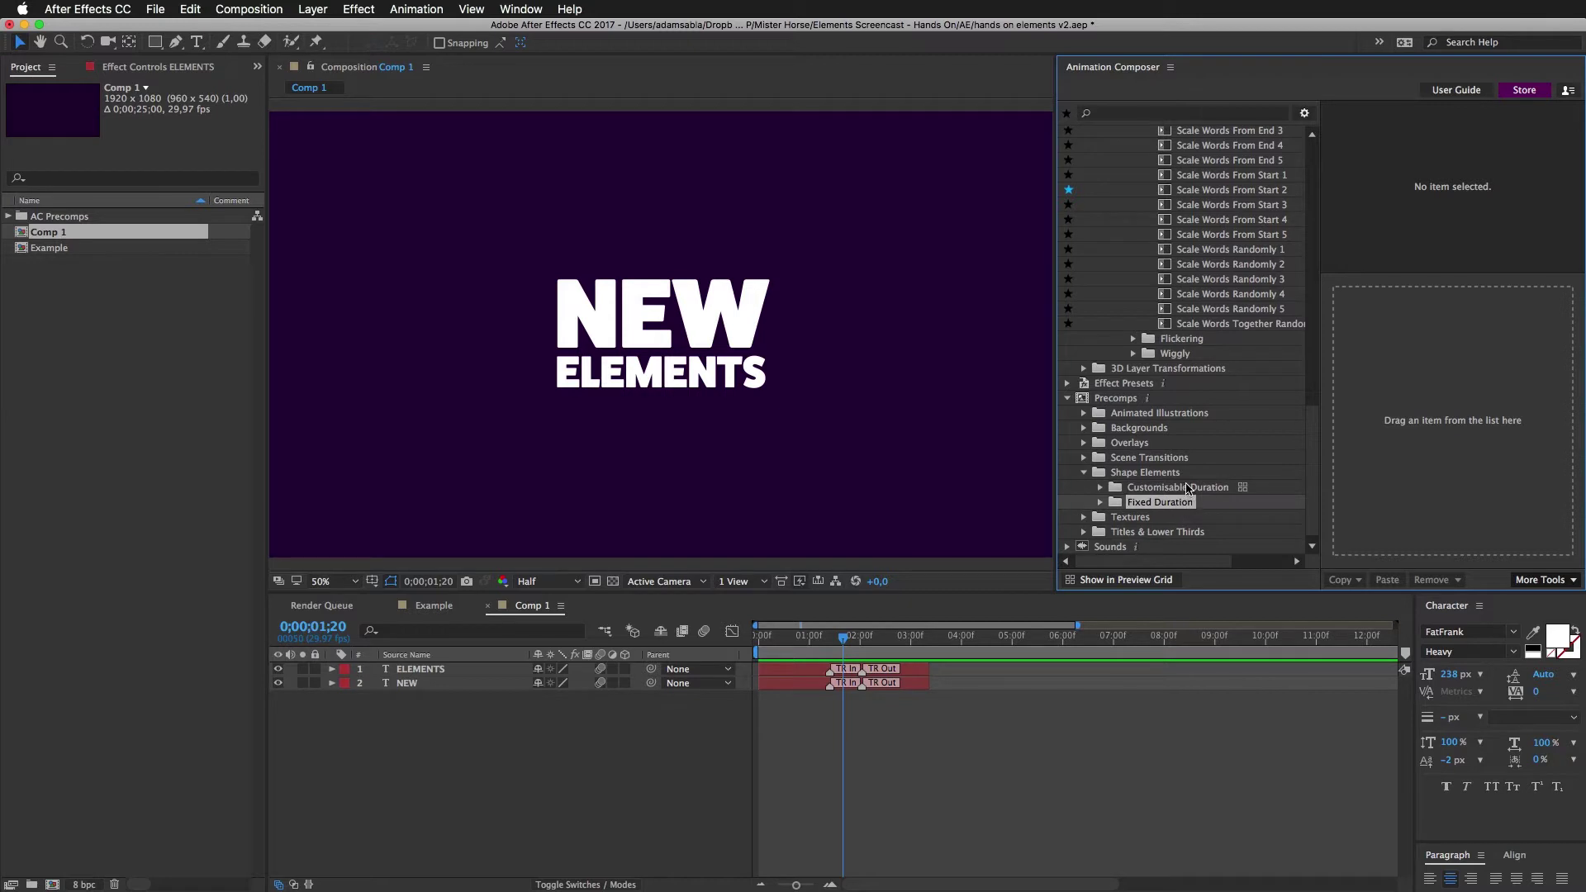
left_click(1189, 489)
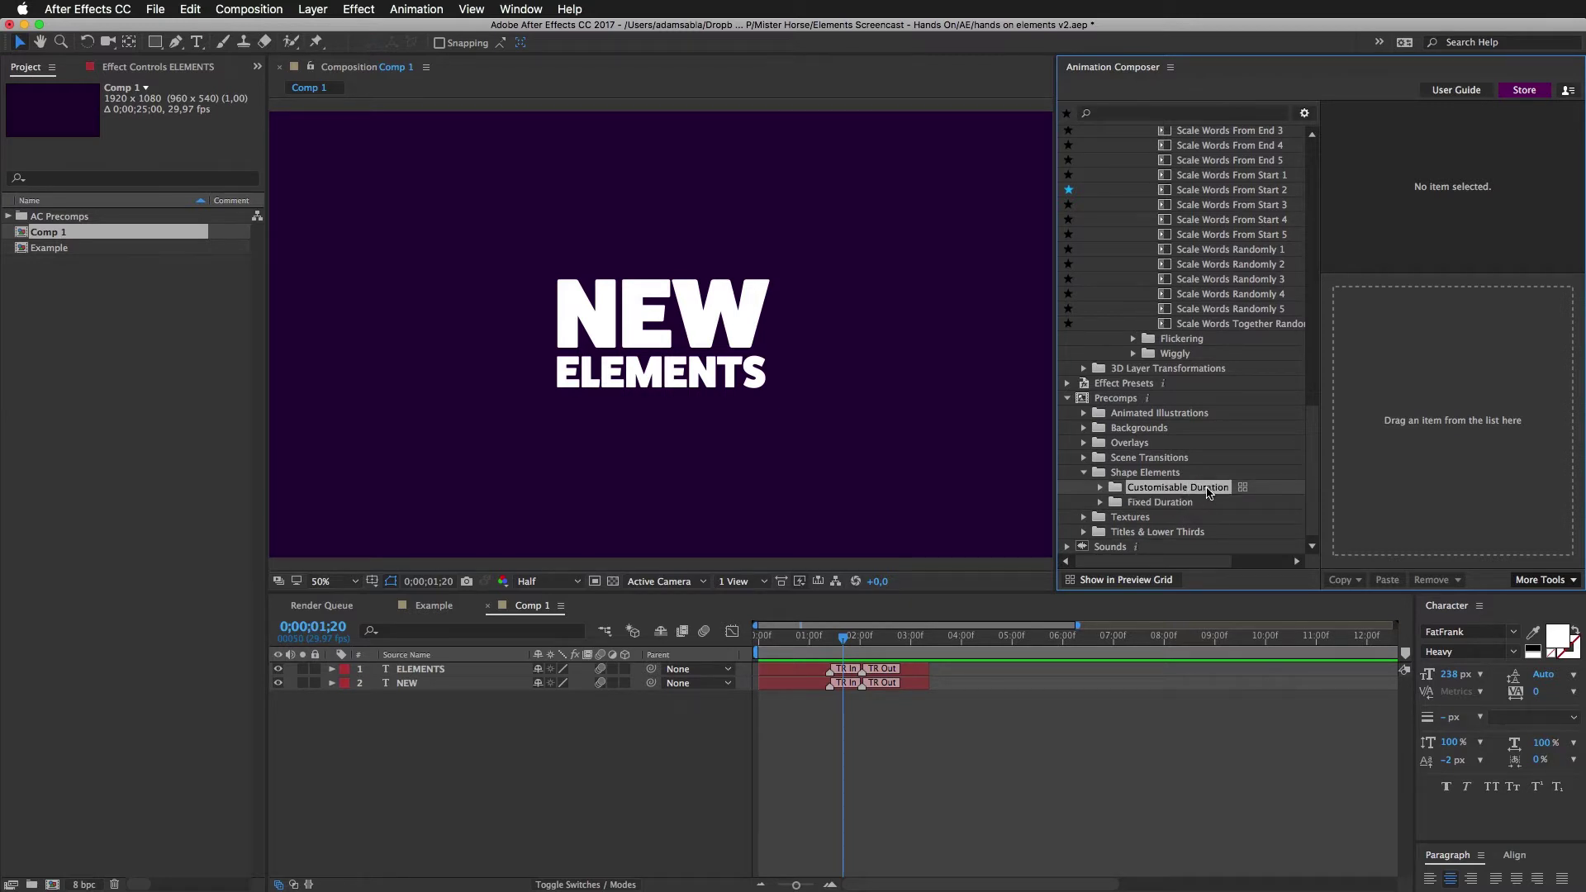
left_click(1101, 490)
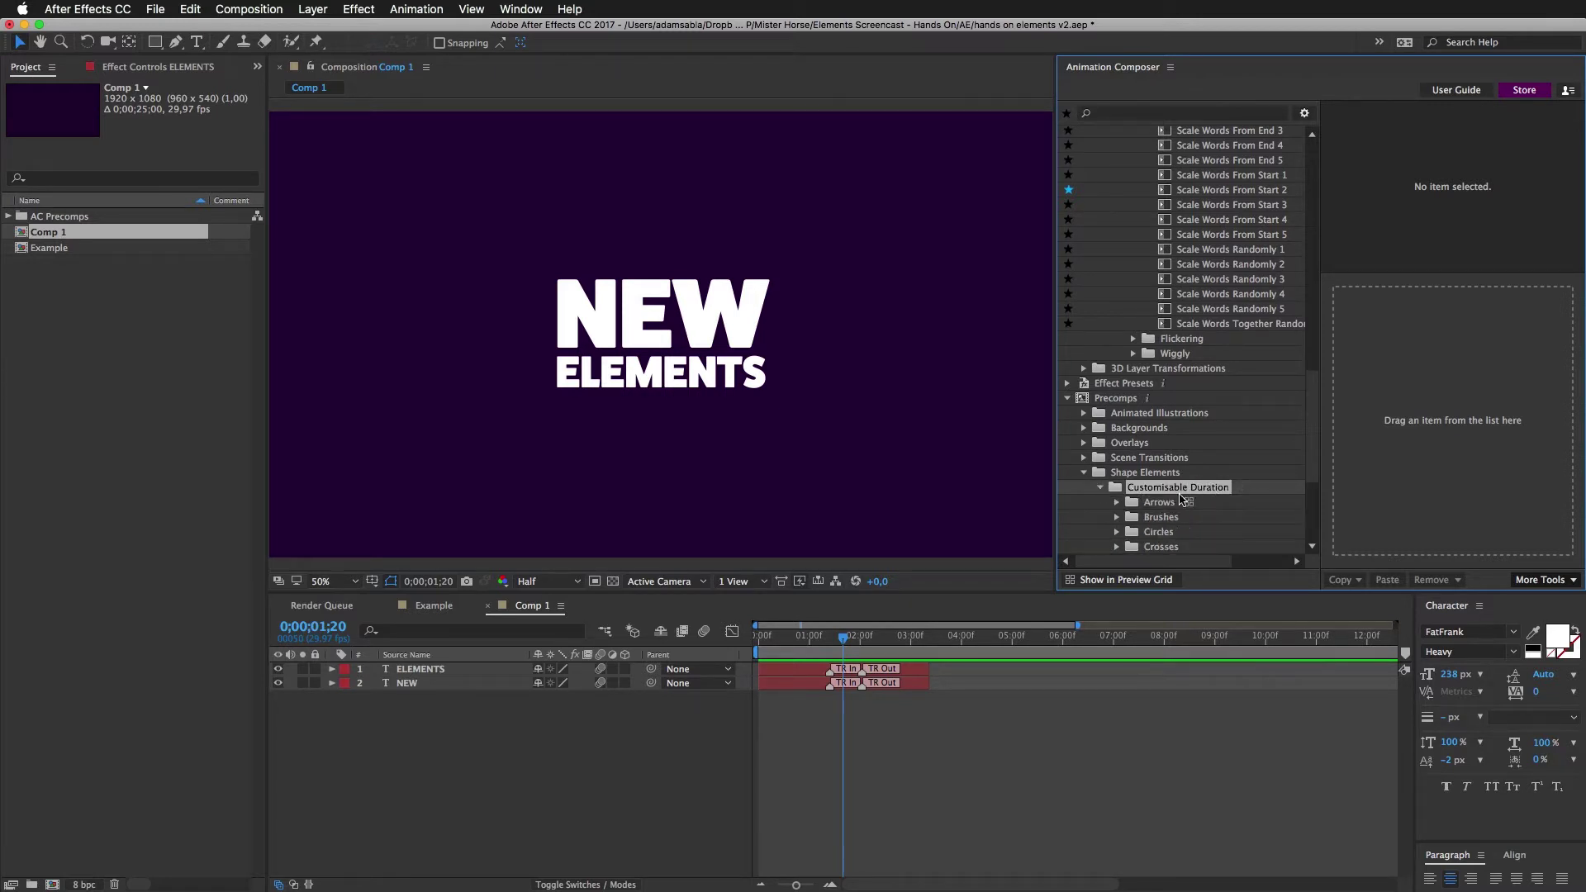
scroll(1259, 499, "down", 5)
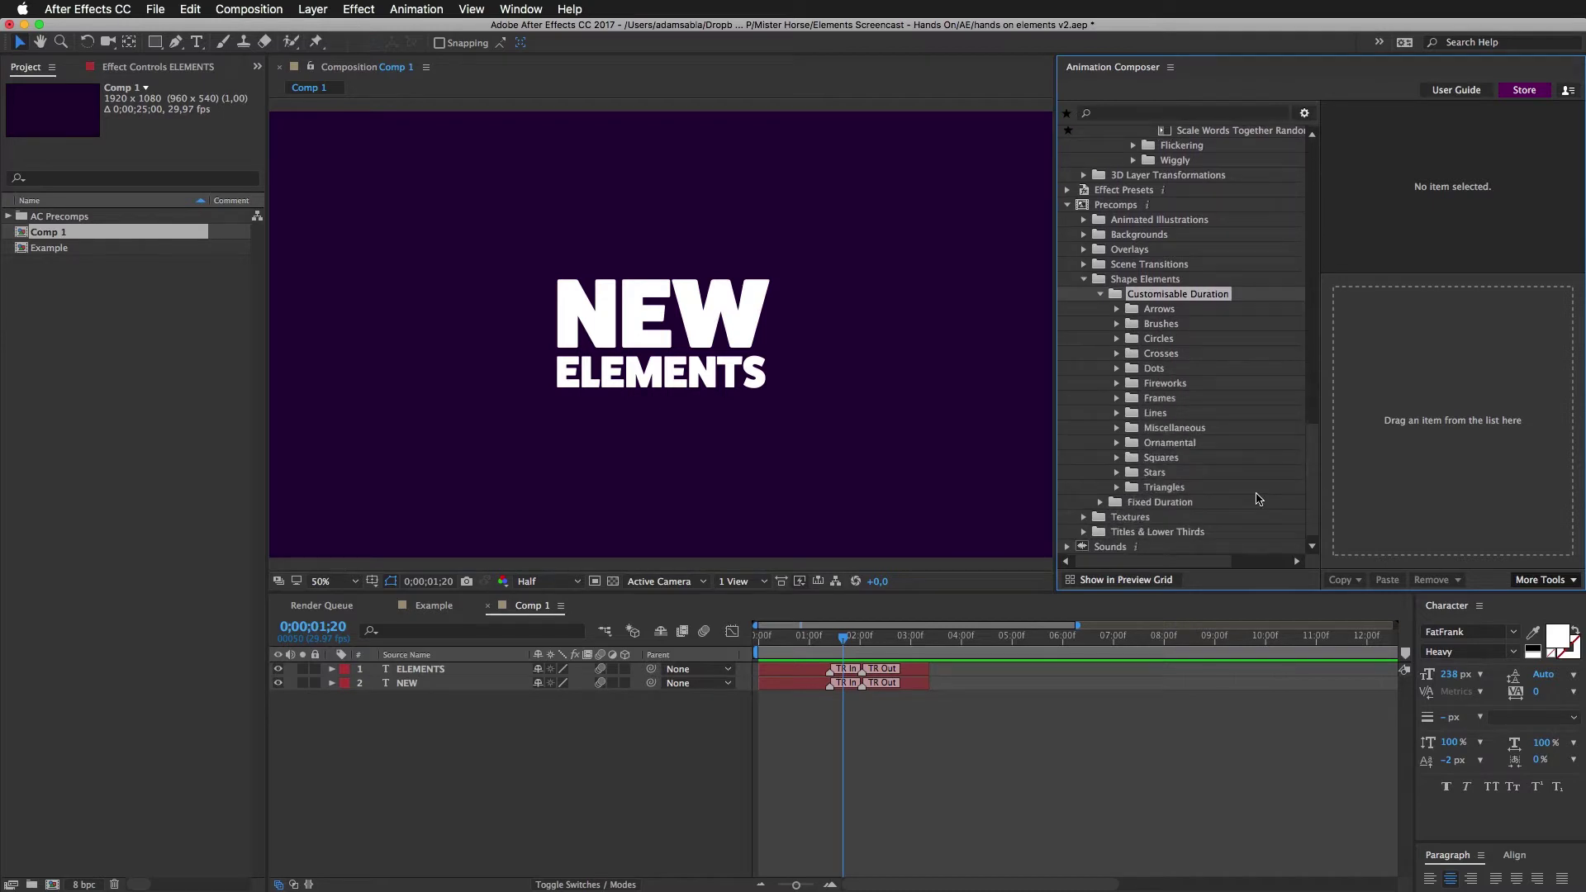
left_click(1167, 447)
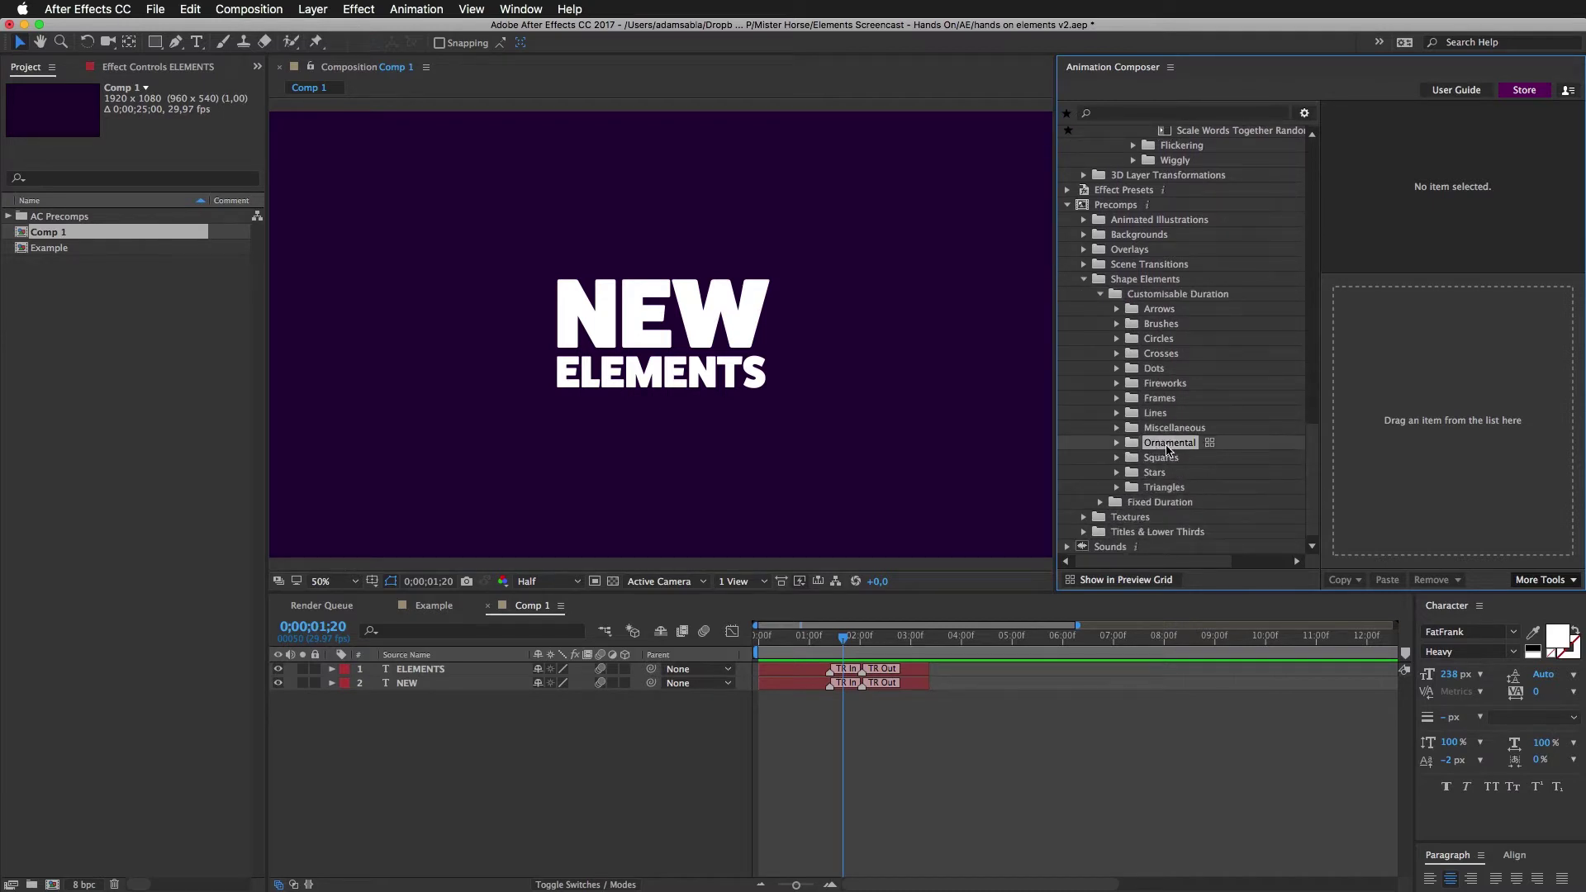
left_click(1210, 445)
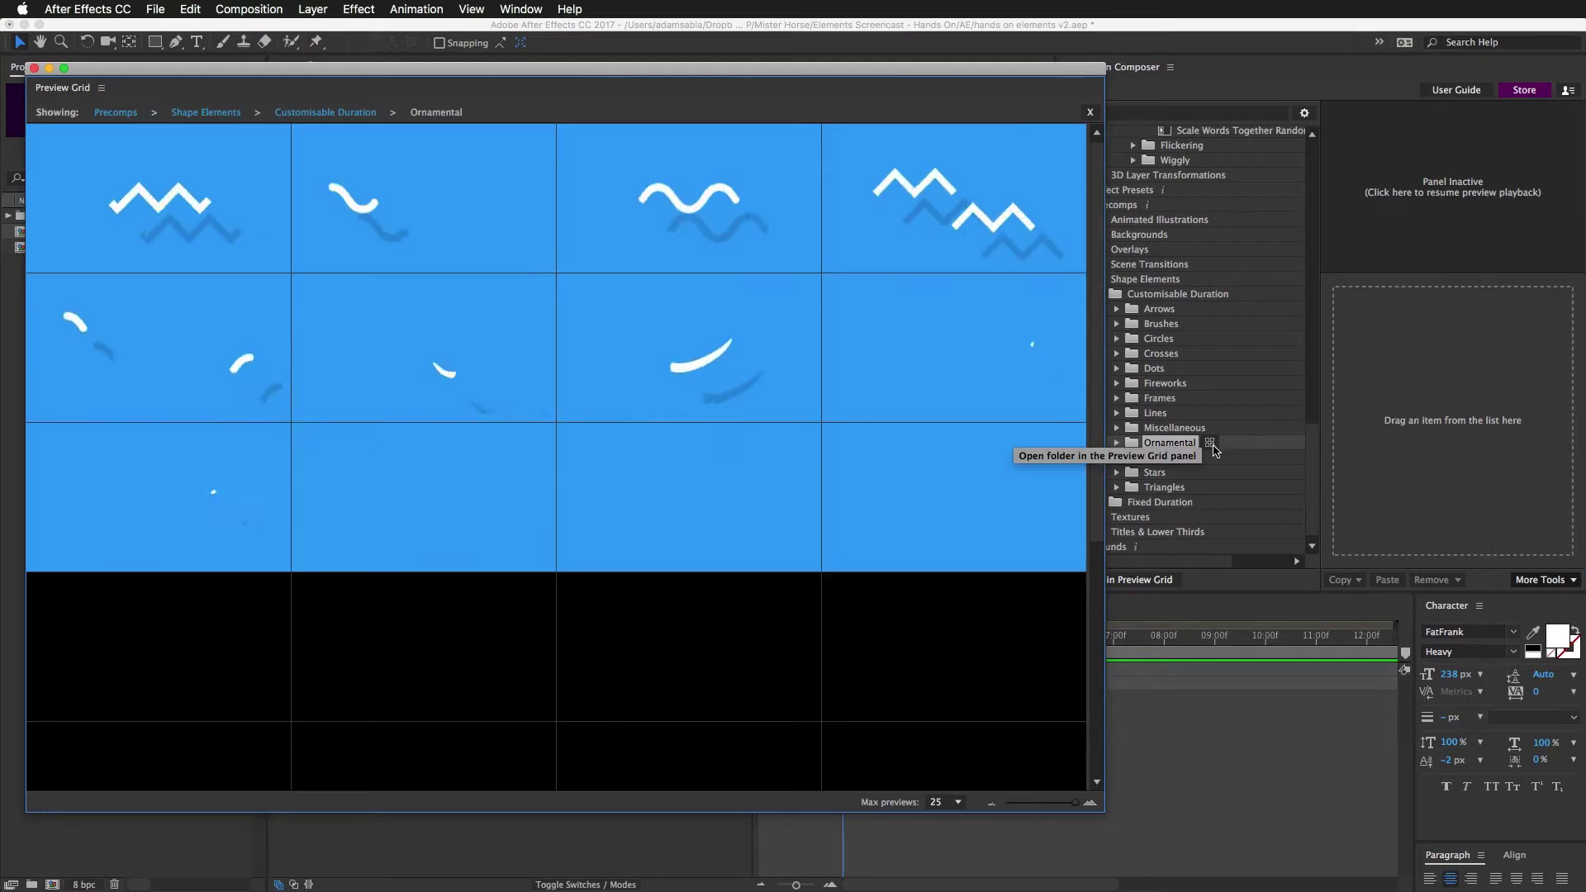
- Pick the Ornamental Leafs 3 element from the Preview Grid and add it to Comp 1
scroll(902, 460, "down", 3)
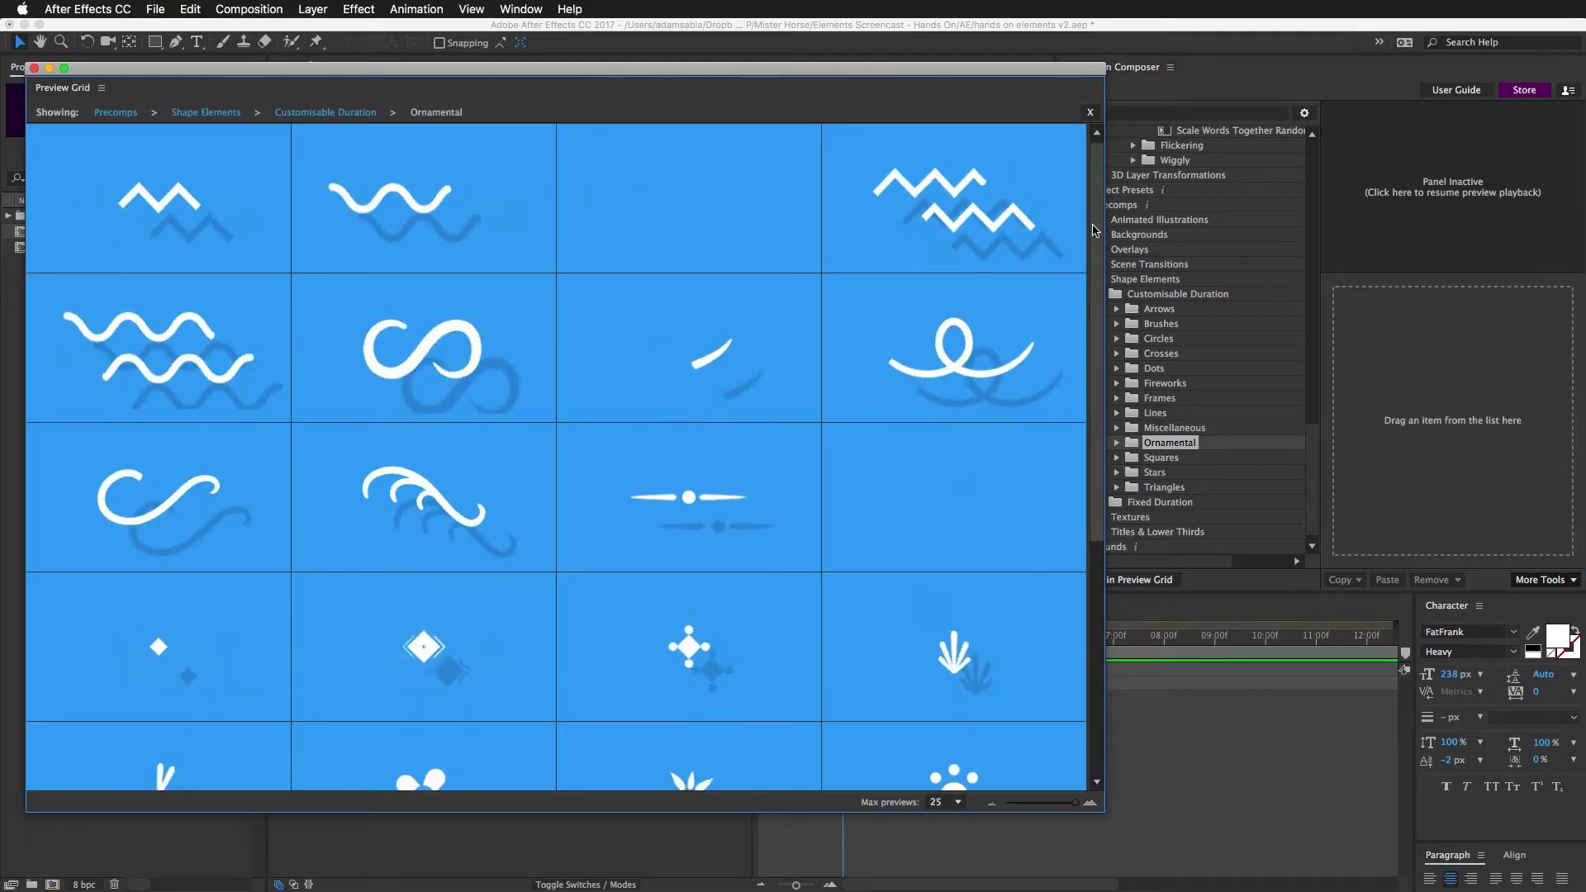
scroll(1100, 366, "down", 3)
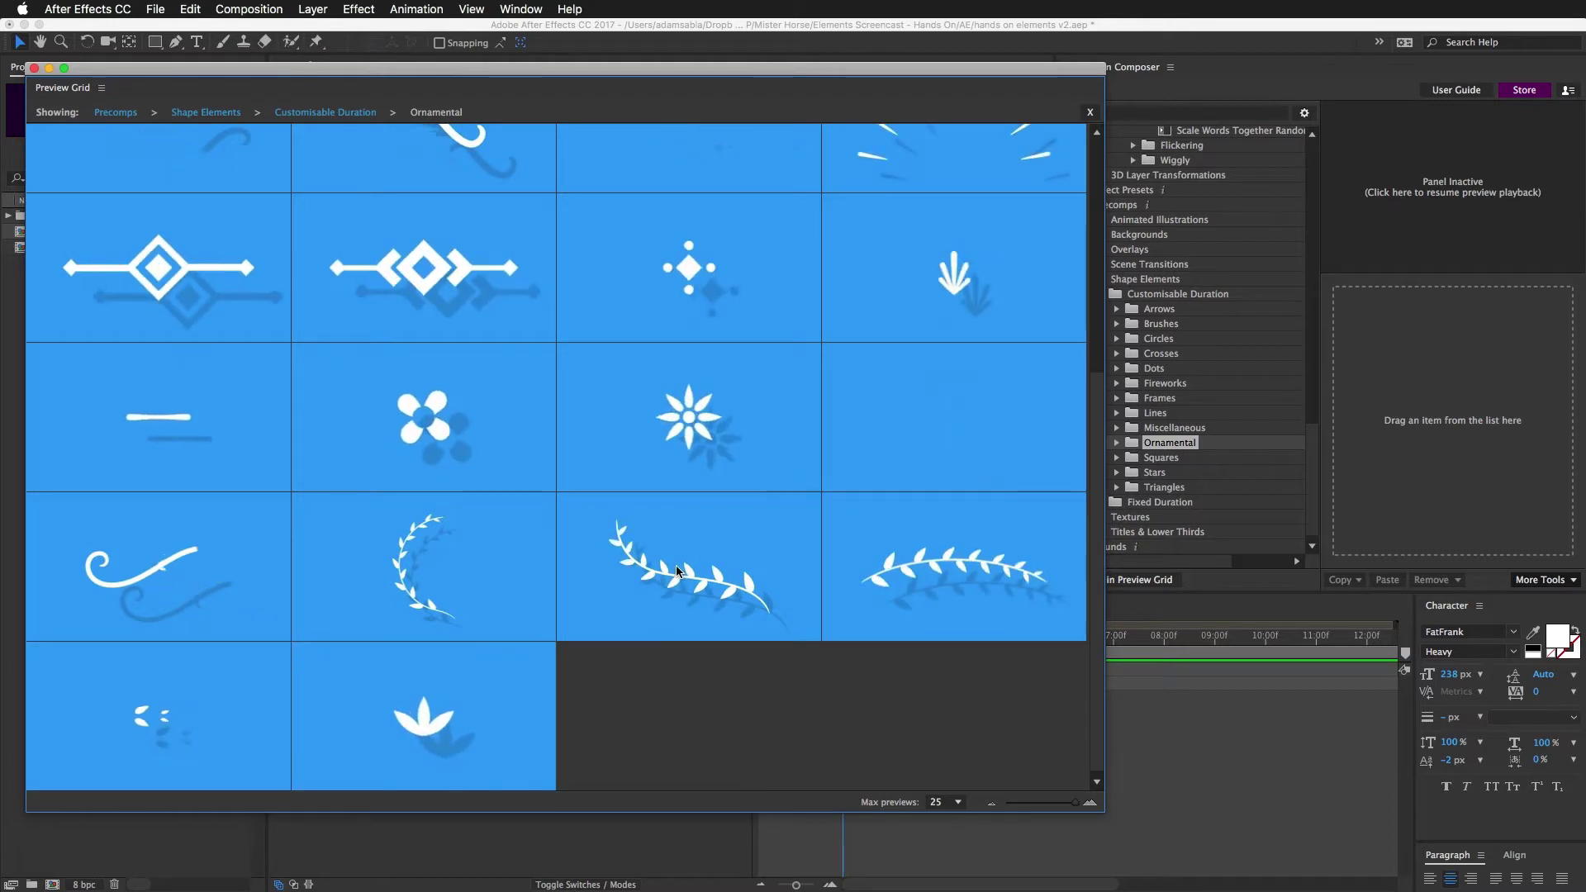
left_click(684, 569)
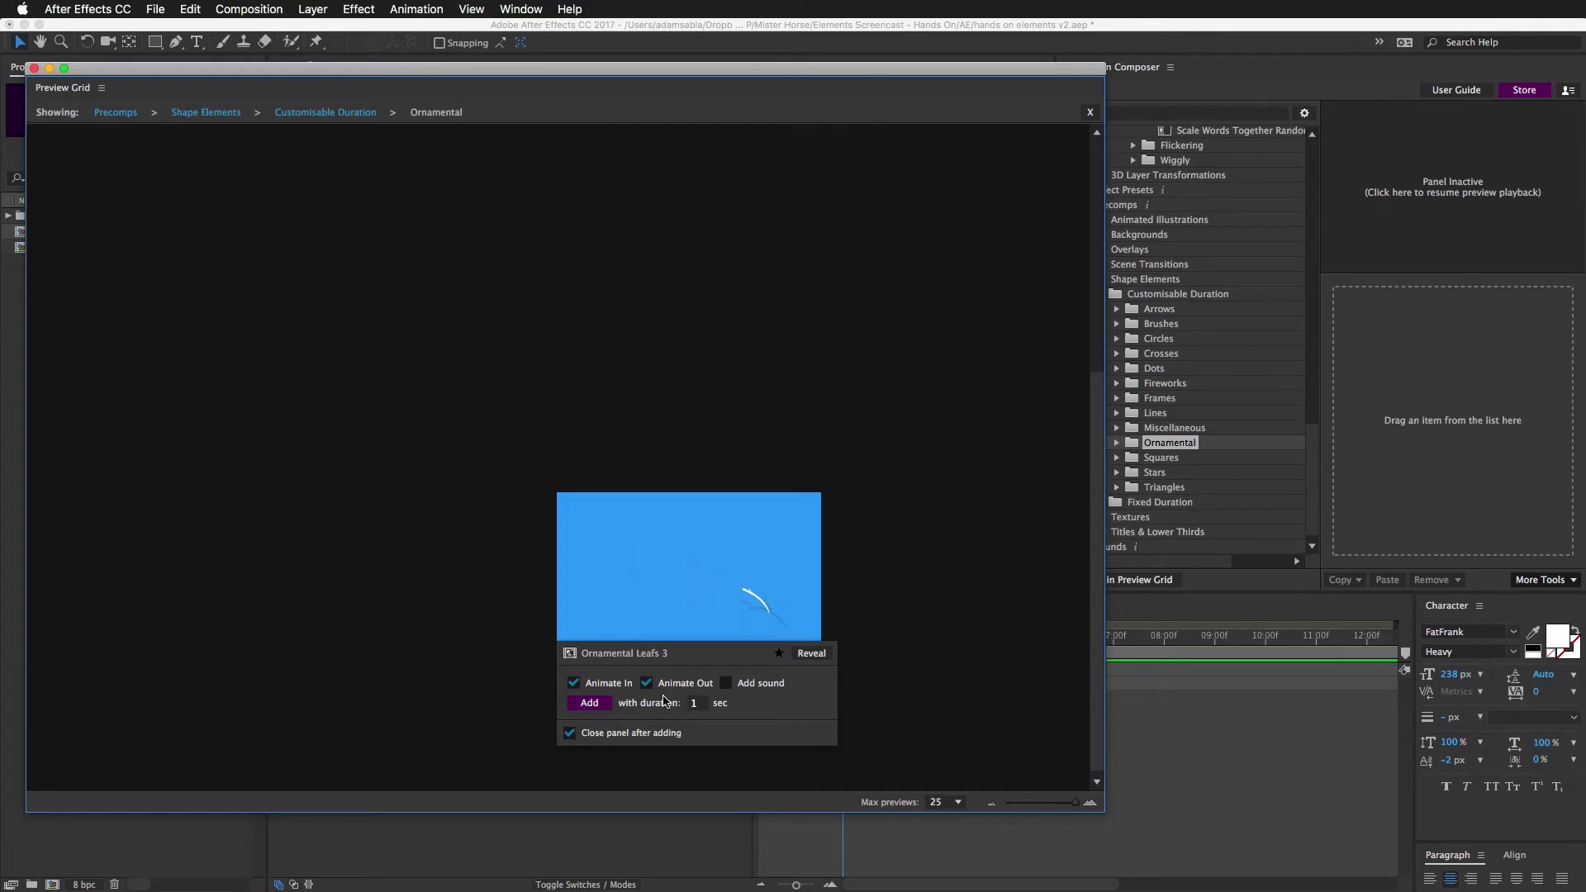
left_click(596, 707)
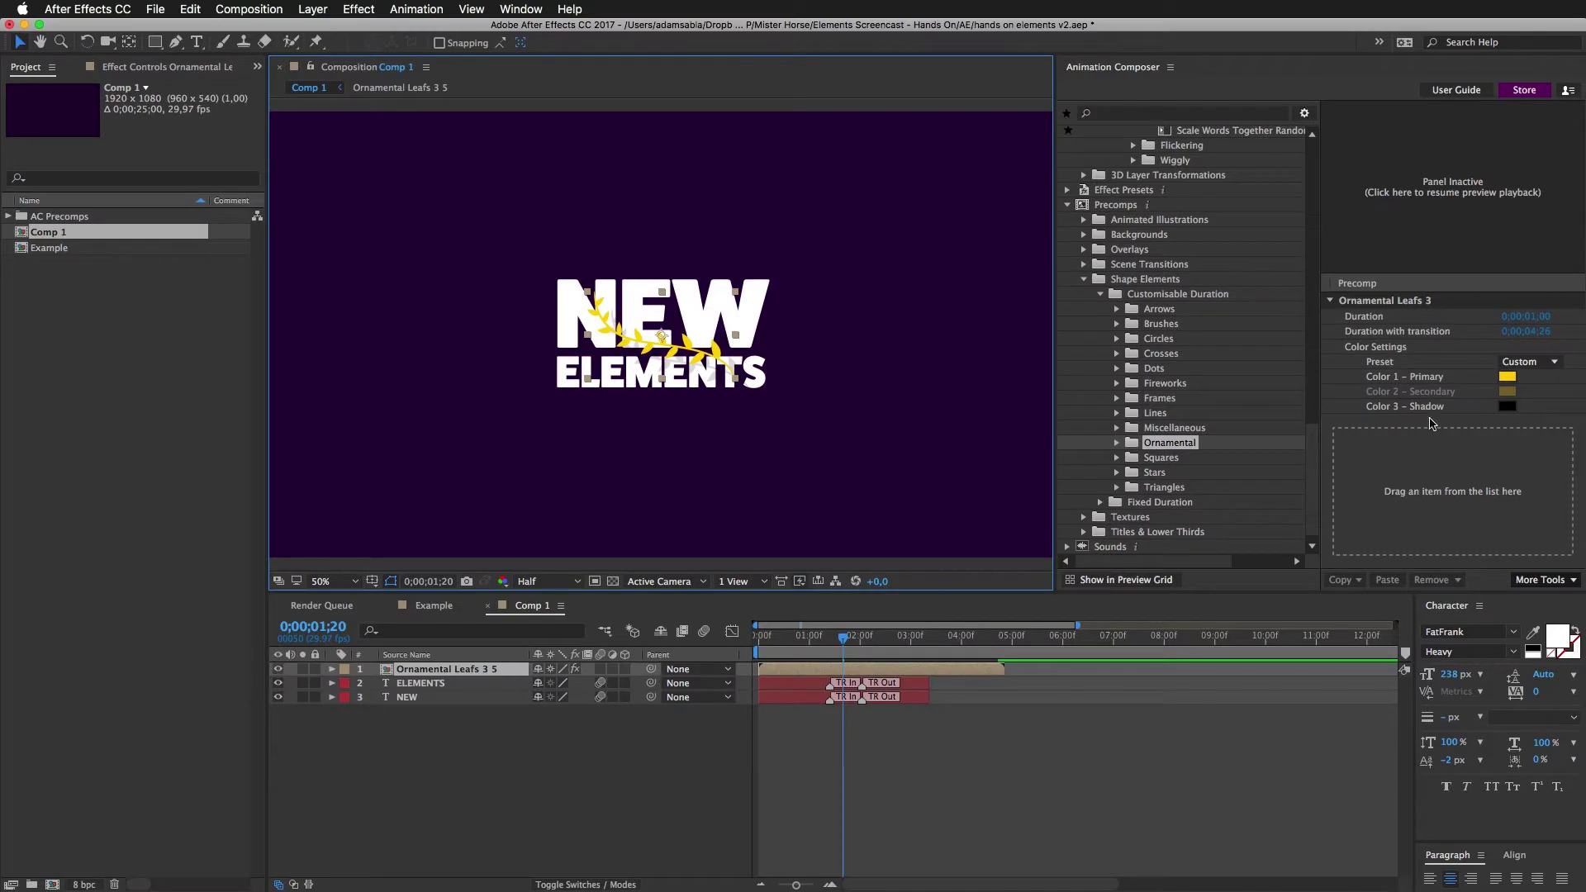
- Set the leaves' primary colour to white and move the layer below ELEMENTS
left_click(1508, 379)
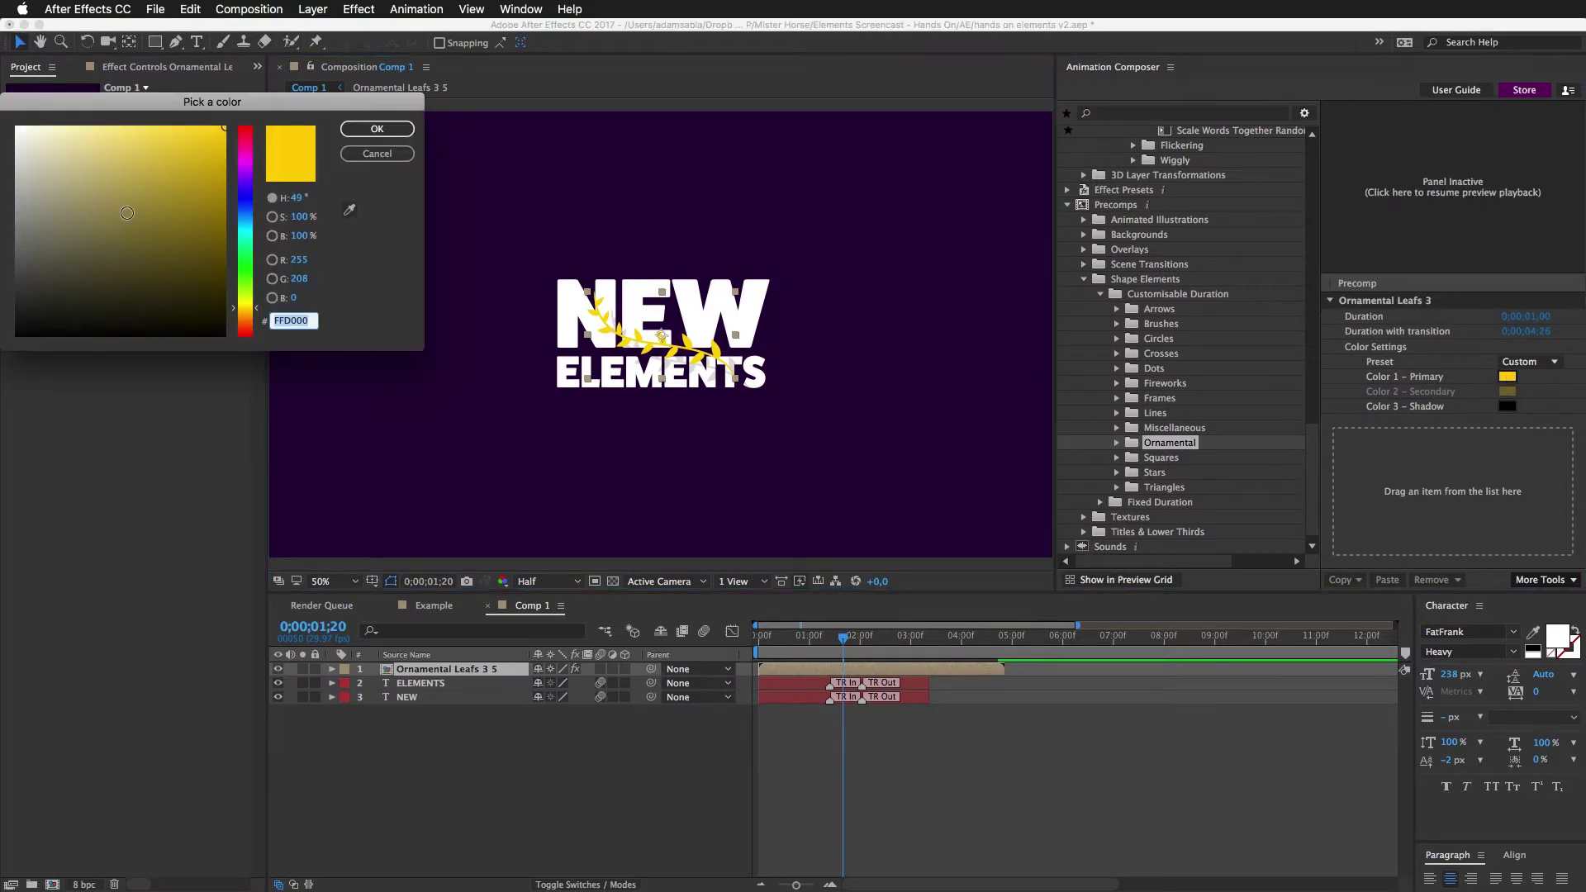
left_click_drag(91, 197, 6, 121)
key("Return")
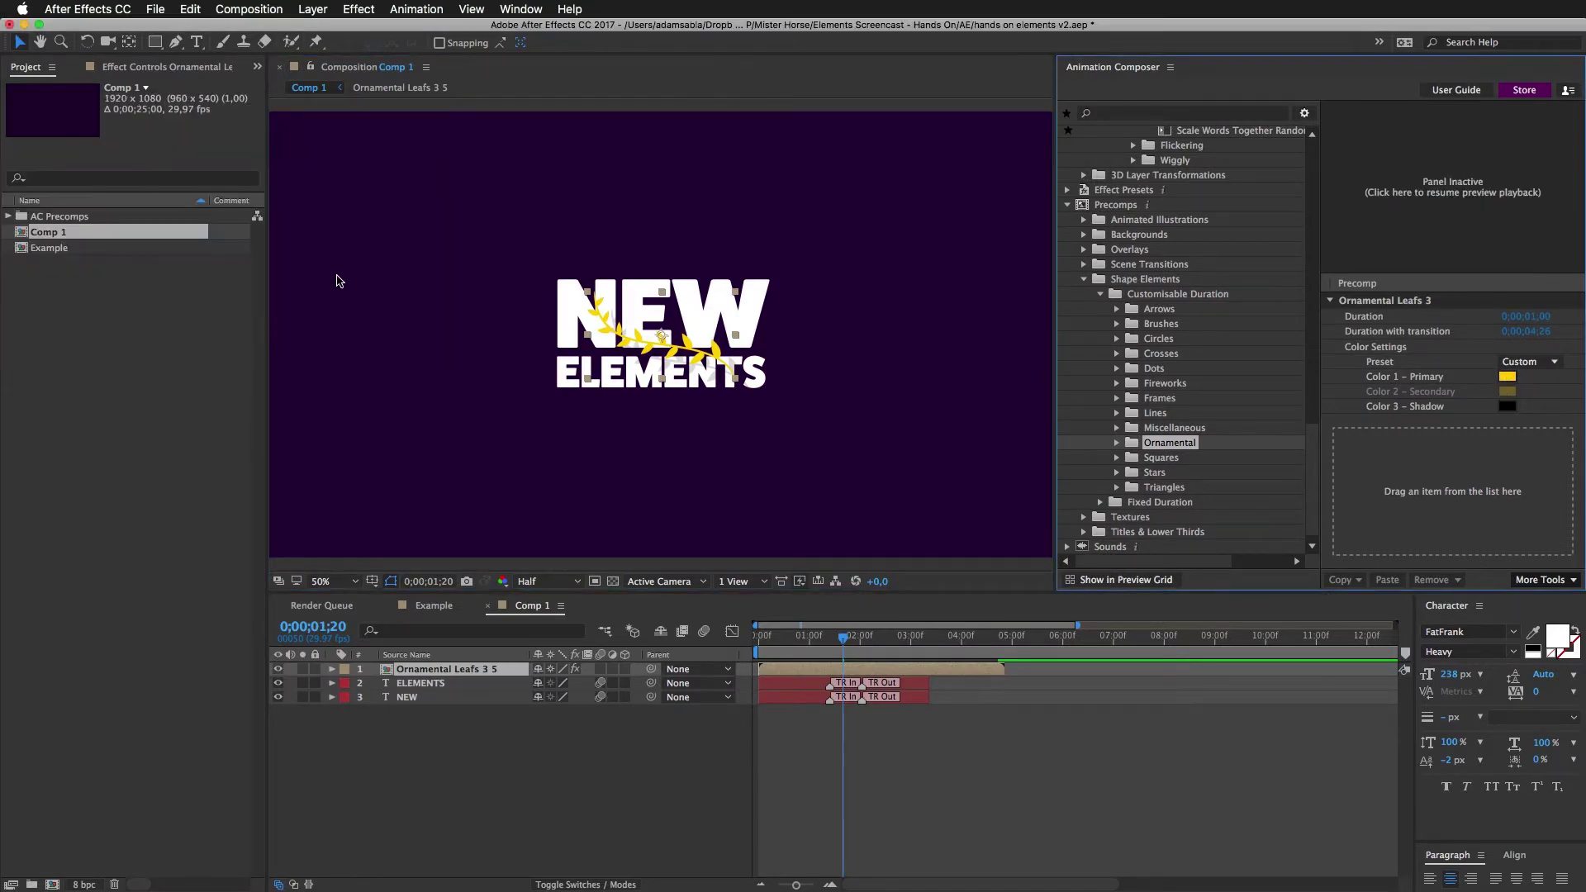
left_click_drag(624, 335, 625, 452)
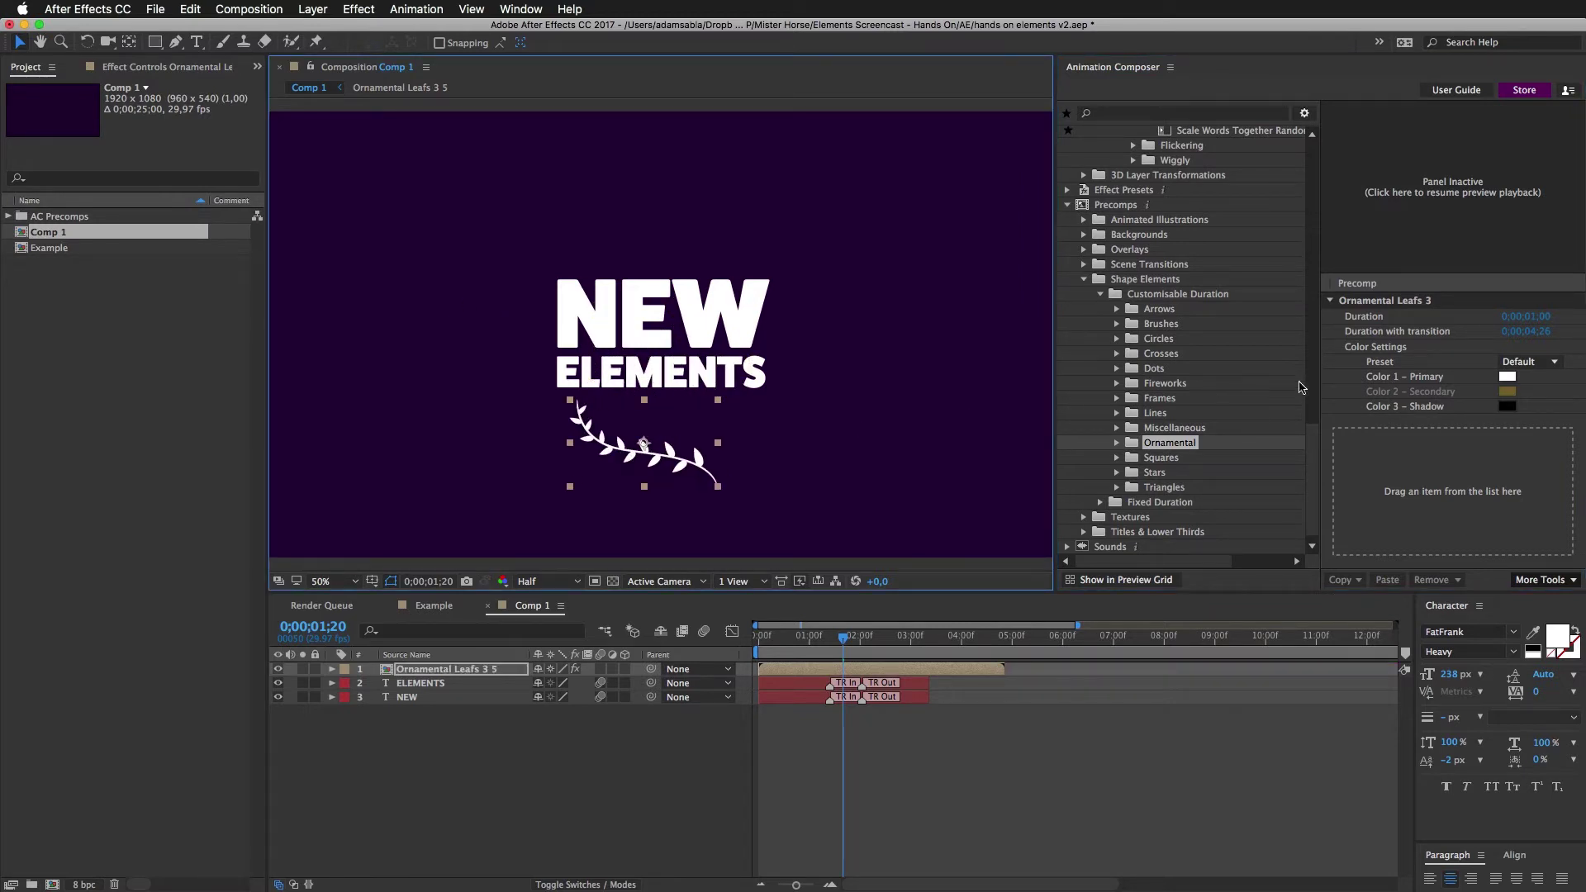
- Change the leaves' primary colour to yellow FFDA00 and shift them up and left
left_click(1507, 378)
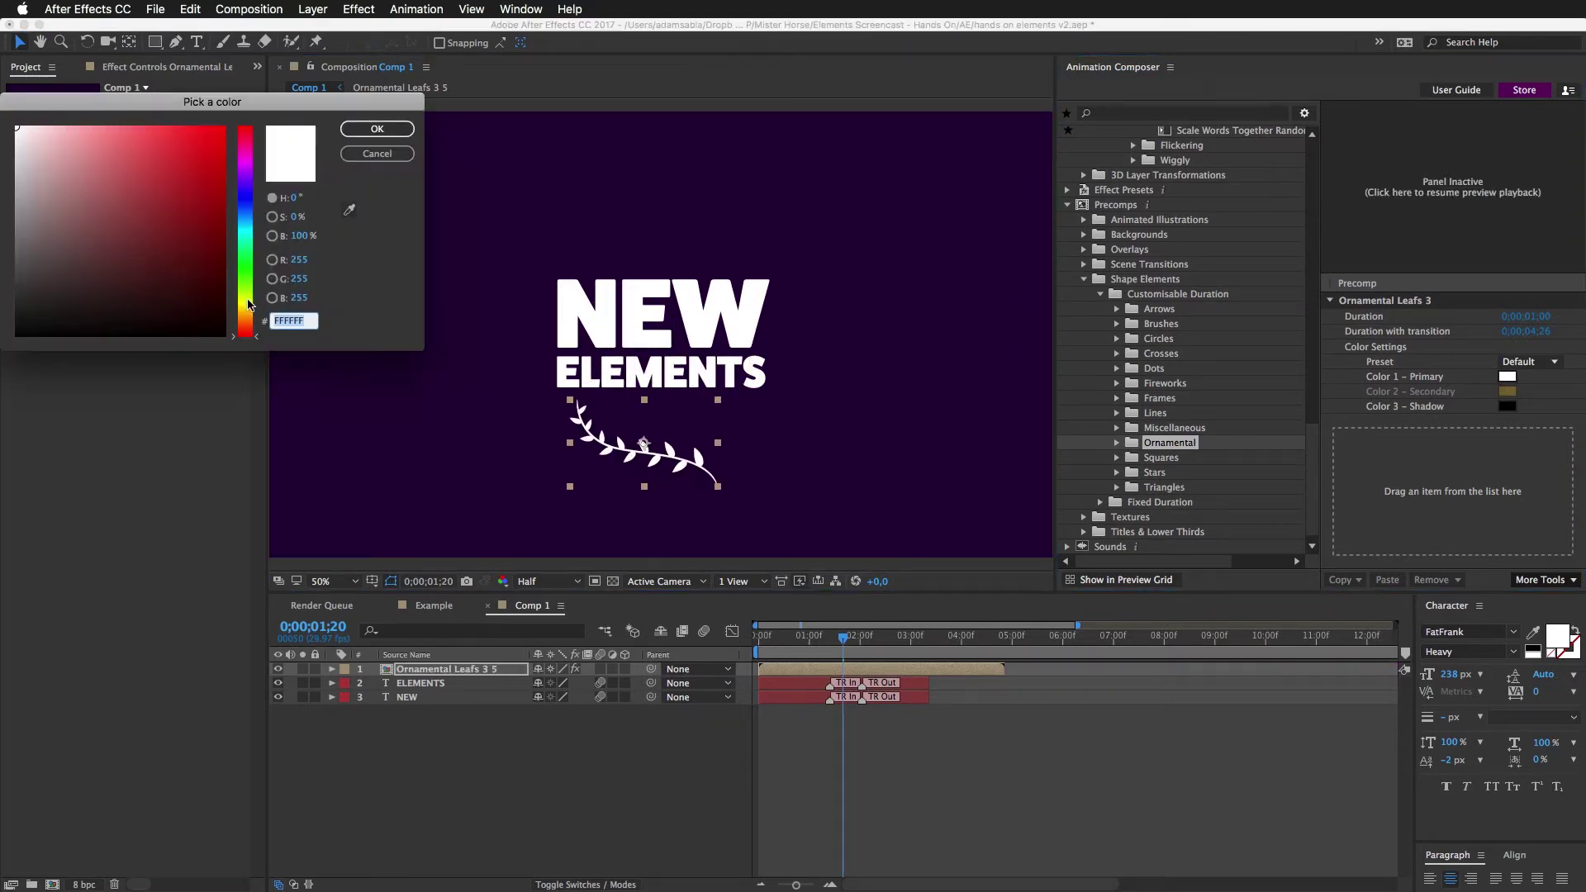
left_click(245, 305)
left_click_drag(216, 233, 224, 126)
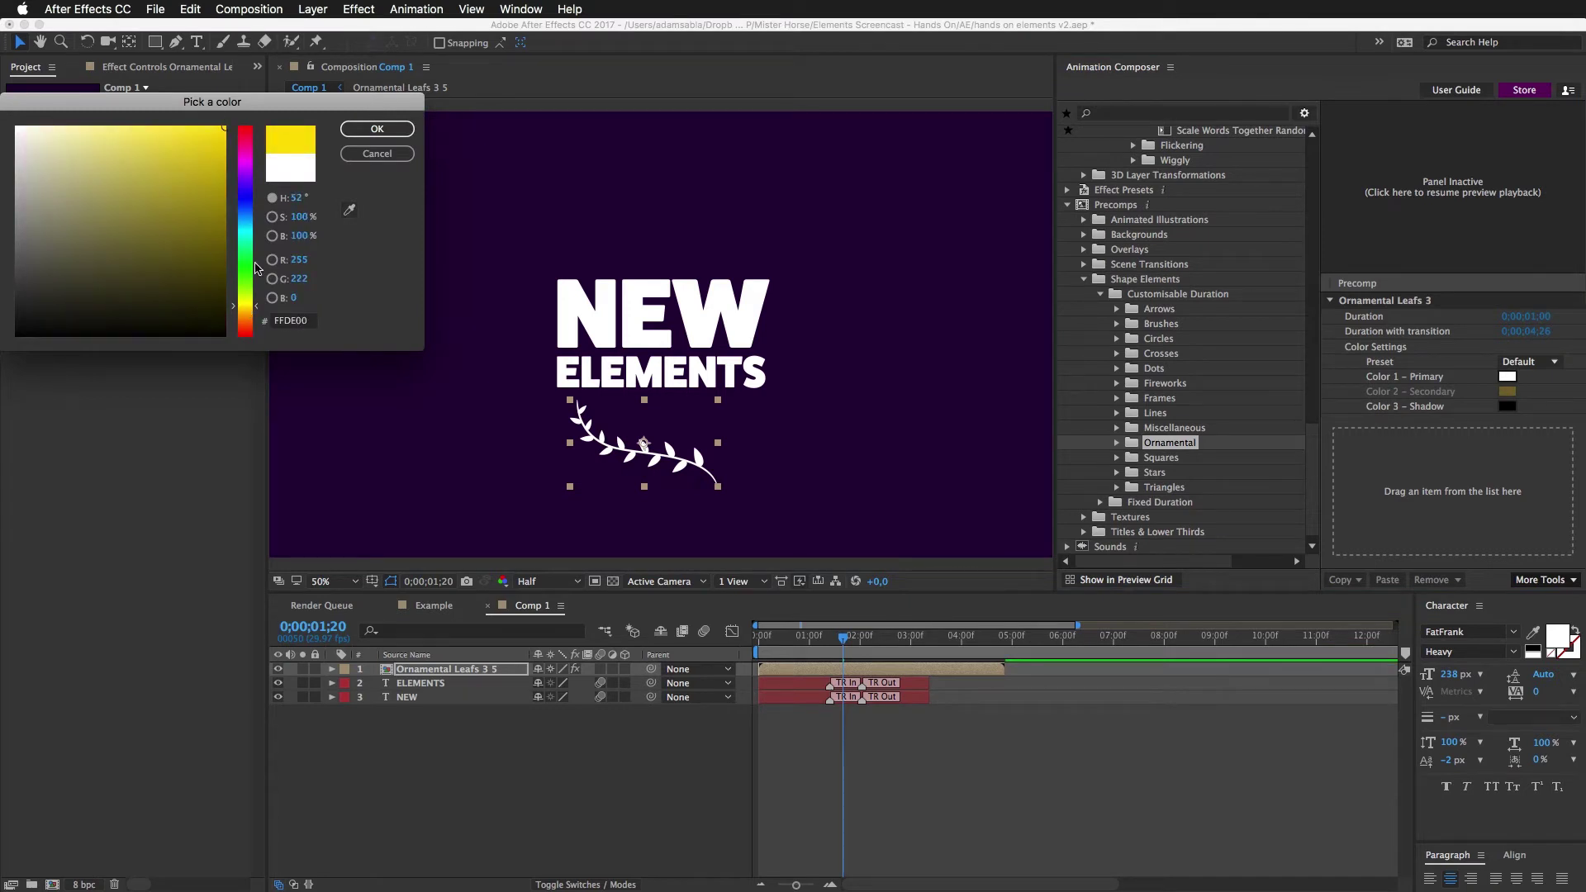
left_click_drag(248, 305, 247, 310)
key("Return")
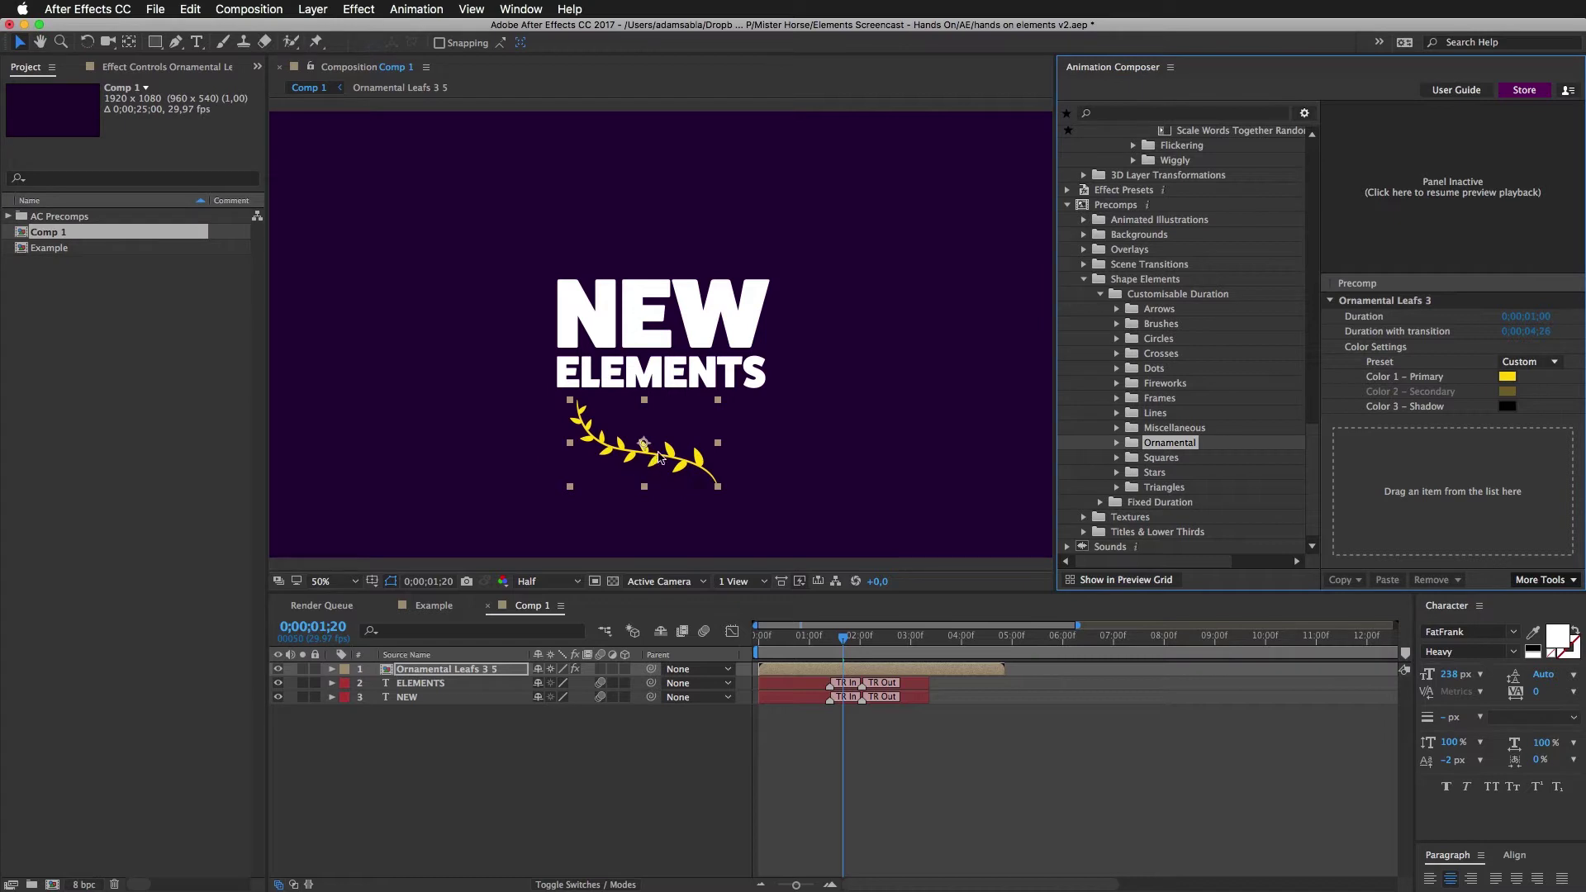
left_click_drag(661, 458, 616, 437)
- Scale the yellow leaf sprig up proportionally, nudge it left, and duplicate the layer
left_click_drag(501, 462, 483, 475)
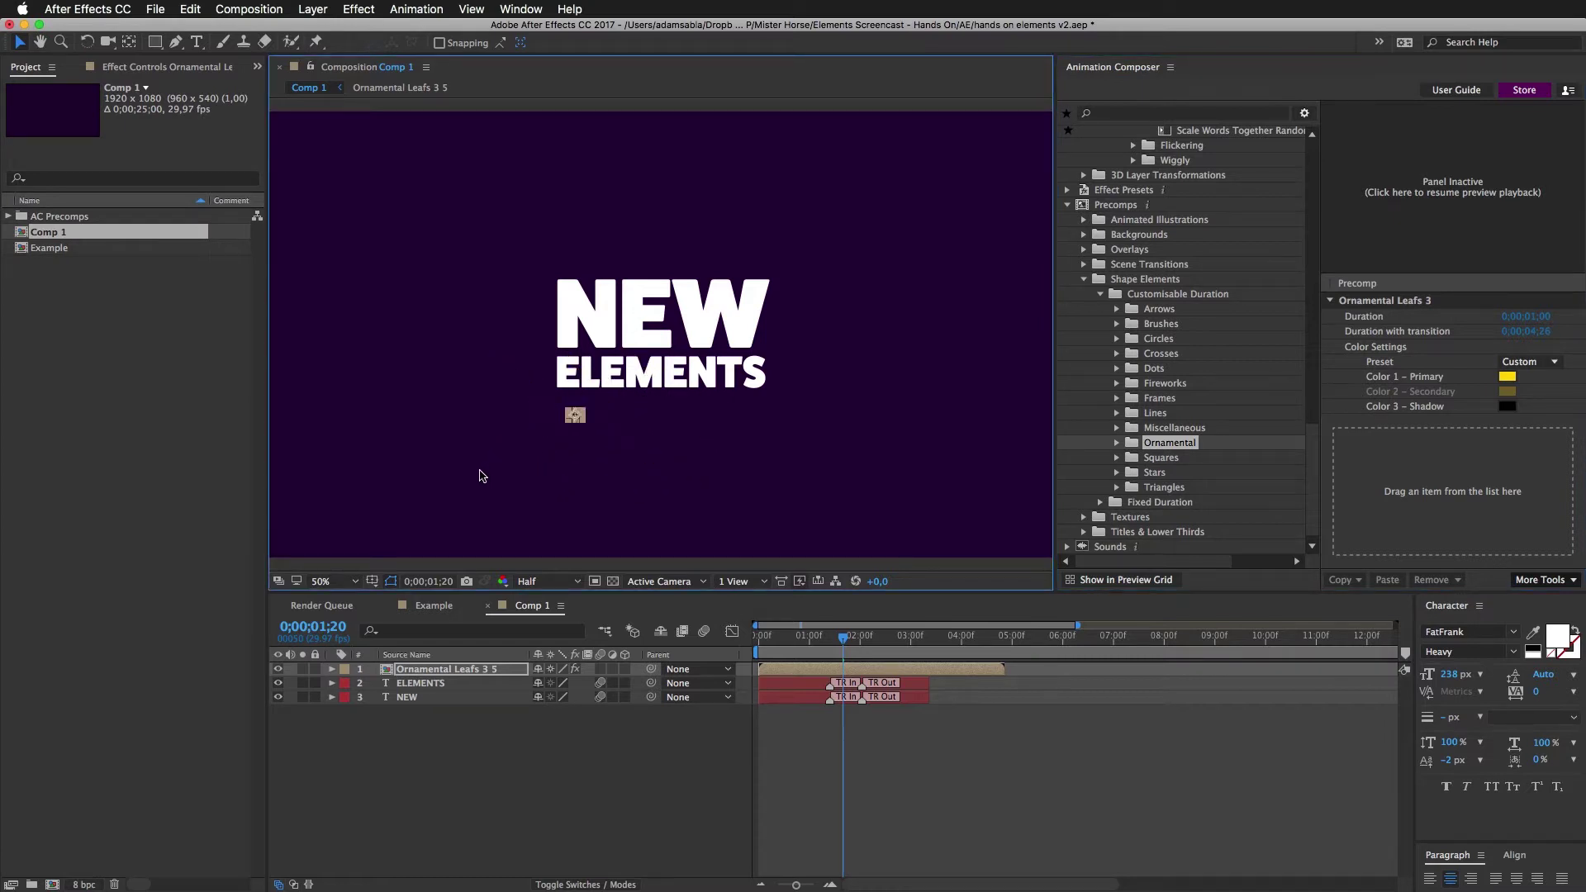
key("super+z")
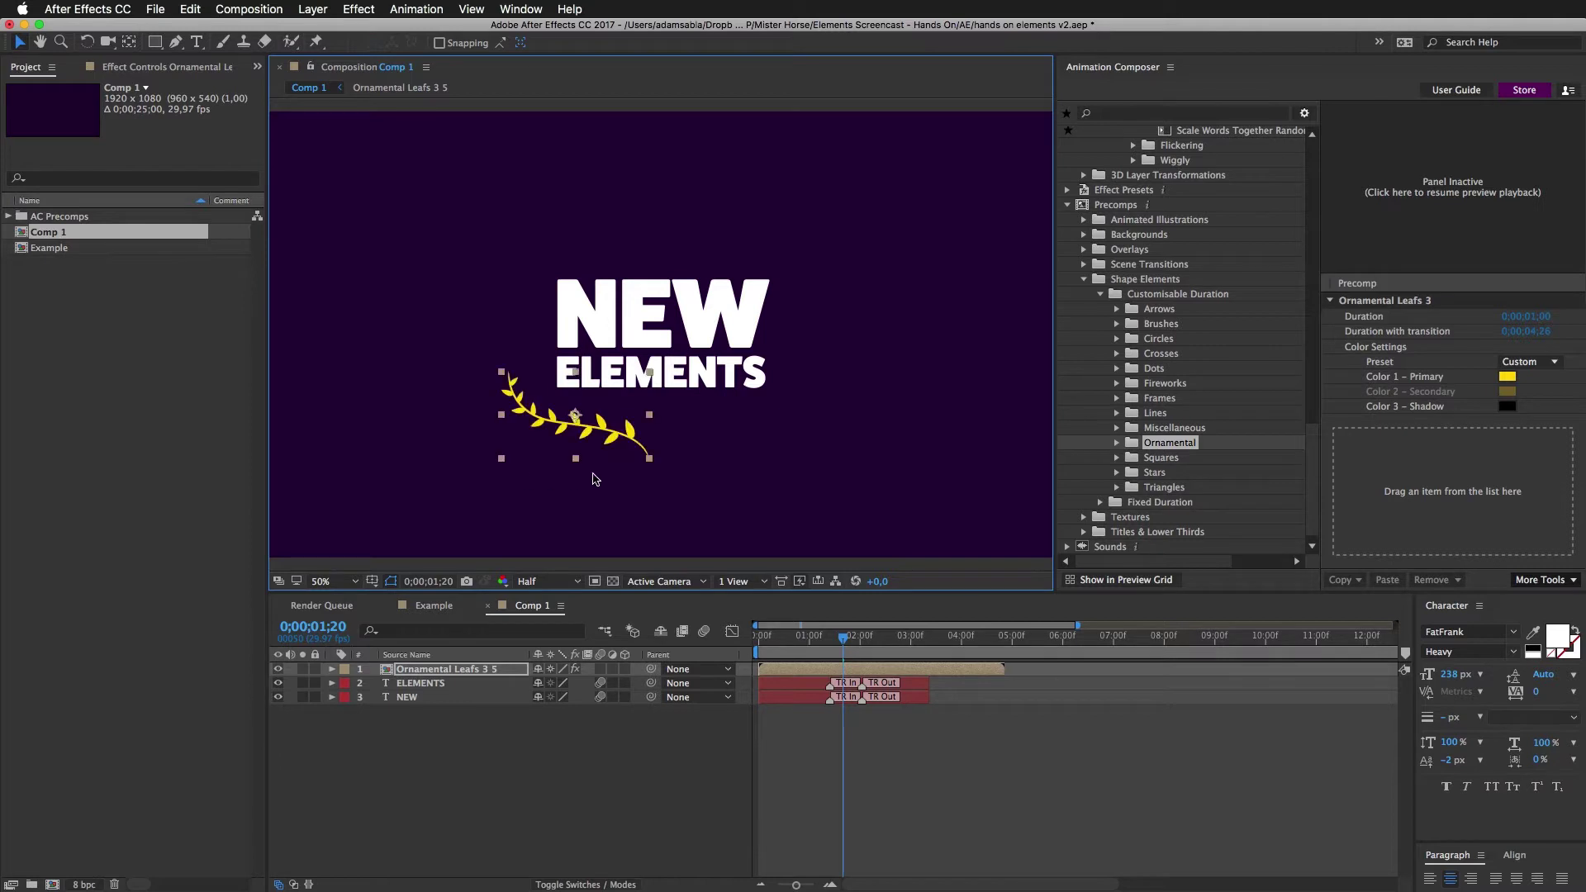
left_click_drag(651, 468, 701, 491)
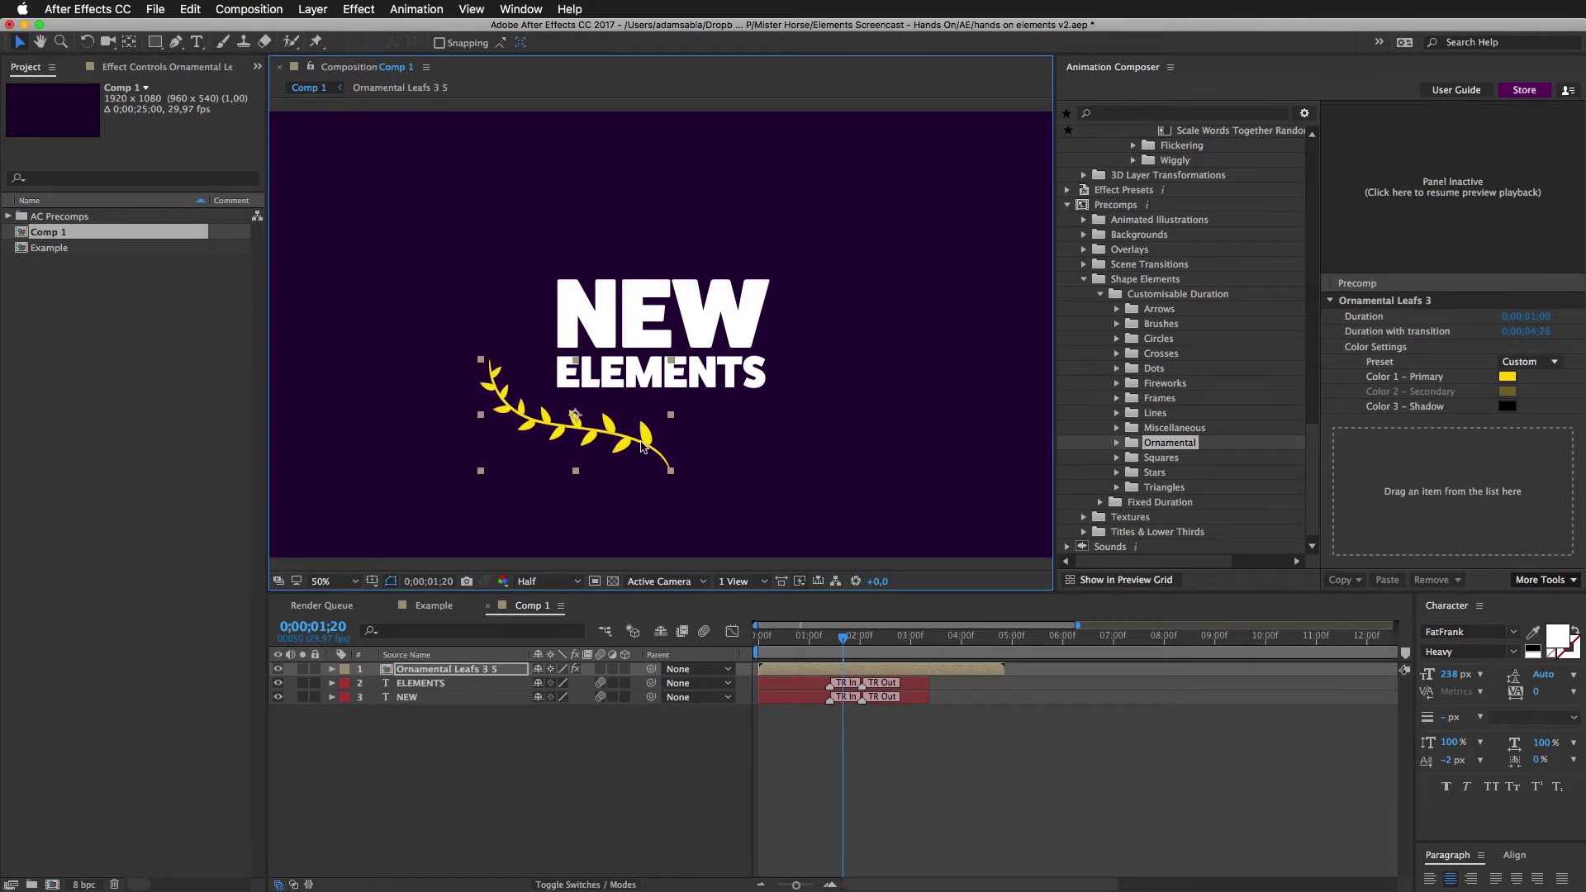
left_click_drag(642, 447, 632, 450)
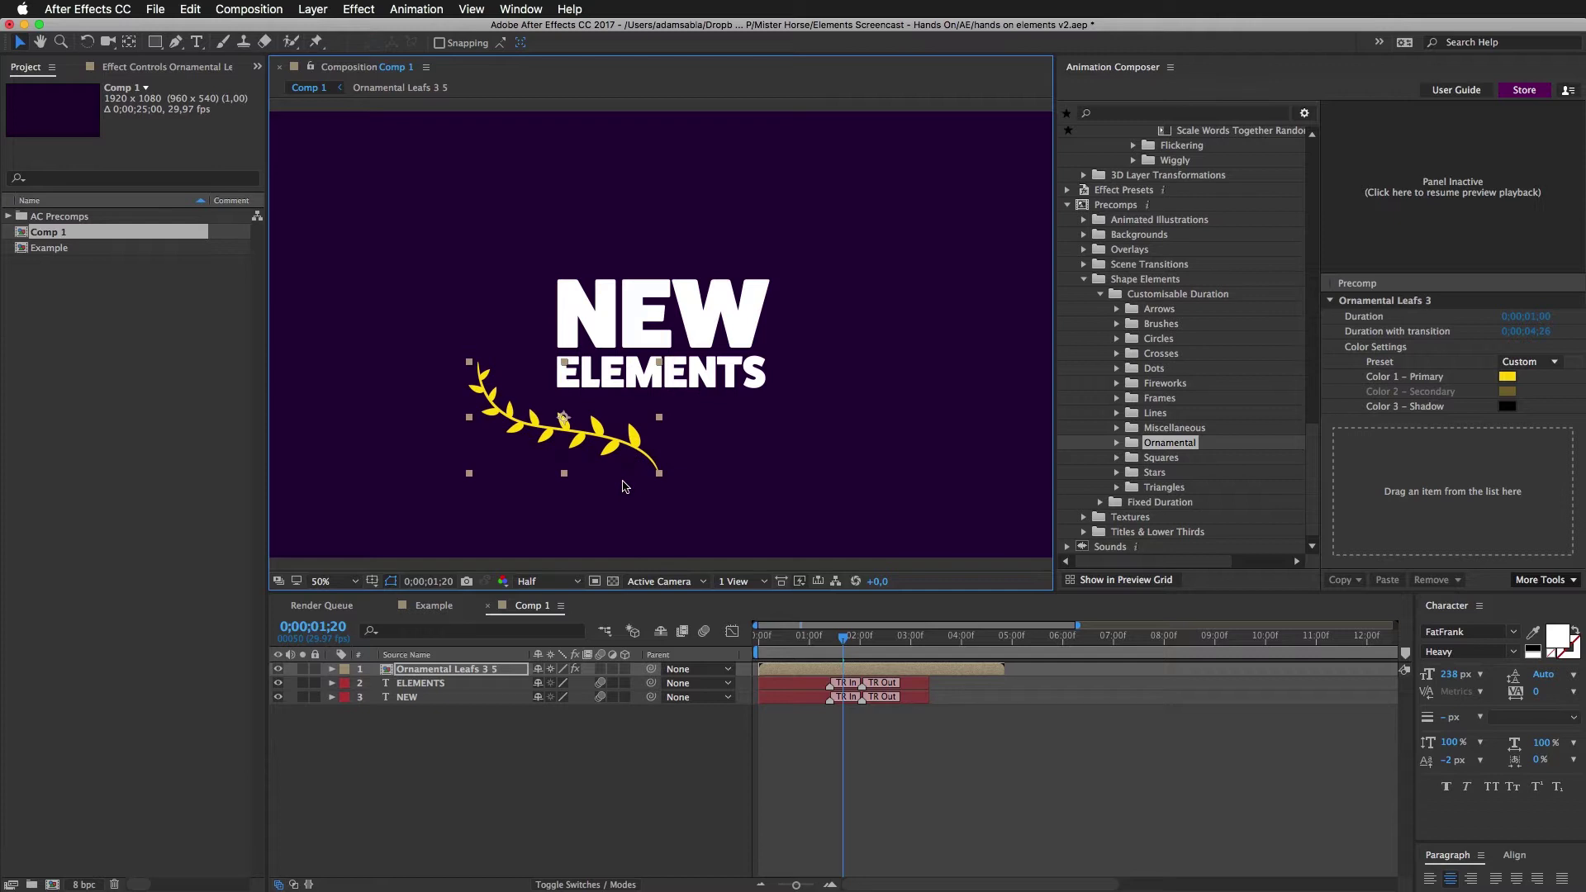
key("ctrl+d")
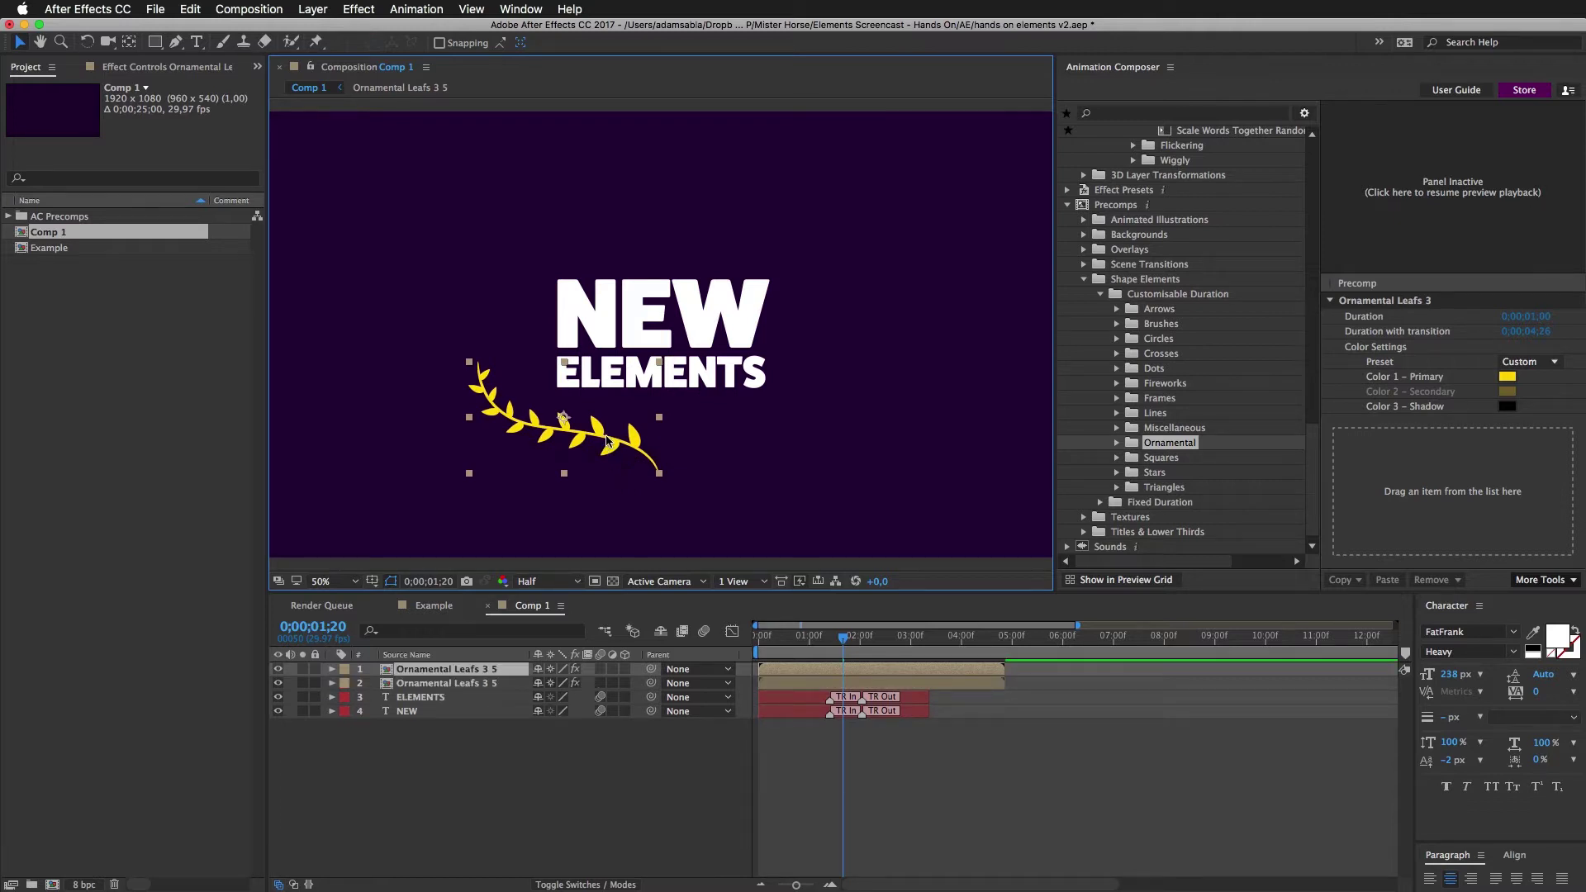
- Move the duplicate leaves to the right and try Flip Horizontal on it, then undo the flip
left_click_drag(611, 436, 767, 440)
left_click(569, 9)
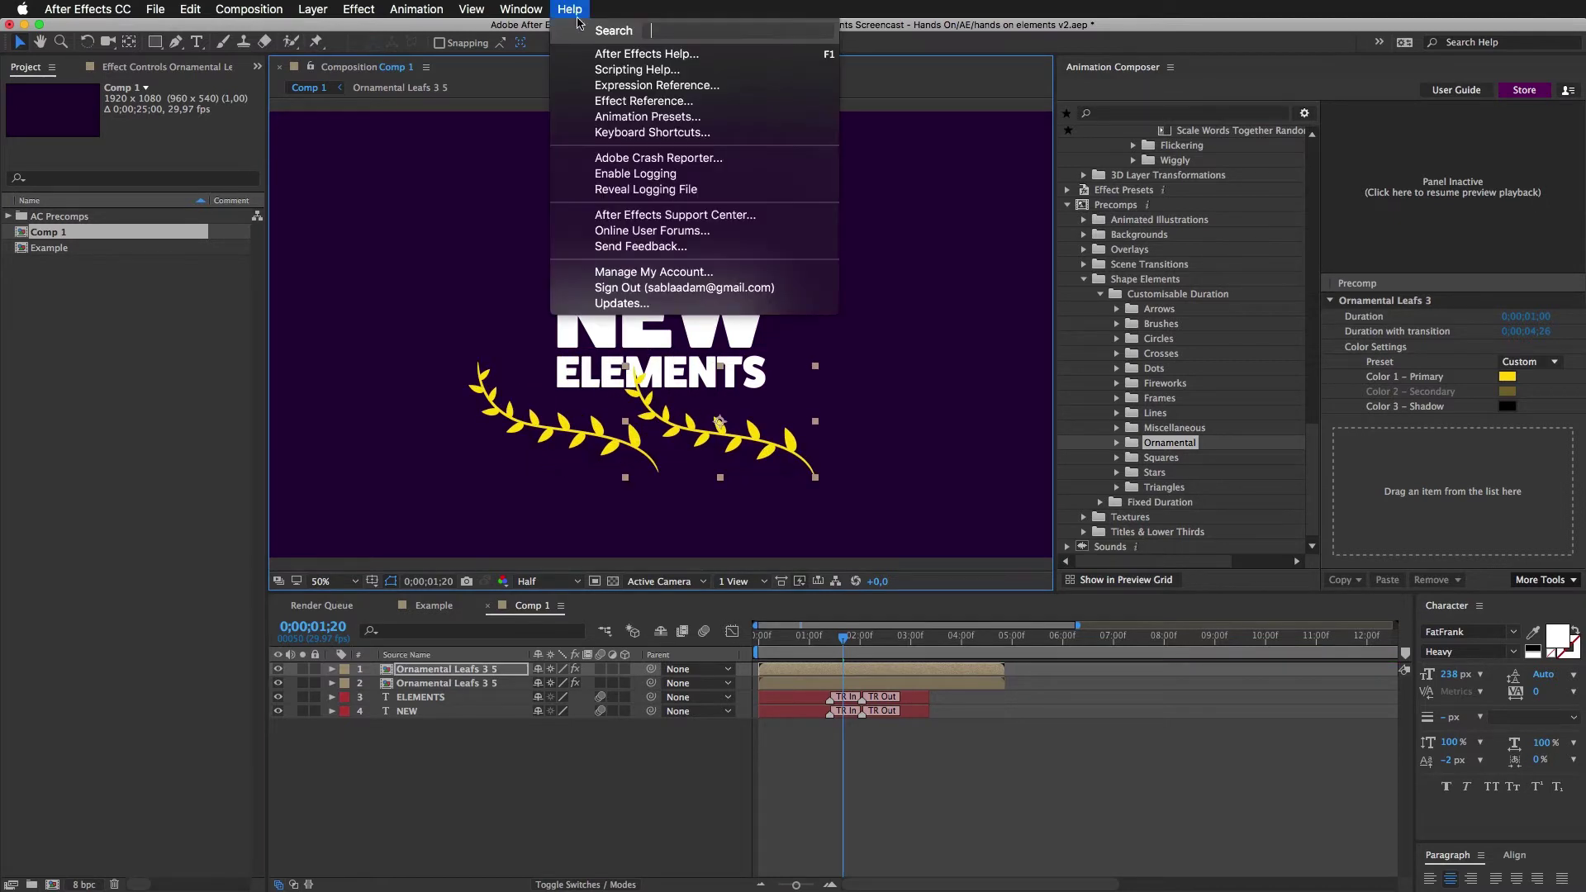
type("flip")
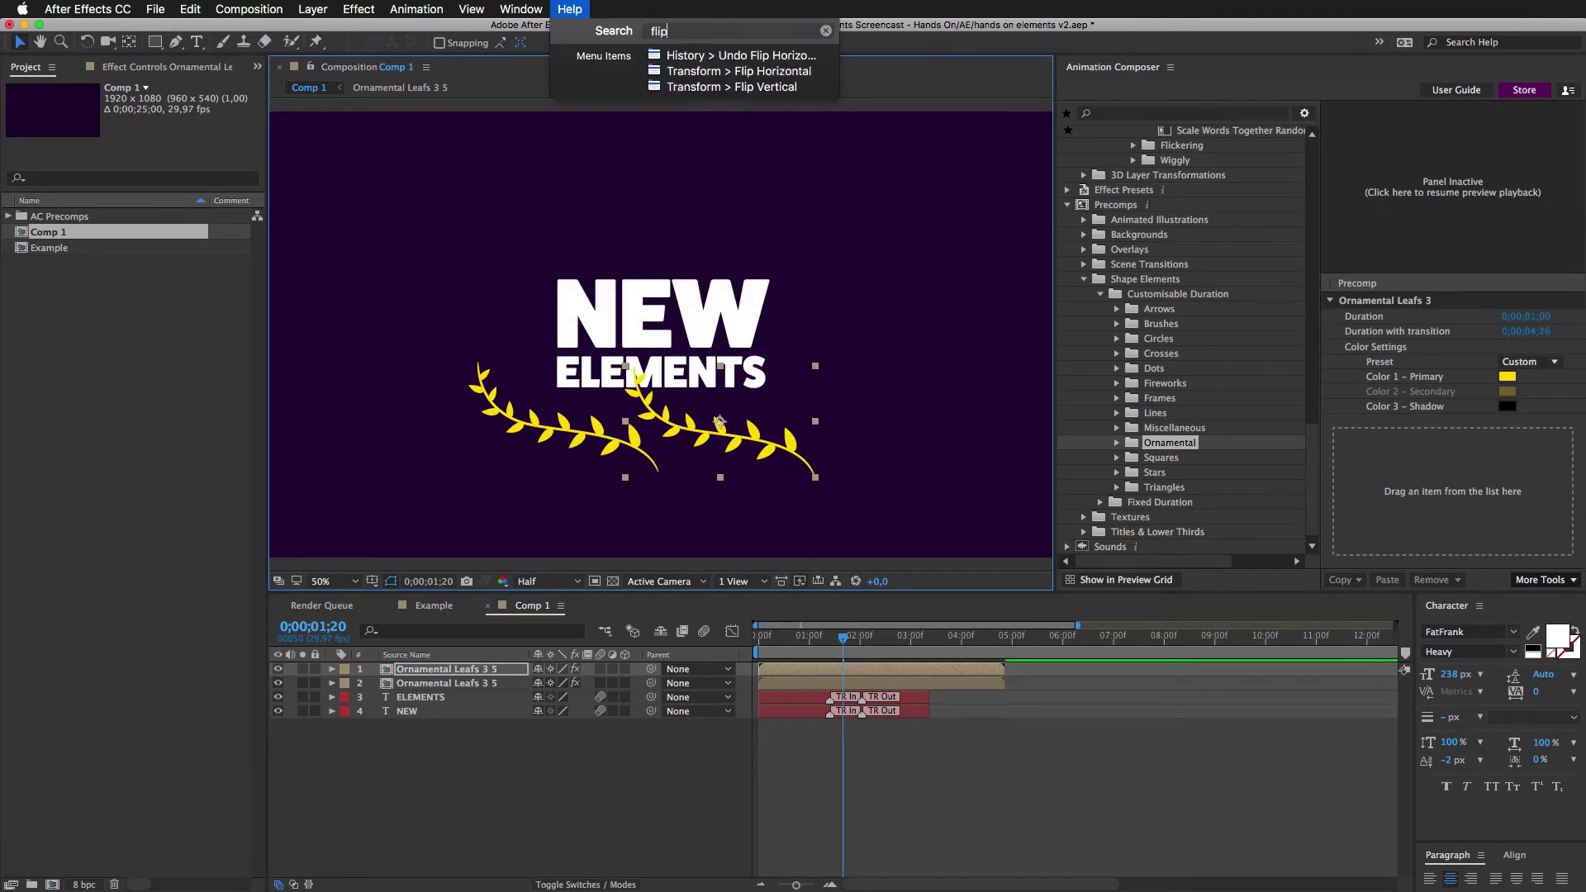
key("Down")
key("Down")
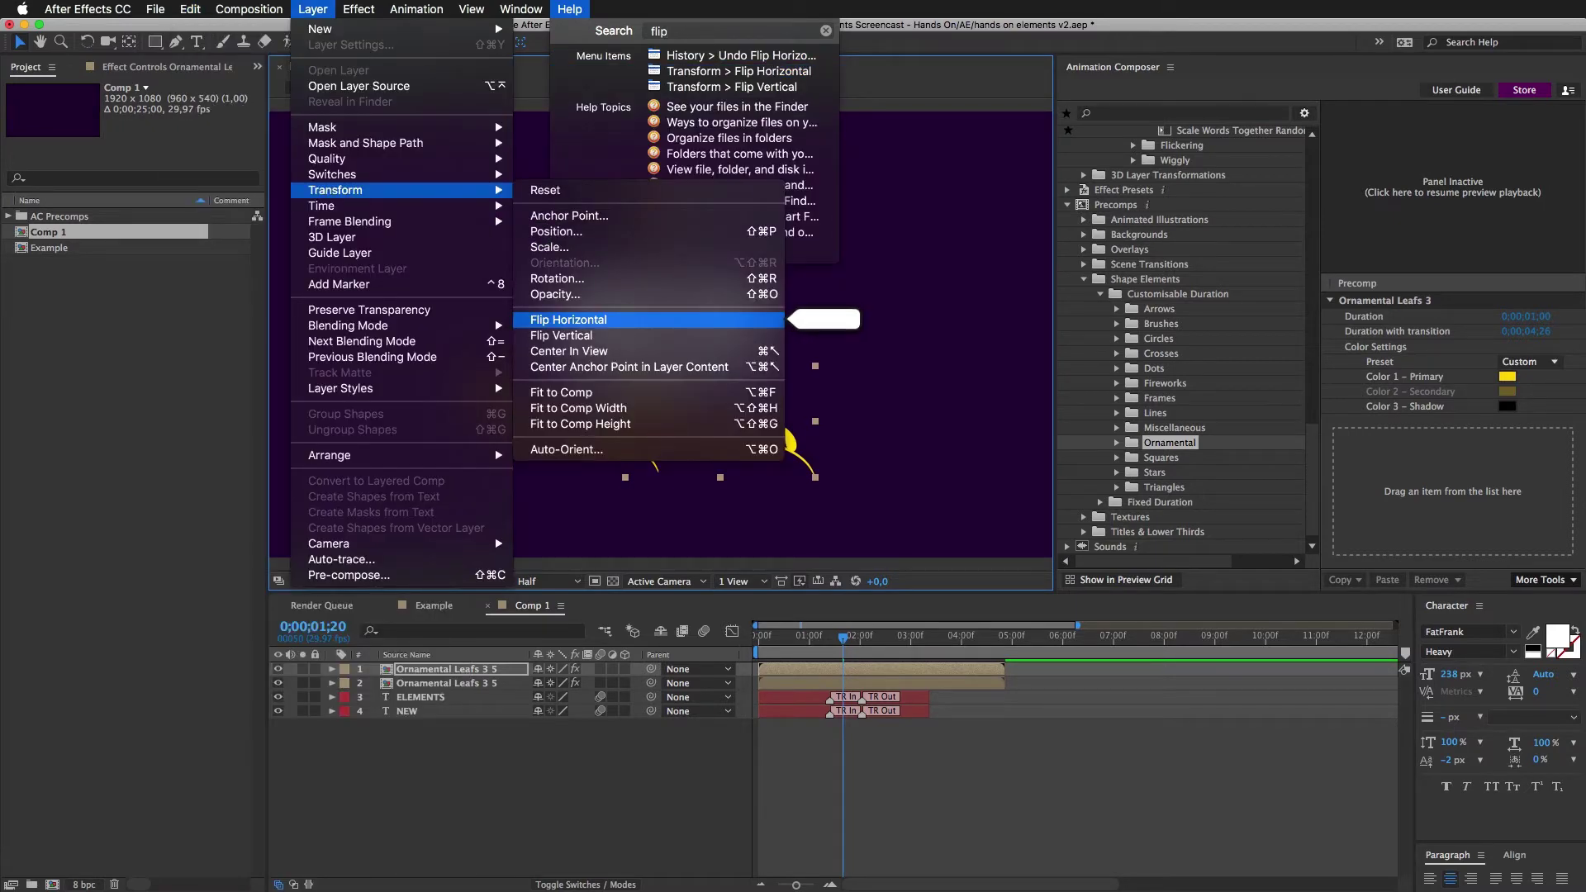
left_click(727, 74)
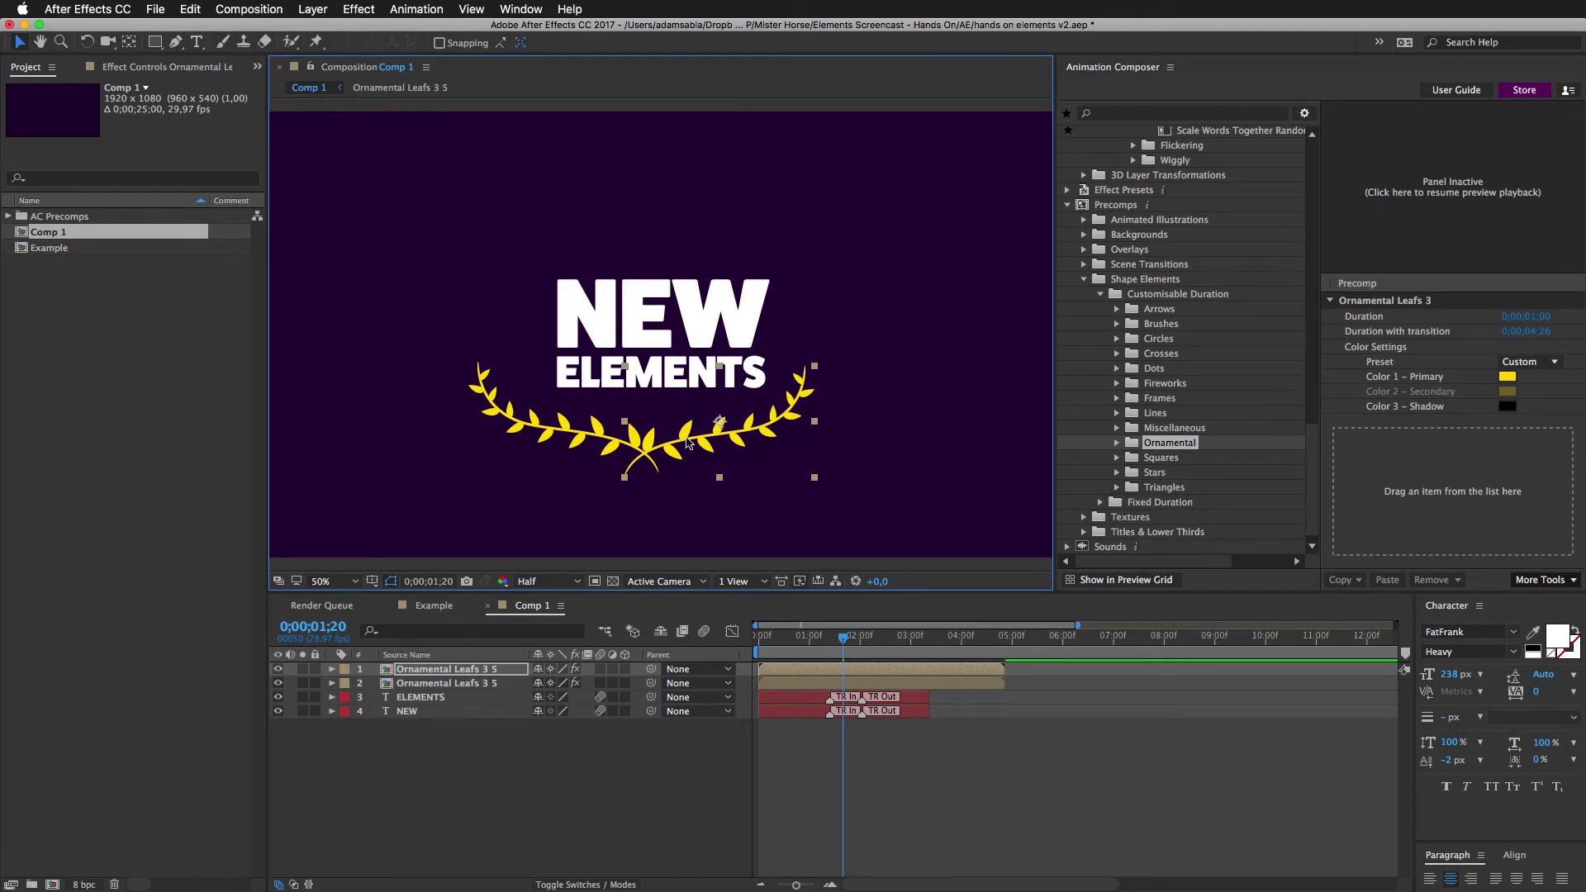
key("ctrl+z")
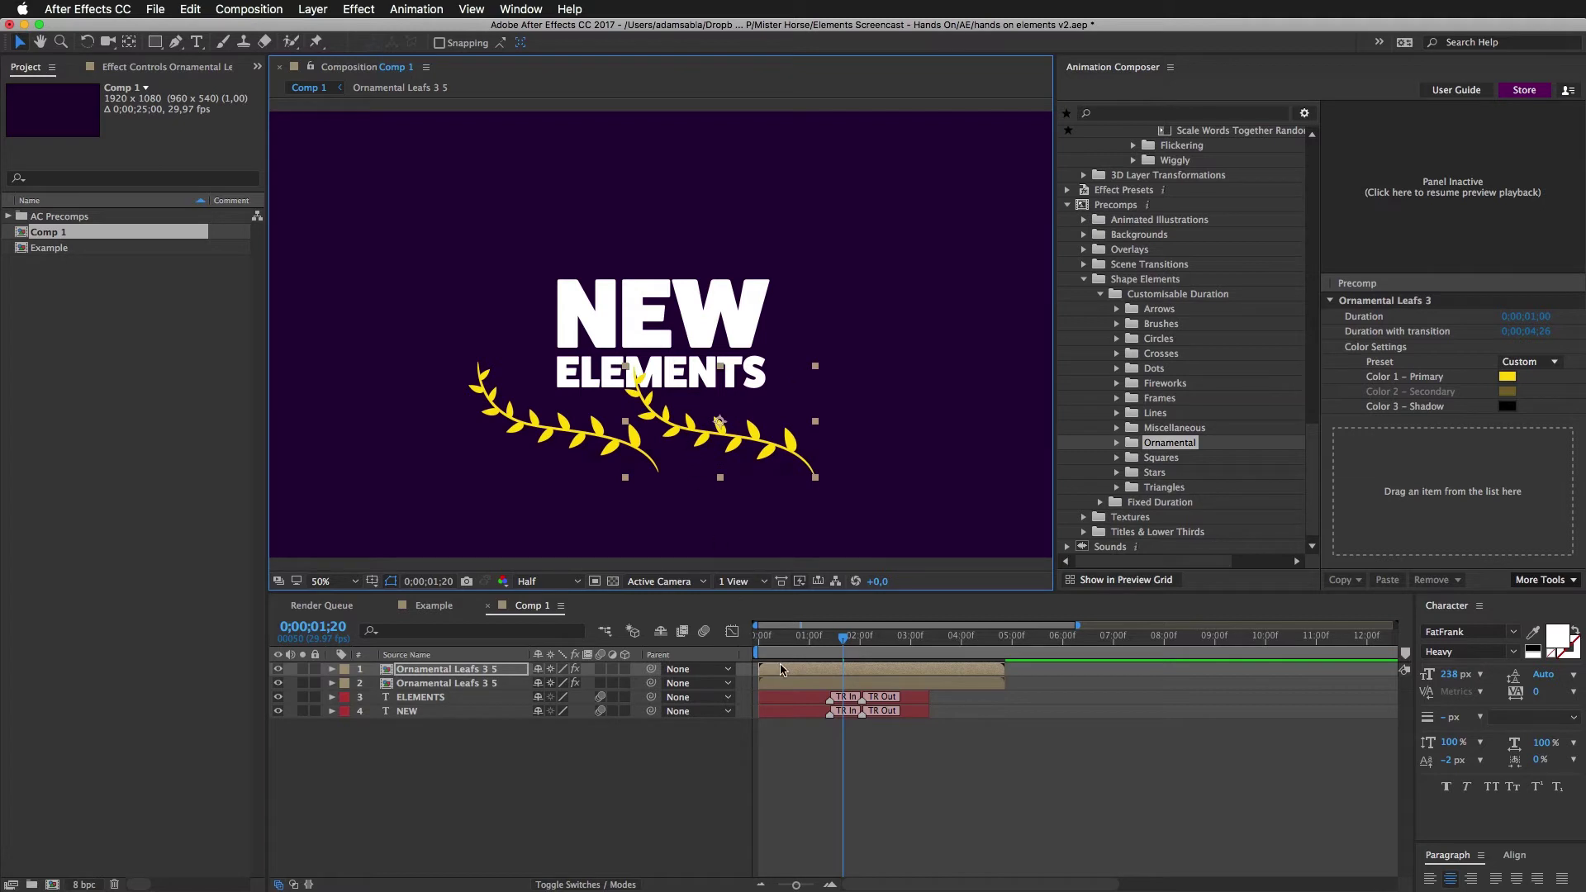
- Mirror the duplicate leaf branch by making its X Scale -128.7%
key("s")
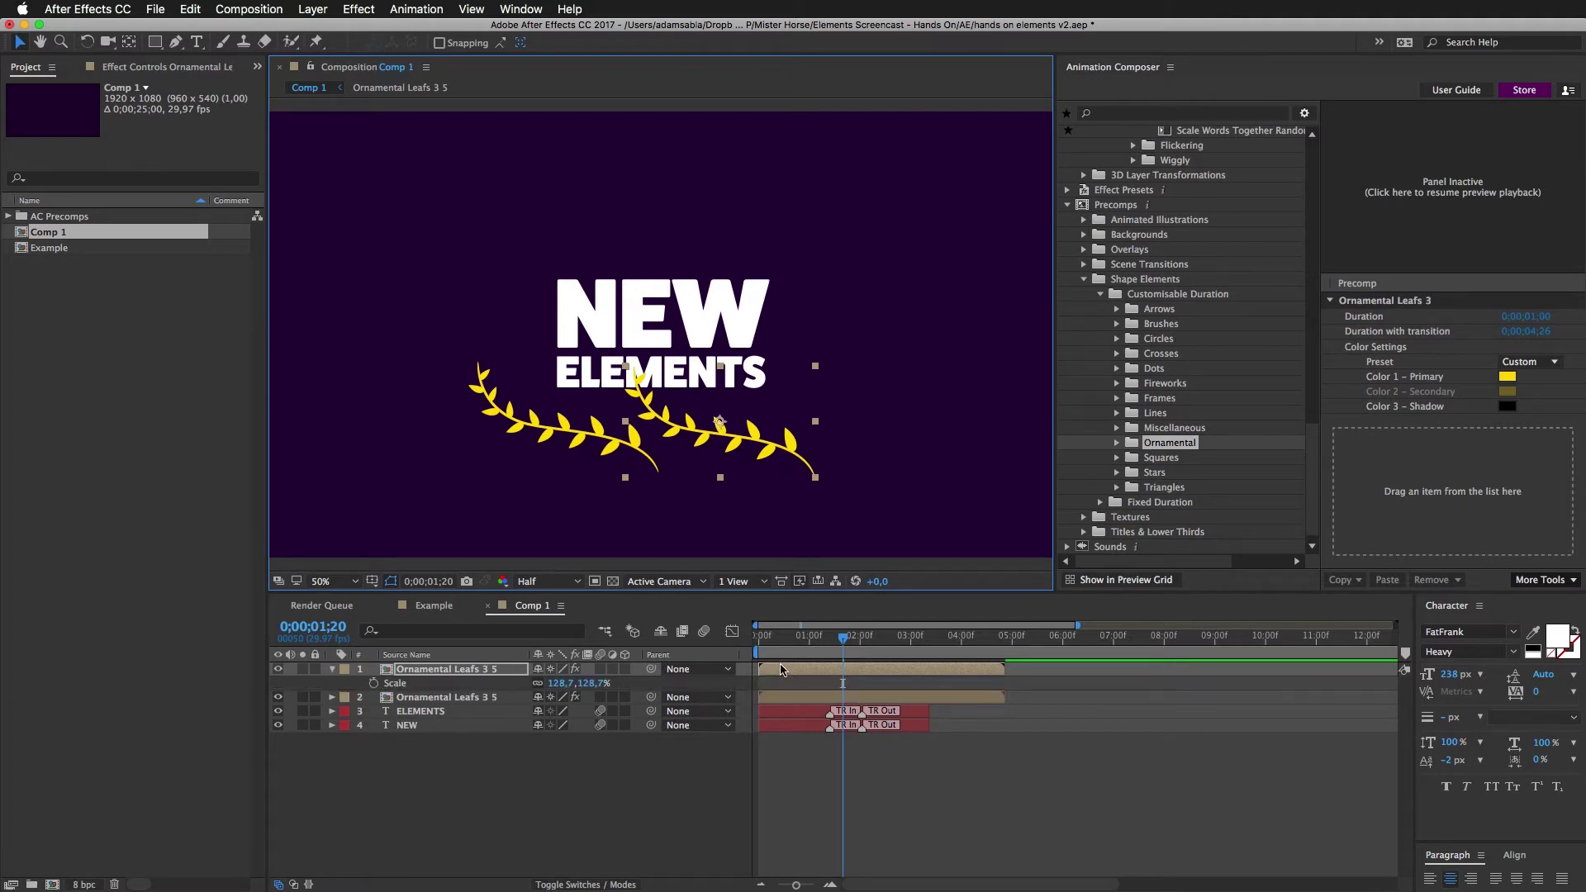
left_click(561, 684)
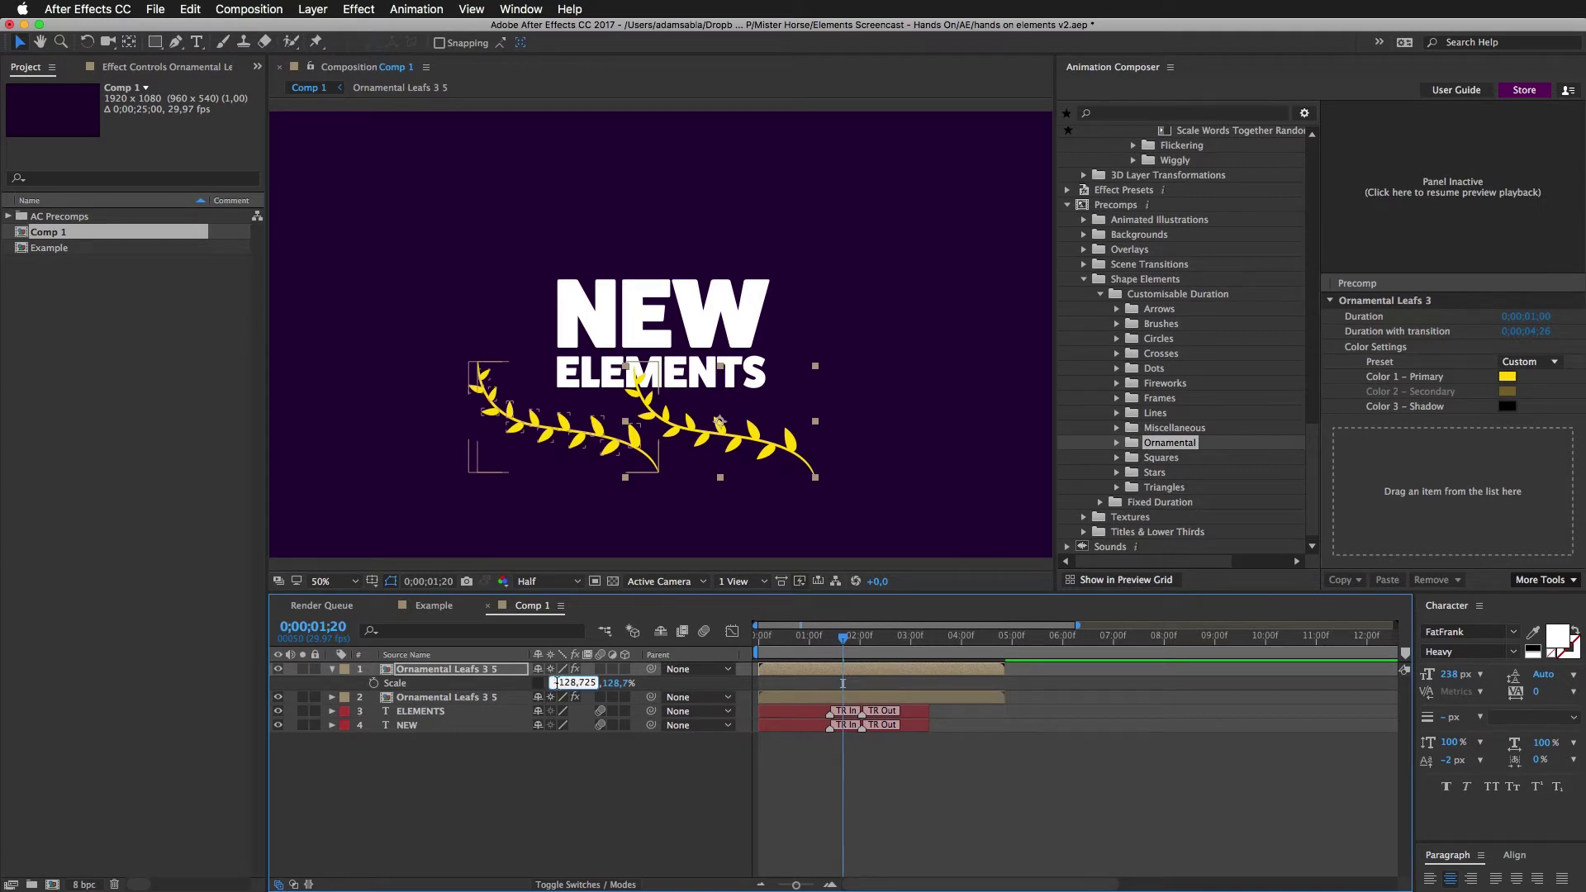
type("-")
key("Return")
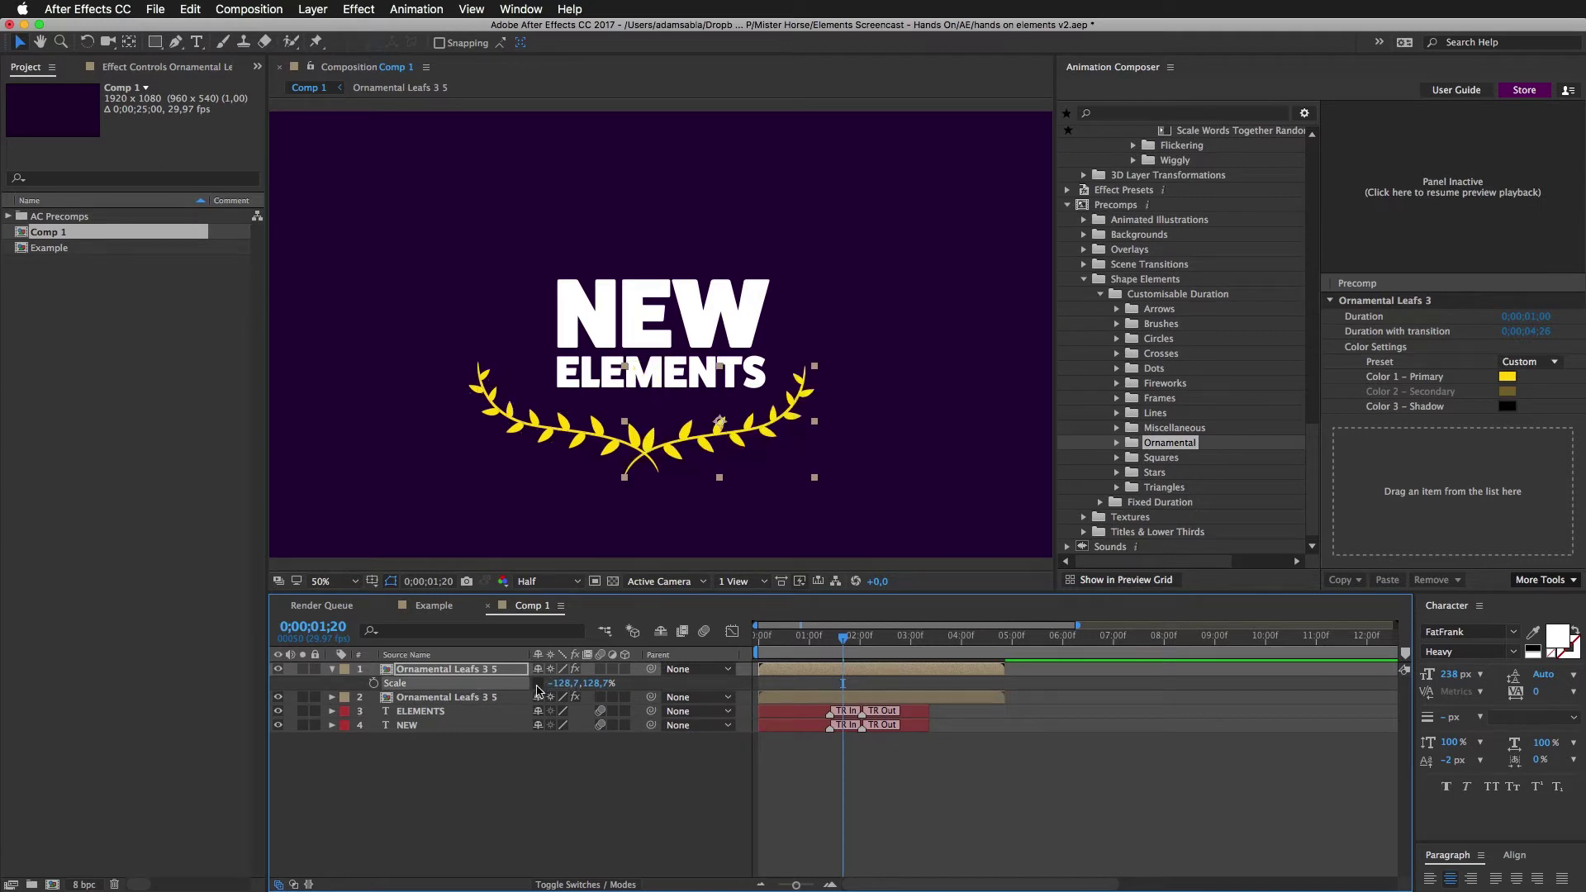
- Move the mirrored branch right so the two sprigs form a symmetrical wreath
left_click(667, 496)
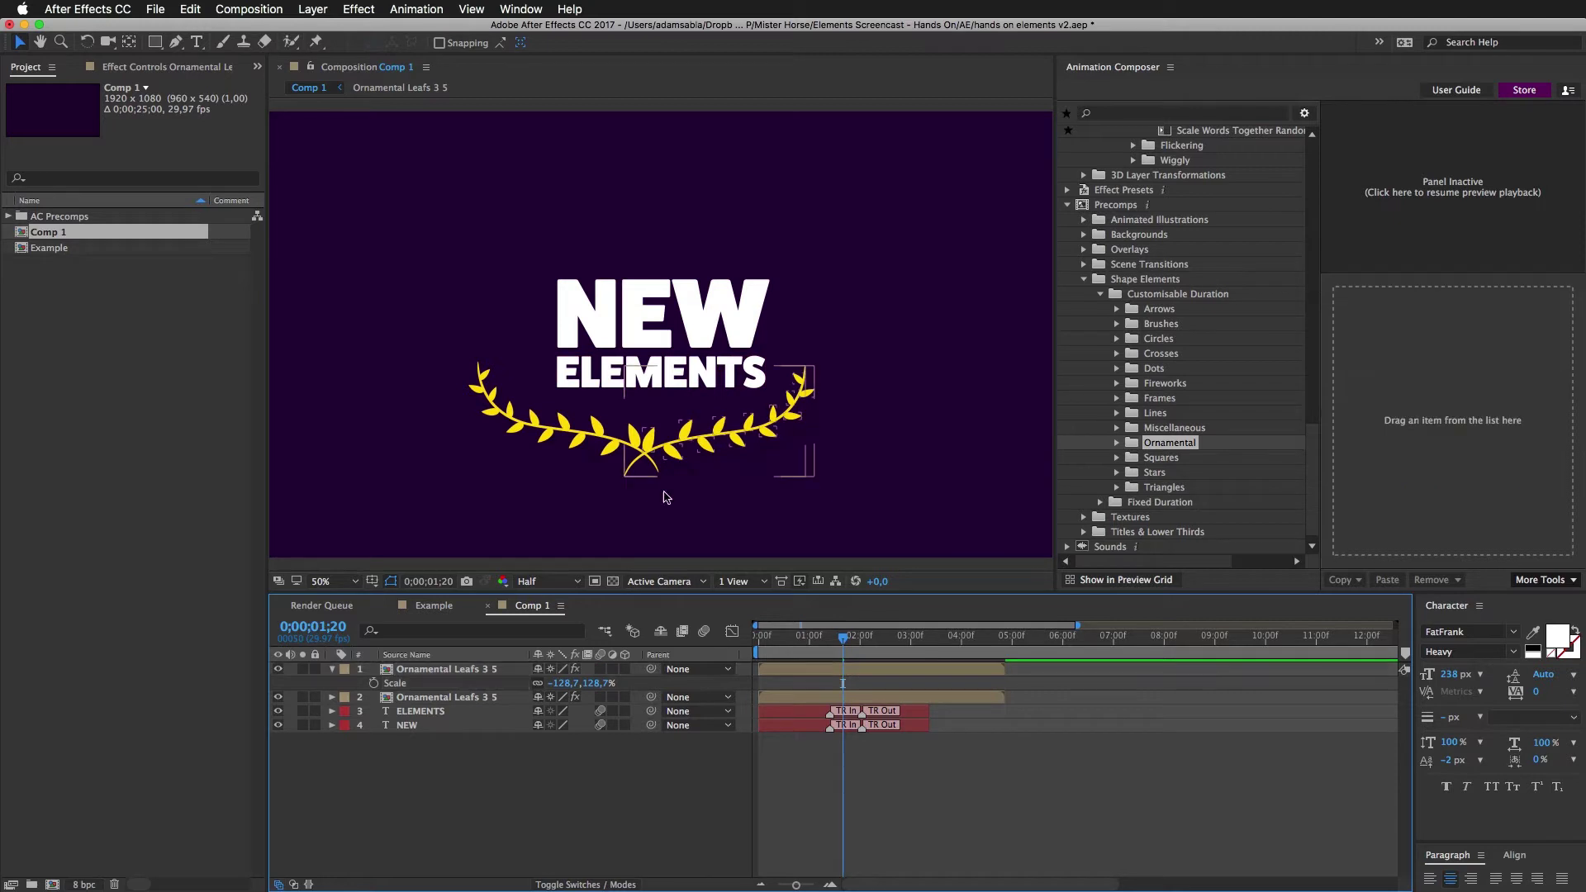
left_click_drag(690, 438, 726, 442)
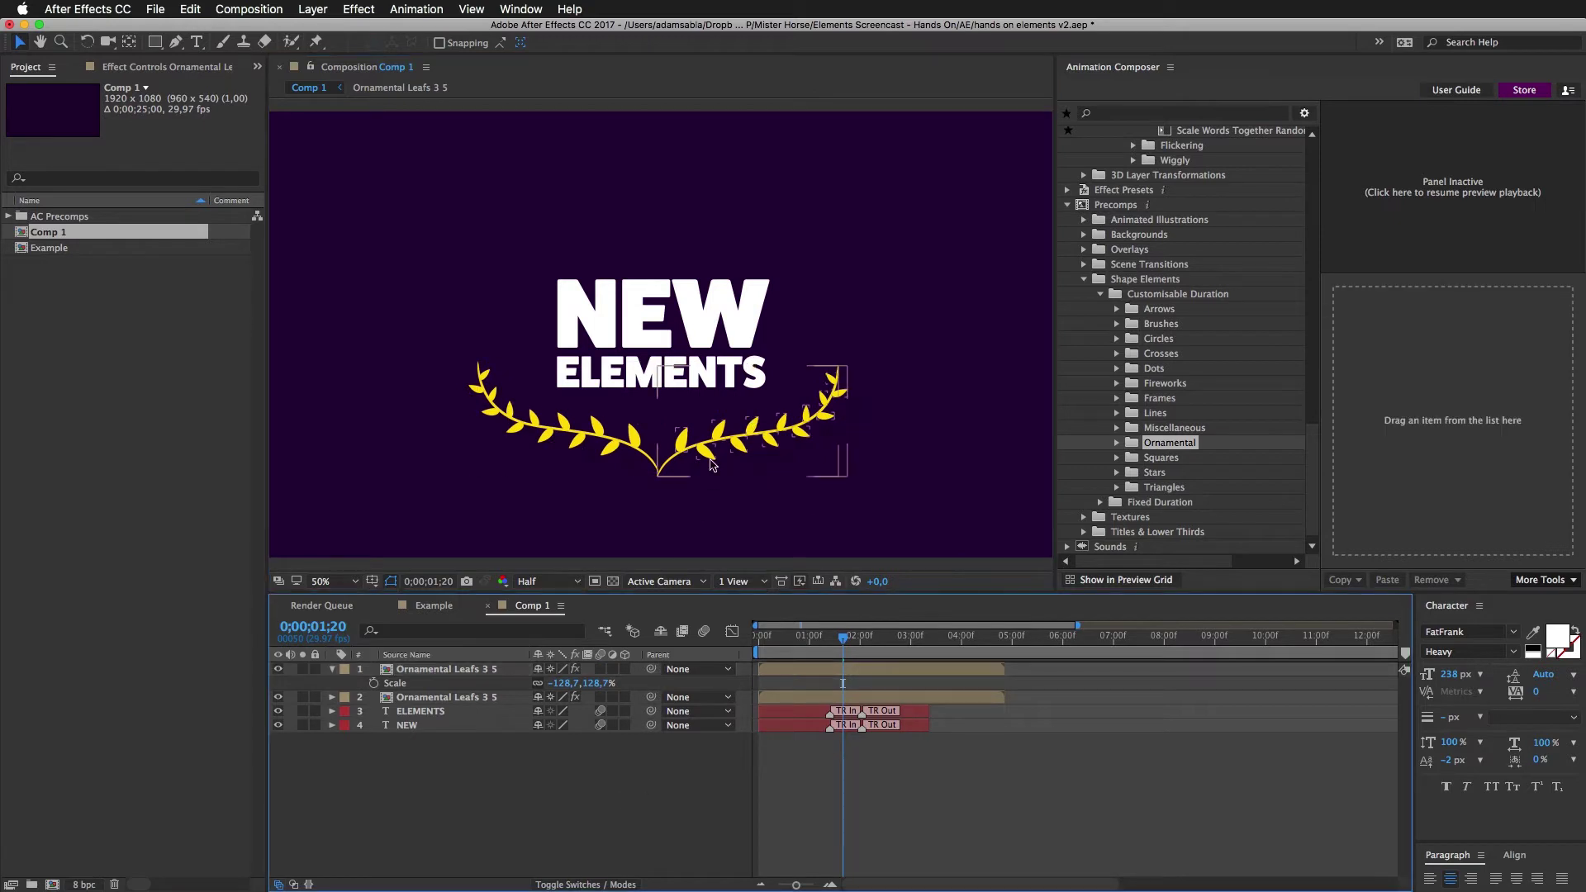
left_click_drag(831, 452, 831, 452)
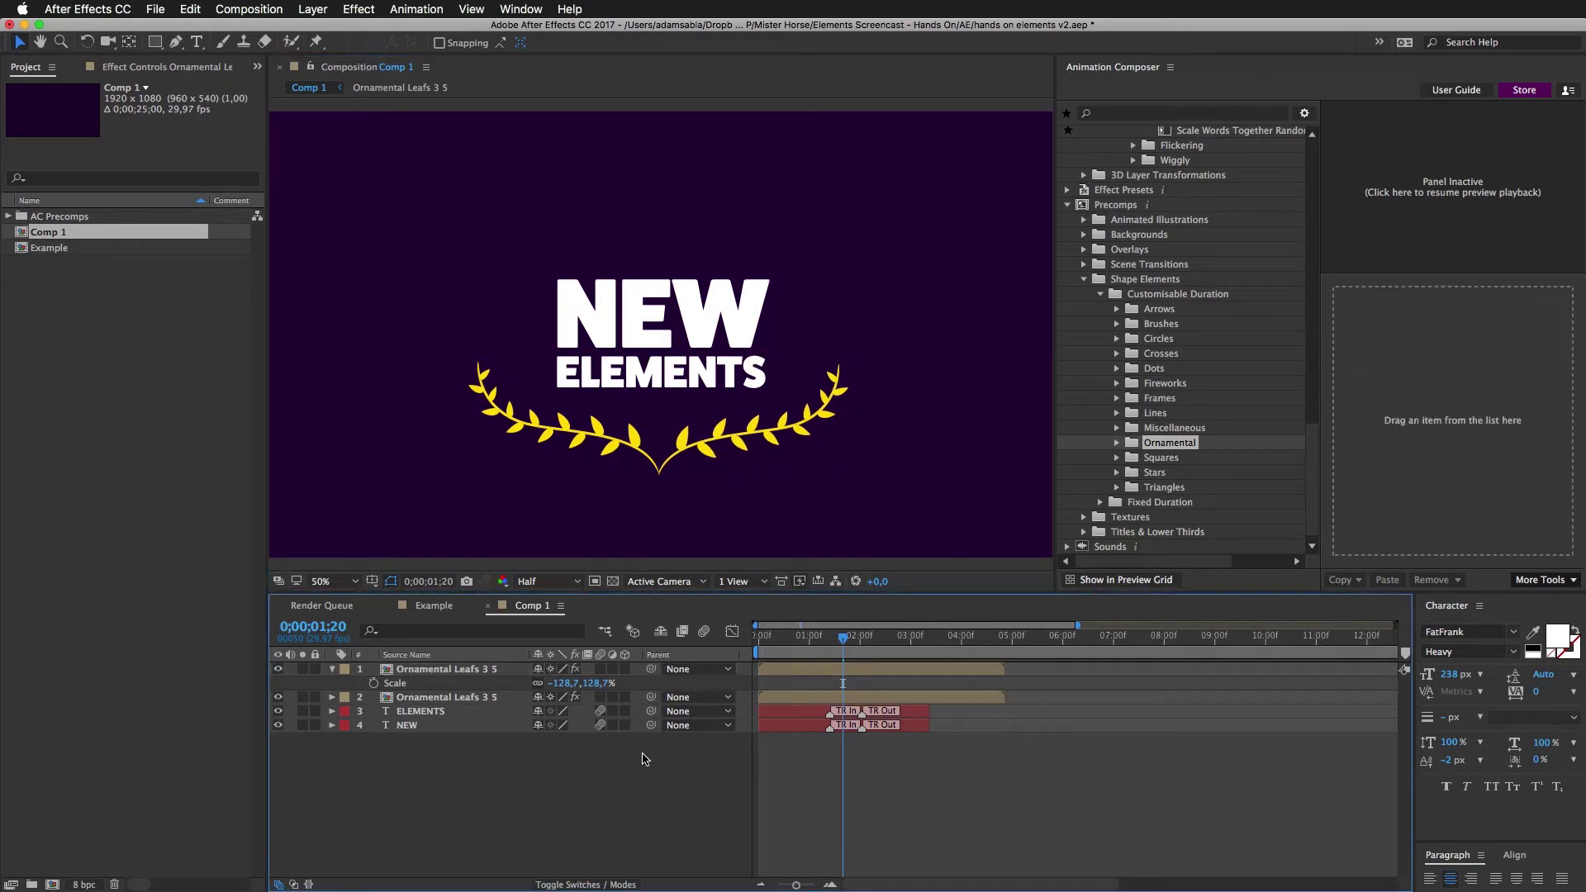
- Set the right leaf branch's Color 1 – Primary to hex FFD700 in Animation Composer
left_click(604, 438, "shift")
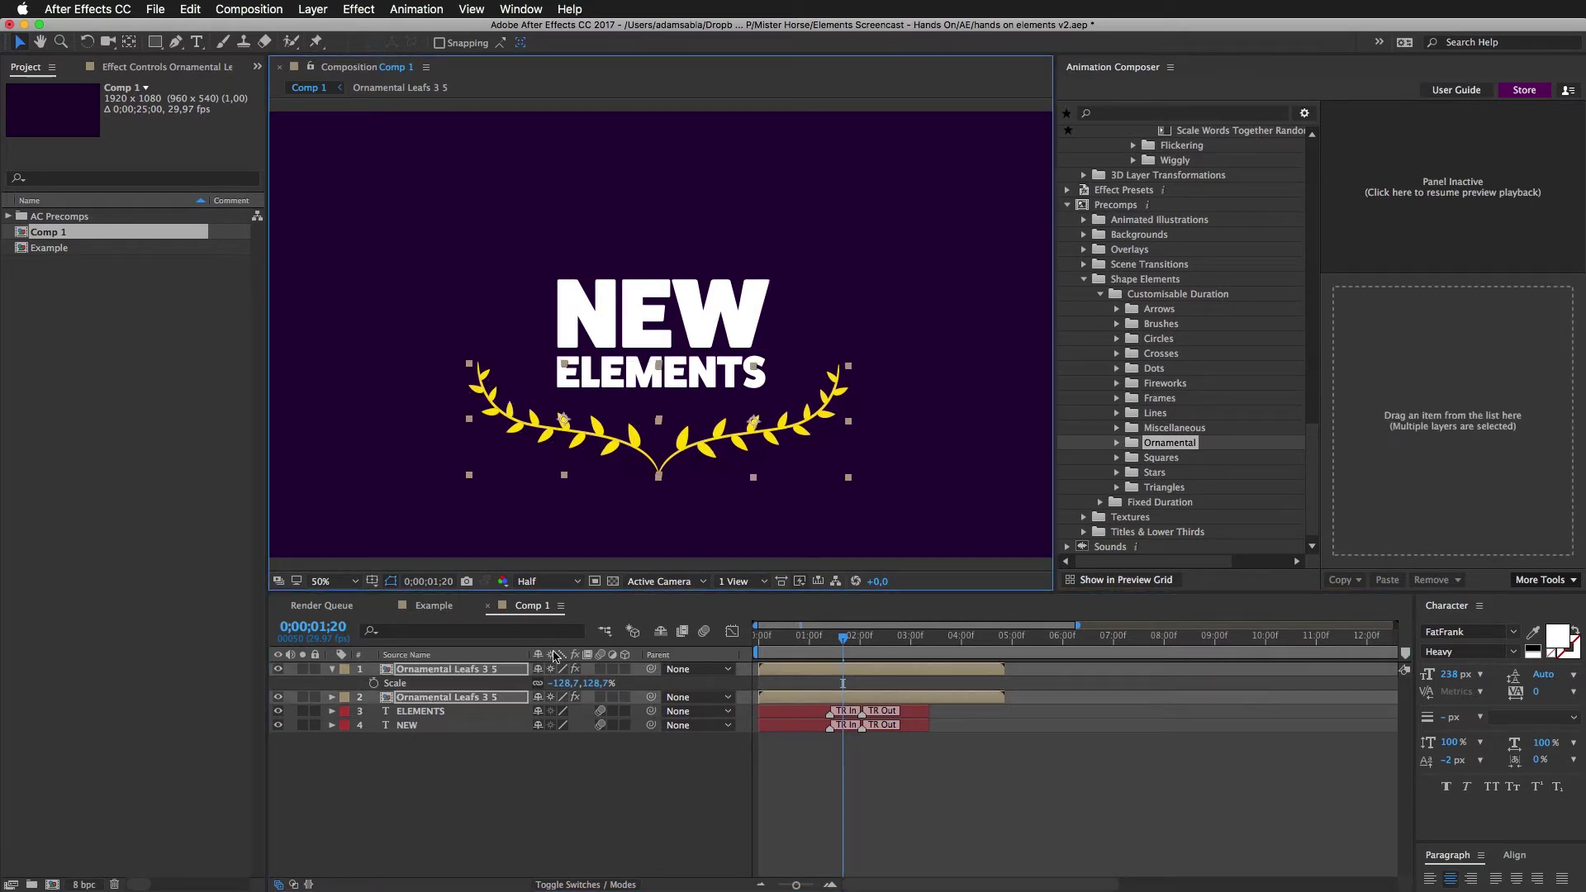
left_click(561, 778)
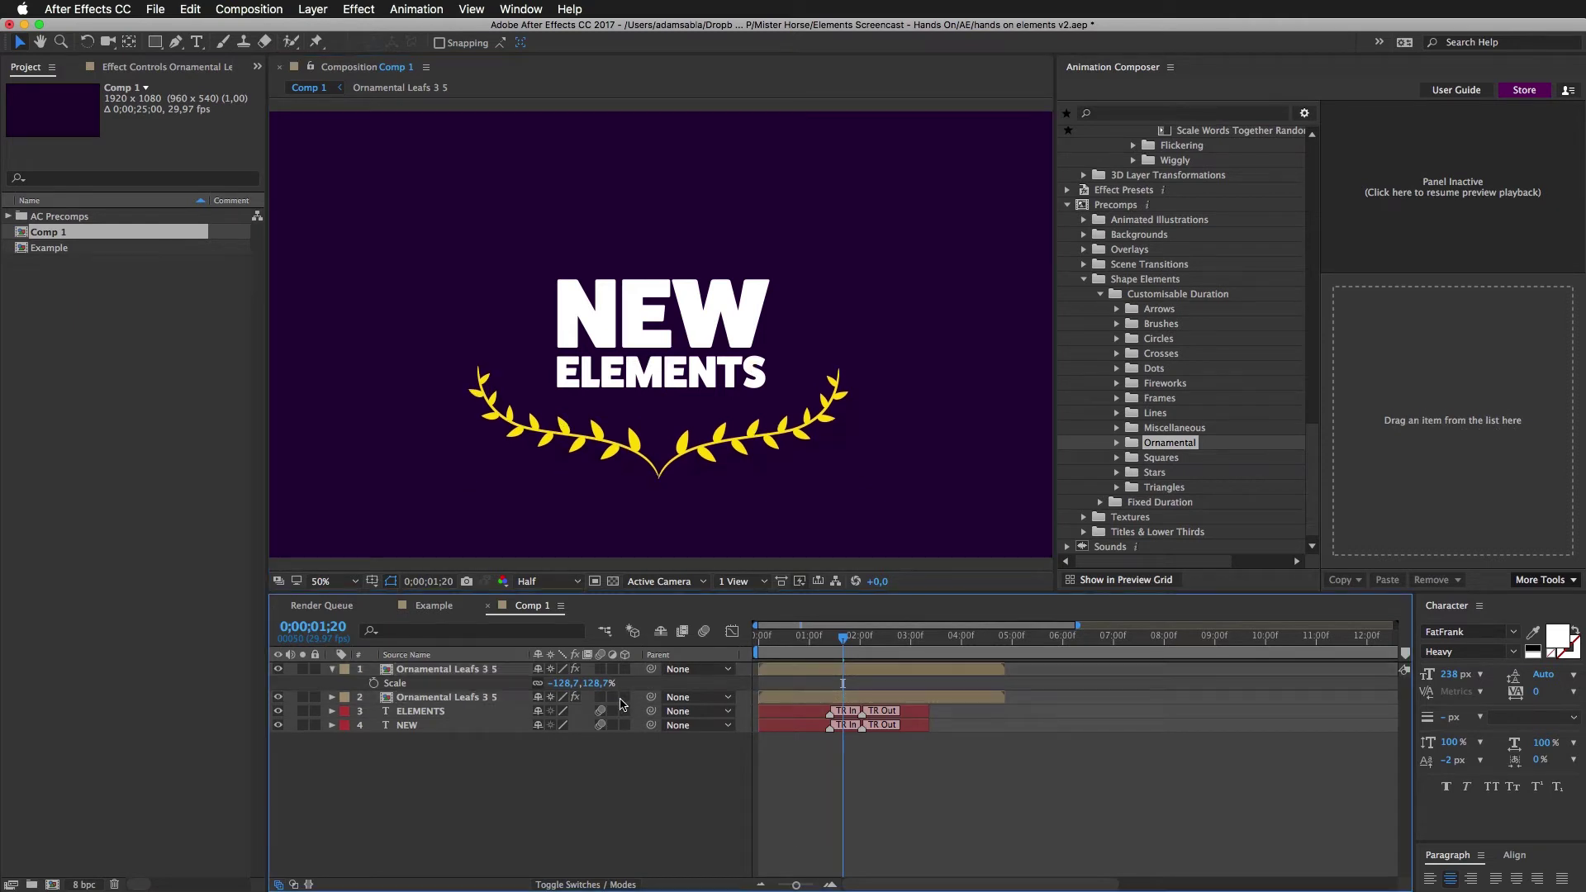
left_click(760, 428)
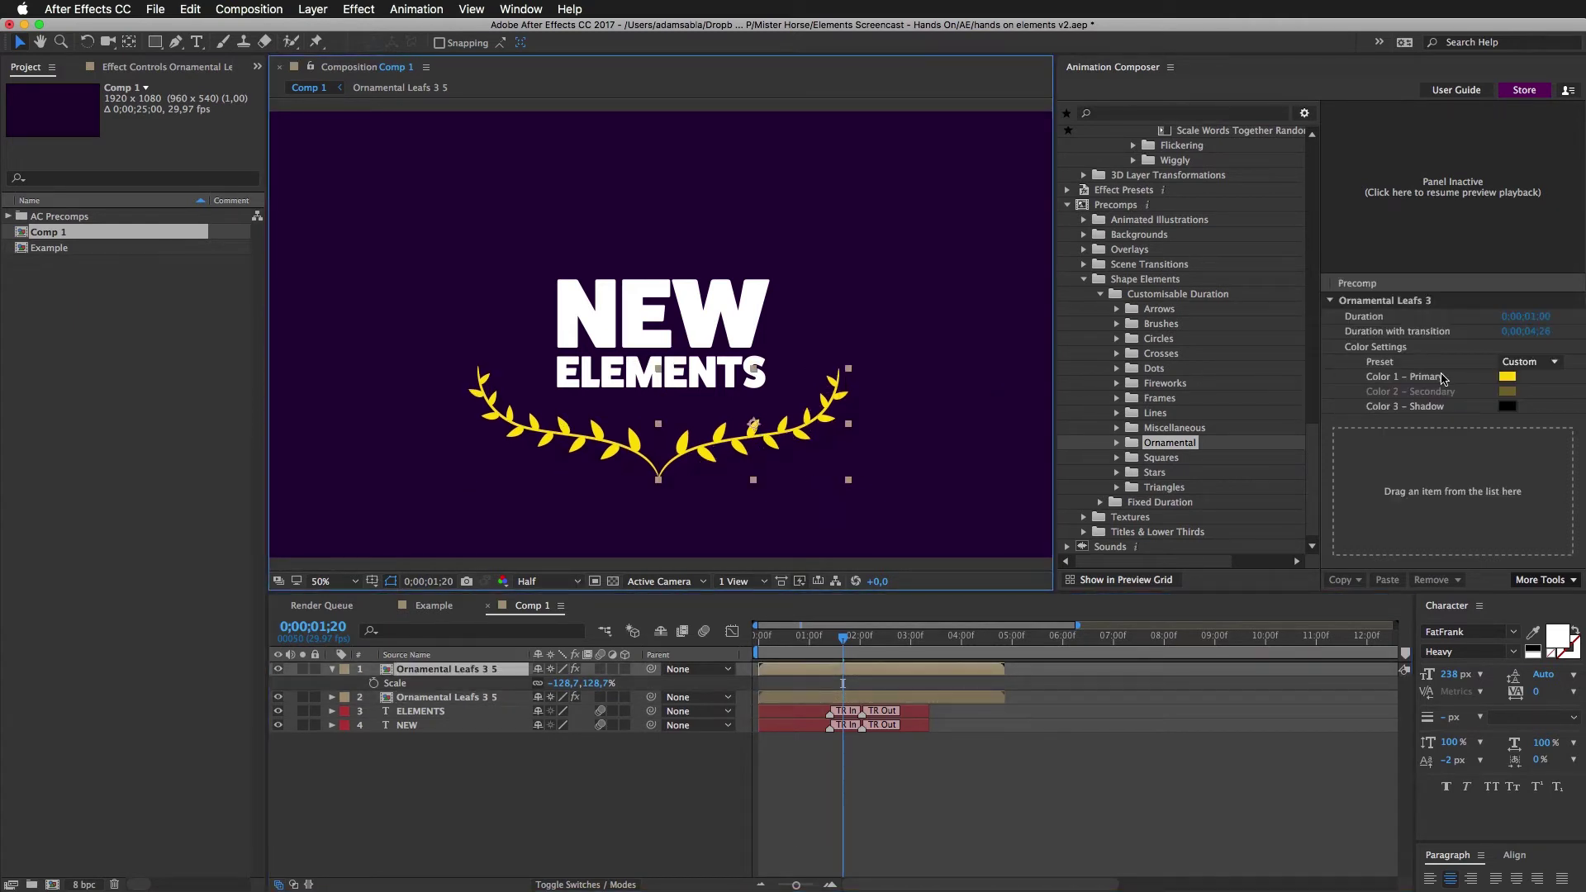
left_click(1508, 377)
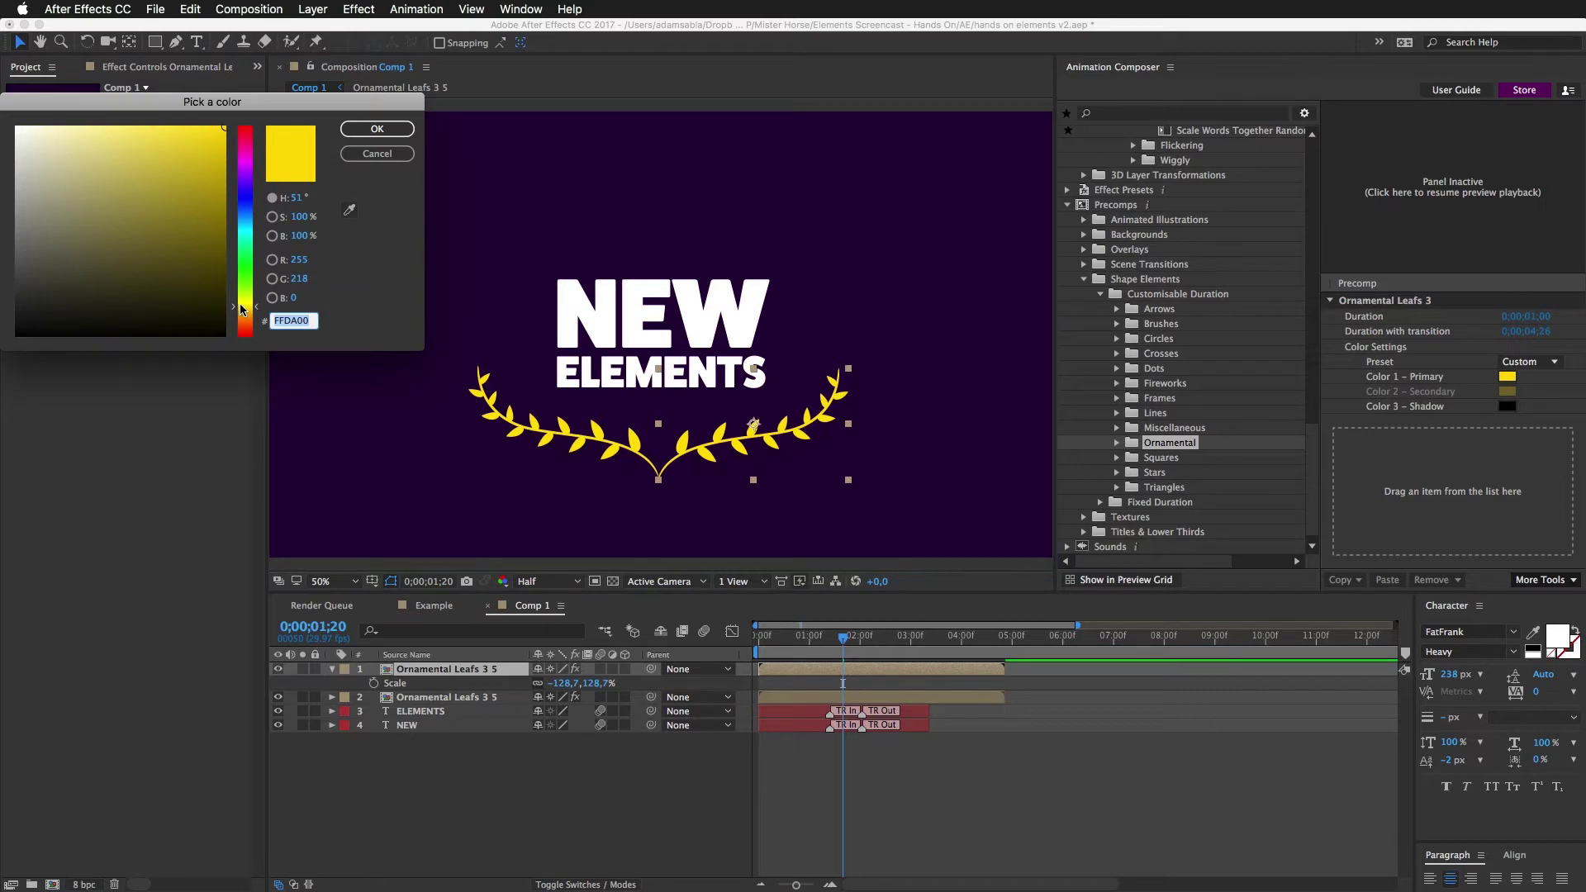
type("FFD700")
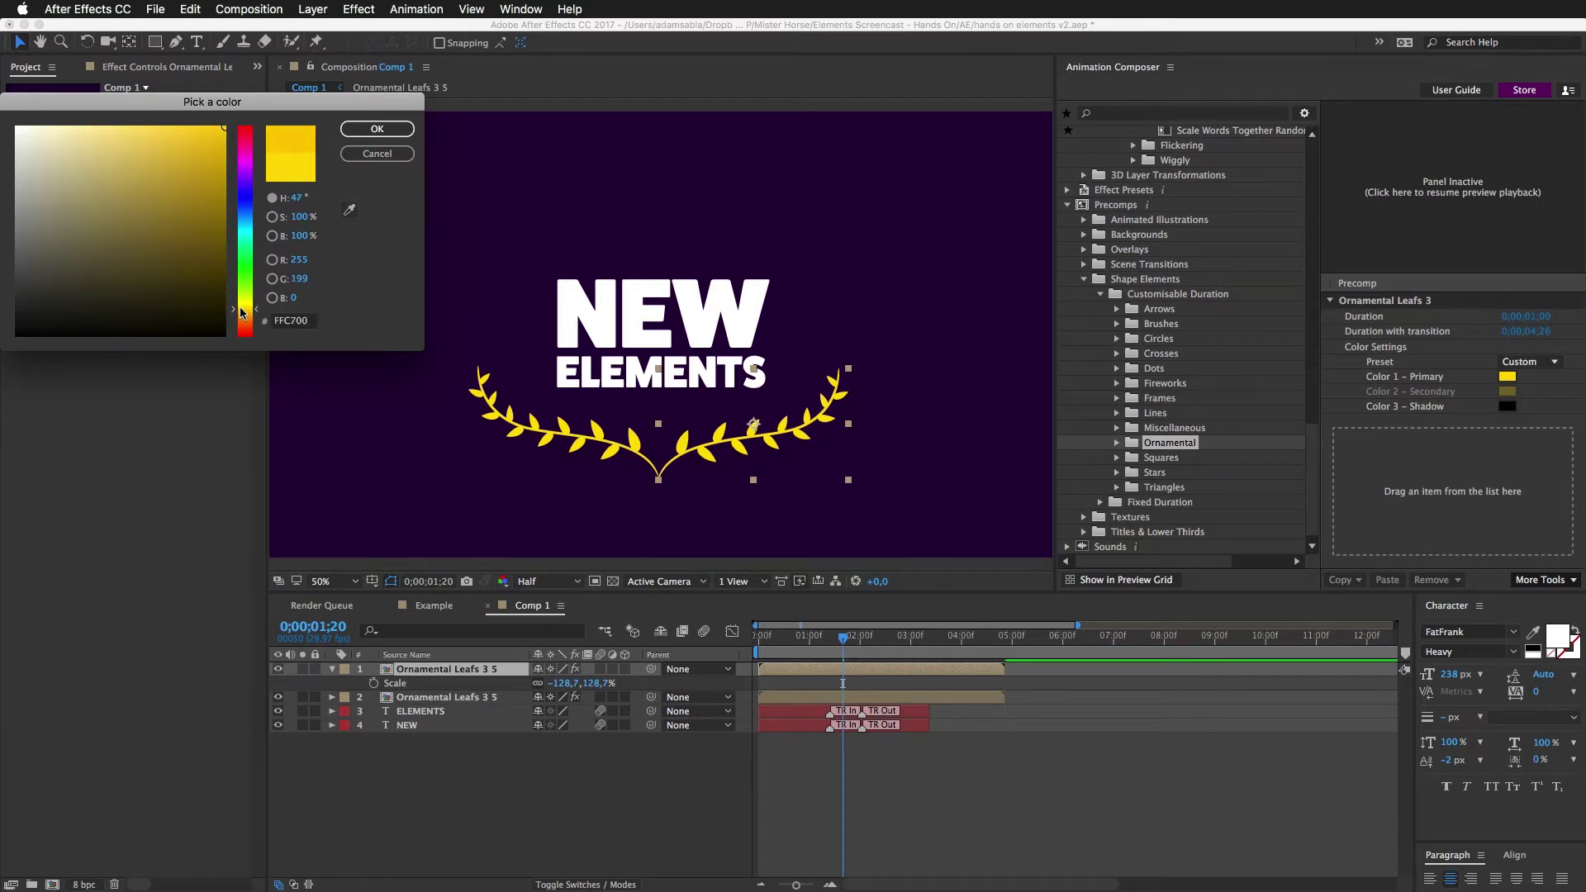
key("Return")
left_click(833, 785)
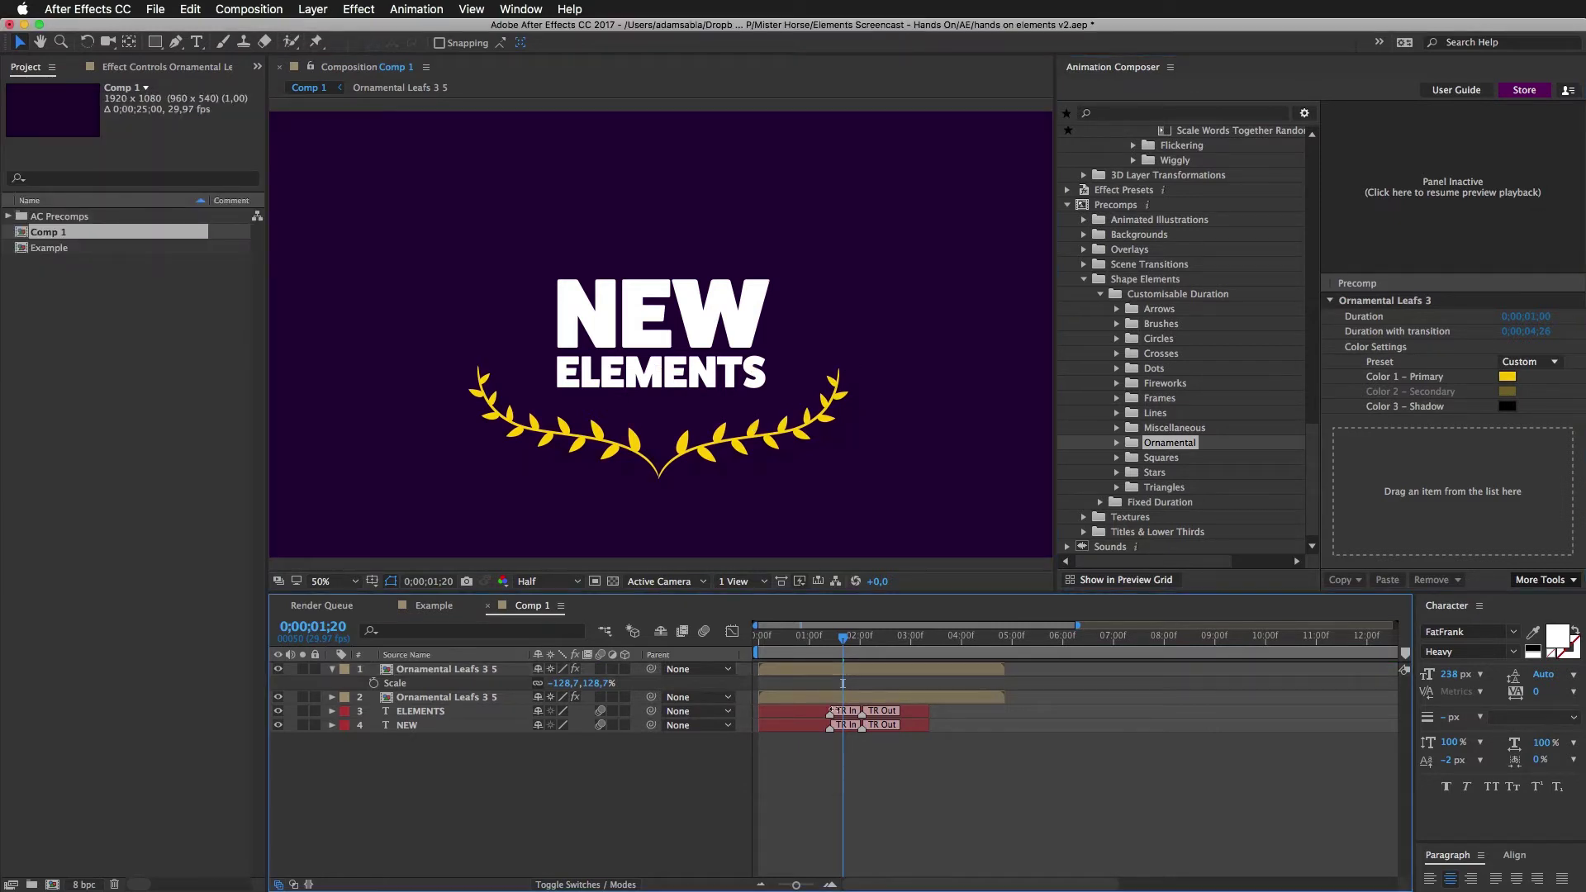
left_click_drag(829, 644, 757, 646)
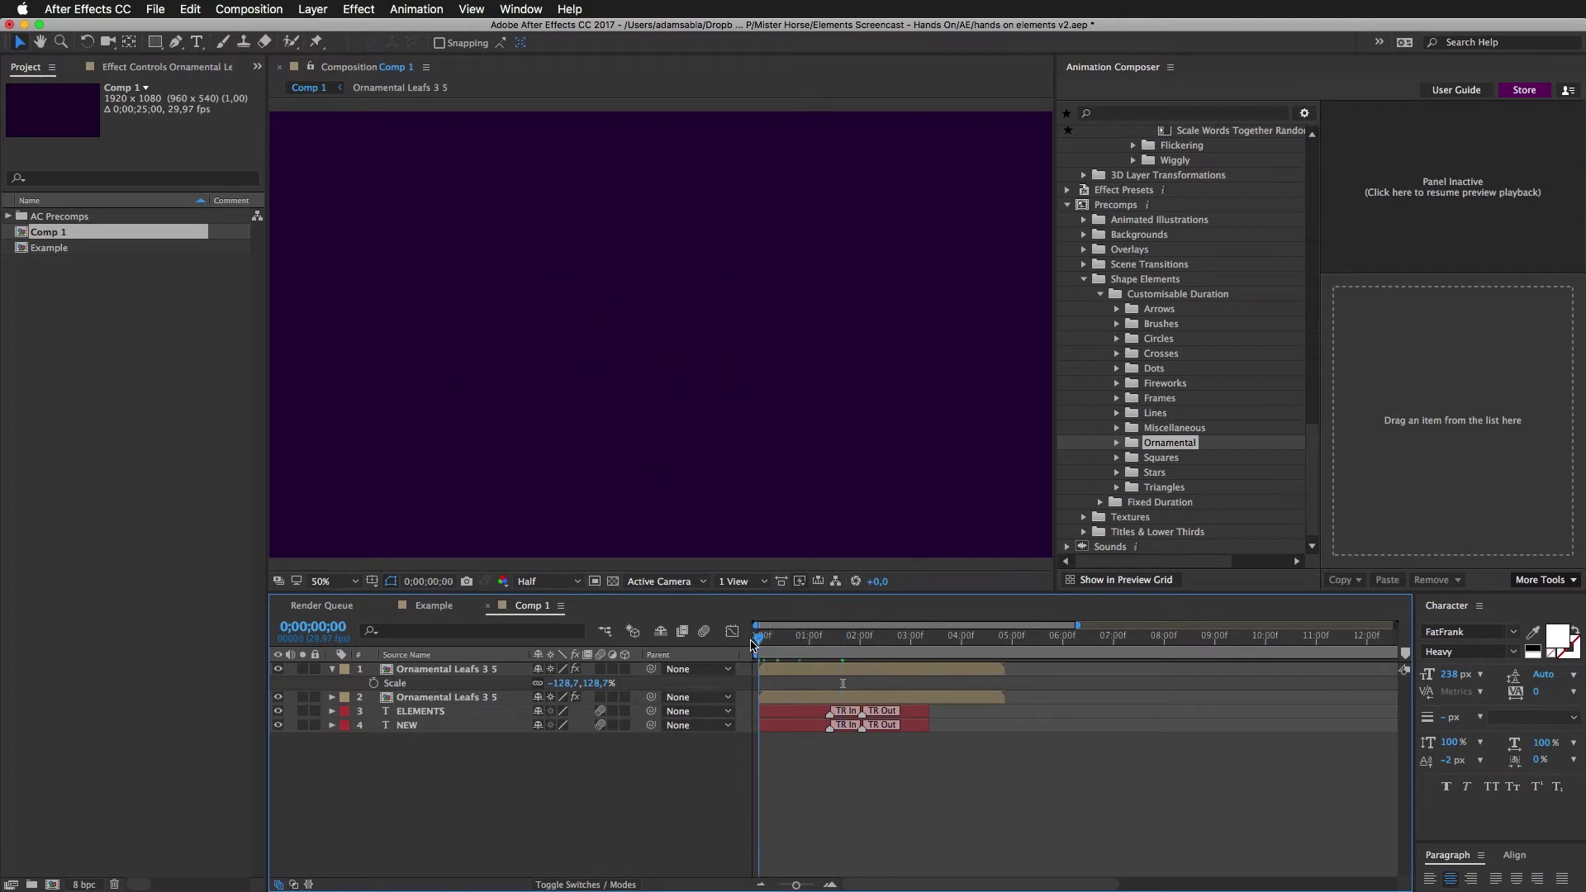
key("space")
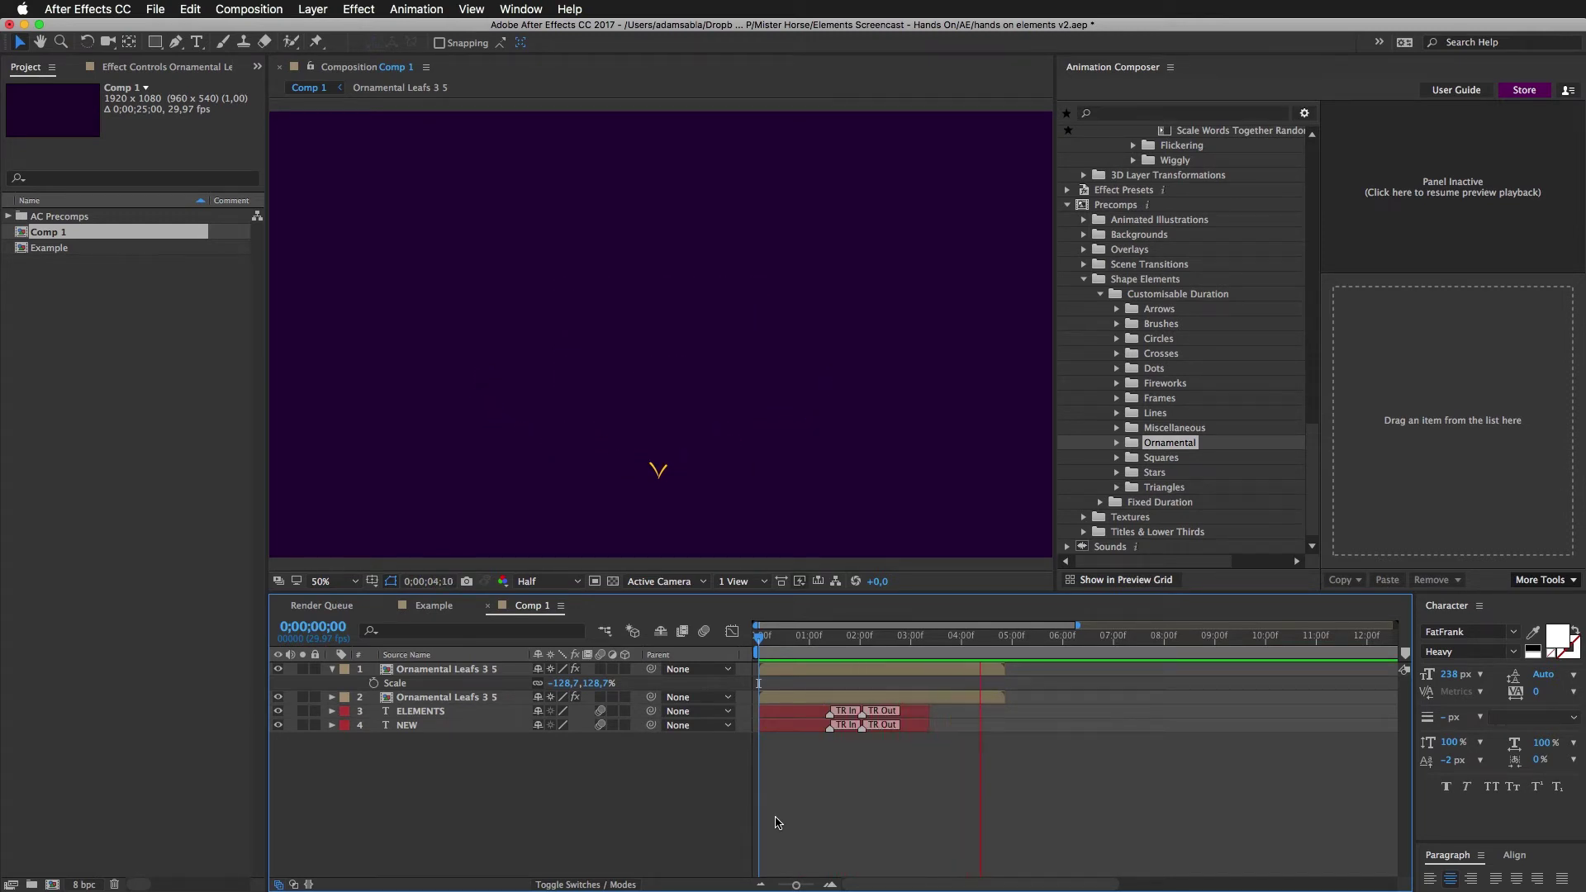
key("space")
left_click_drag(923, 652, 855, 653)
left_click(855, 712)
left_click(853, 727, "shift")
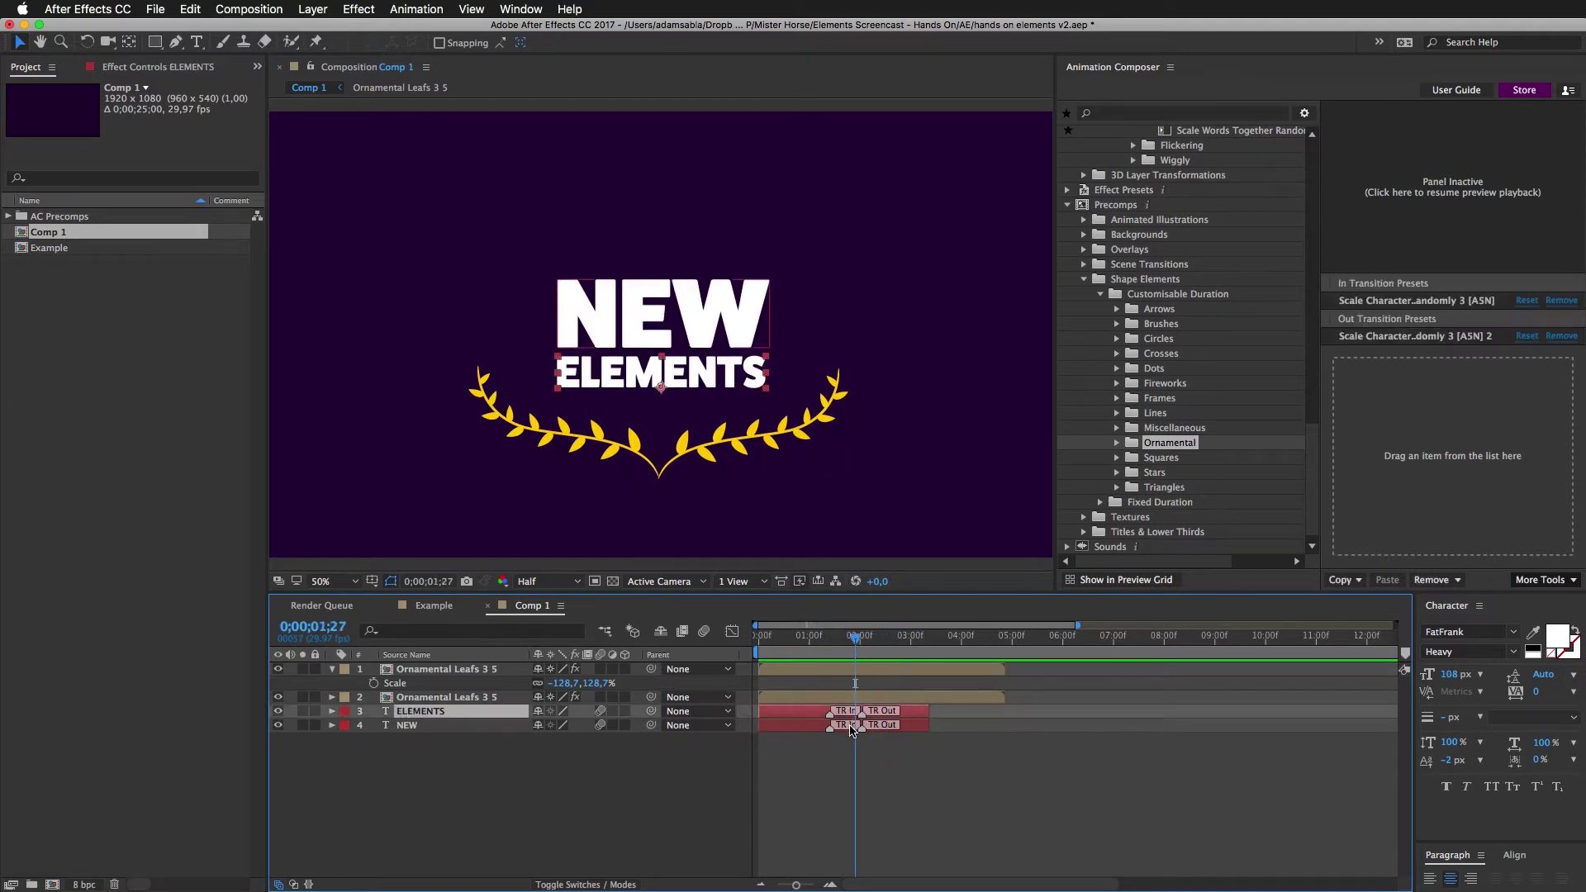
- Use the Transition Shifter to delay the Out transitions of both titles
left_click(1524, 581)
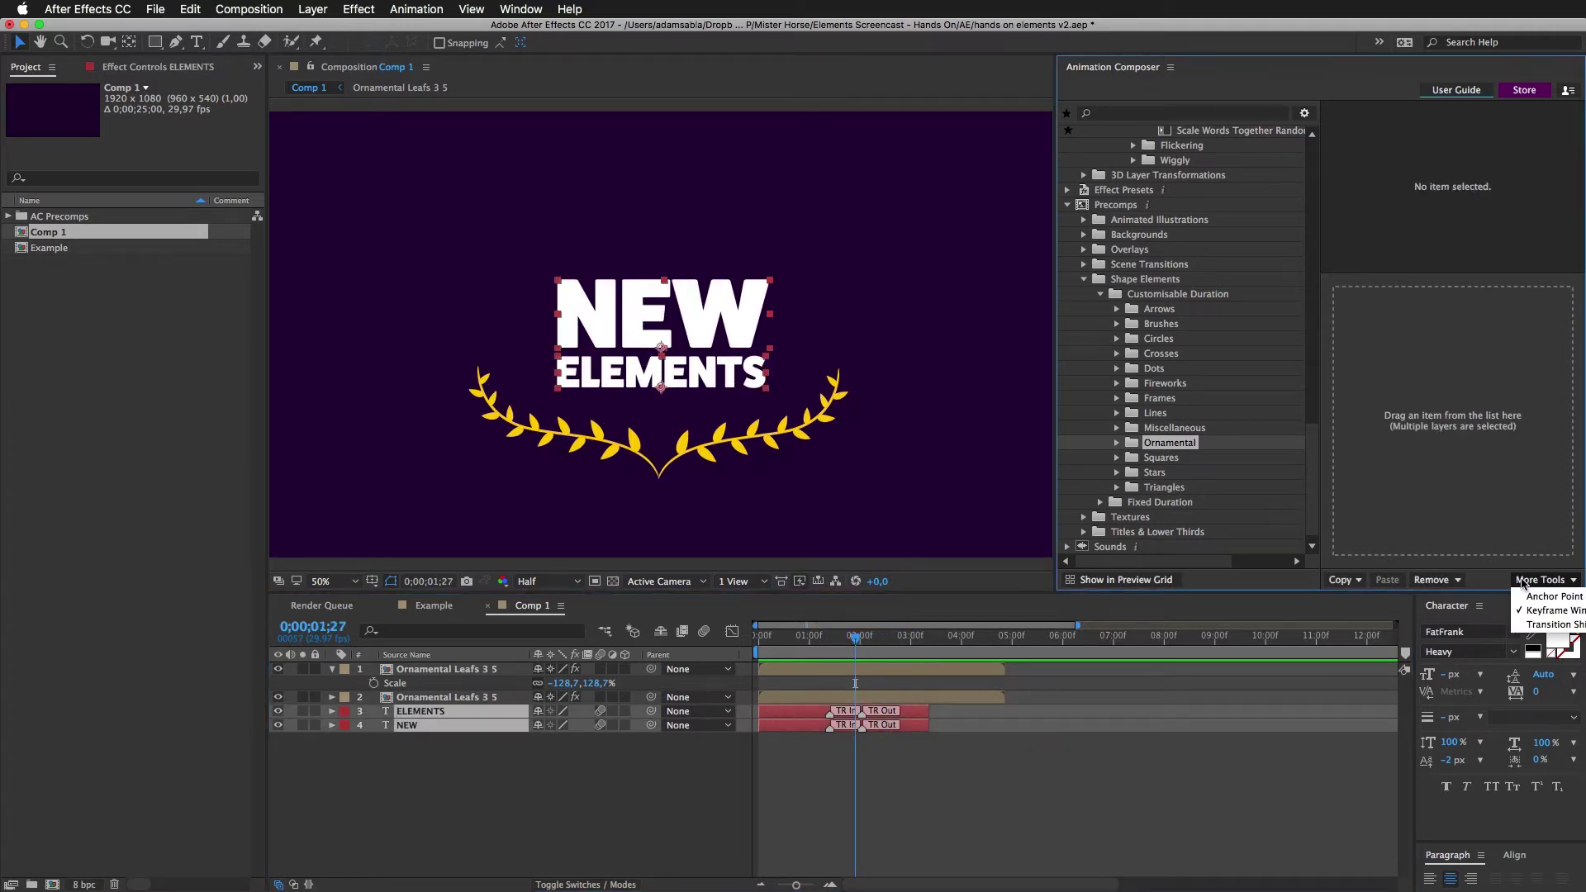
left_click(1535, 625)
left_click(1297, 654)
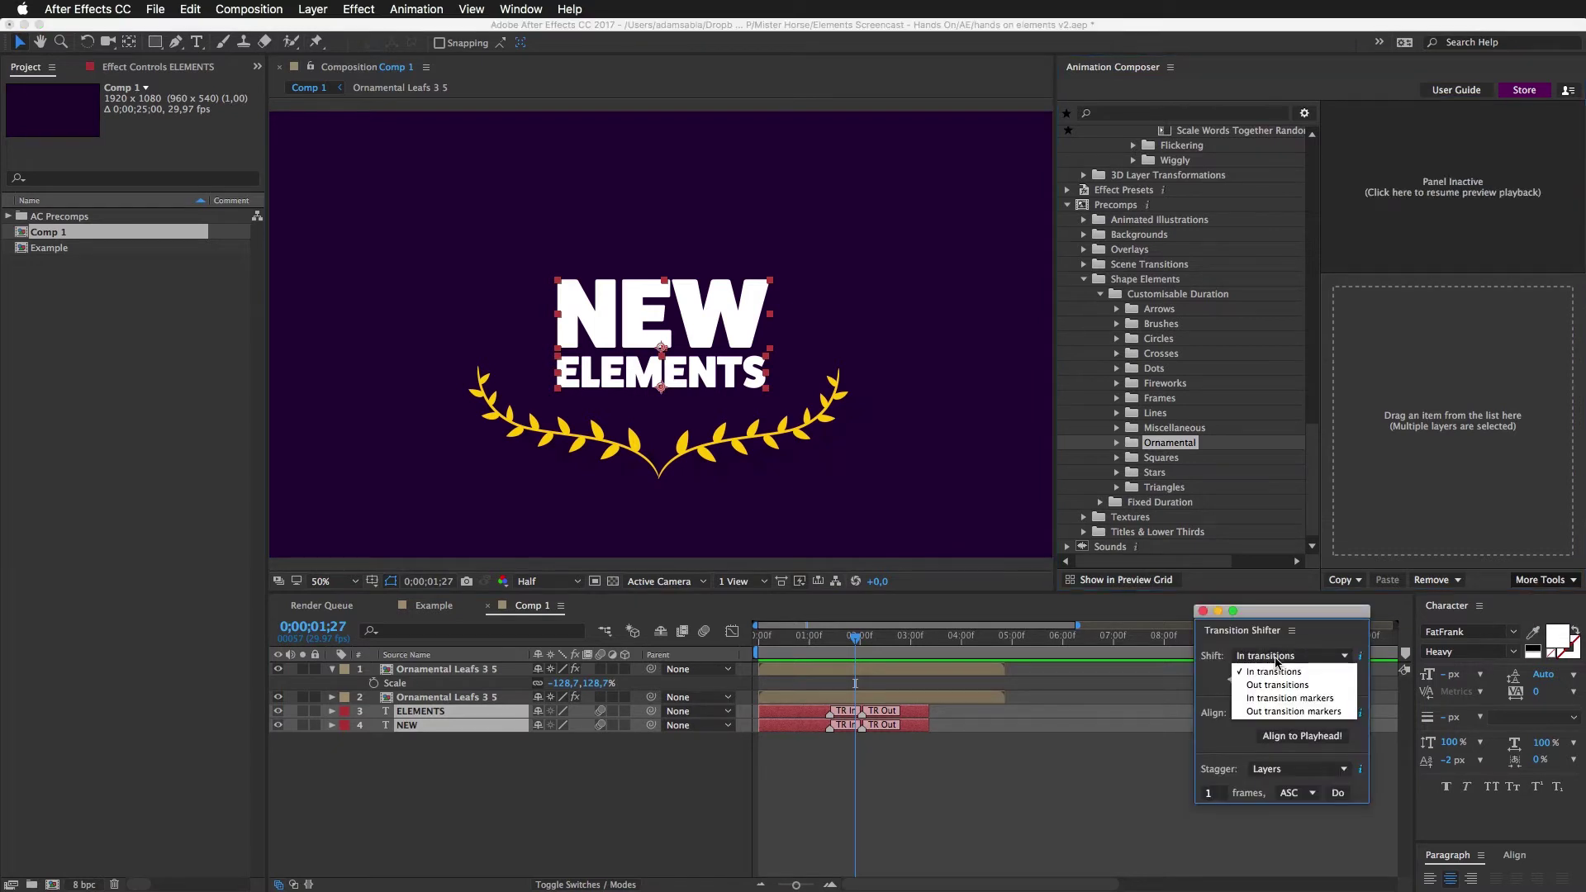
left_click(1272, 686)
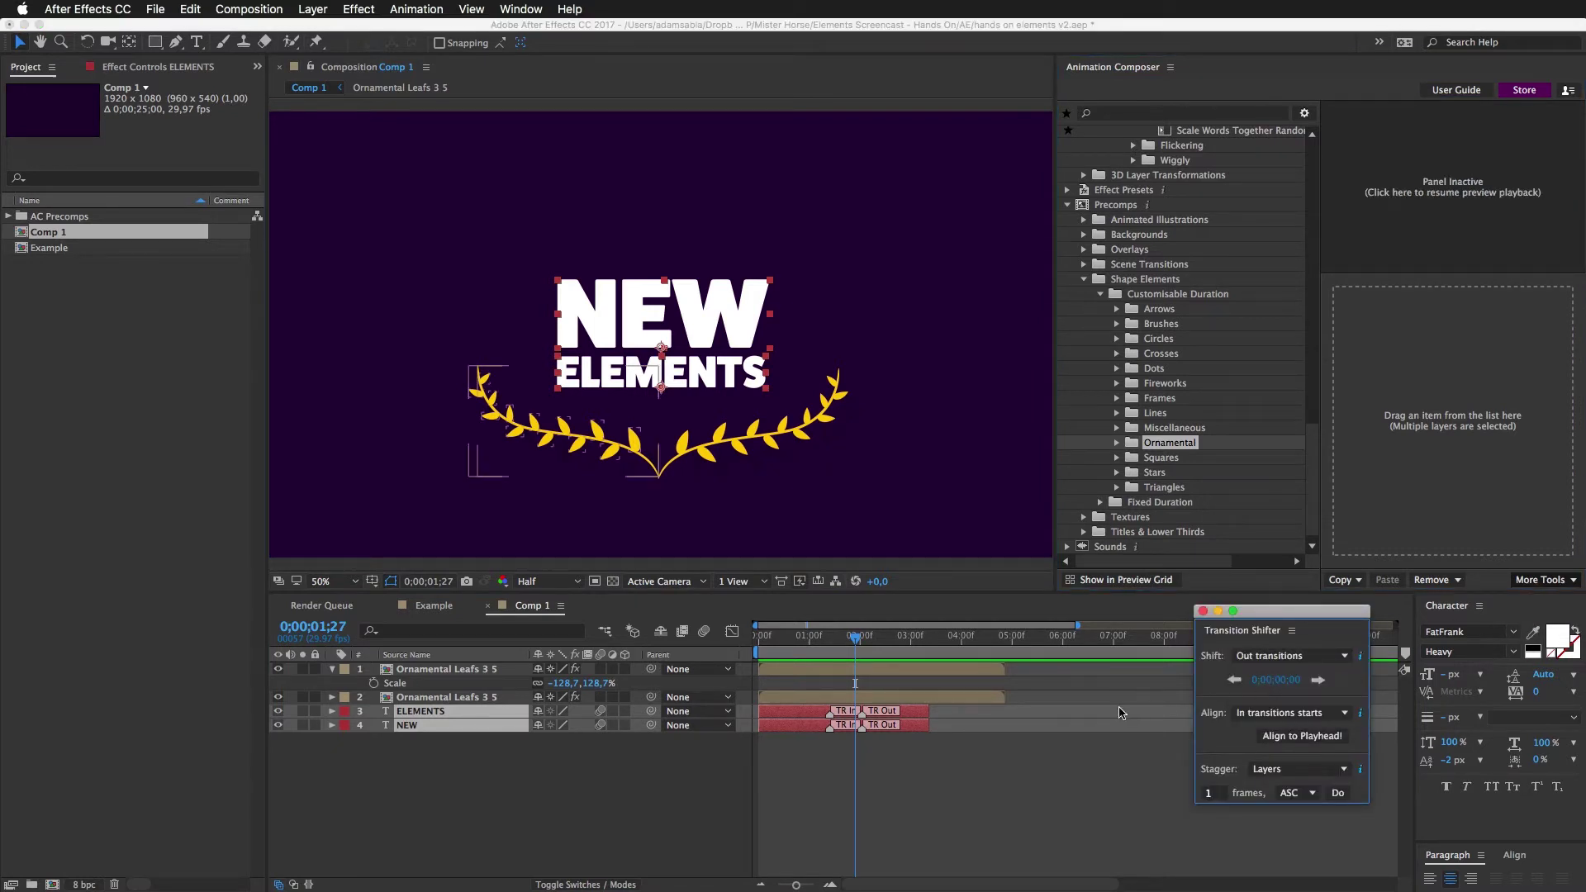
left_click_drag(1279, 684, 1333, 686)
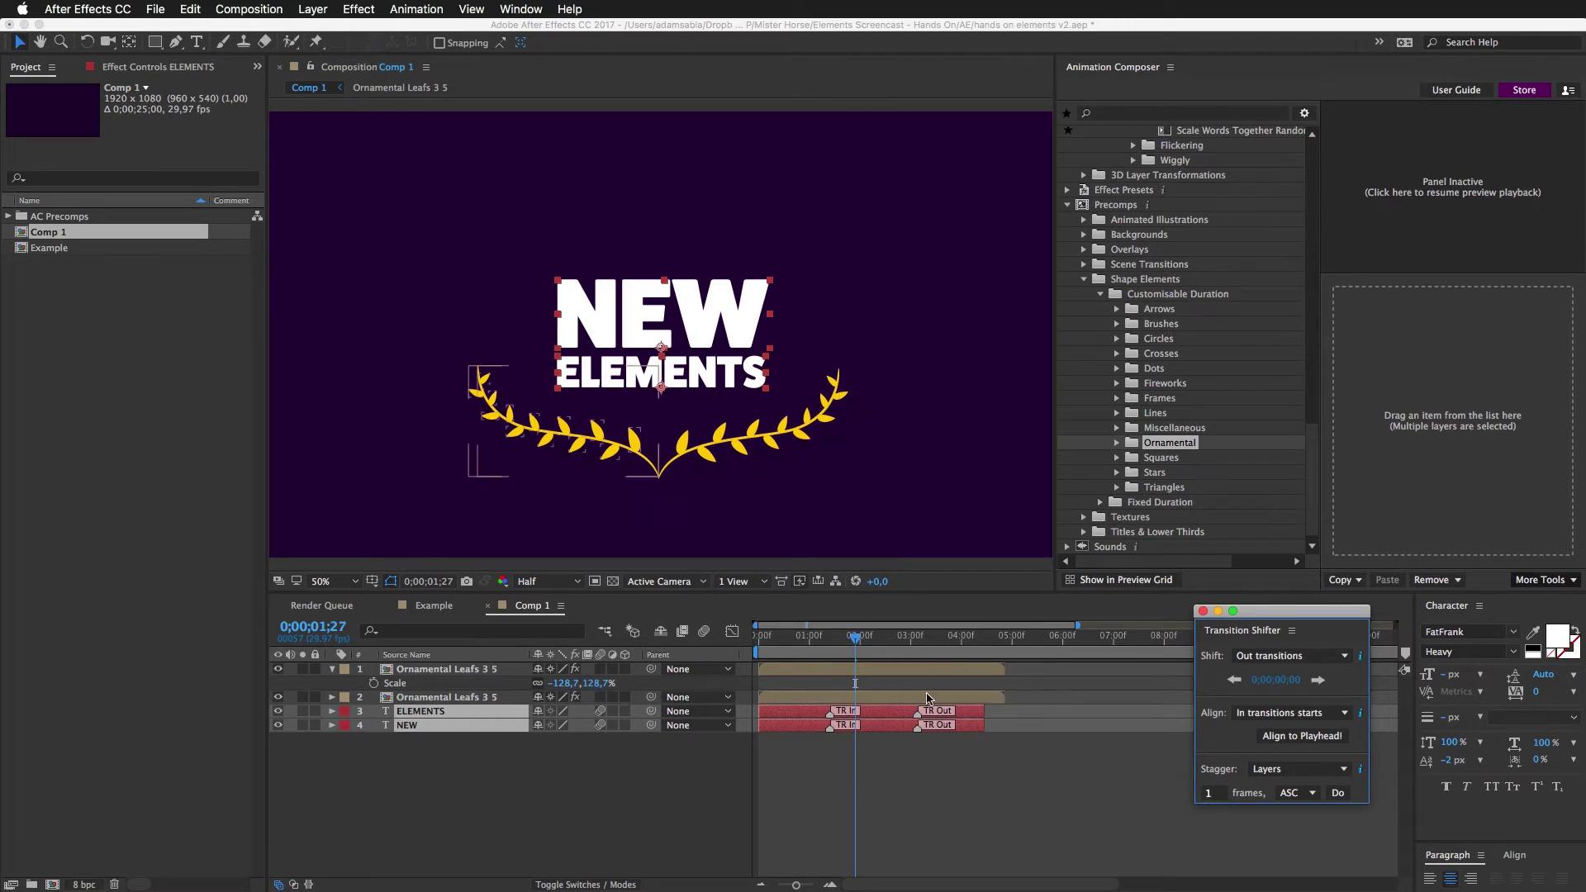
- Scrub the timeline and preview the later out transitions from the start
left_click(890, 638)
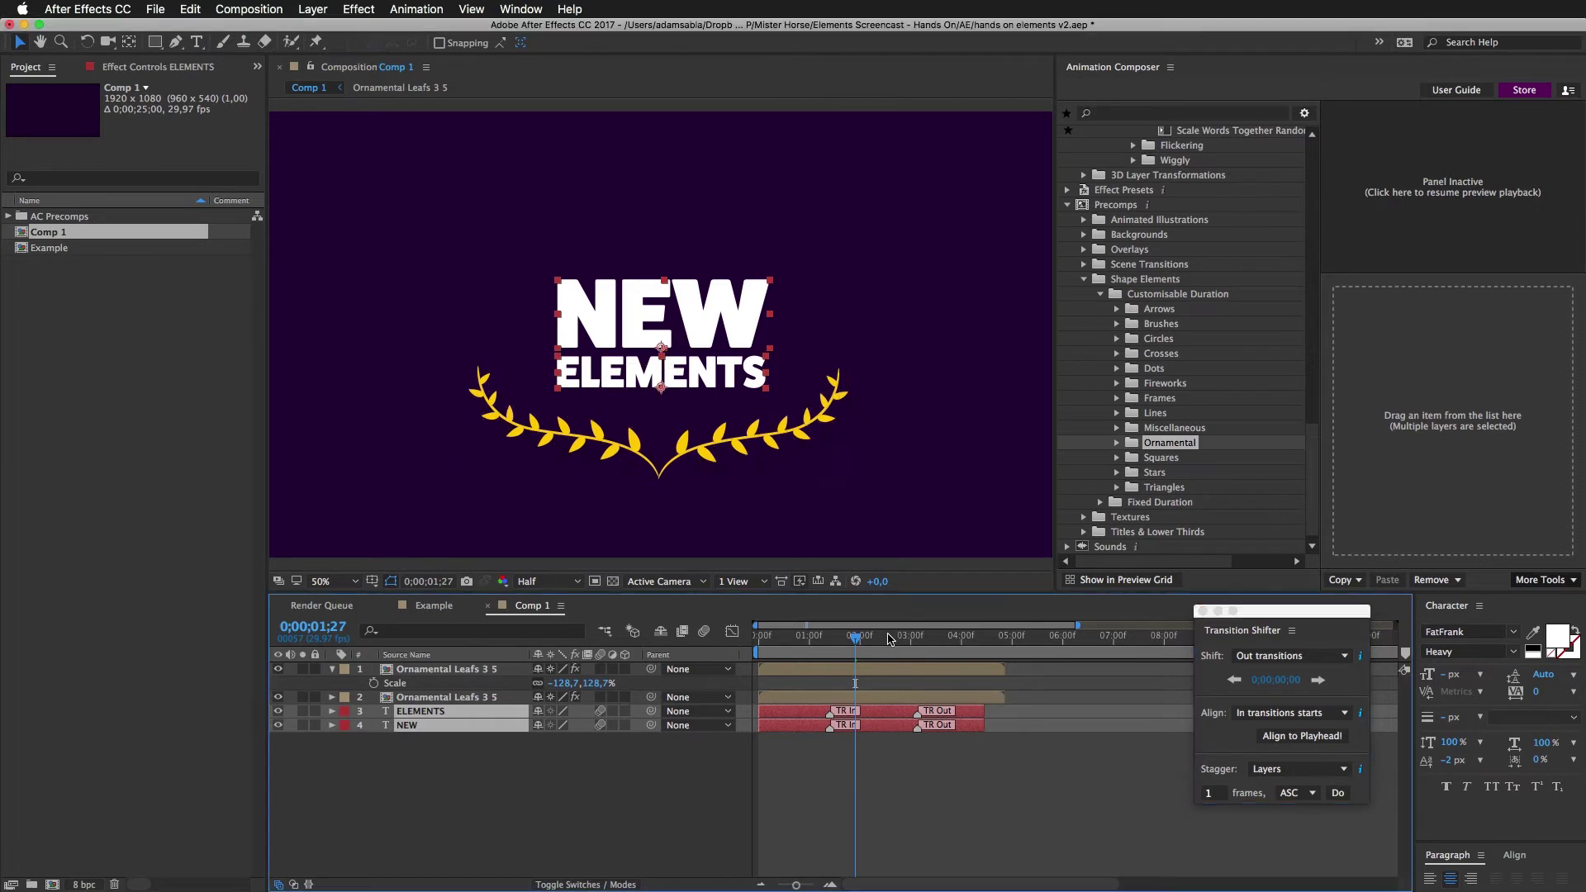
left_click_drag(889, 638, 759, 639)
key("space")
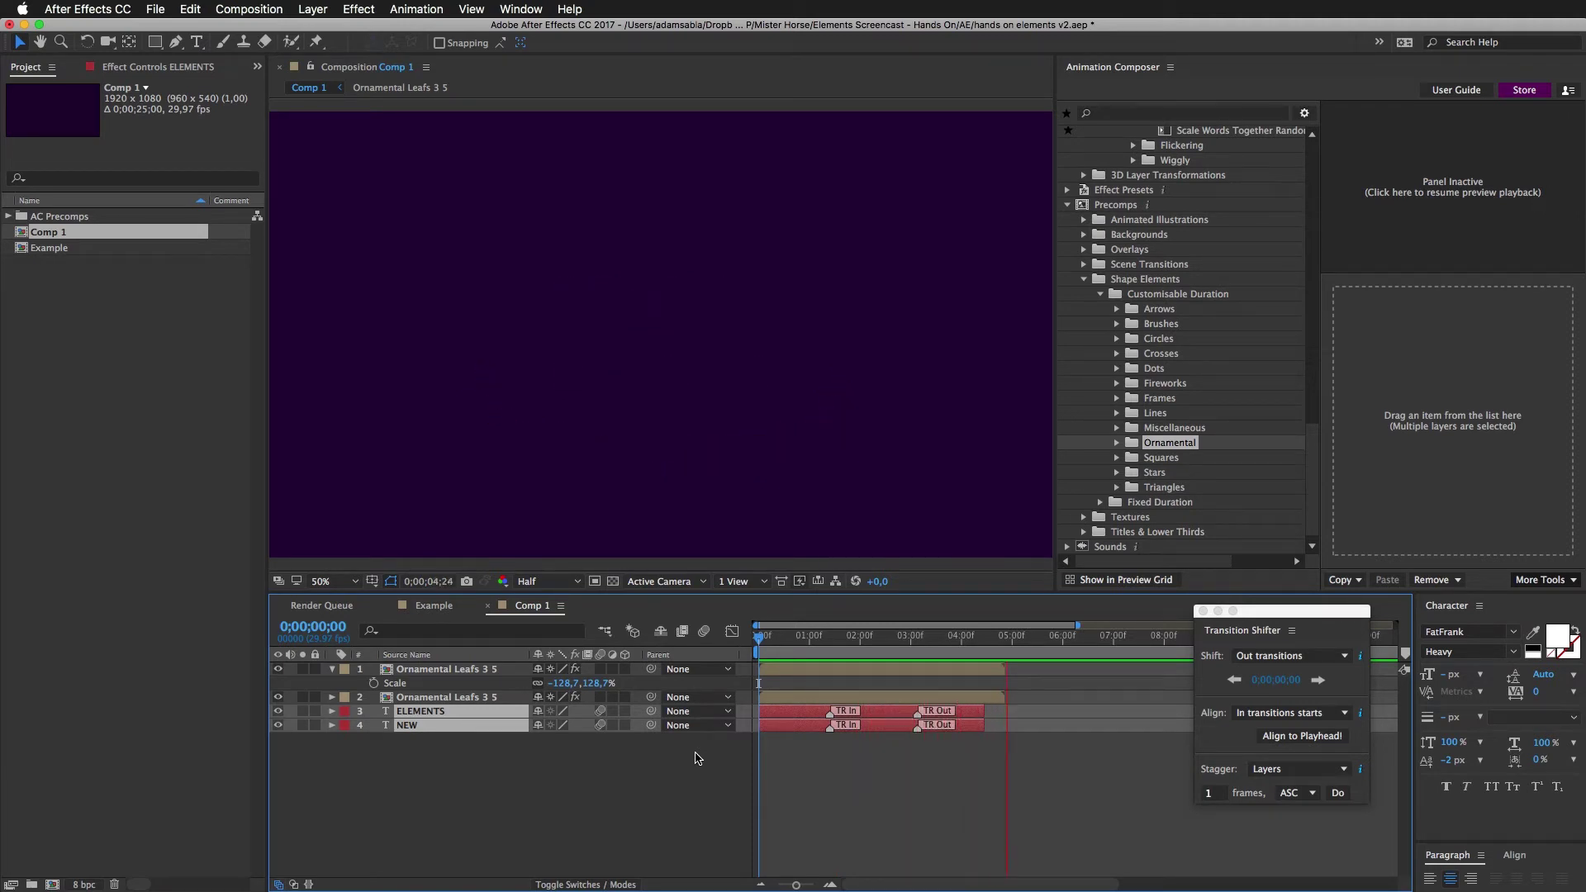
- Stop playback, check the Example comp's THIS IS SO EASY ending, then return to Comp 1
left_click_drag(1264, 612, 1274, 619)
double_click(51, 248)
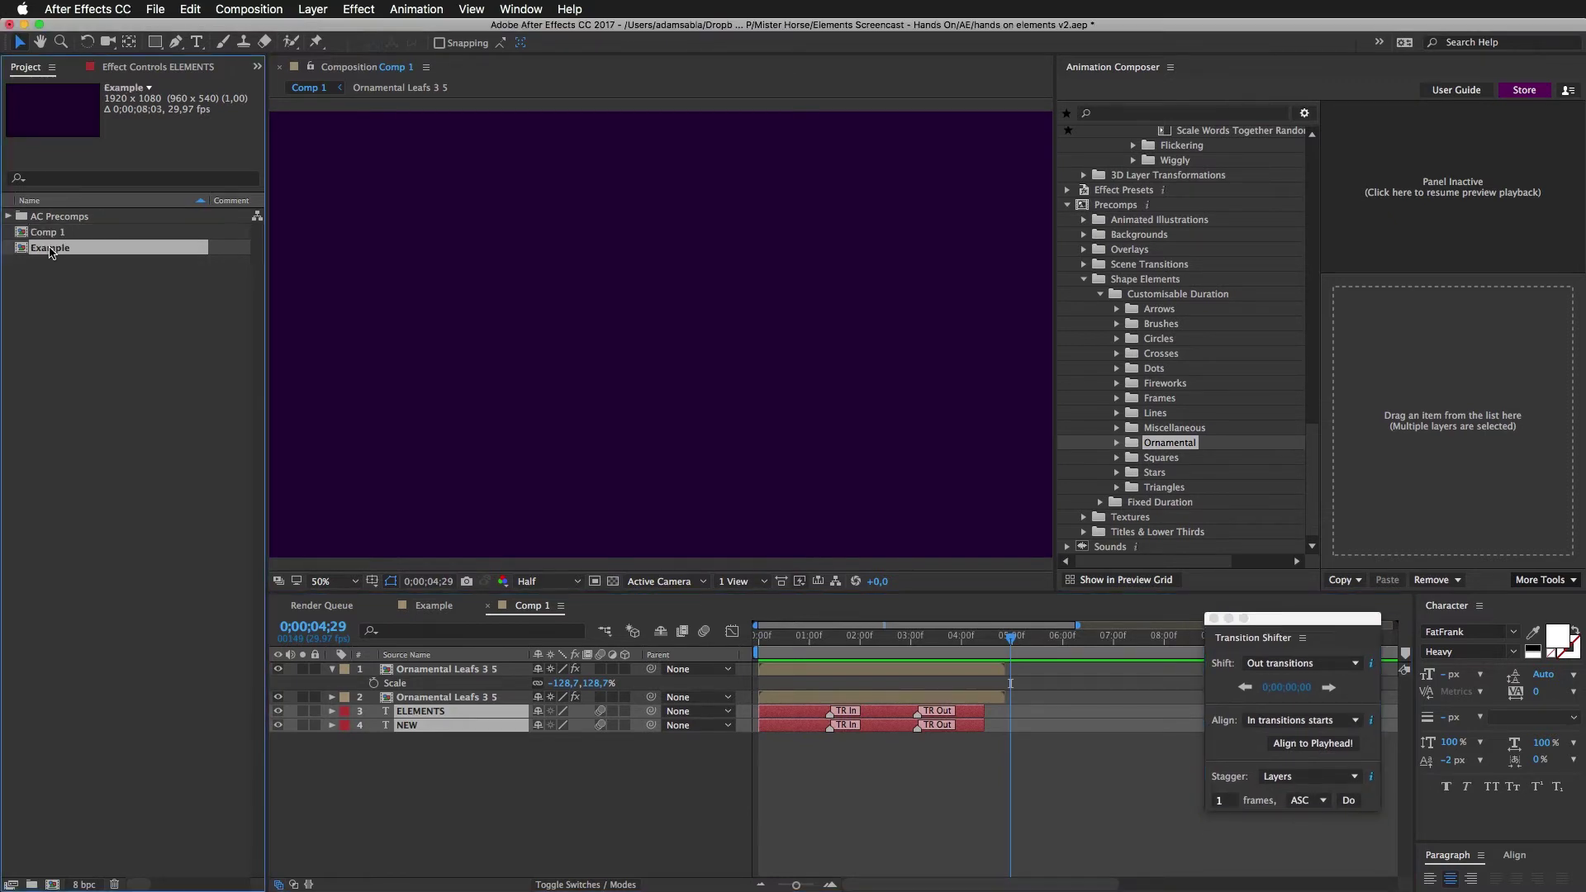
left_click(1213, 619)
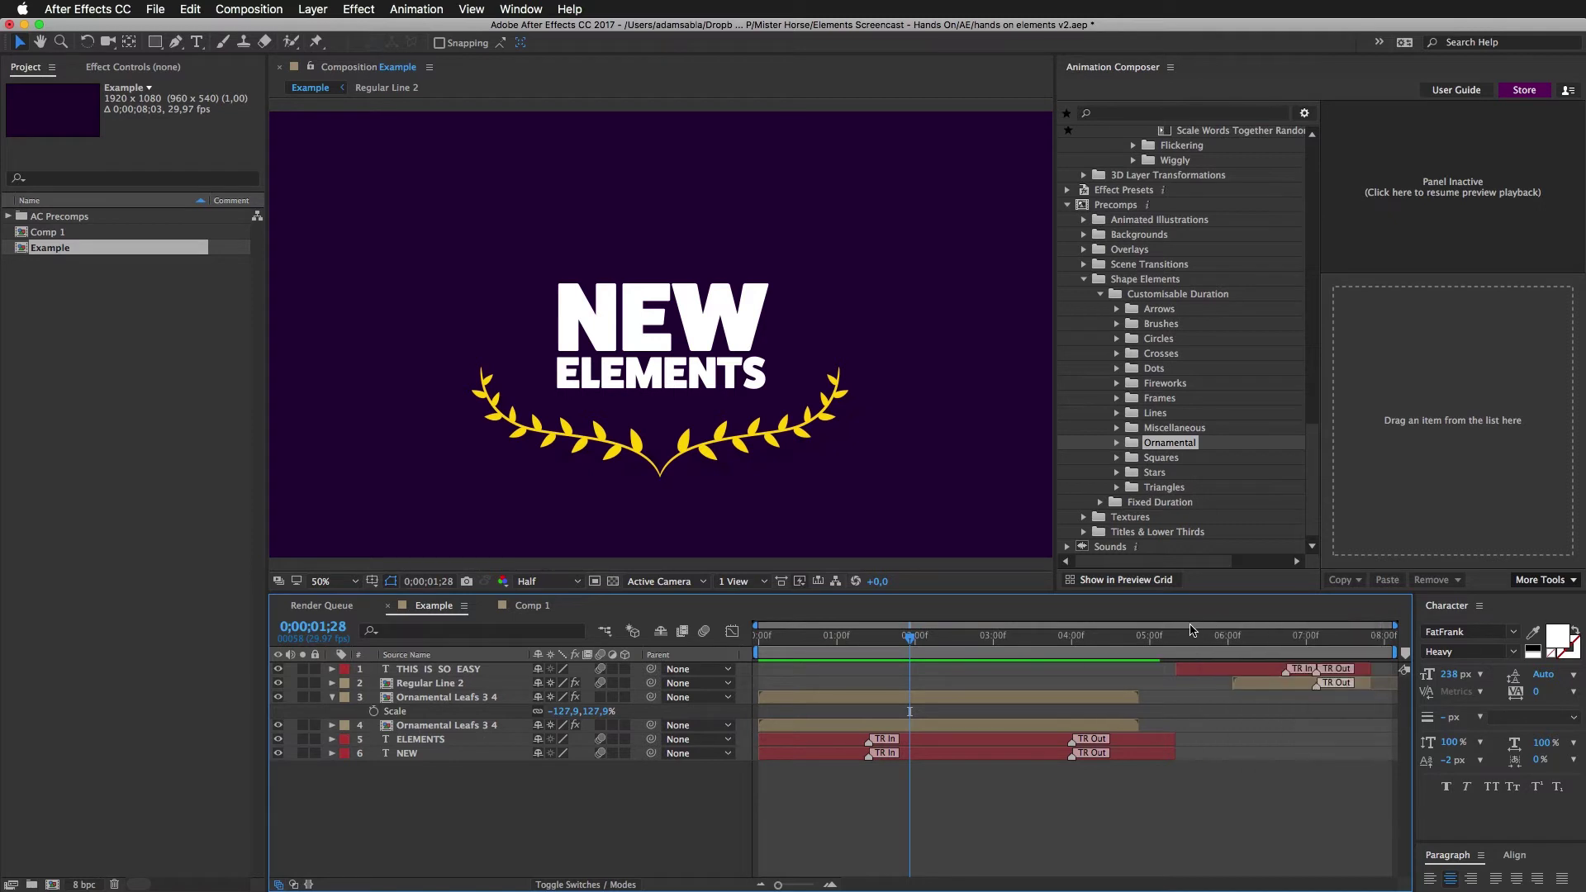
left_click_drag(1193, 630, 1305, 646)
left_click(529, 605)
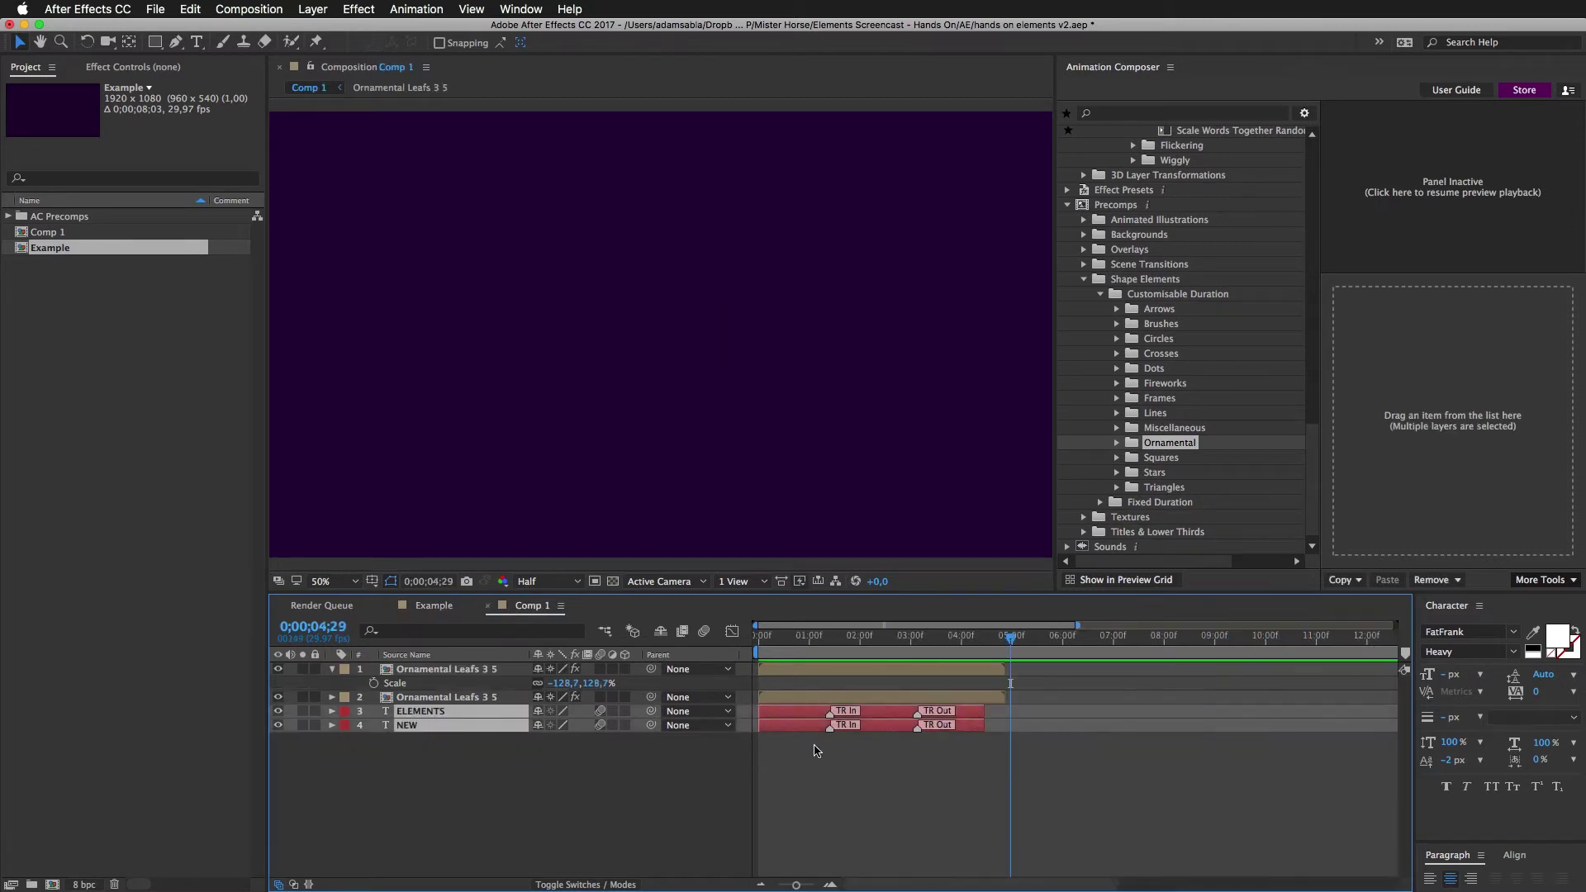
- At about 5;04, add a new text layer reading 'IT IS SO SIMPLE'
left_click_drag(1016, 641, 1019, 643)
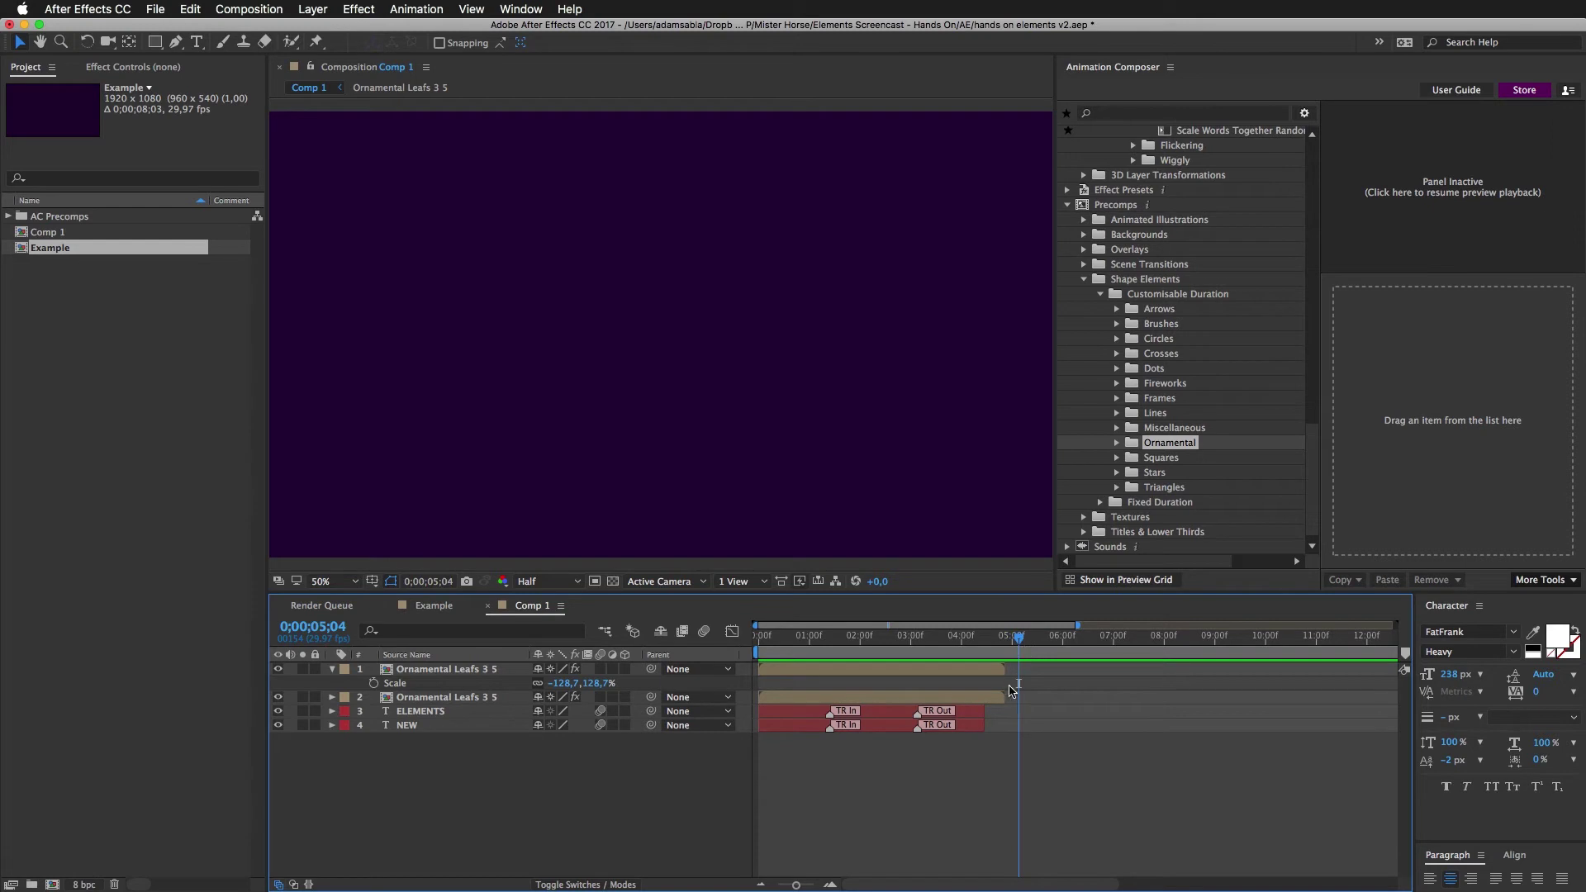
left_click(313, 9)
mouse_move(322, 25)
left_click(583, 28)
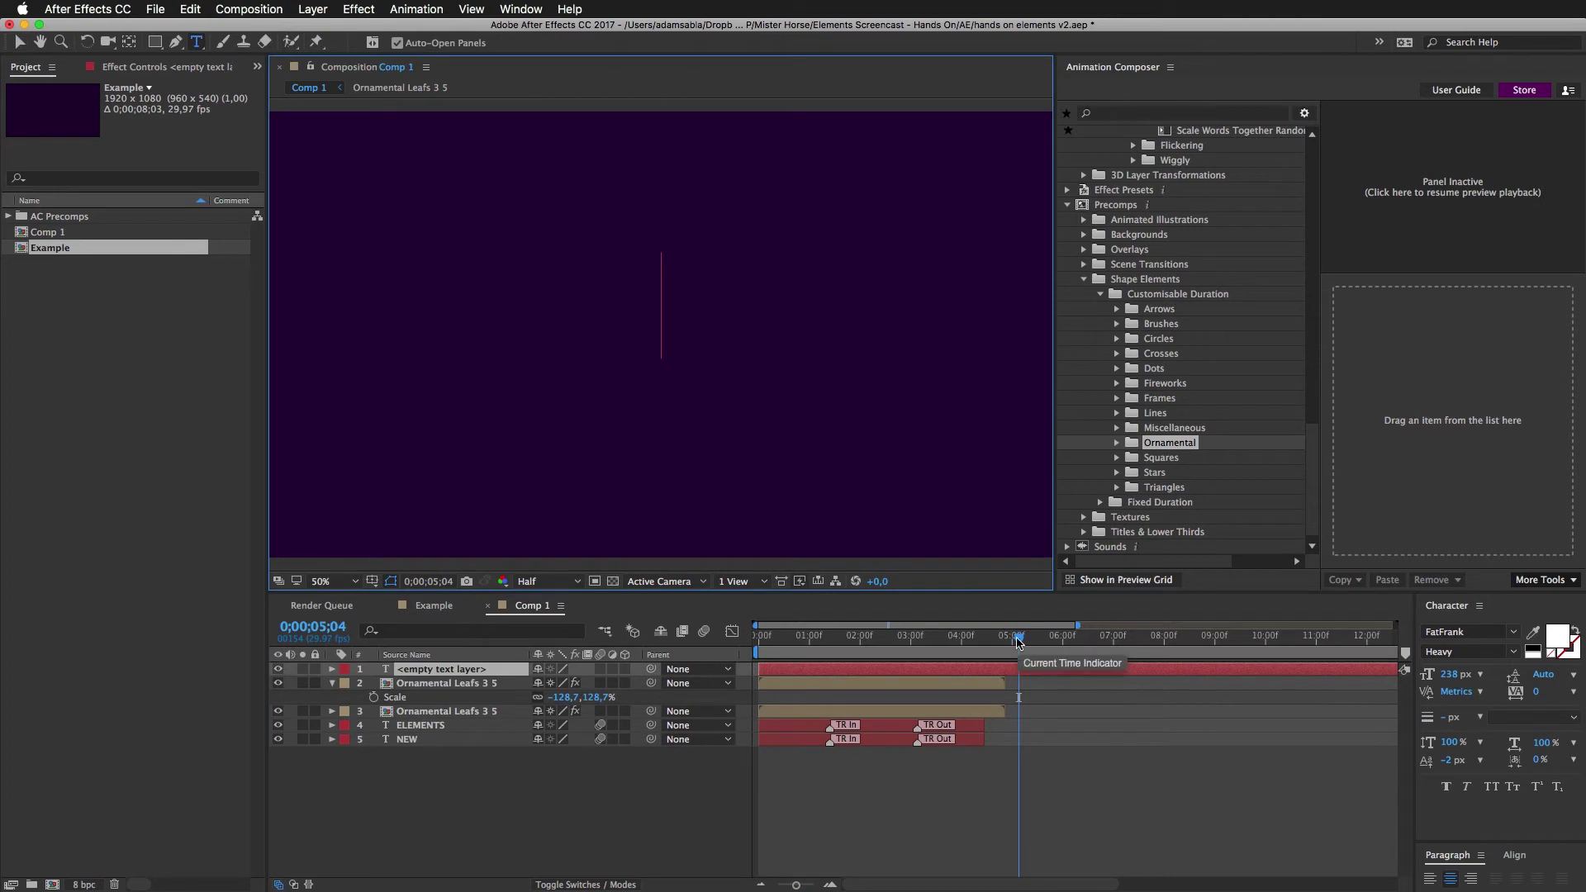
type("IT")
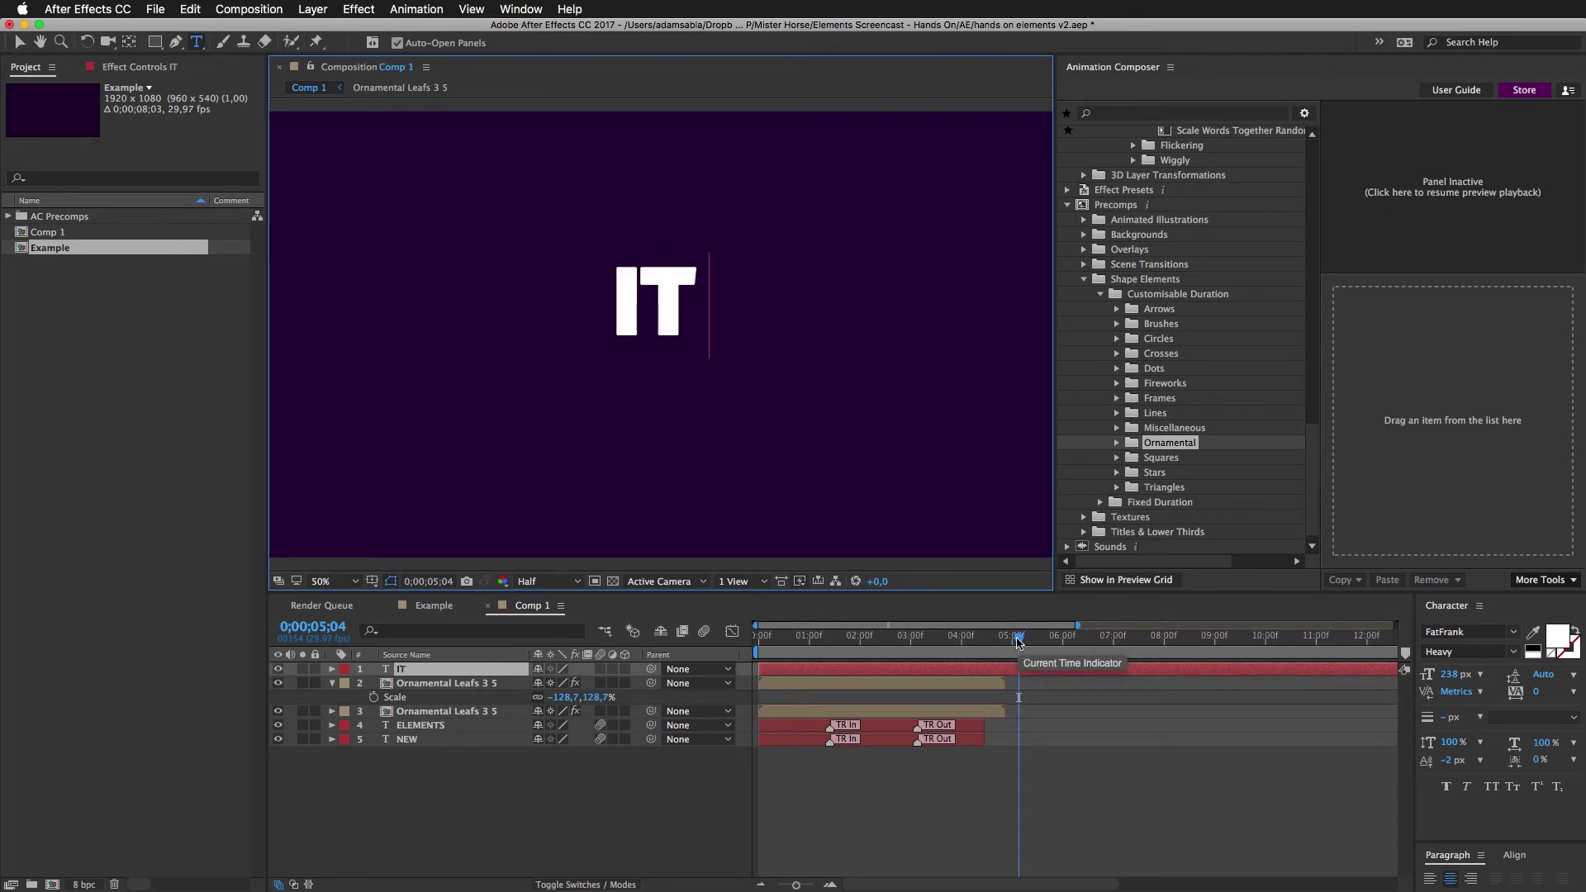
type(" IS SO S")
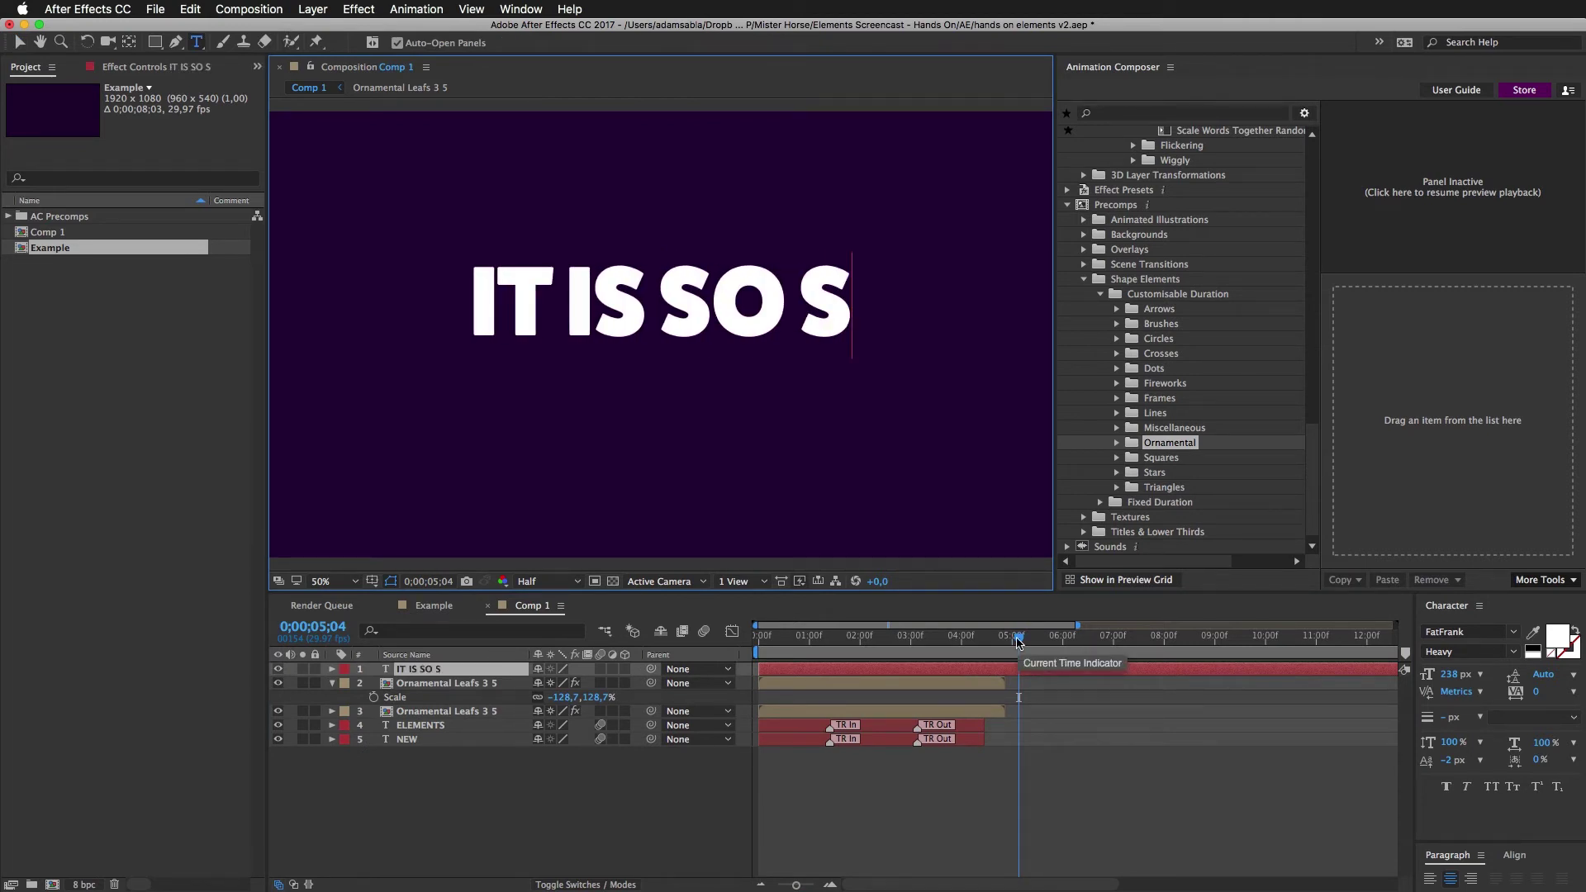
type("IMPLE")
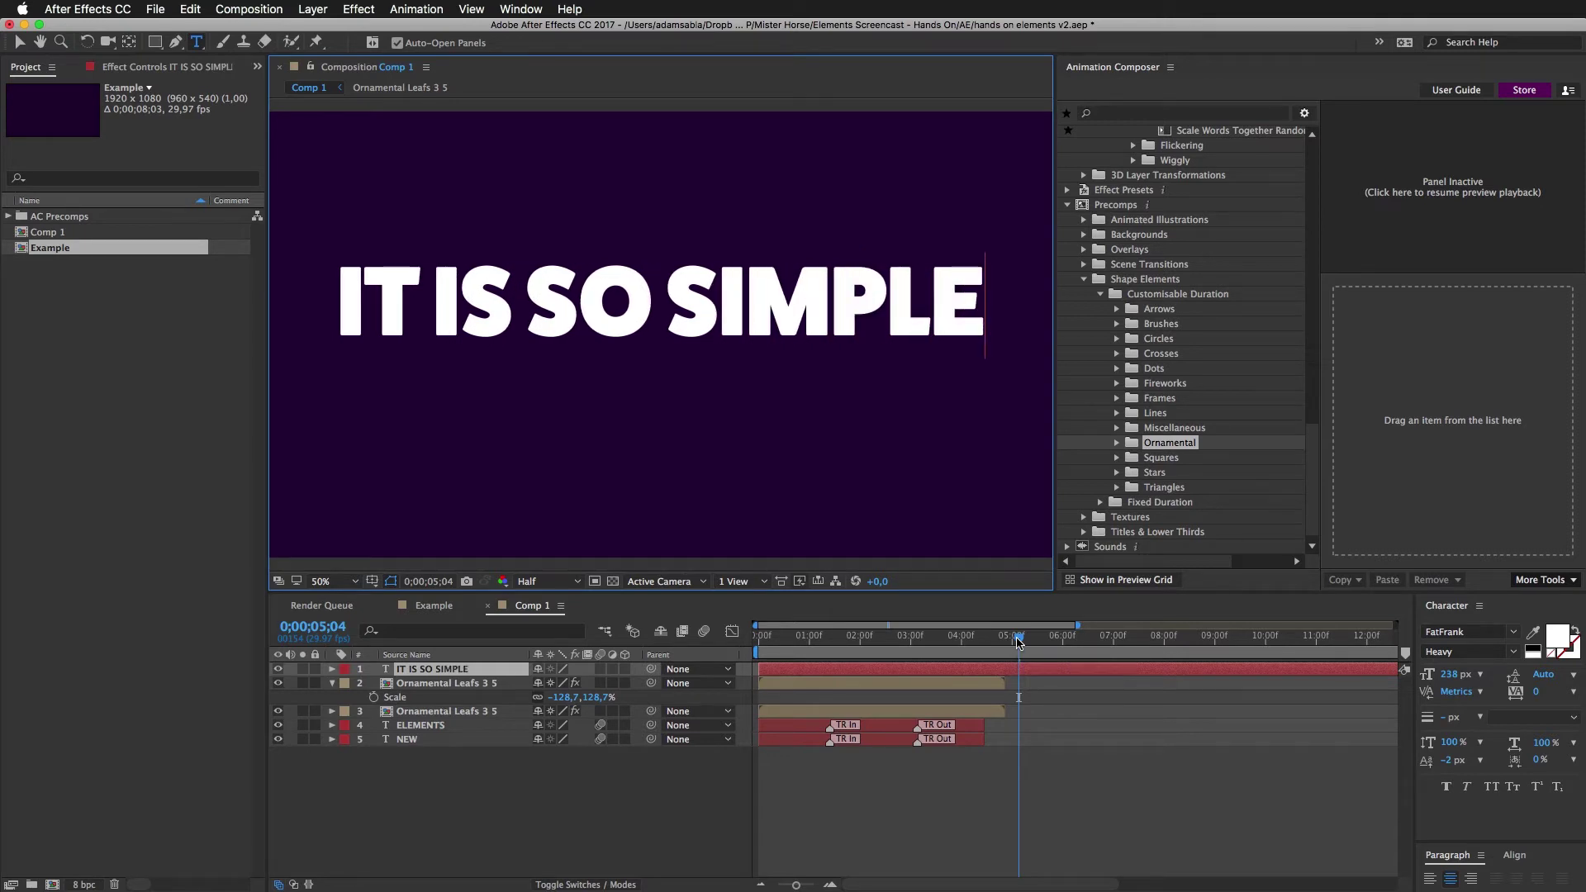
key("Escape")
- Shrink IT IS SO SIMPLE to about 125 px and add extra spaces between its words
left_click_drag(1450, 681, 1337, 658)
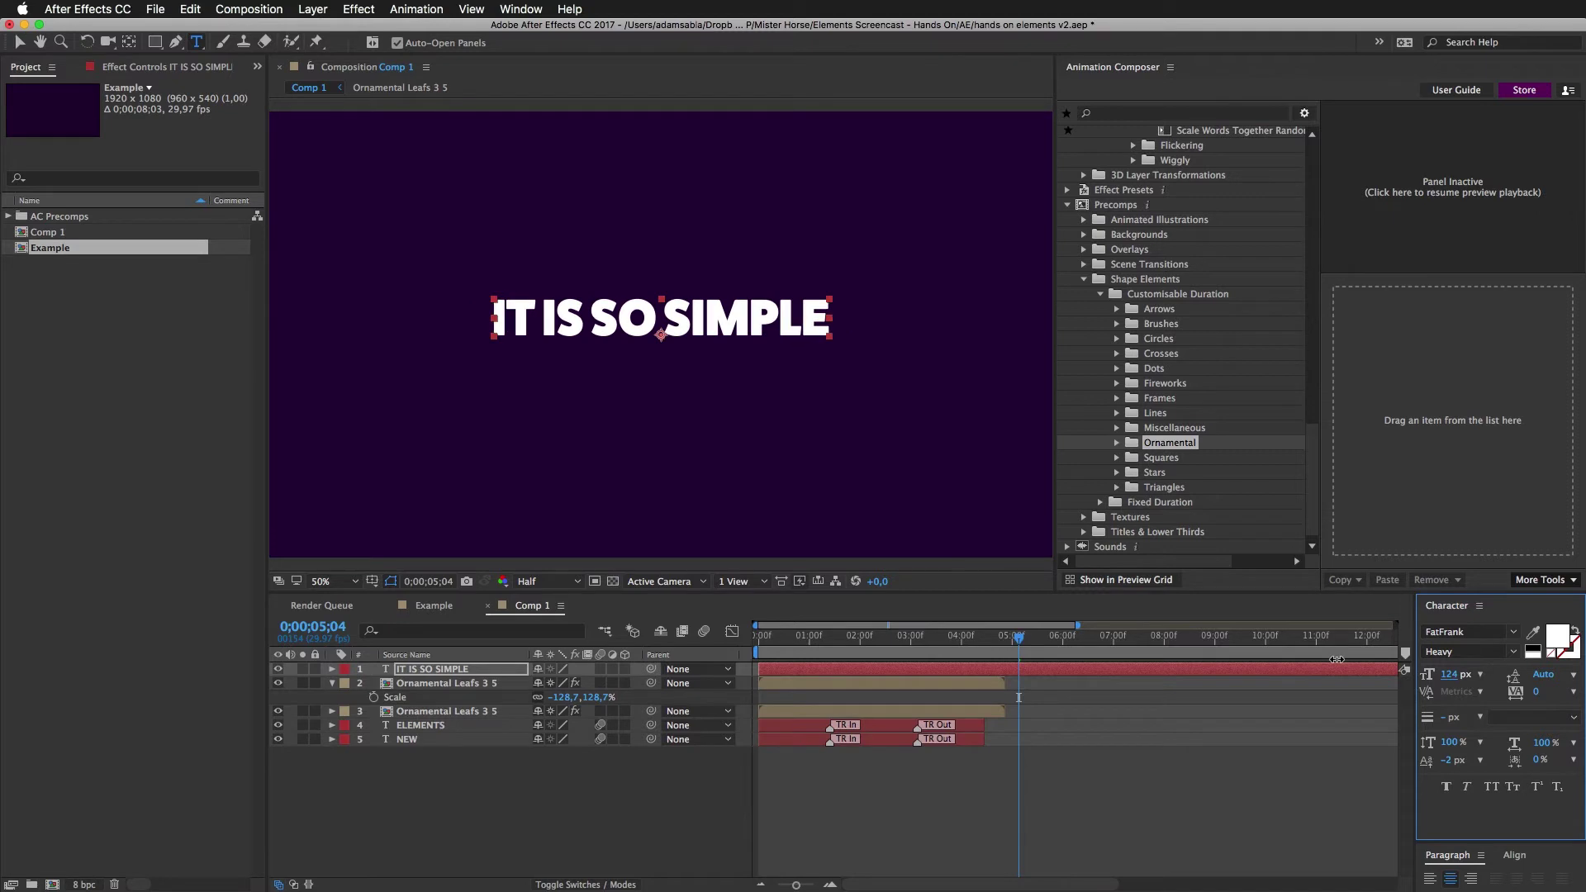
left_click(658, 315)
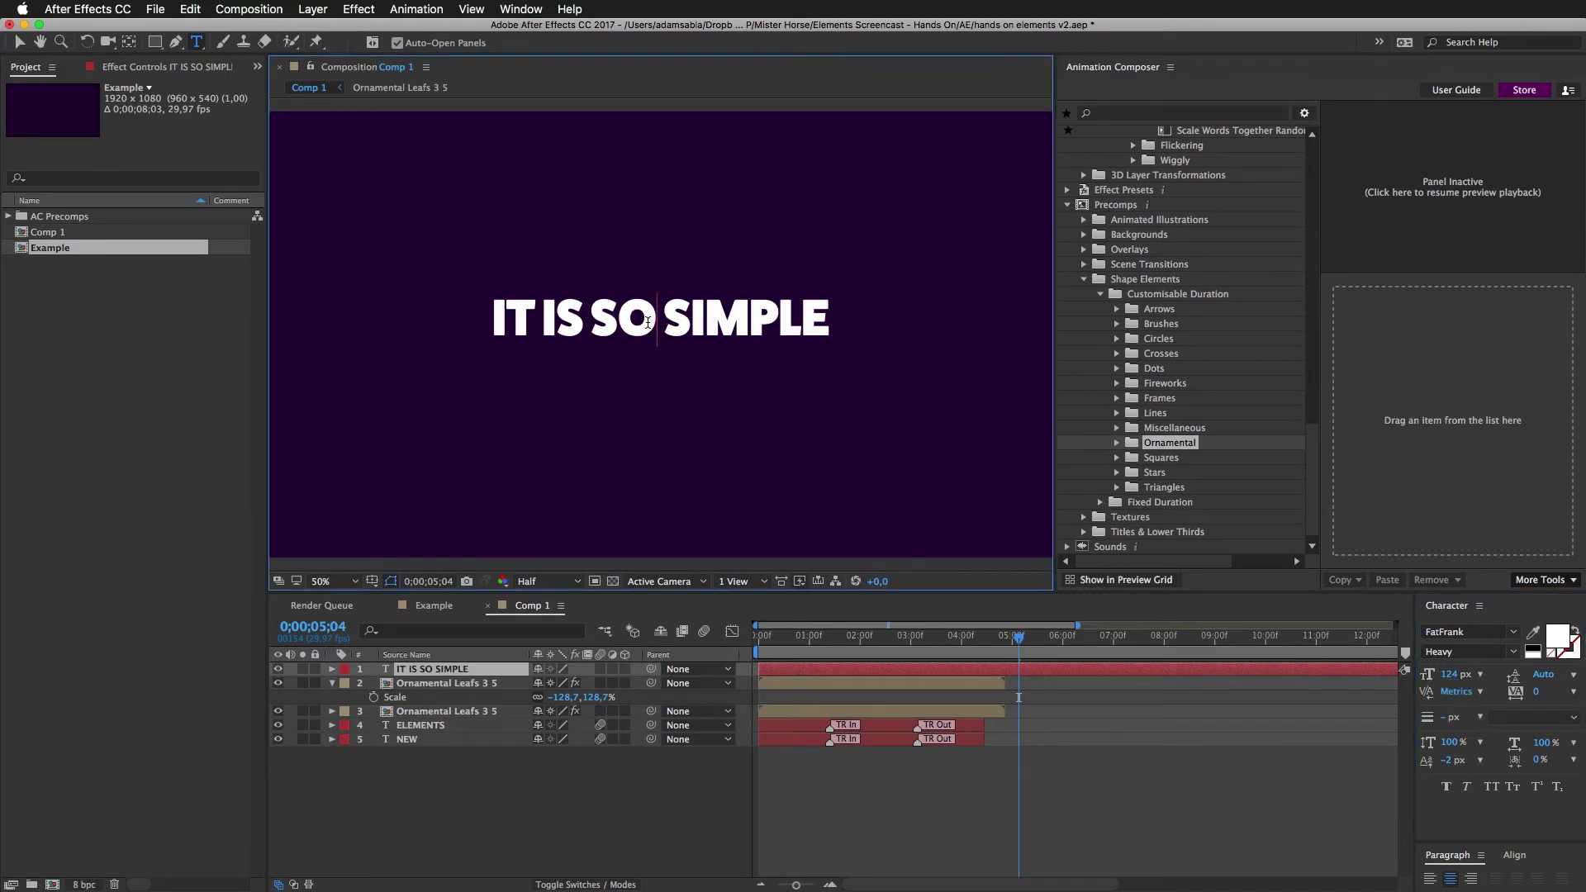
left_click(587, 318)
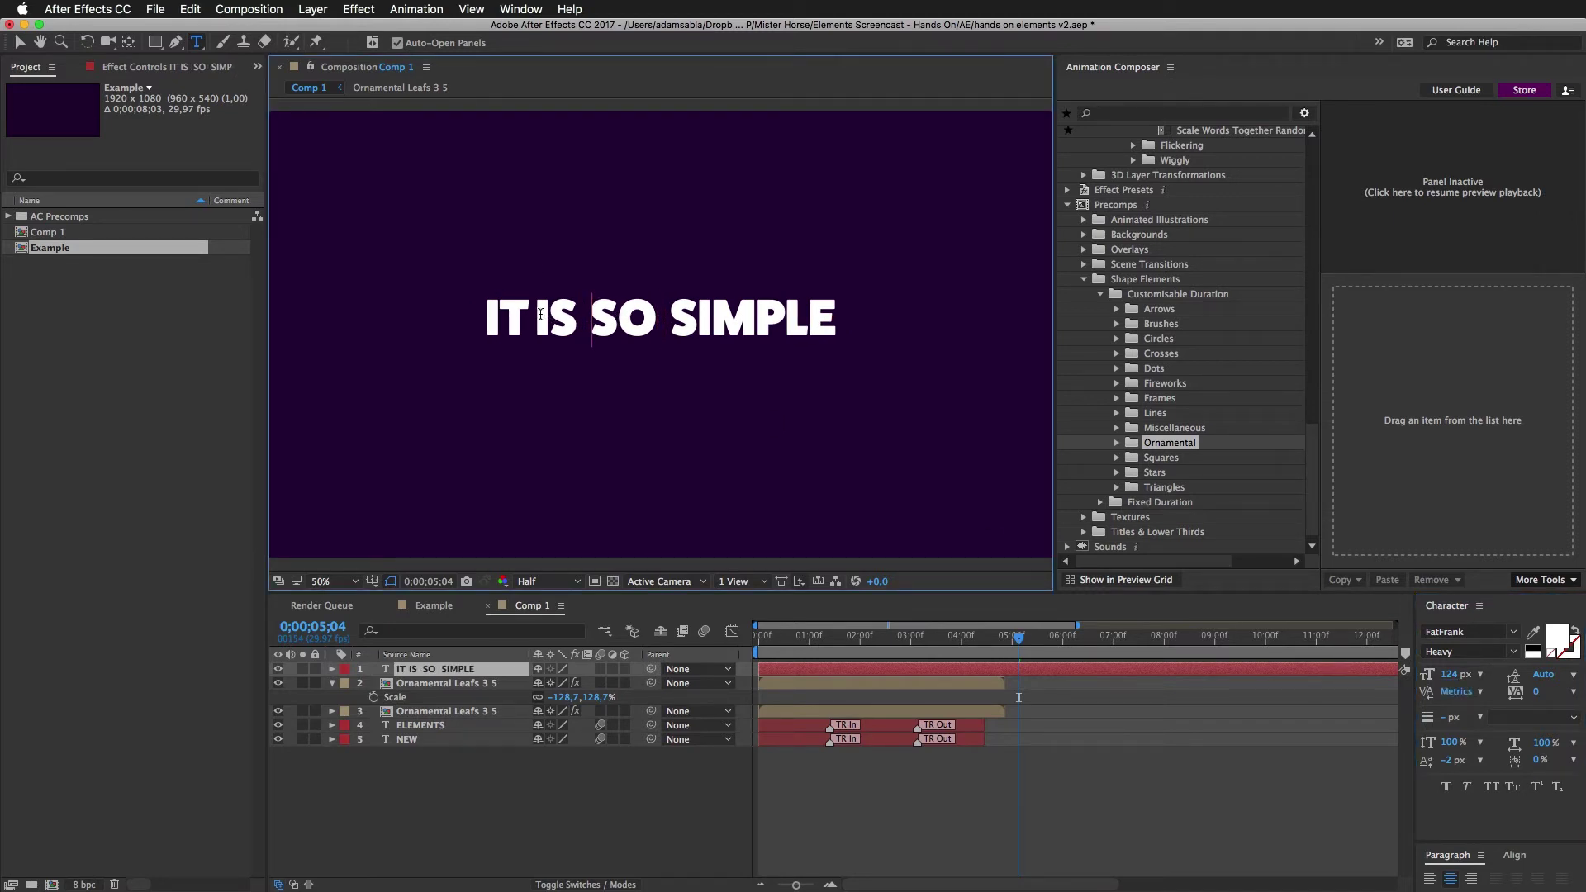
key("Escape")
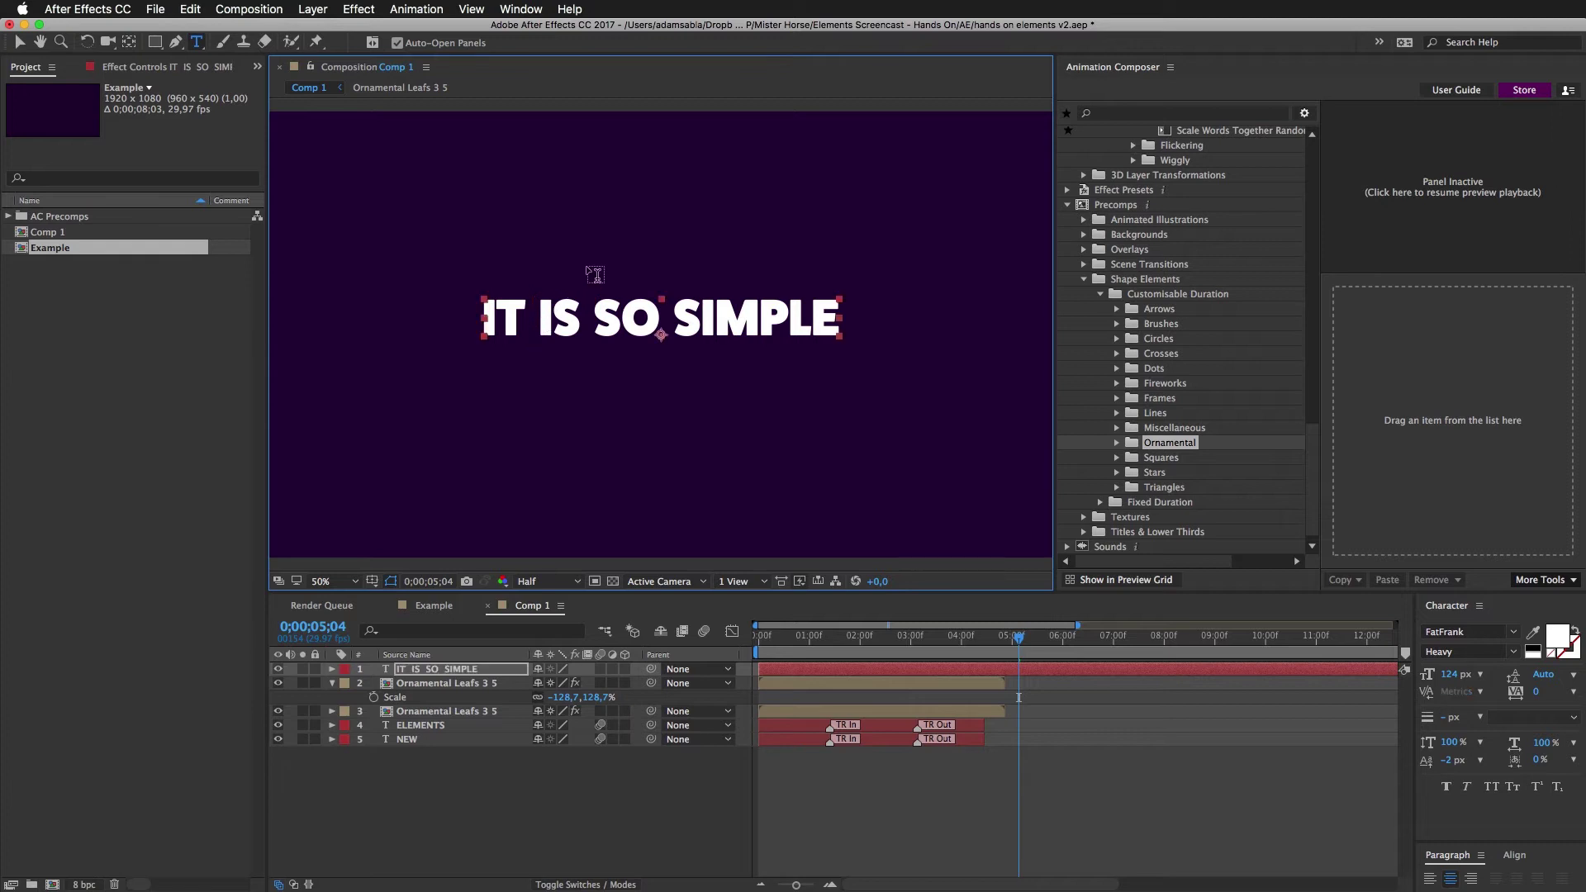
- Nudge the title slightly lower, checking position against the safe area guides
key("v")
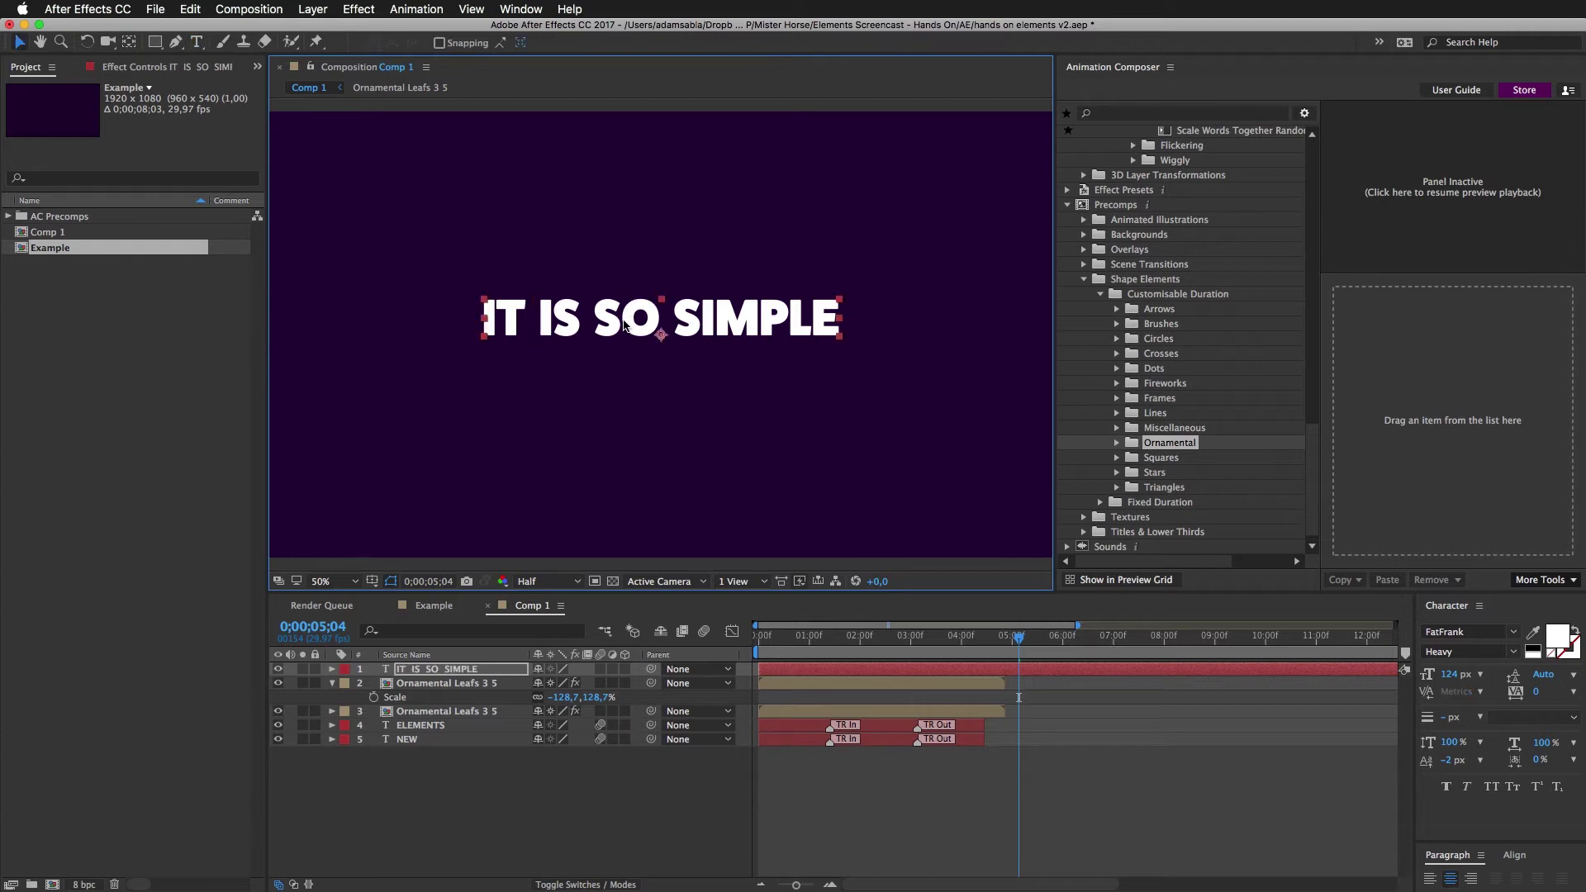
left_click_drag(626, 331, 625, 336)
key("apostrophe")
key("shift+Down")
key("shift+Down")
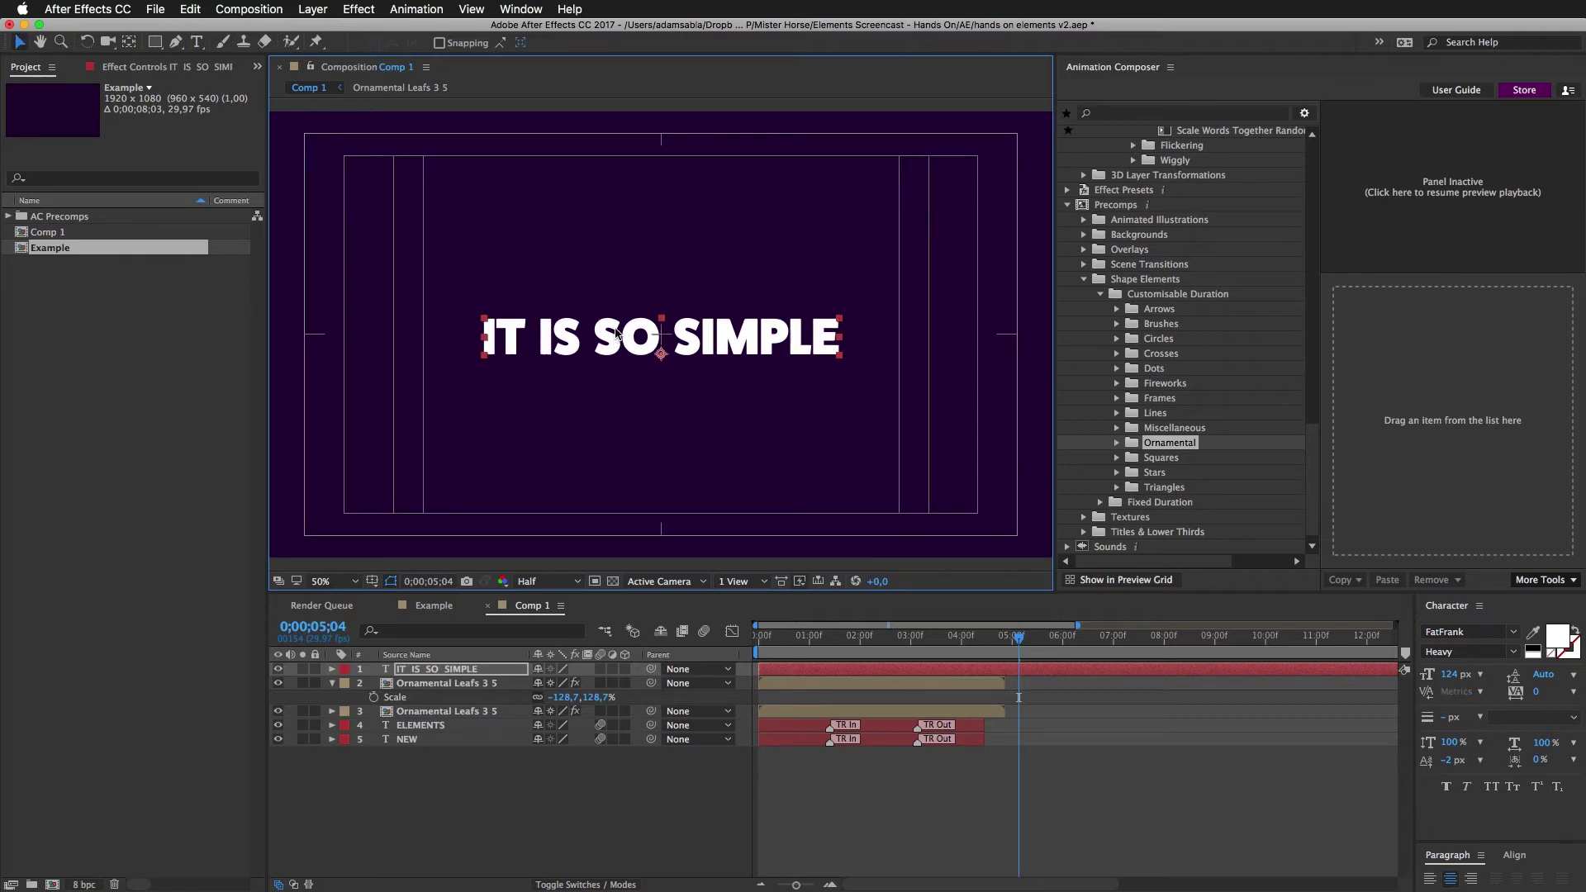
key("apostrophe")
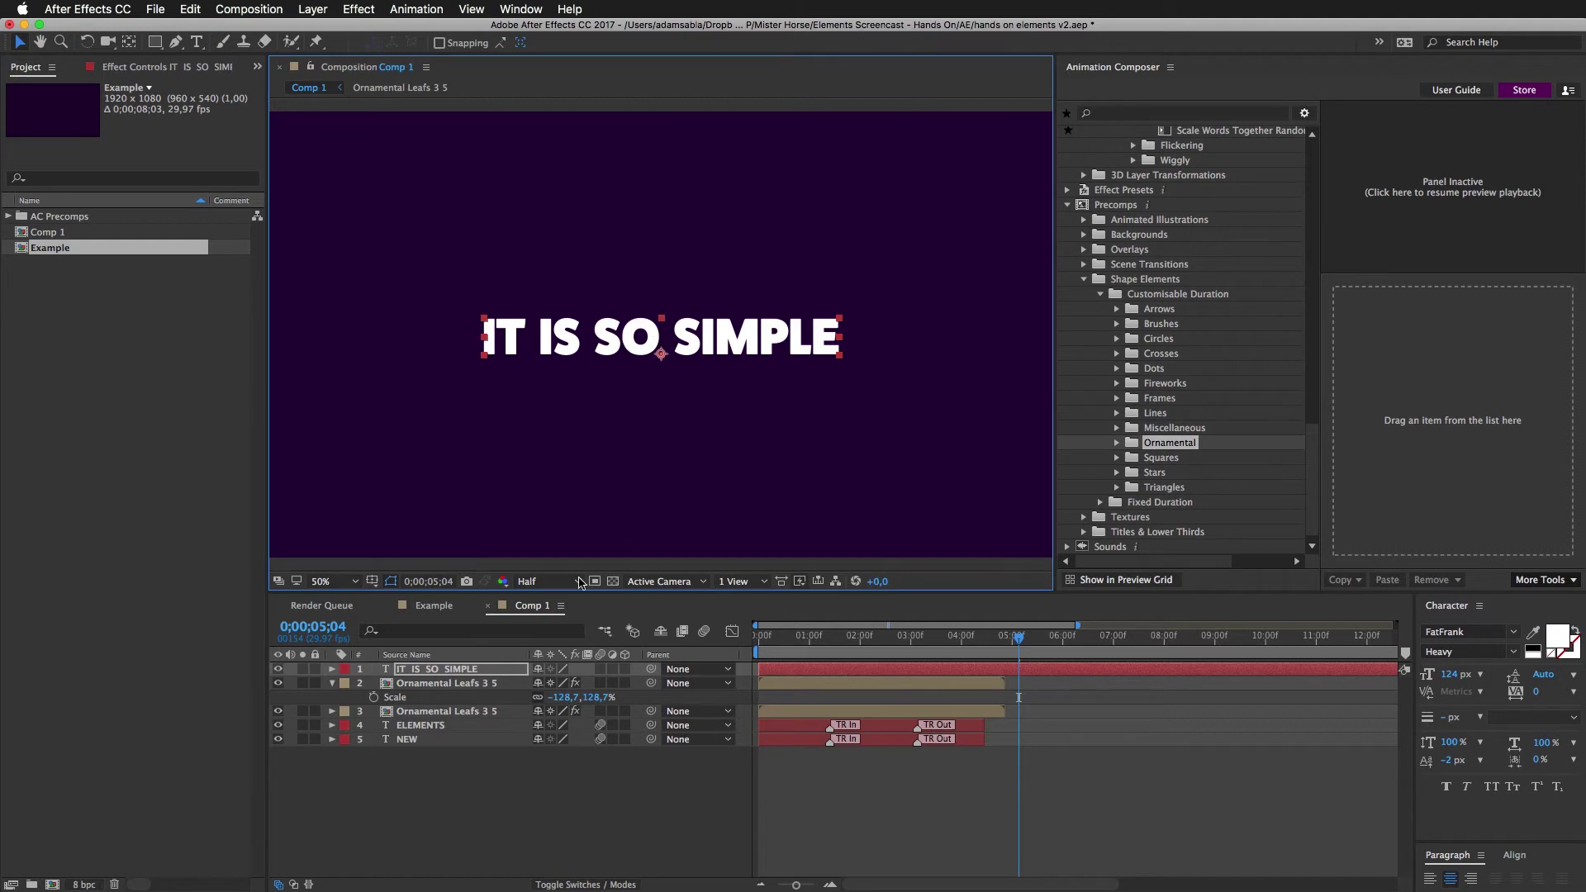
left_click(634, 384)
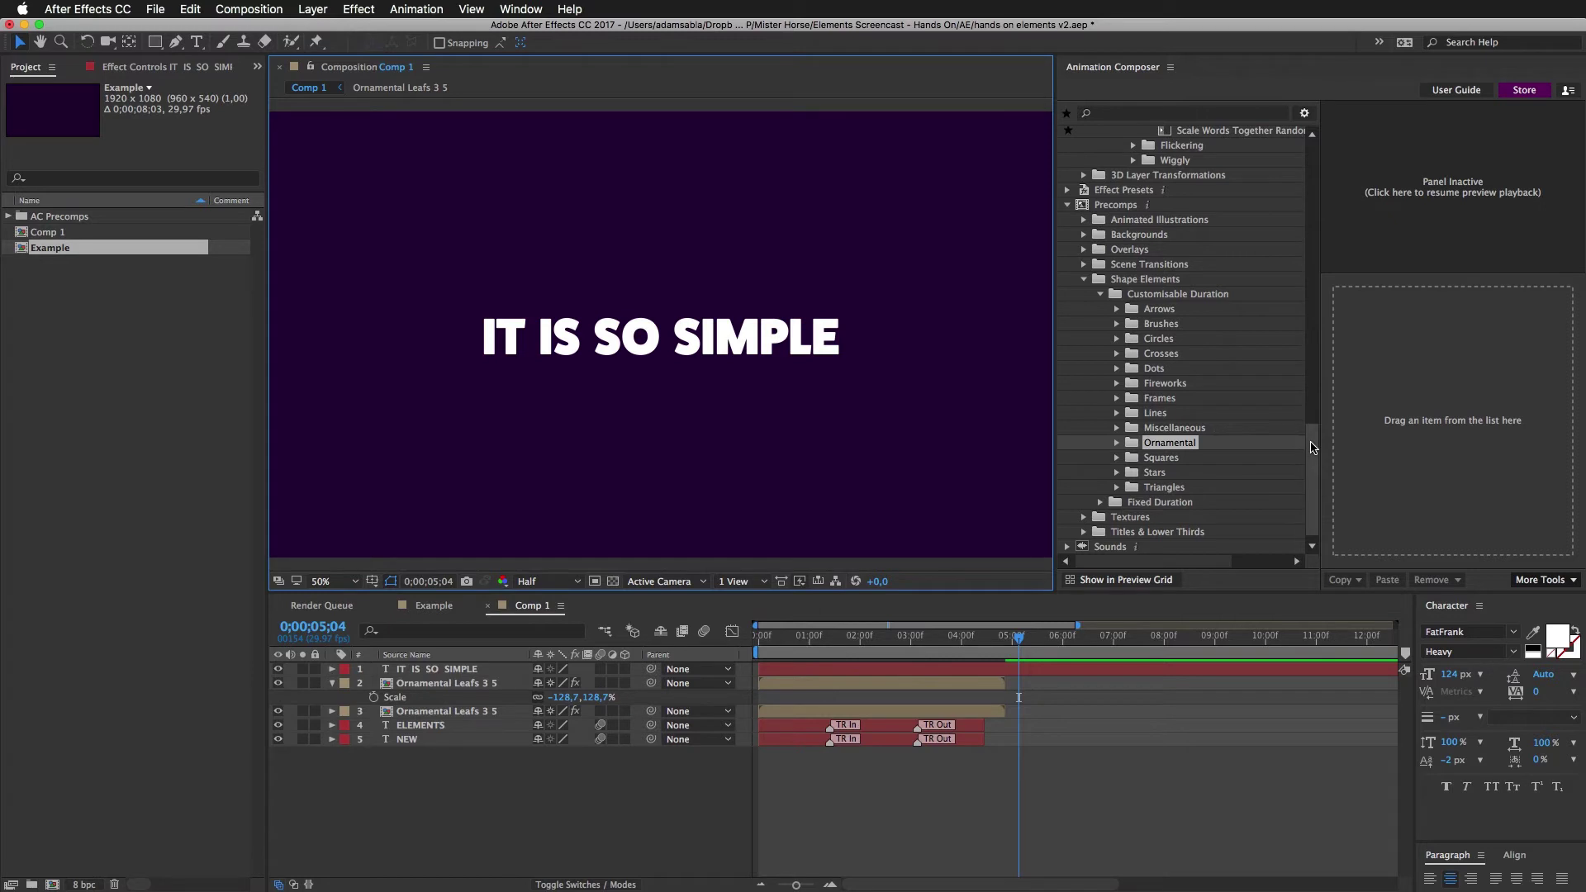
scroll(1302, 367, "up", 6)
- Open the Scale > Basic text presets in Animation Composer's Preview Grid
scroll(1301, 368, "up", 4)
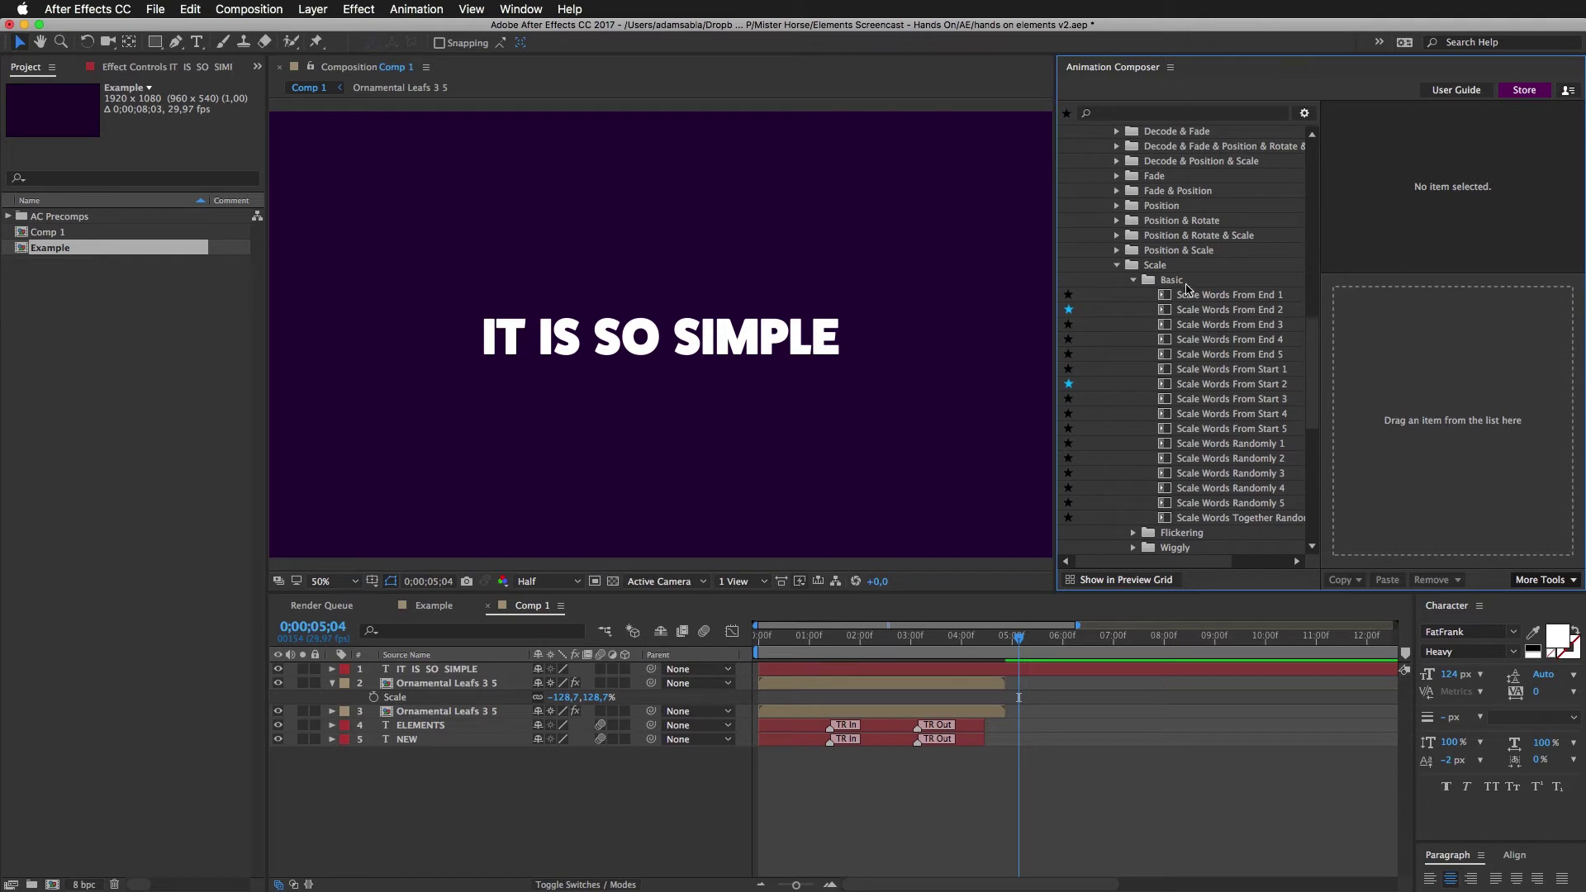
mouse_move(1198, 281)
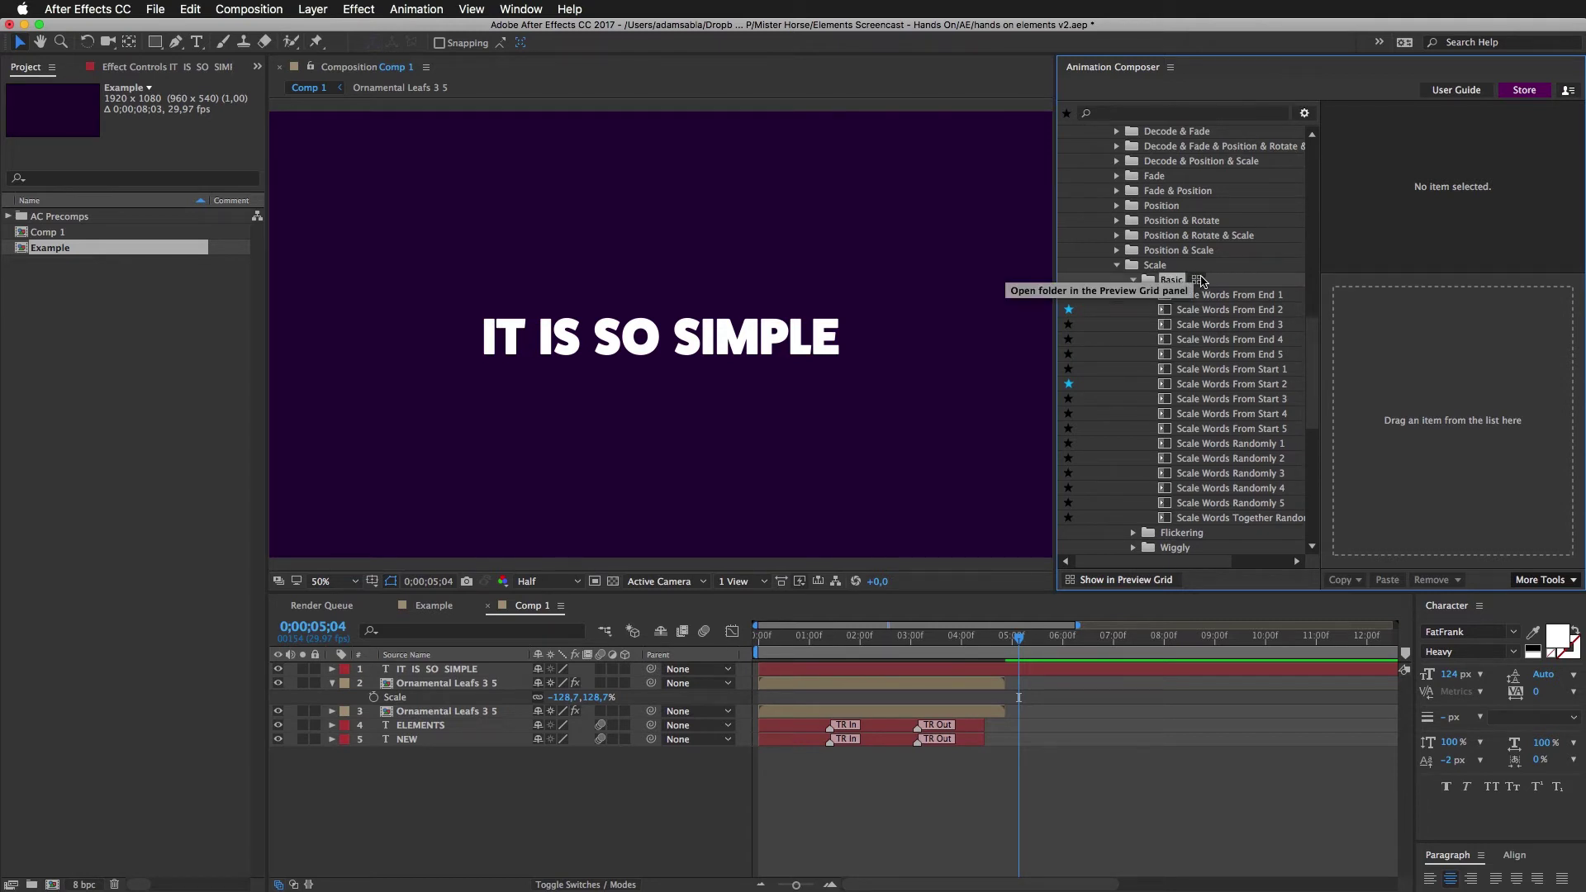
left_click(1197, 281)
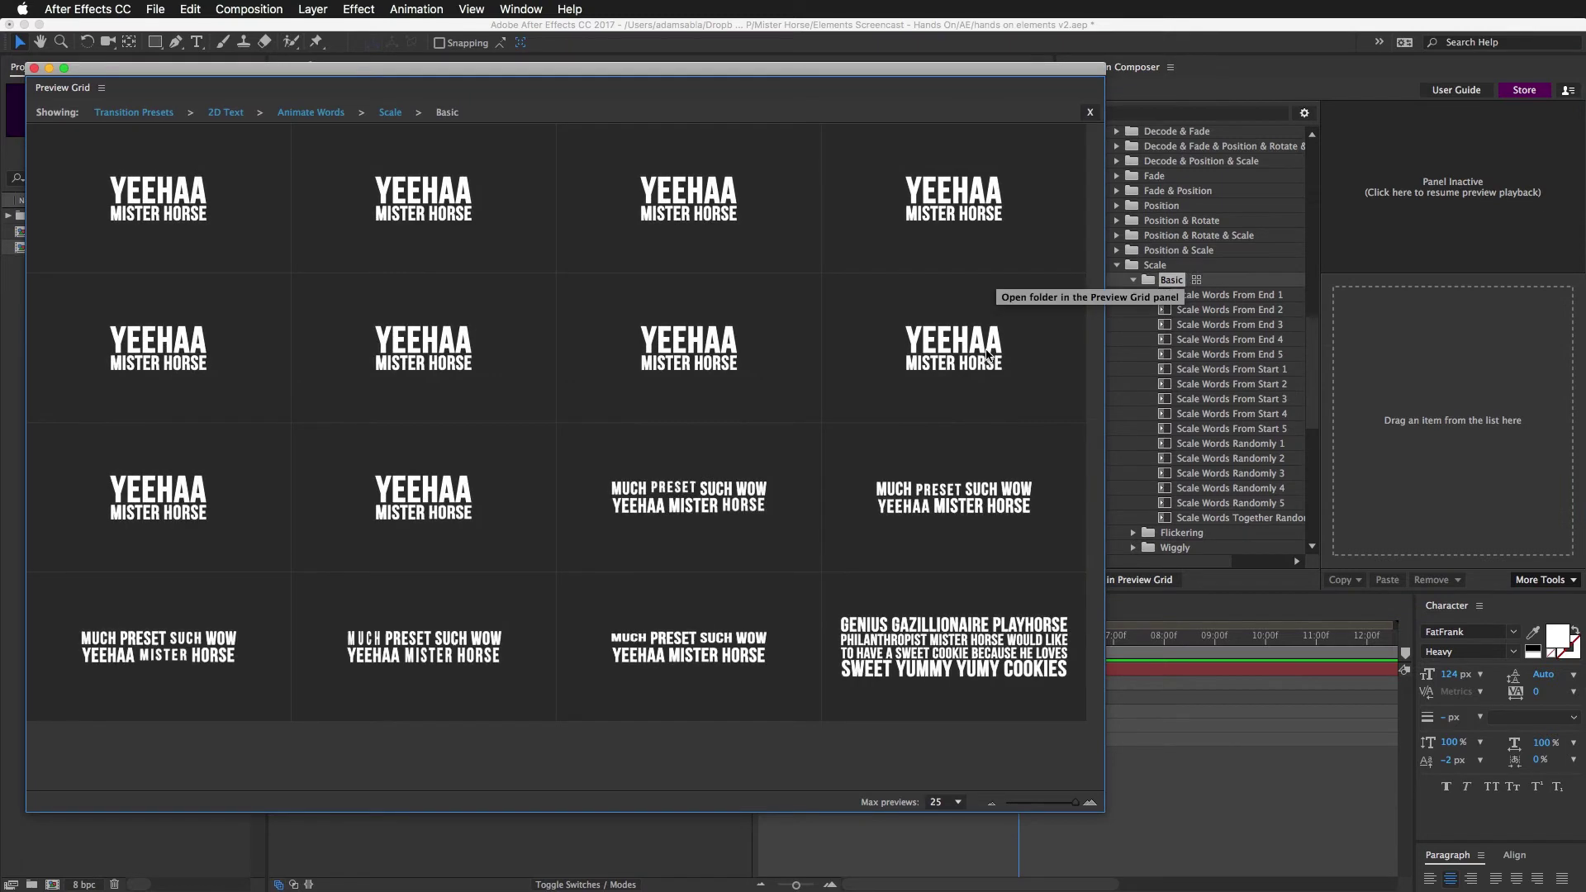
- Apply Scale Words From Start 2 with Animate In to the selected IT IS SO SIMPLE layer
left_click(926, 223)
left_click(692, 285)
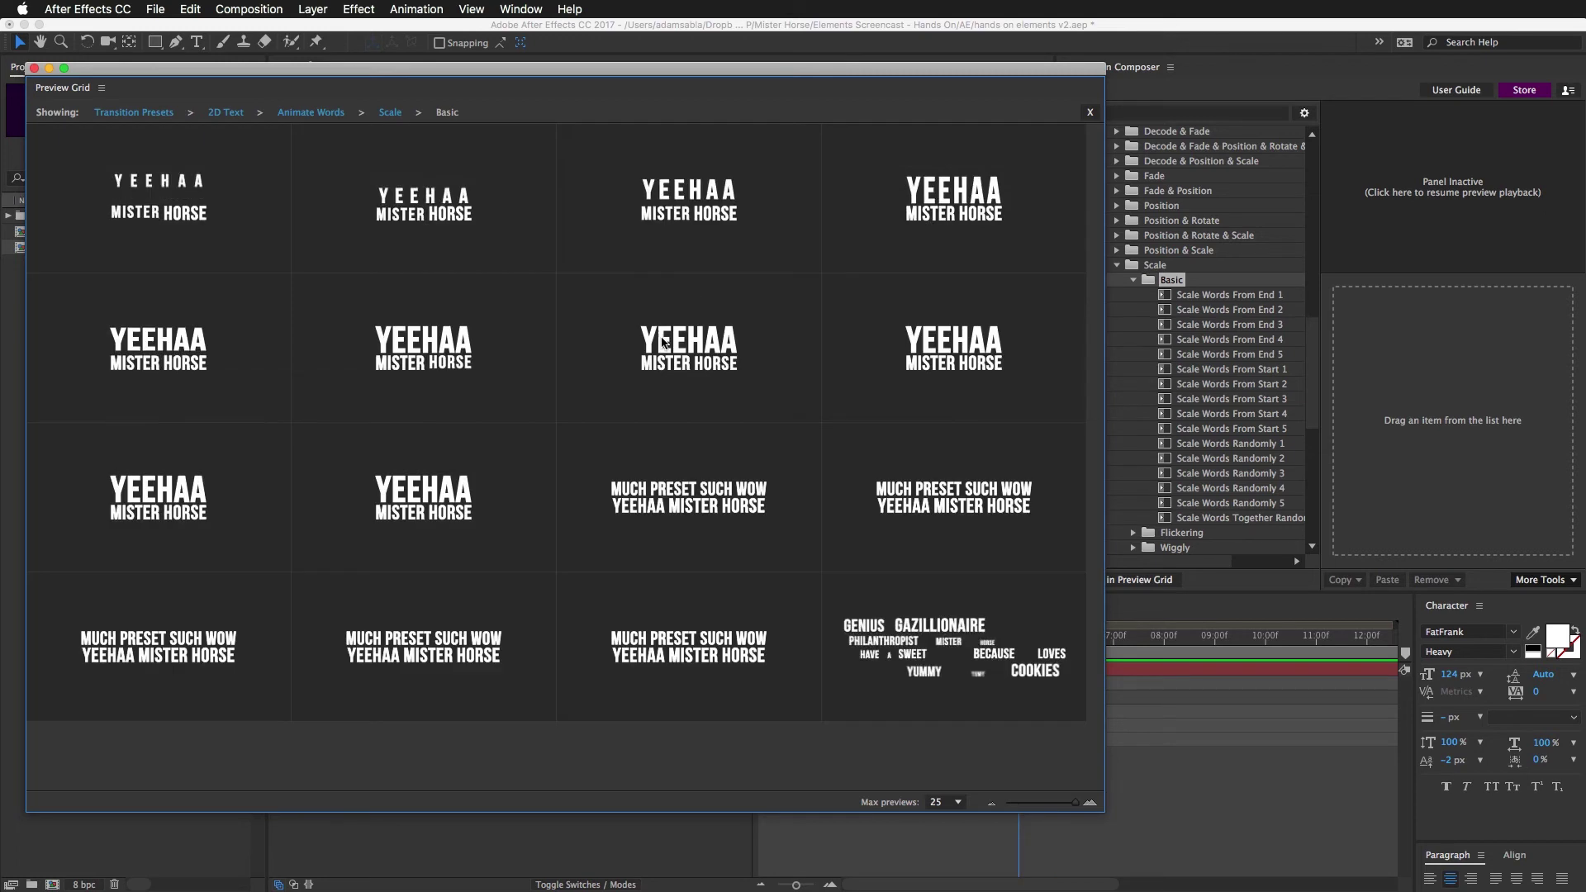
left_click(653, 339)
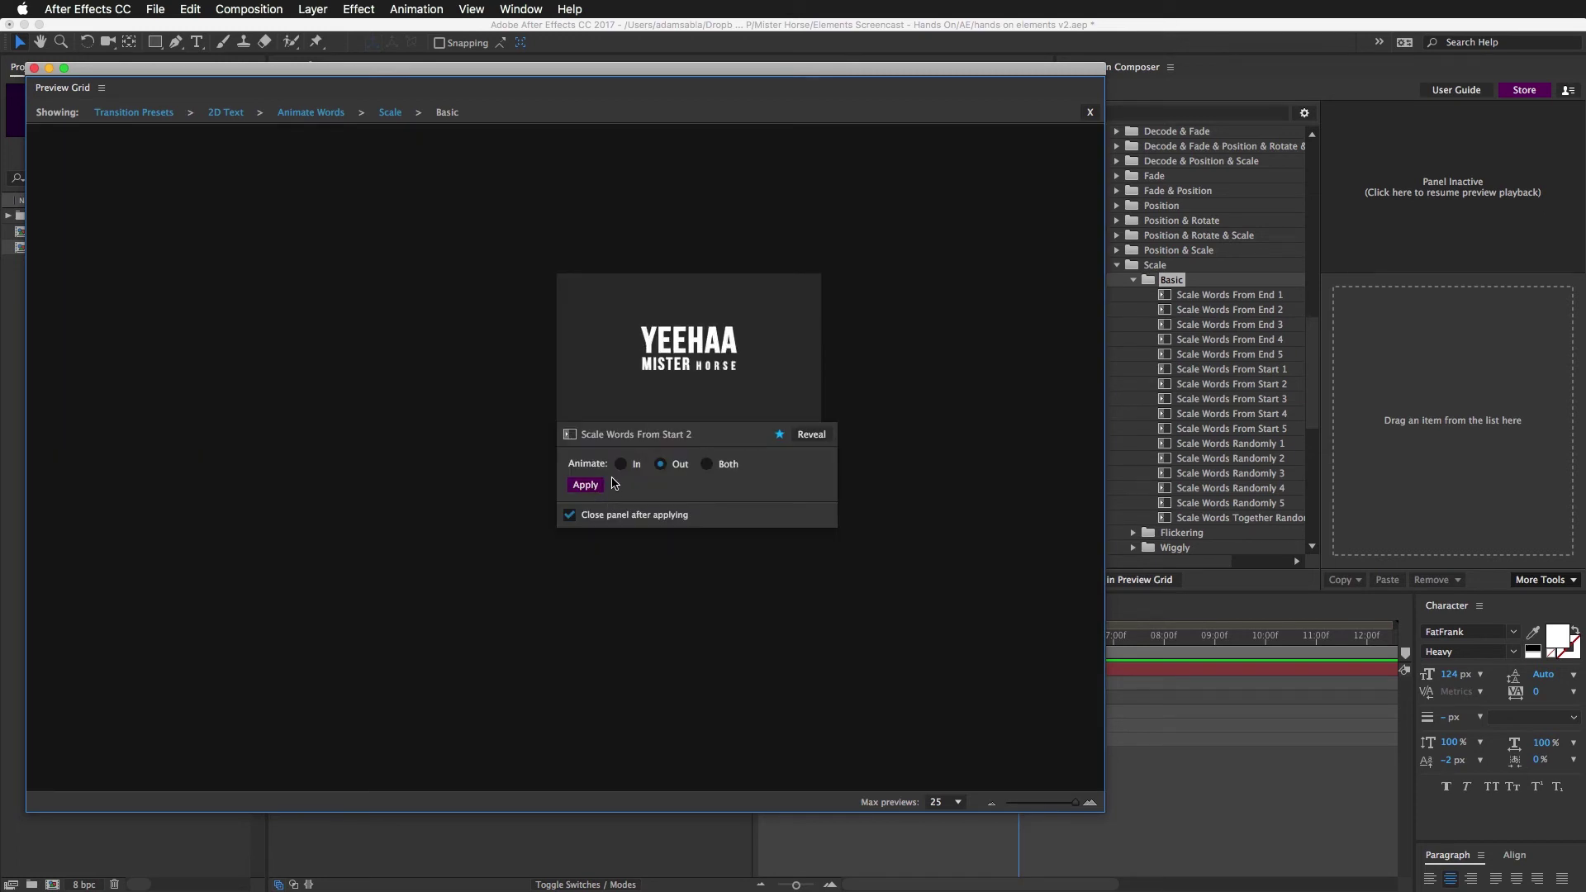
left_click(621, 463)
left_click(586, 486)
left_click(1235, 670)
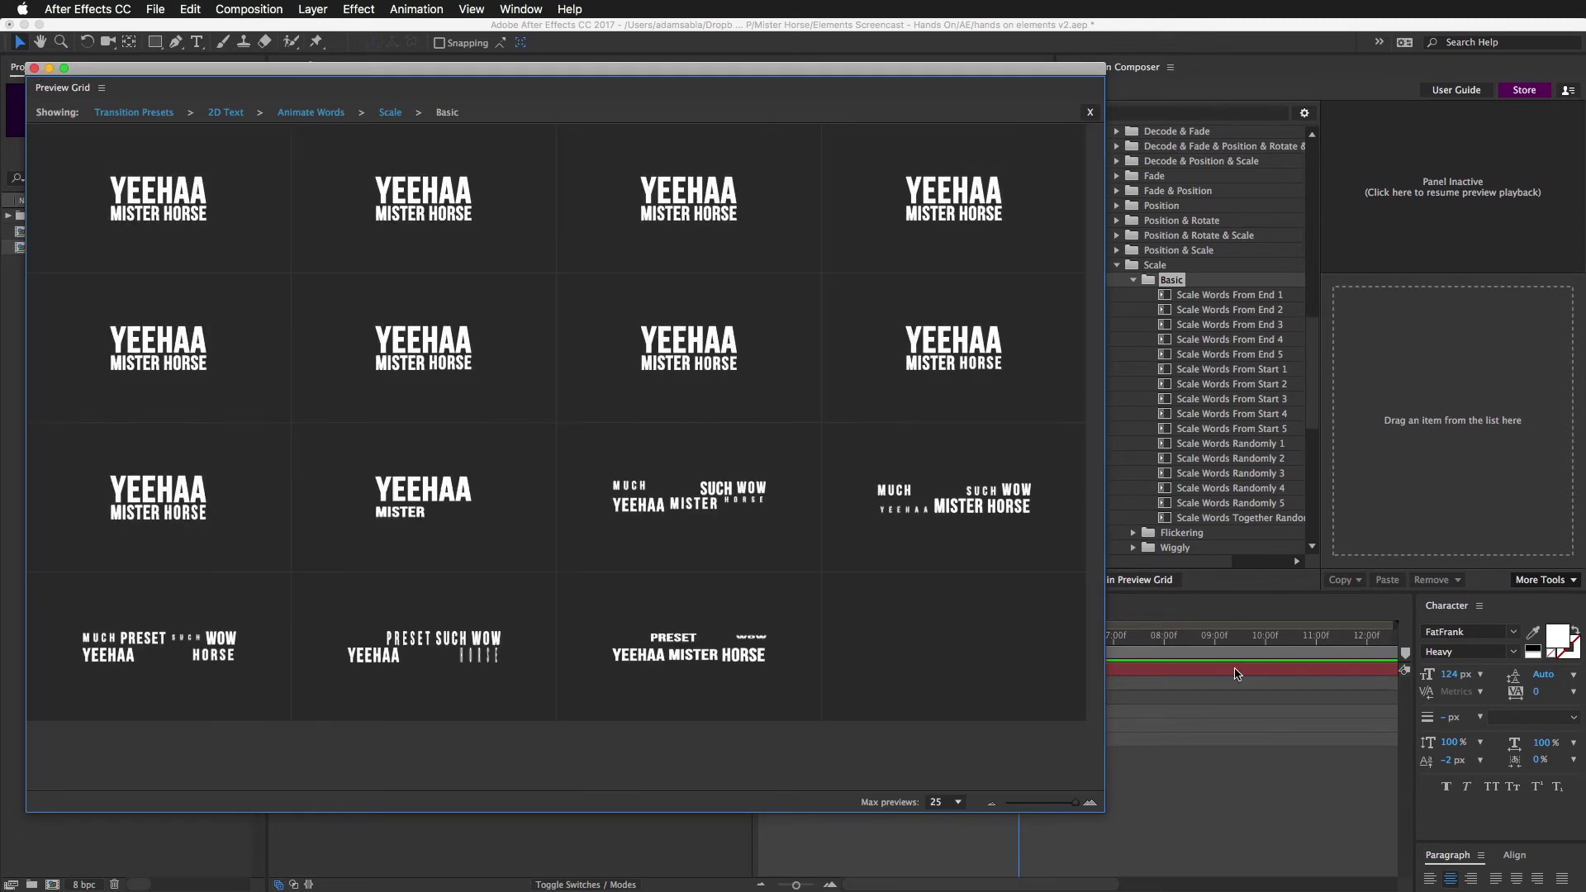
left_click(1235, 670)
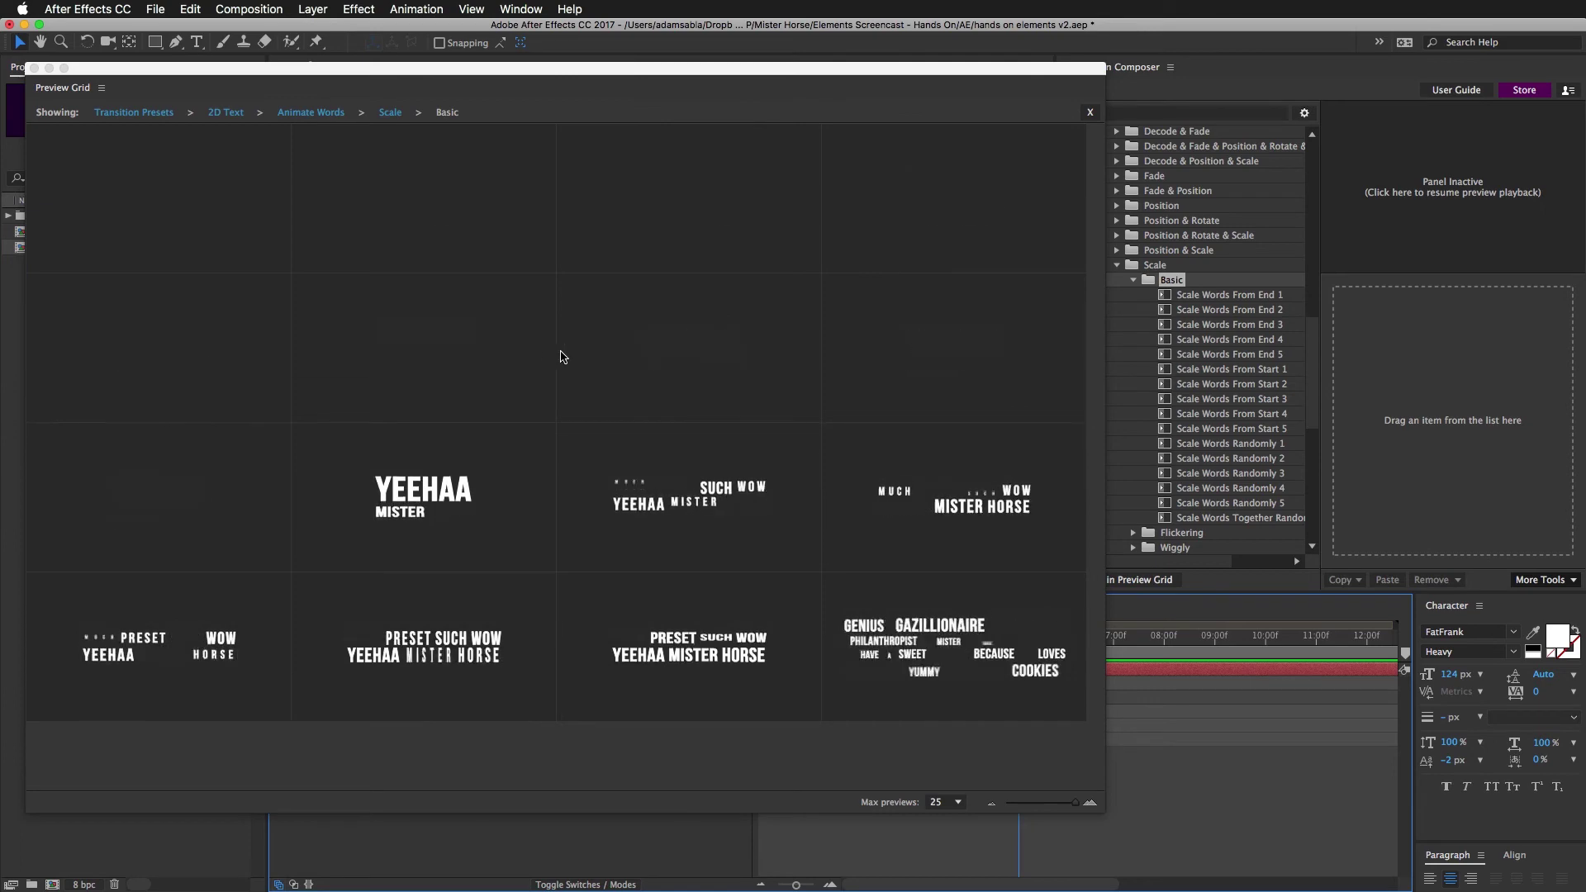
left_click(583, 397)
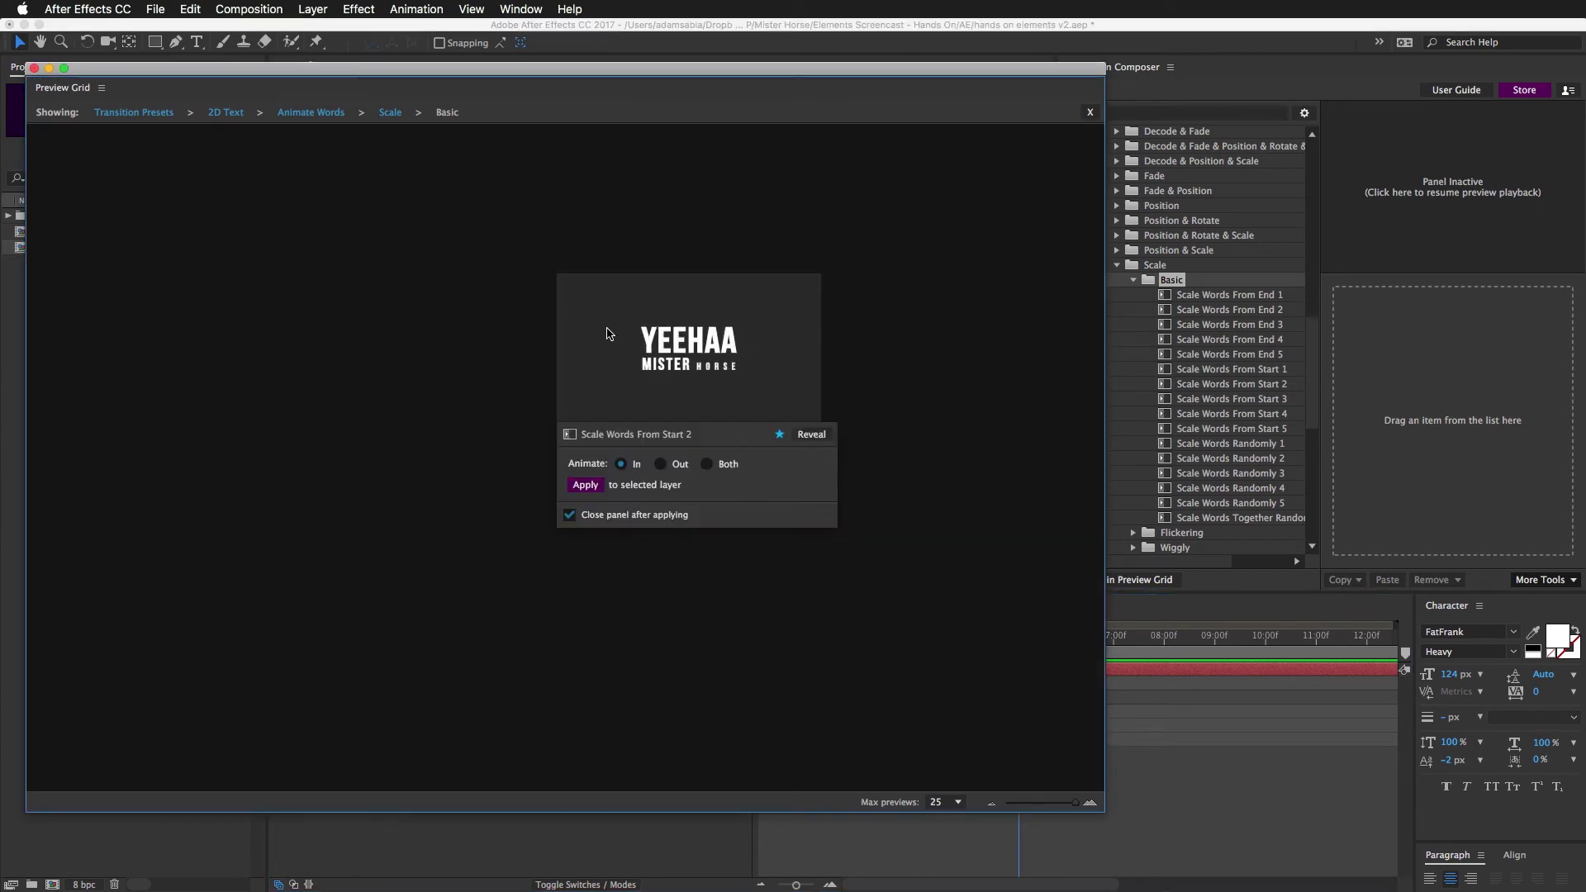
left_click(586, 485)
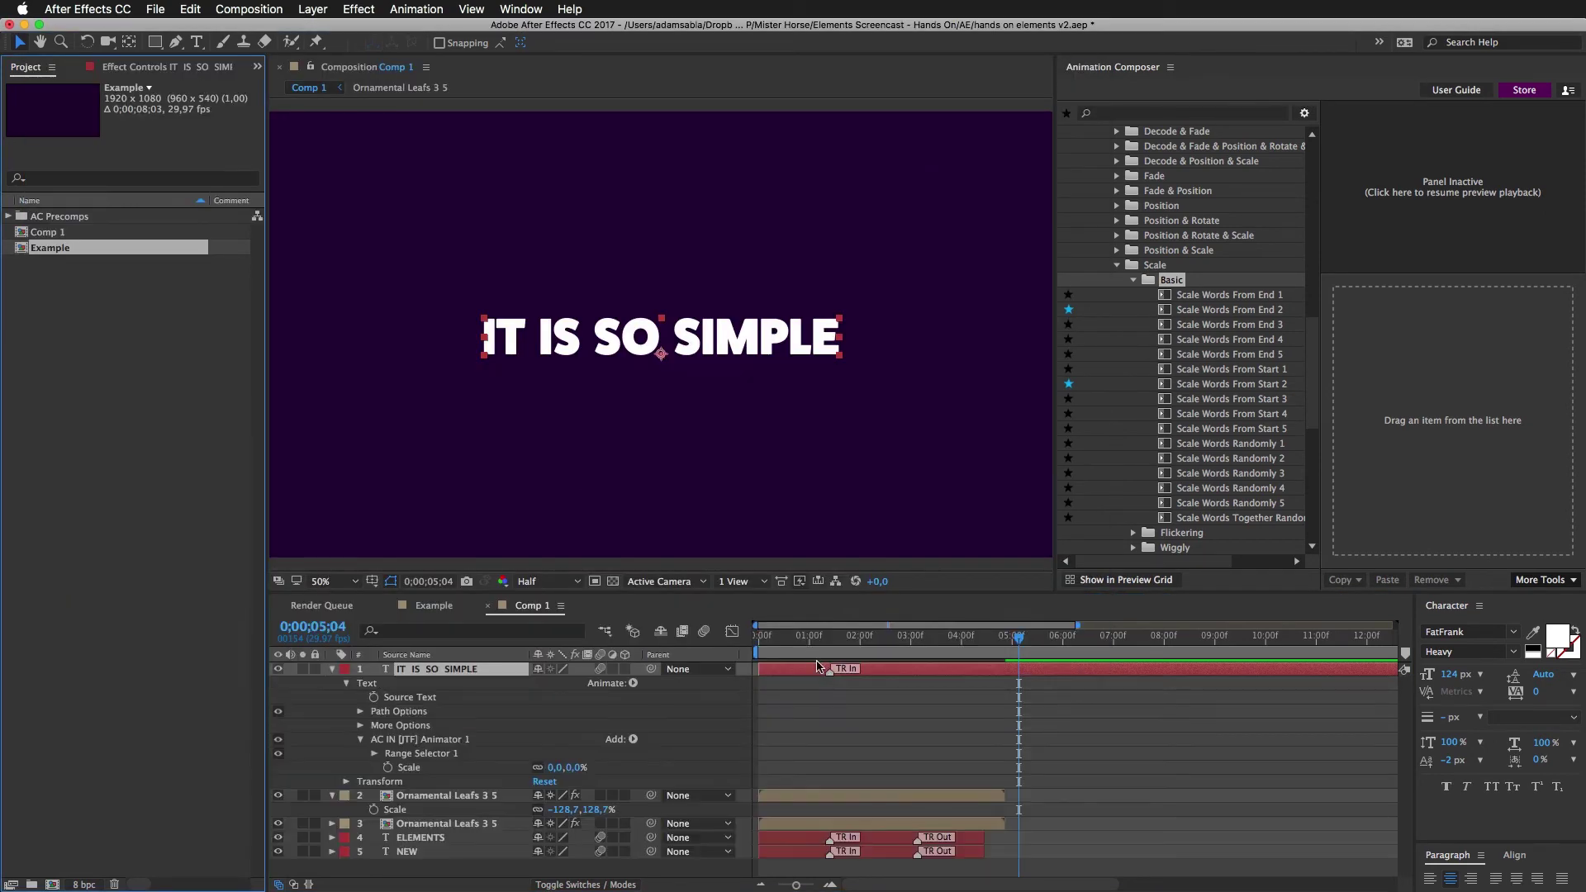
- Collapse layer properties and trim the title layer's start to the playhead
left_click(972, 713)
key("u")
left_click(1004, 673)
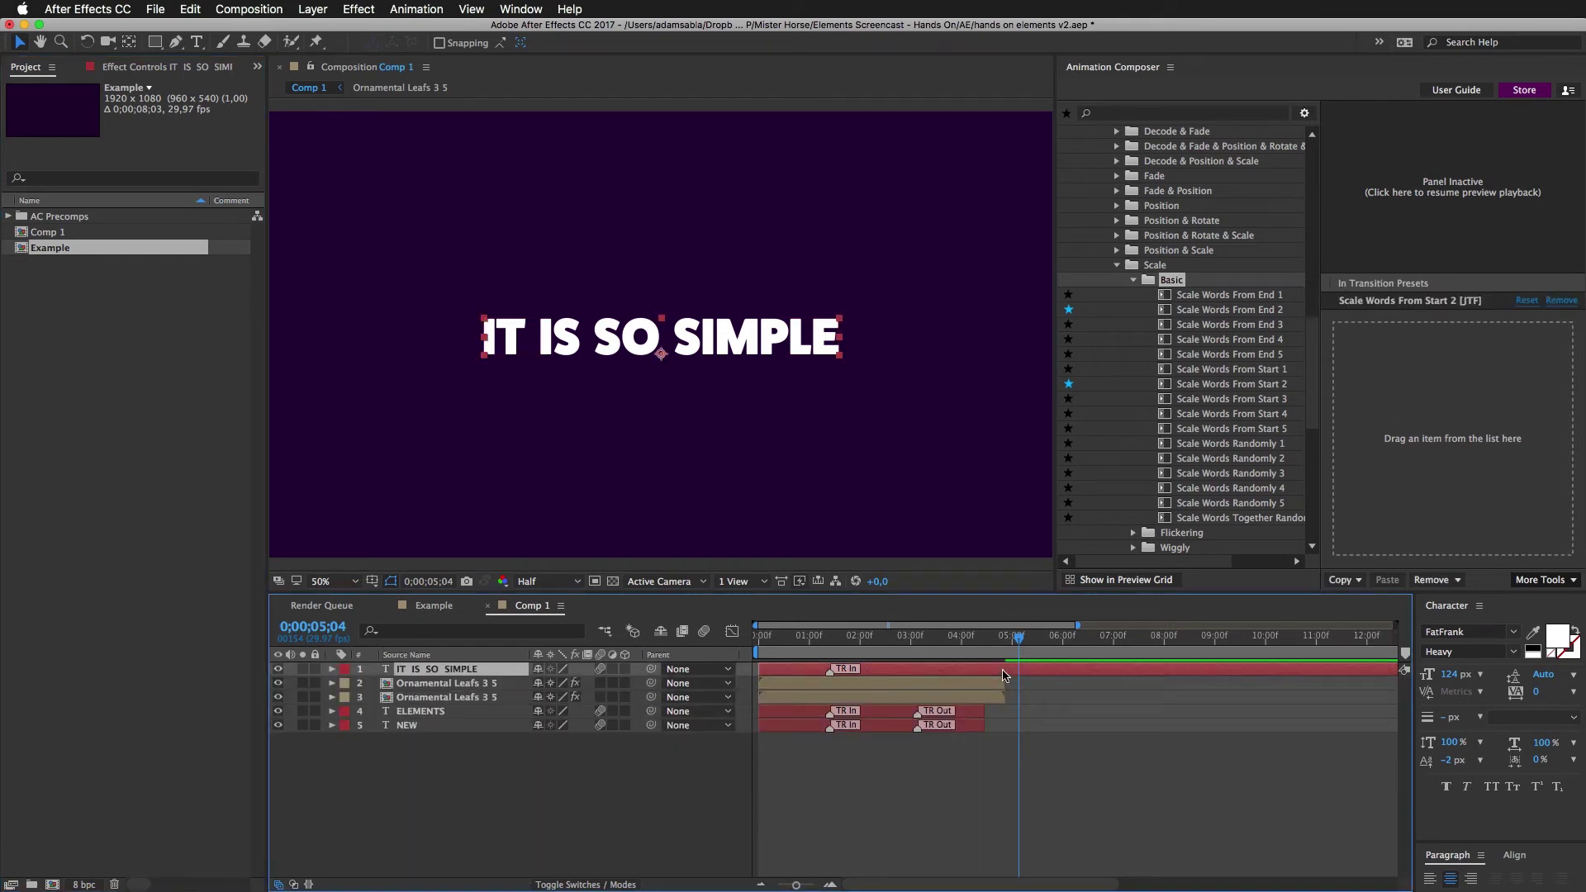
key("bracketleft")
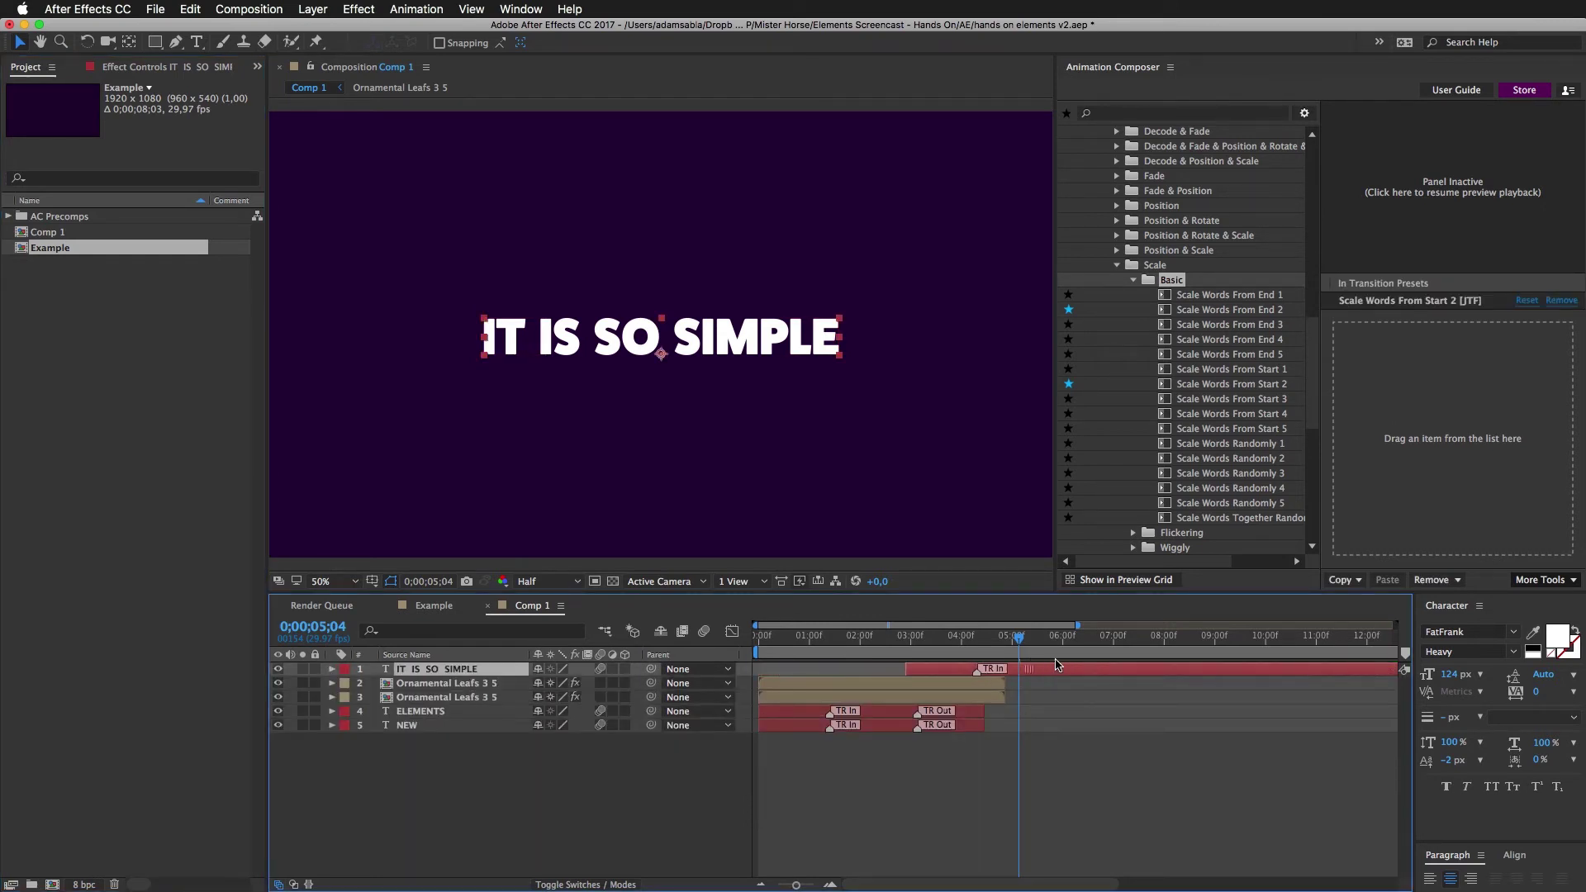
- Preview the IT IS SO SIMPLE scale-in from 0;00;05;00
left_click_drag(1019, 644, 1012, 640)
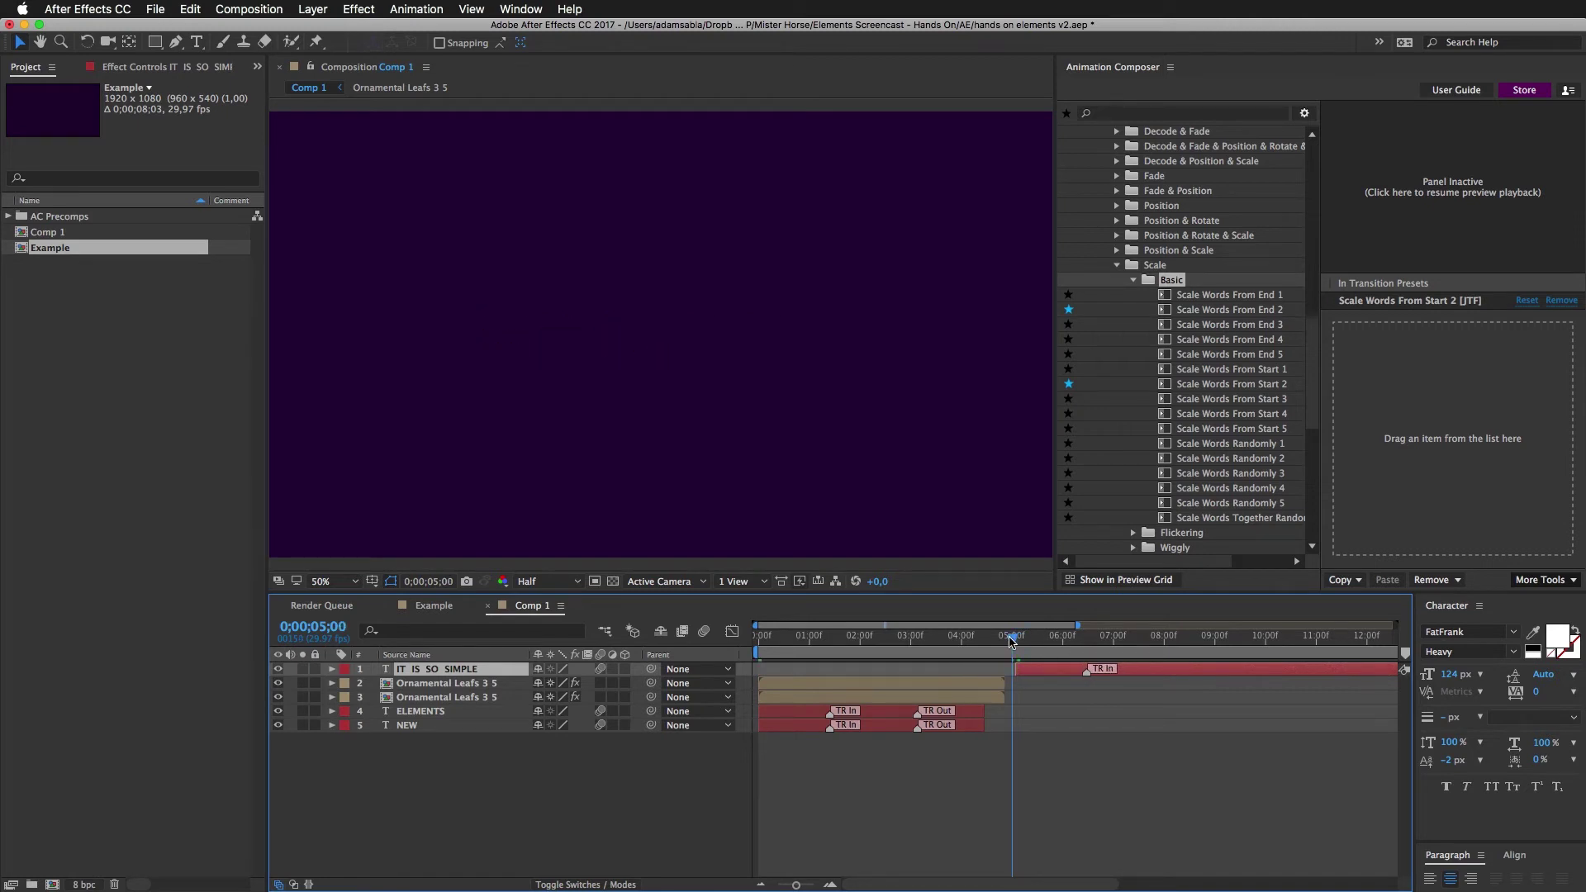
key("space")
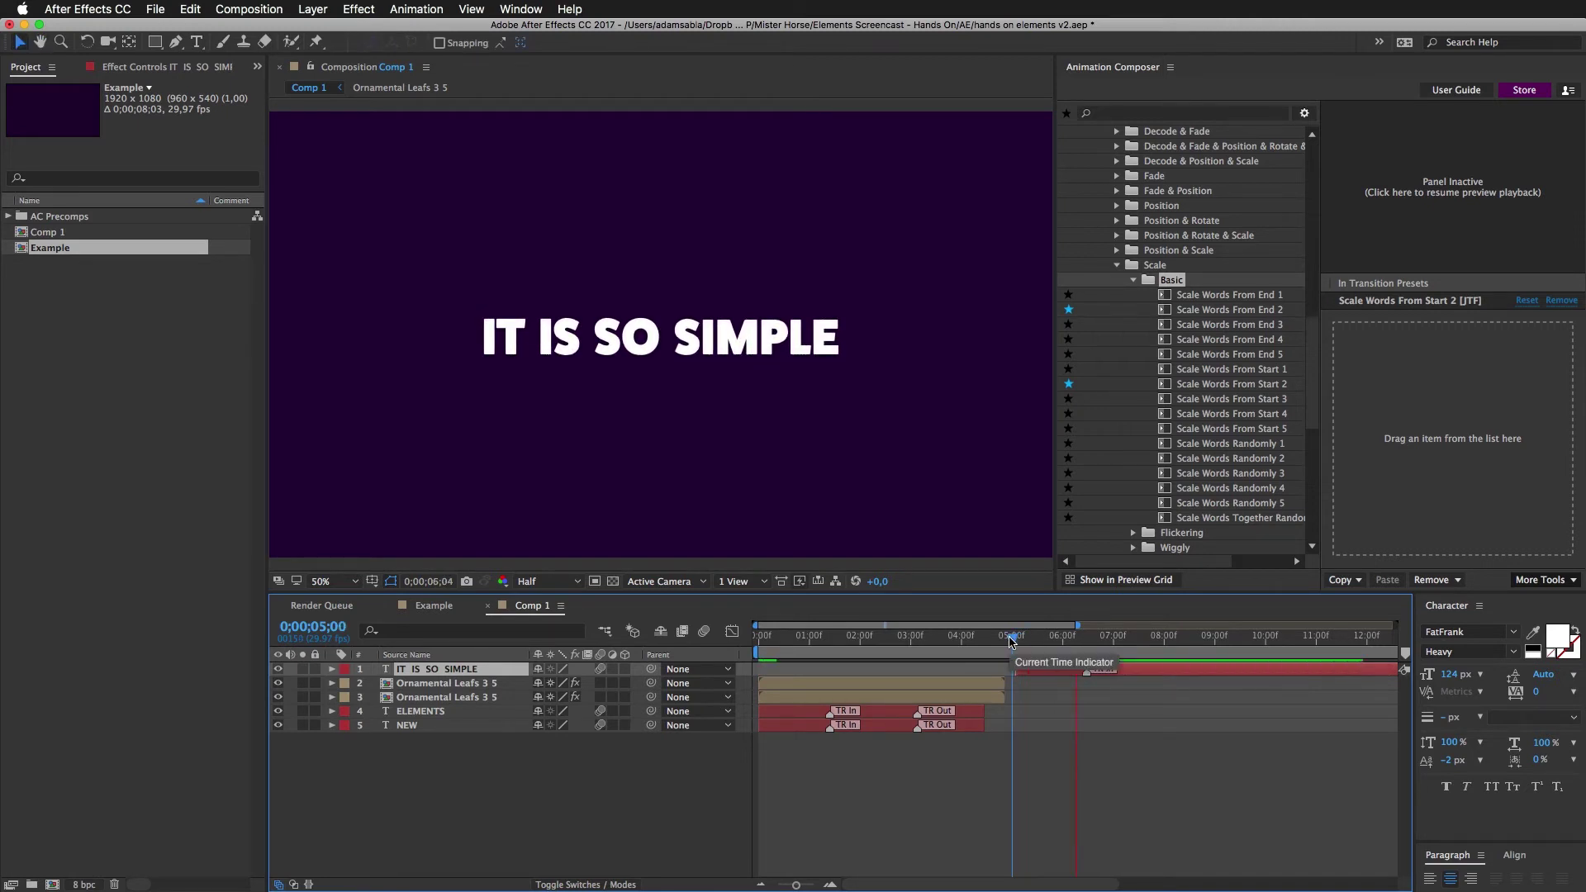
key("space")
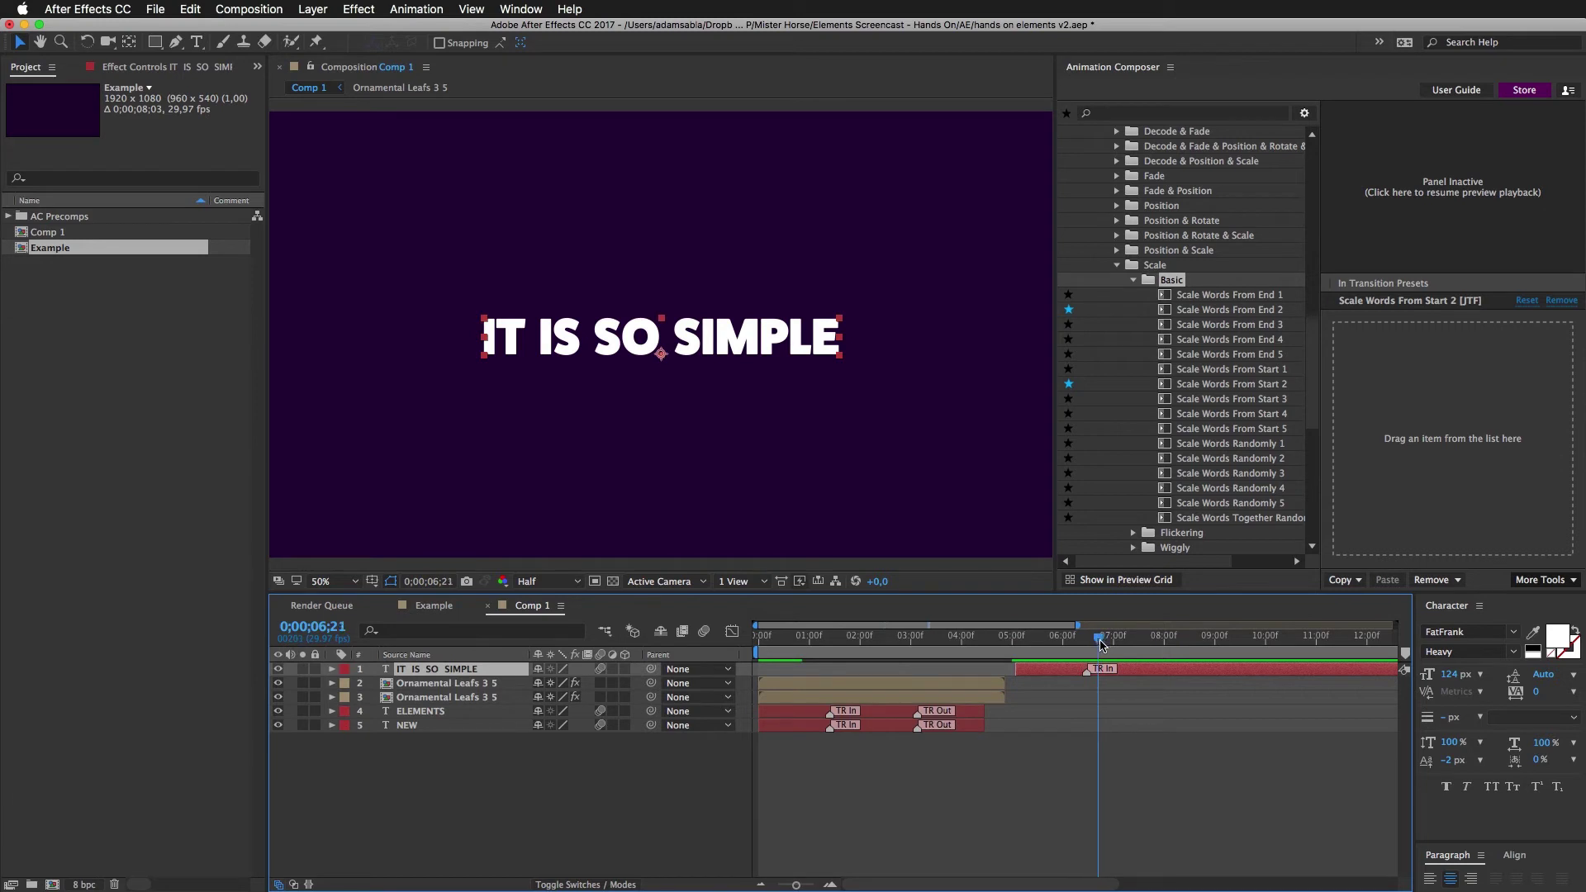
- Show the Customisable Duration > Lines shape elements in the Preview Grid
left_click_drag(1314, 351, 1330, 464)
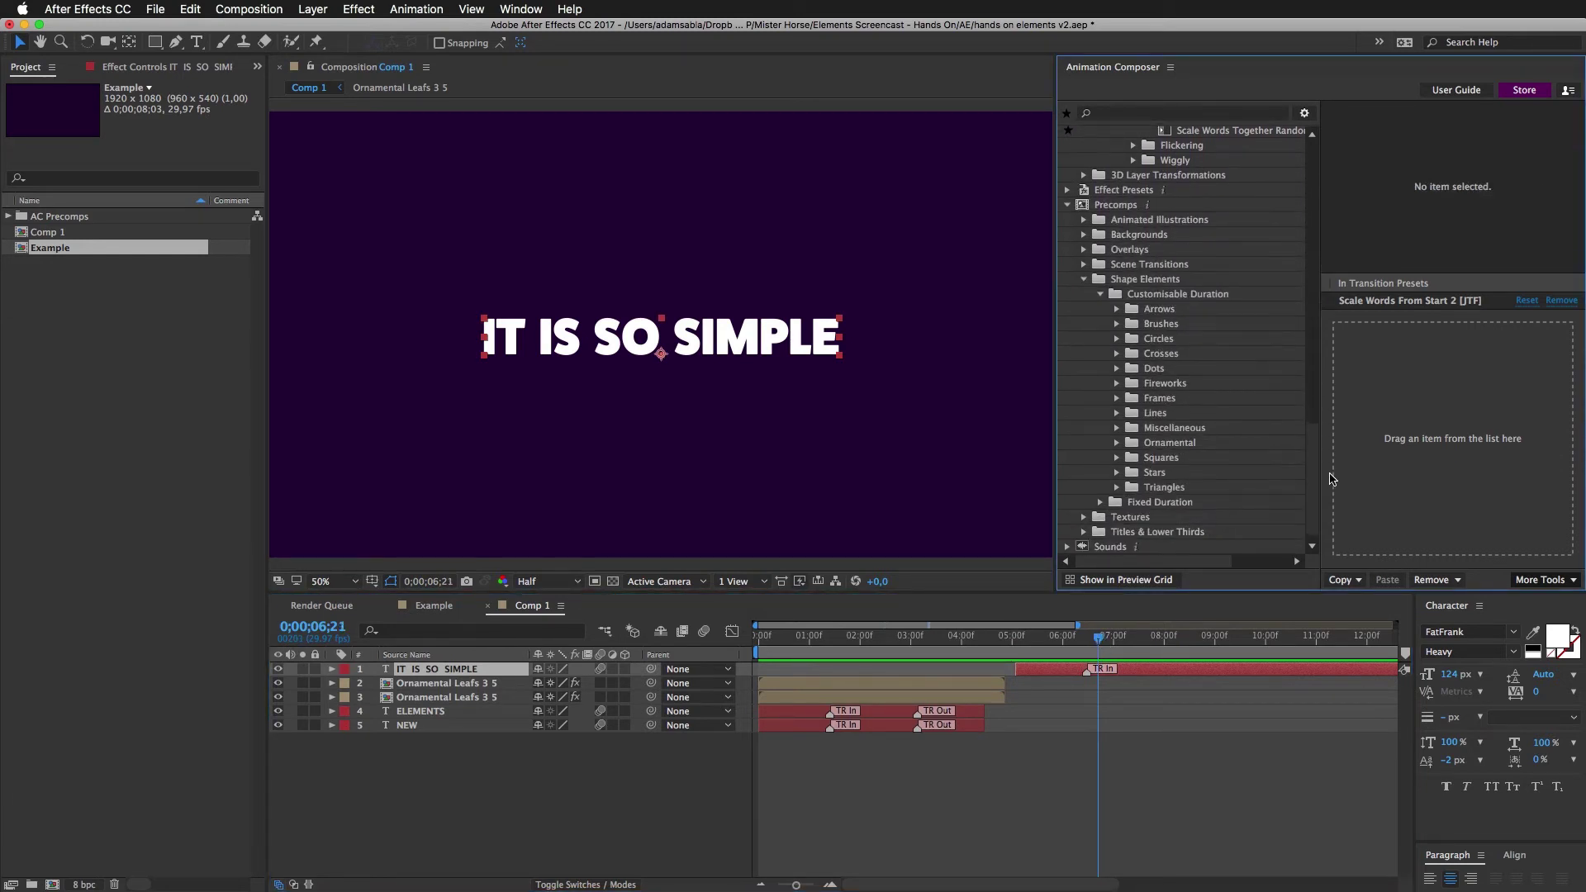
left_click(1145, 296)
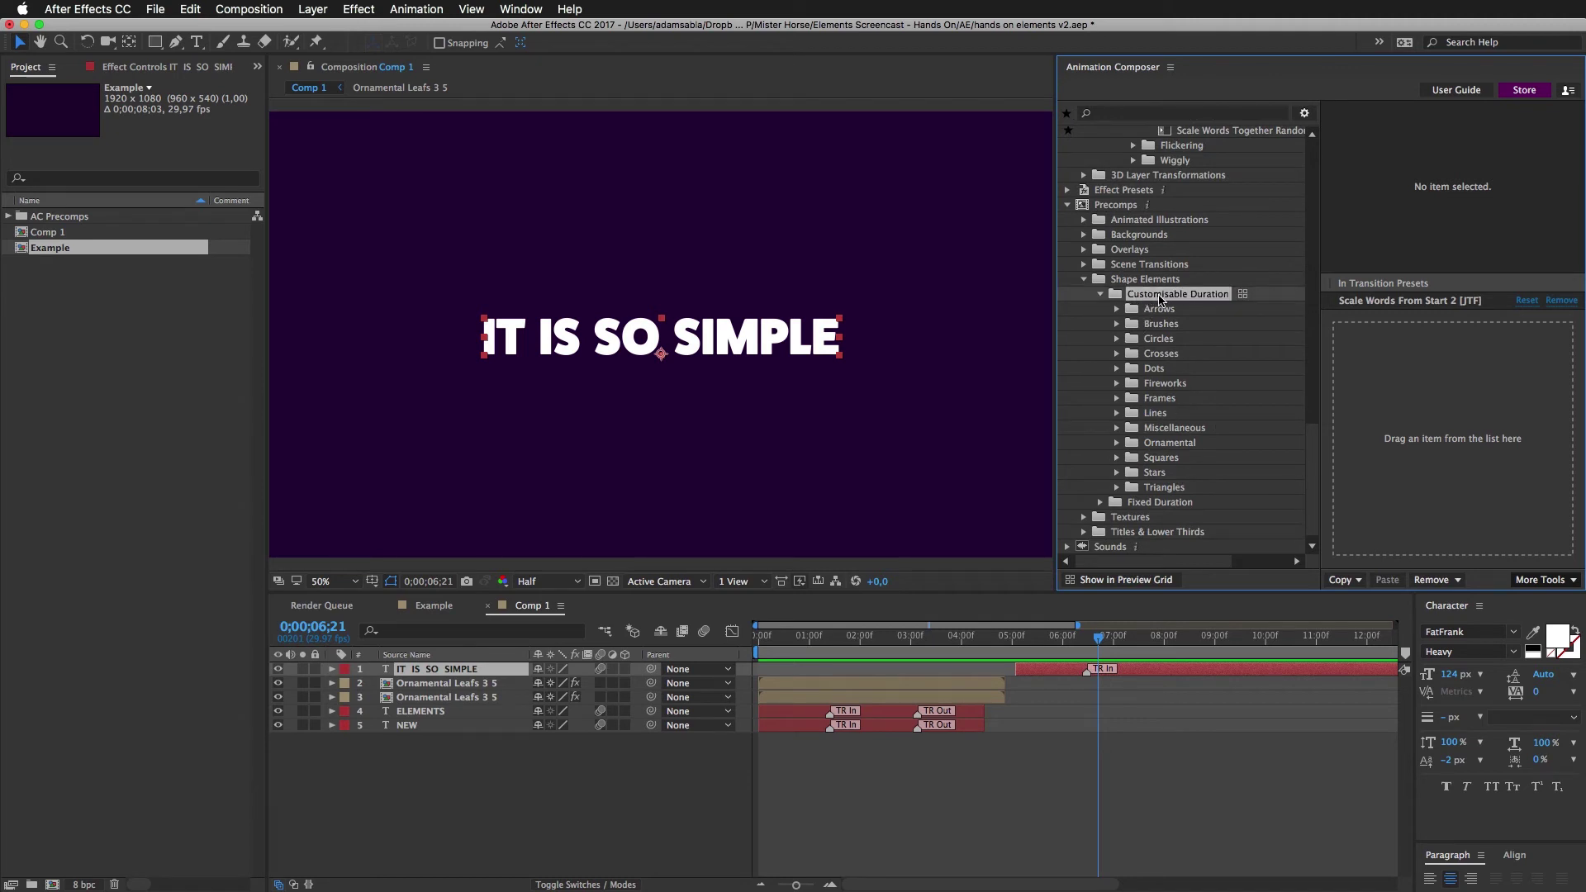
left_click(1160, 415)
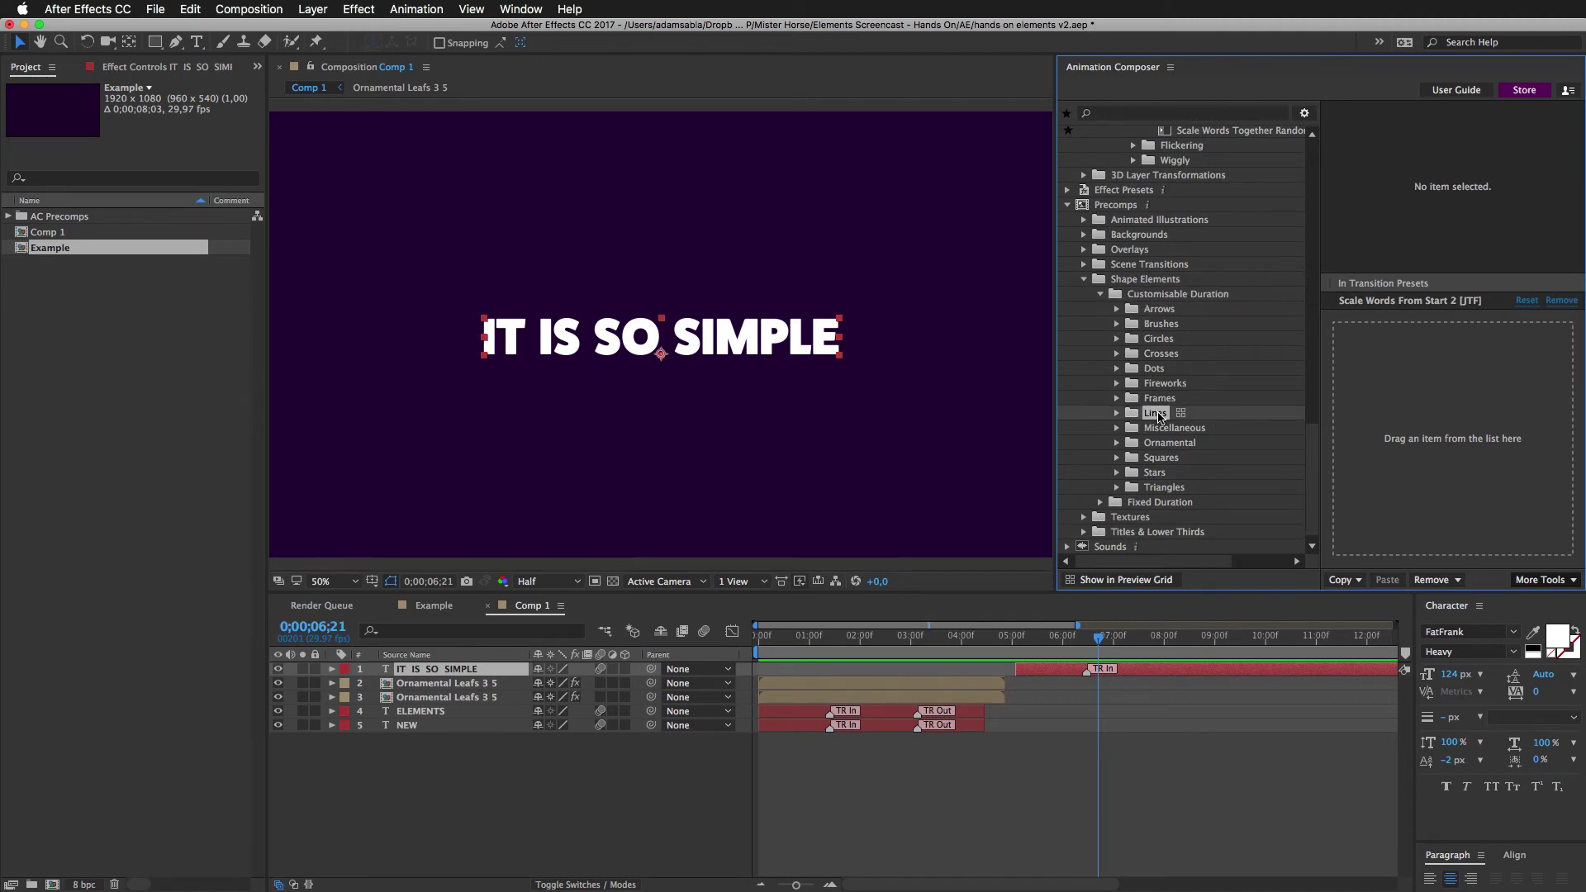
left_click(1180, 413)
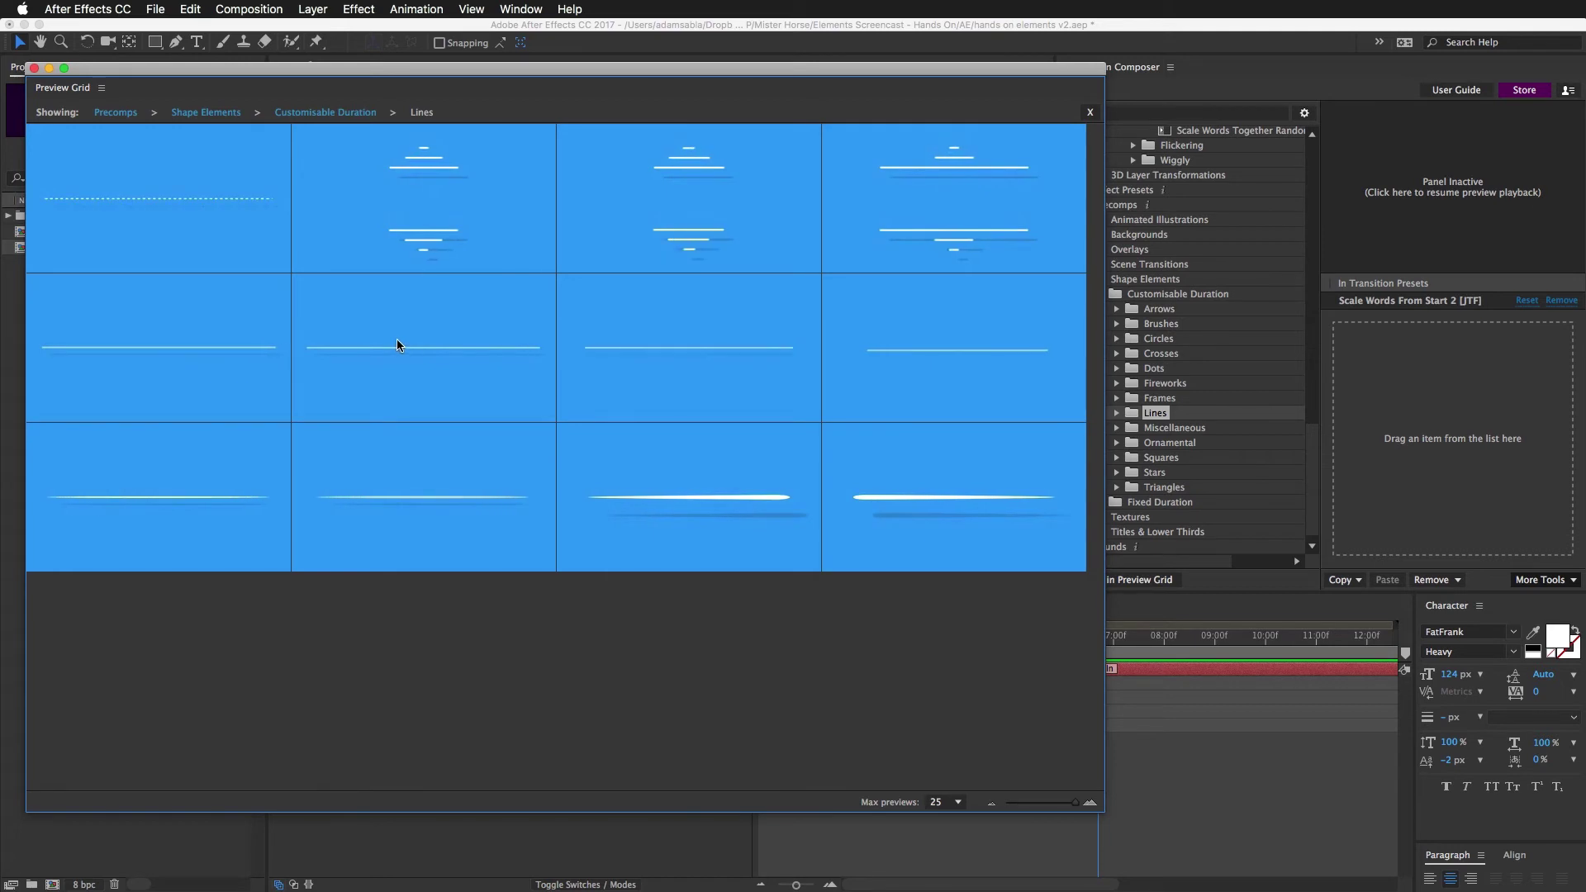
- Add Regular Line 2 to Comp 1 with Animate Out turned off
left_click(397, 340)
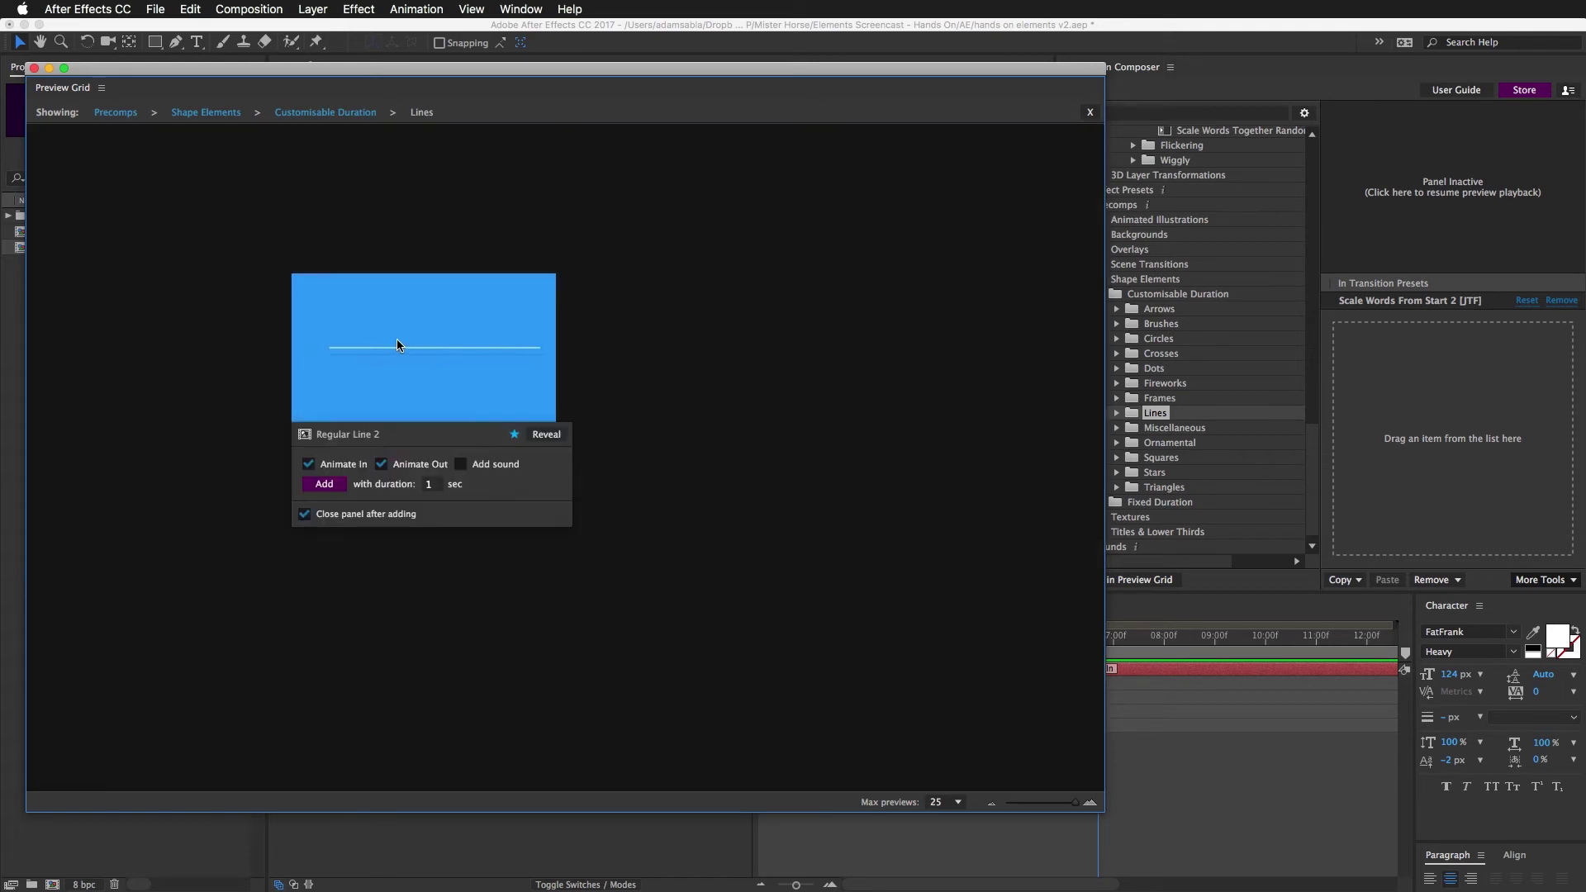
left_click(381, 465)
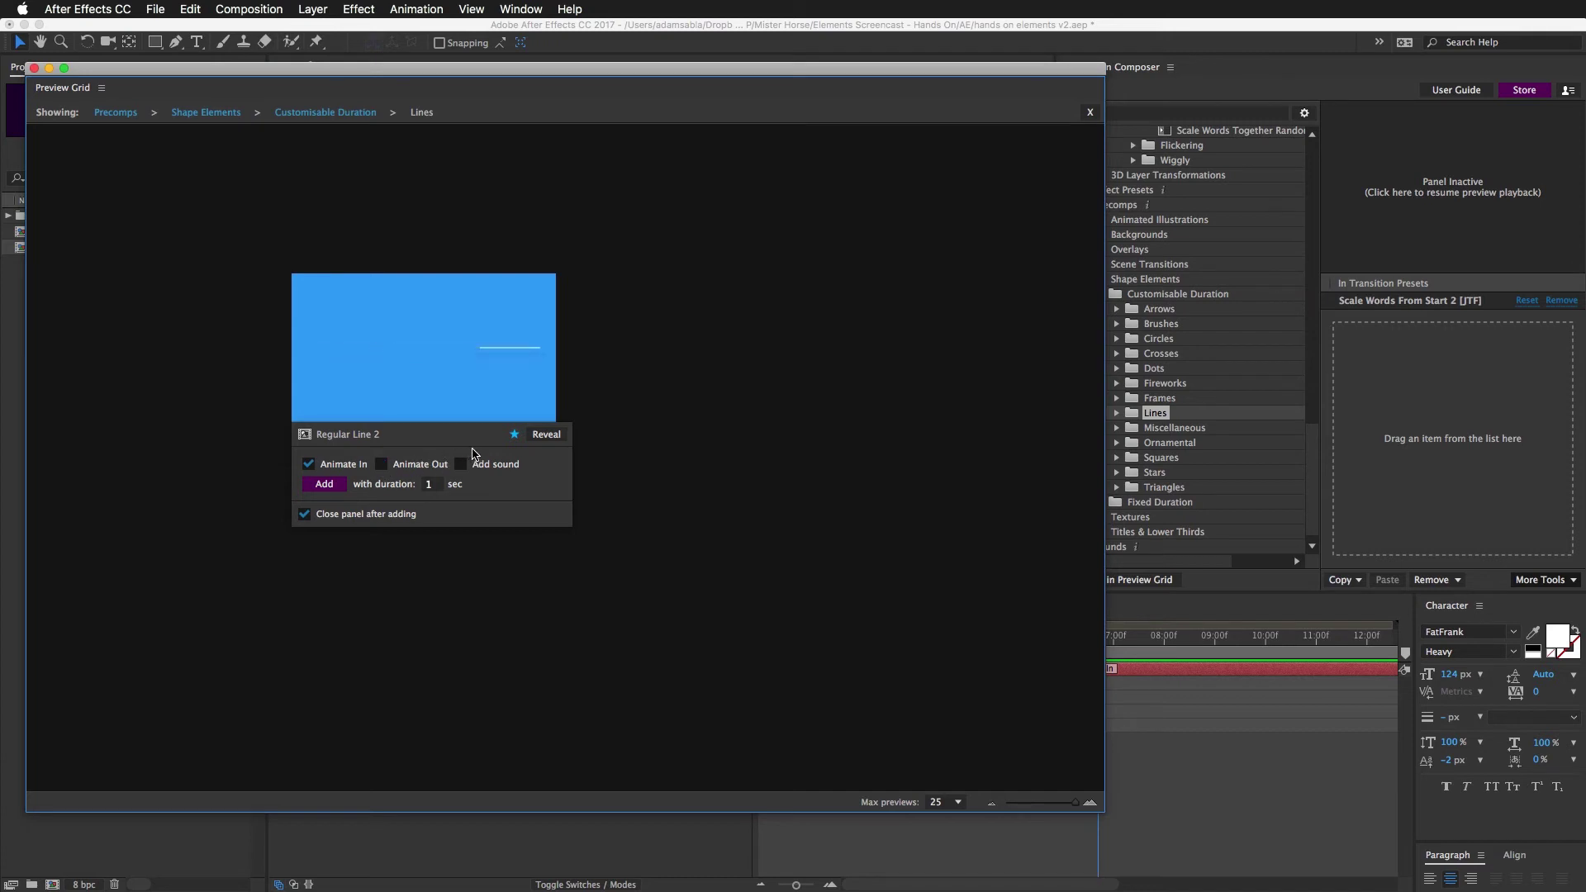
left_click(323, 485)
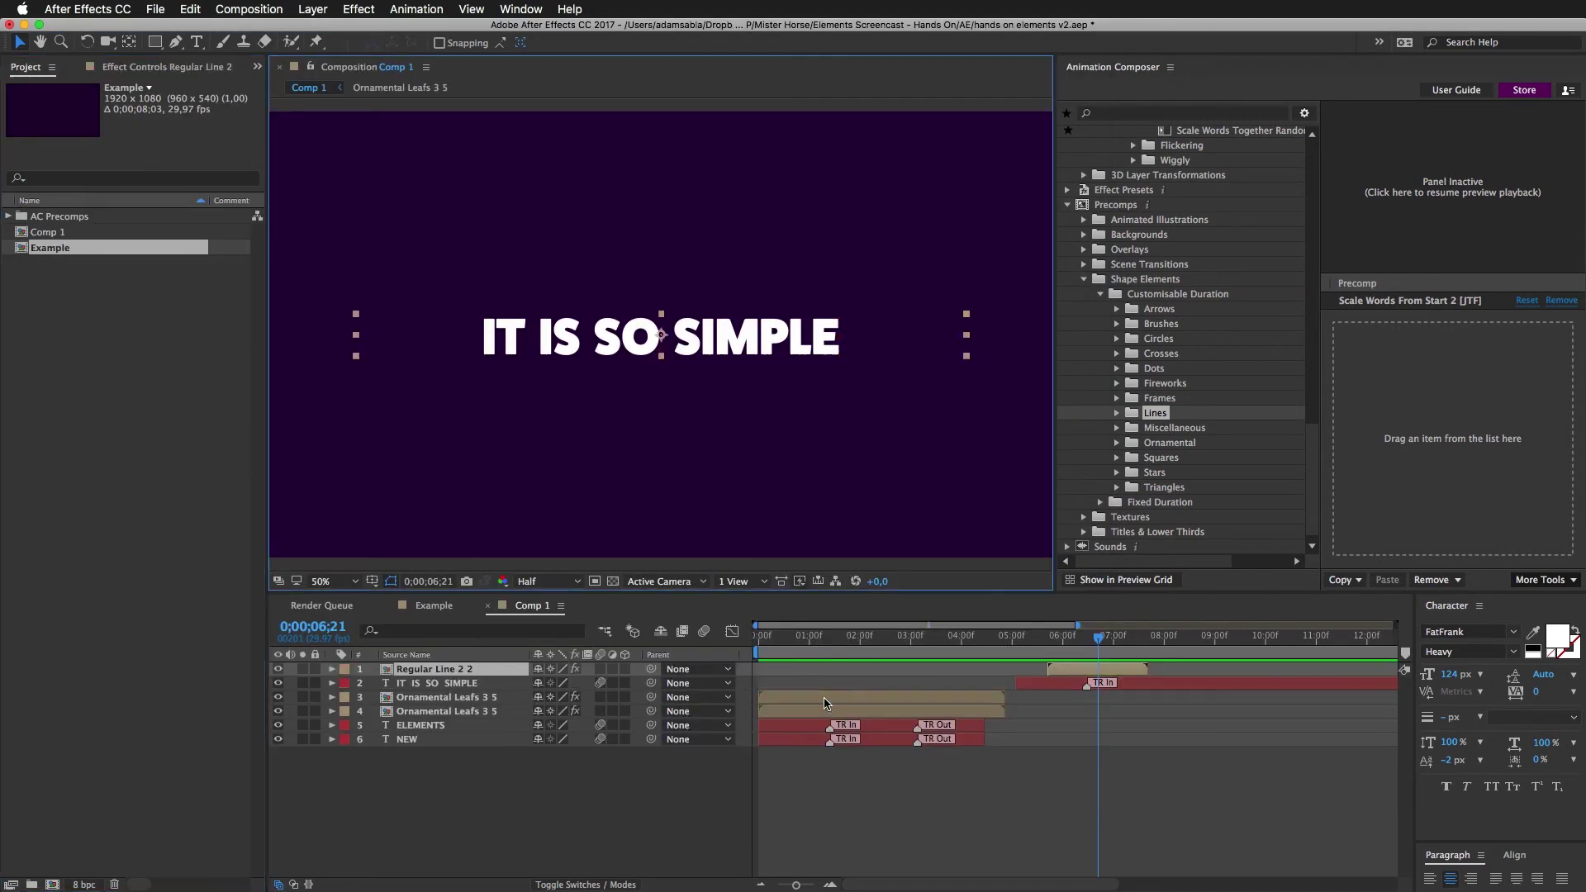
- At 0;00;06;08, move the yellow line under SIMPLE and shorten it horizontally
left_click_drag(1048, 641, 1094, 639)
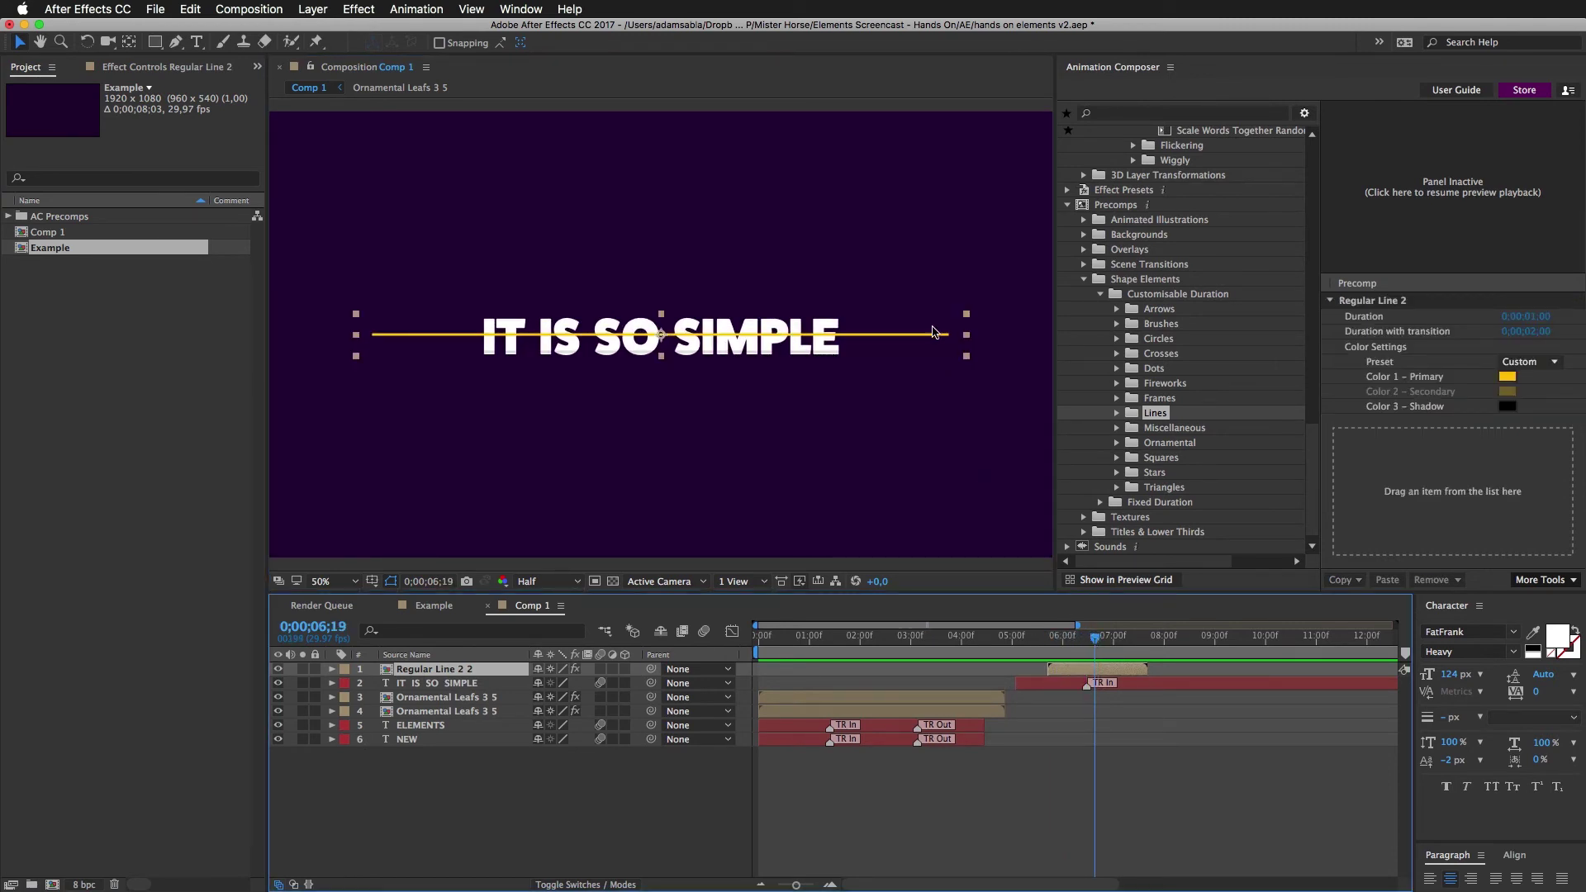
left_click_drag(940, 358, 1017, 376)
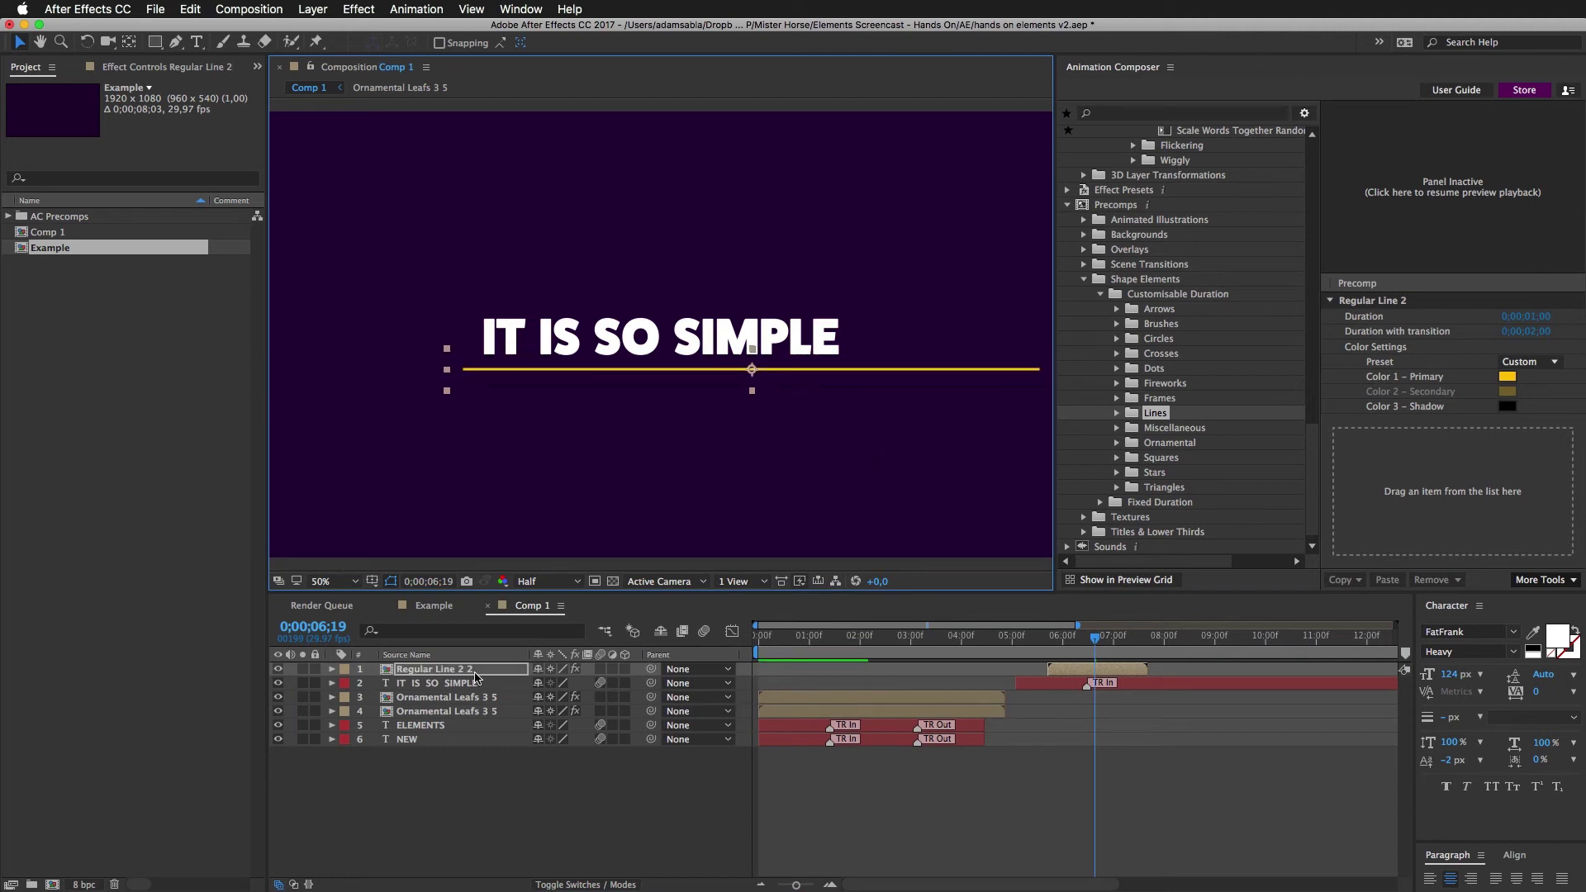
key("s")
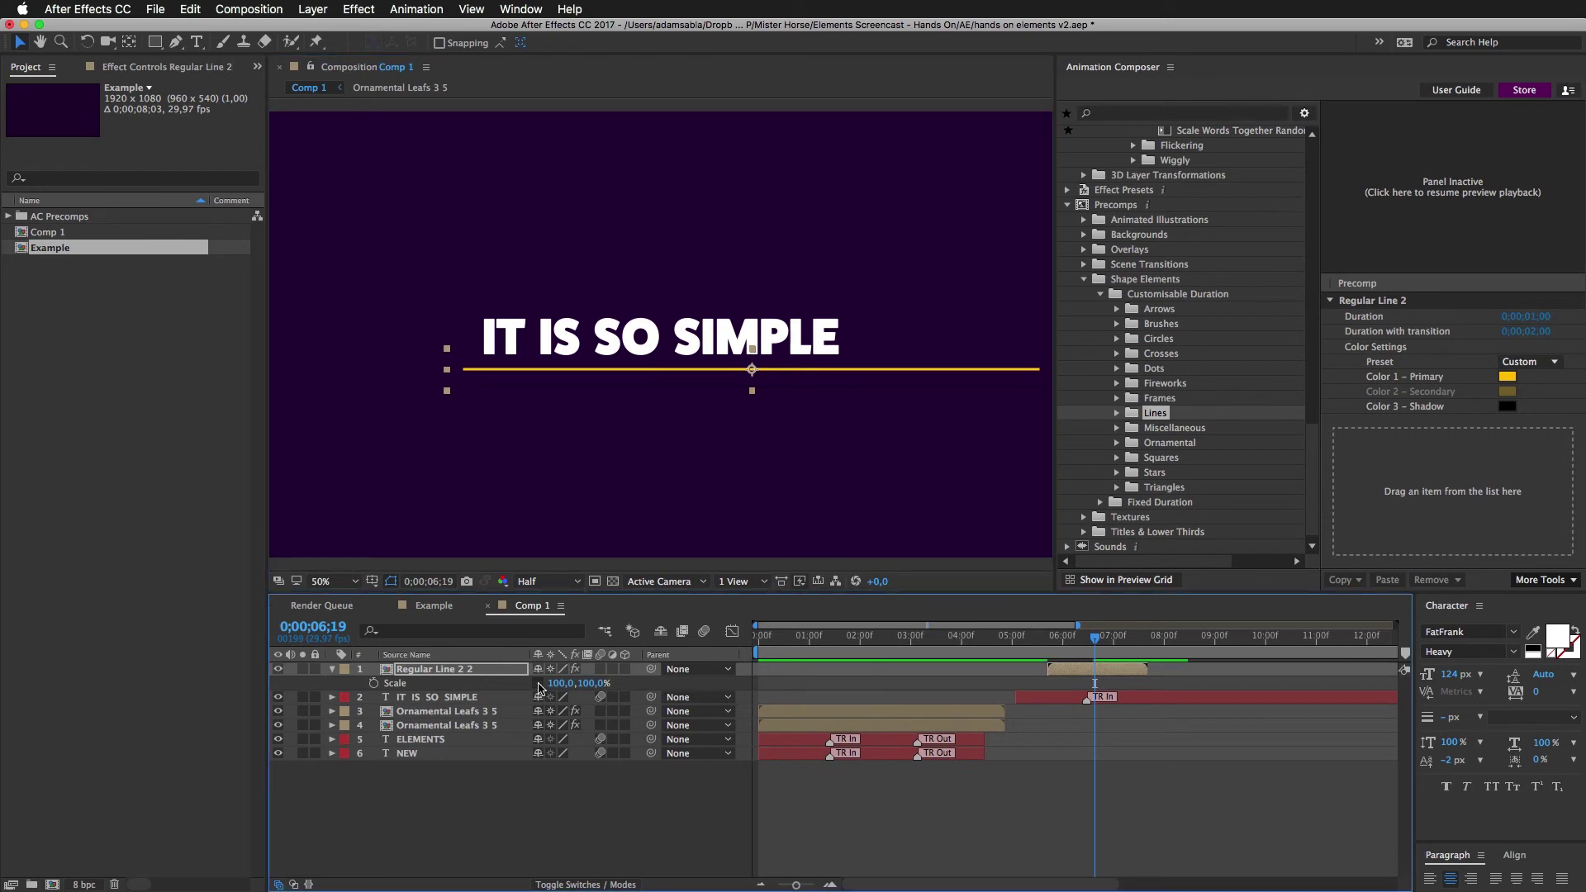
left_click_drag(543, 683, 497, 687)
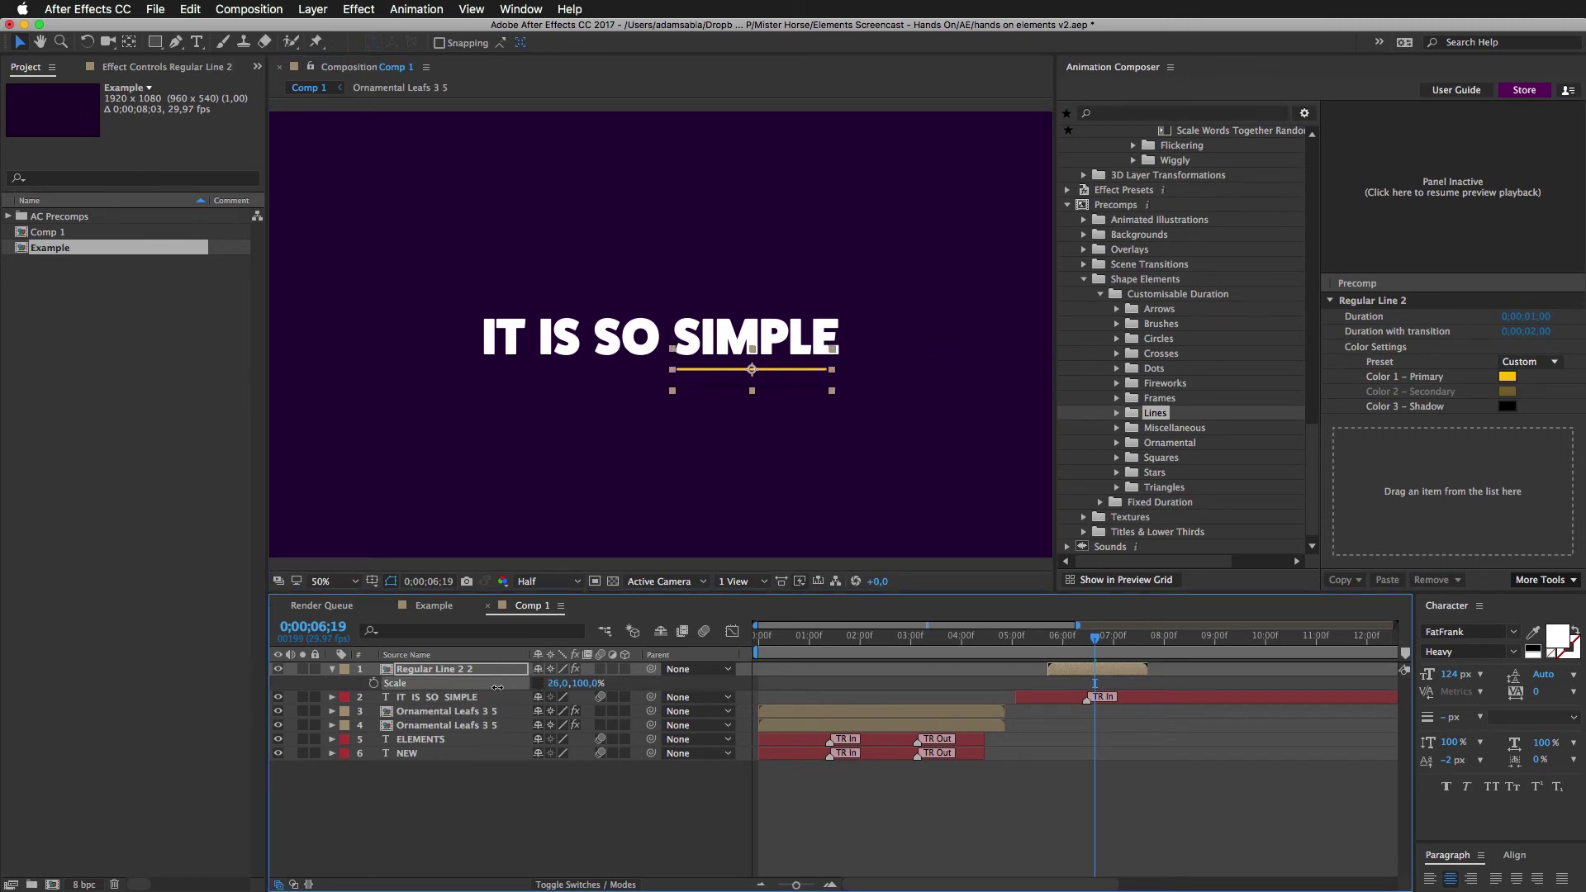
left_click(512, 827)
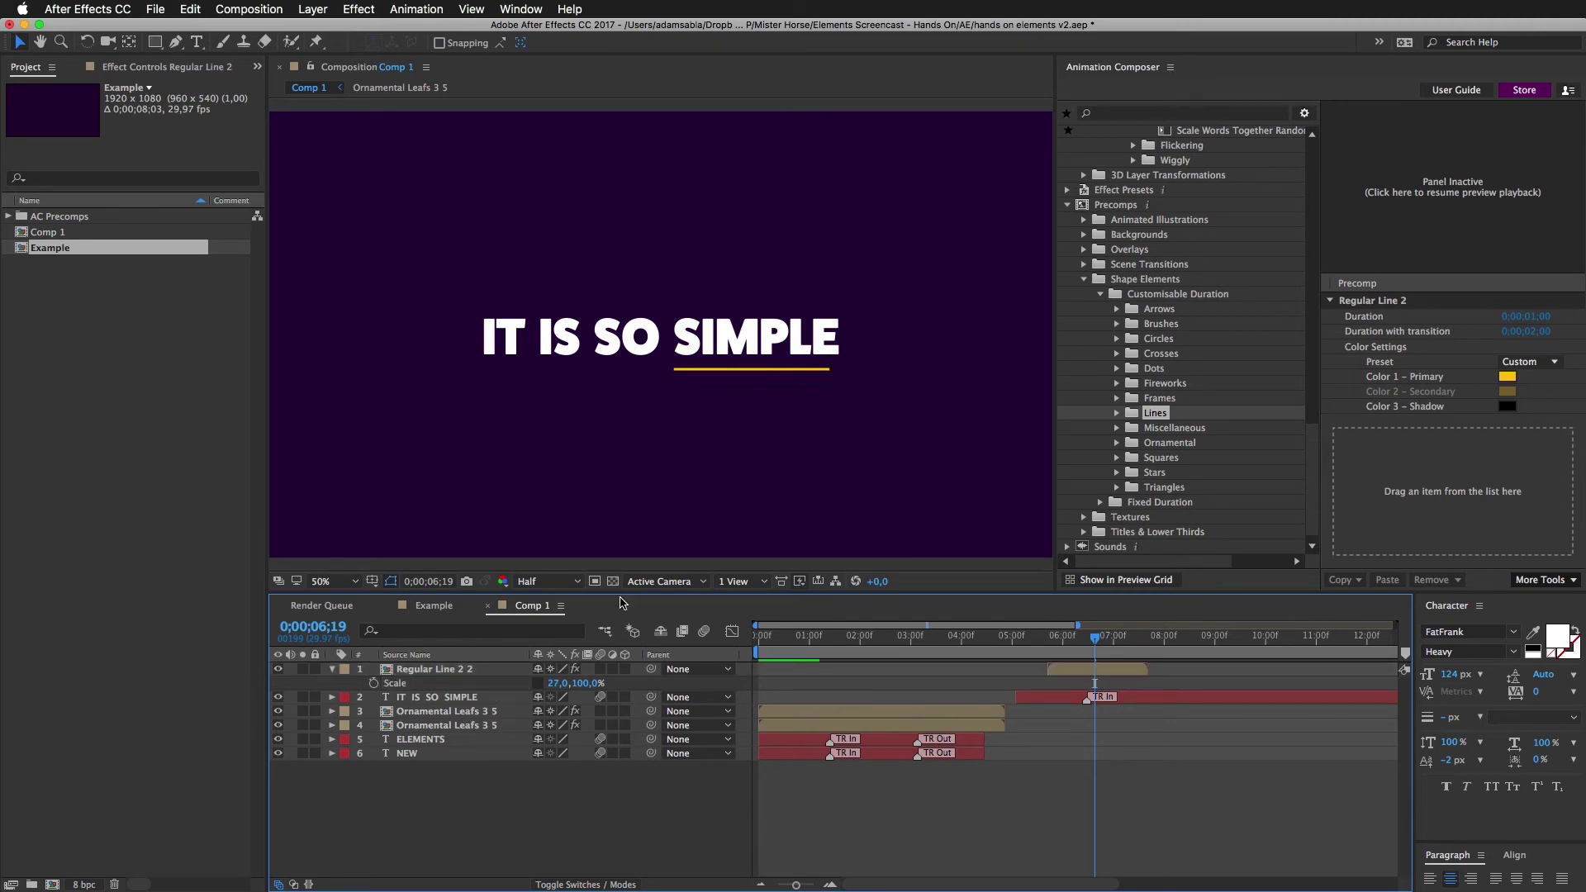
left_click_drag(742, 371, 747, 373)
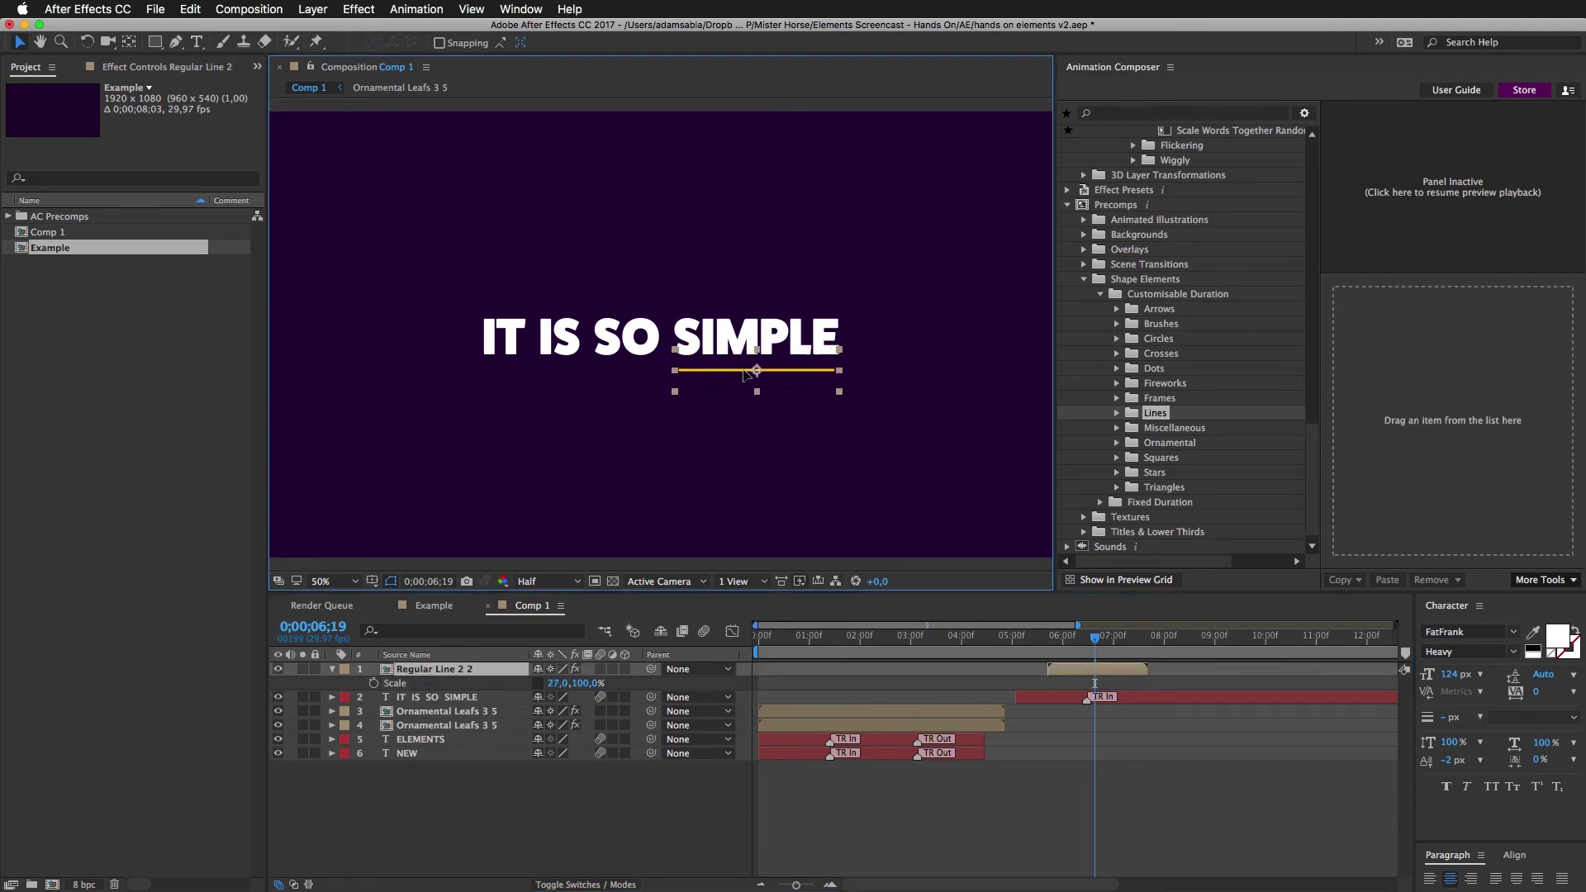
- Set the Regular Line 2 underline's scale to 29% by 281%
left_click_drag(584, 687, 729, 683)
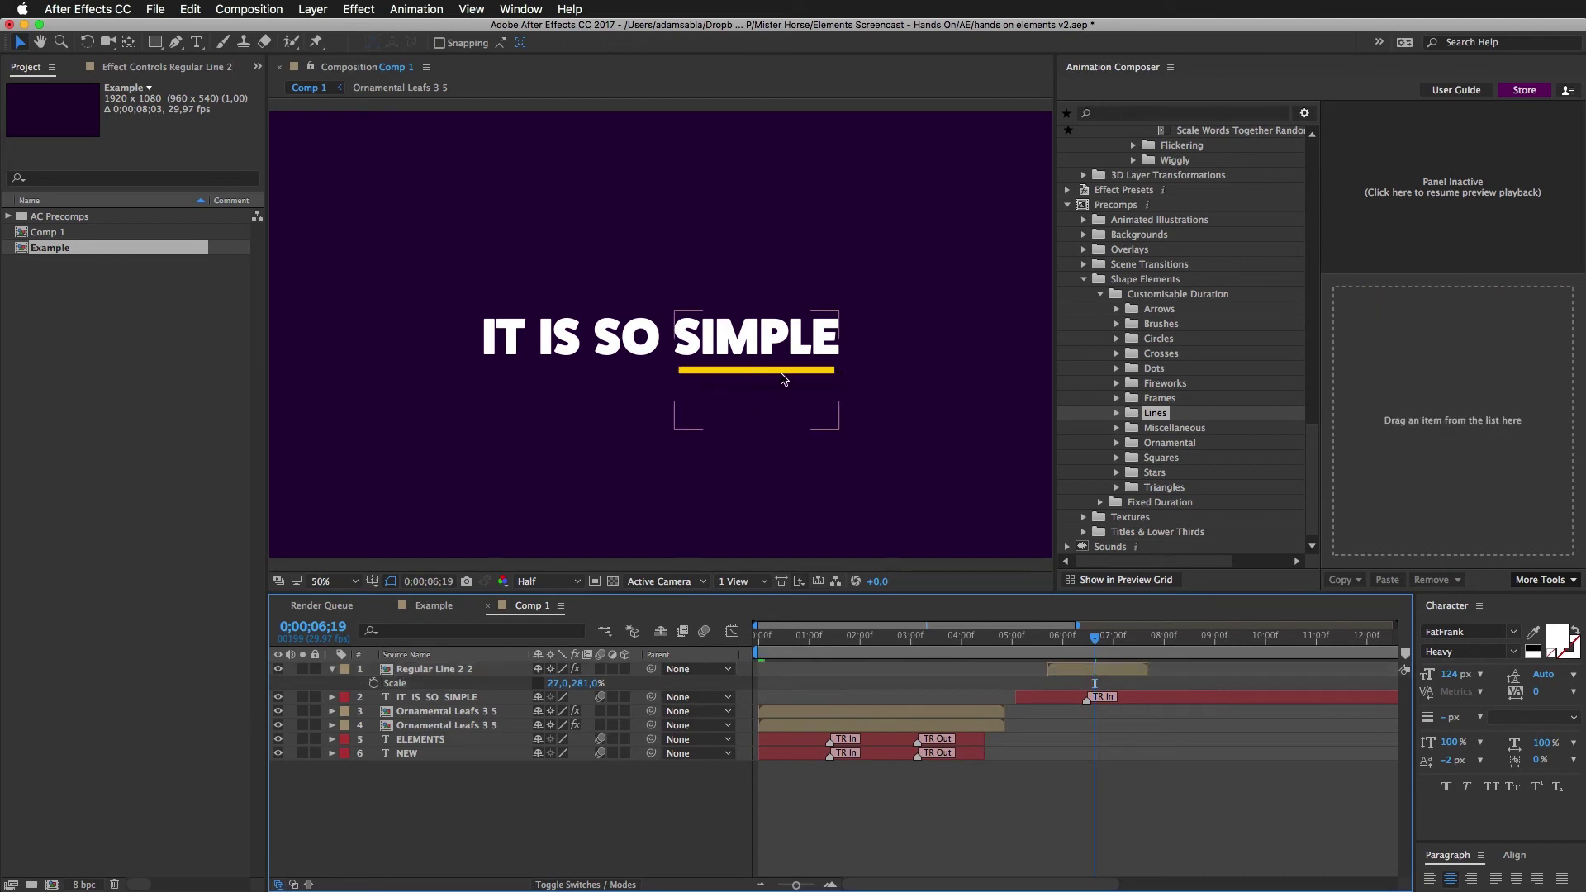
left_click(785, 380)
left_click_drag(560, 684, 561, 684)
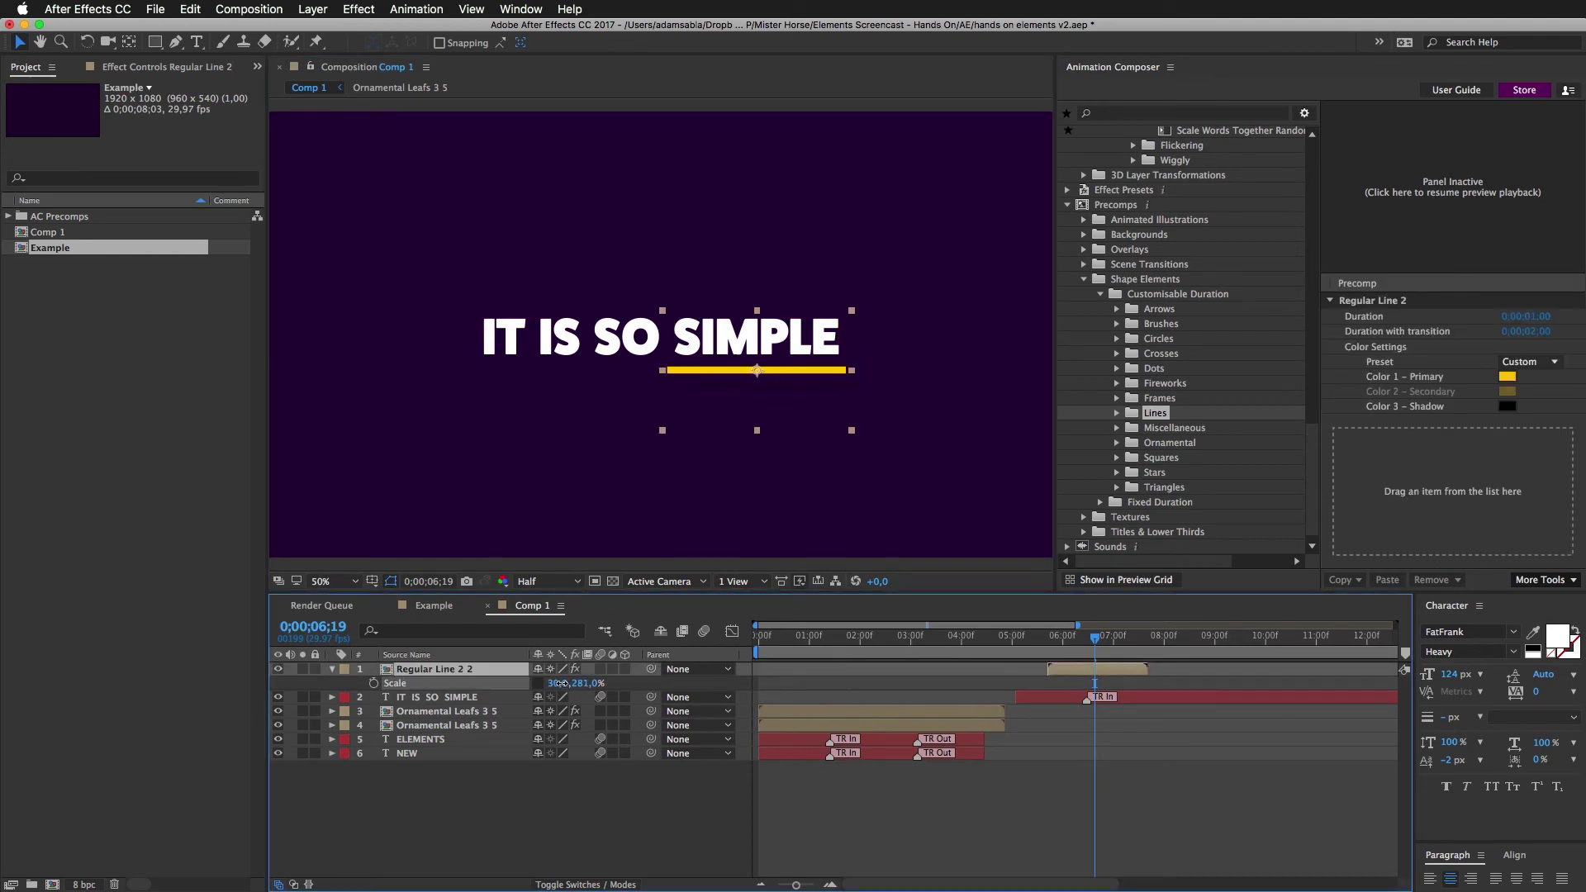
left_click(562, 684)
key("Down")
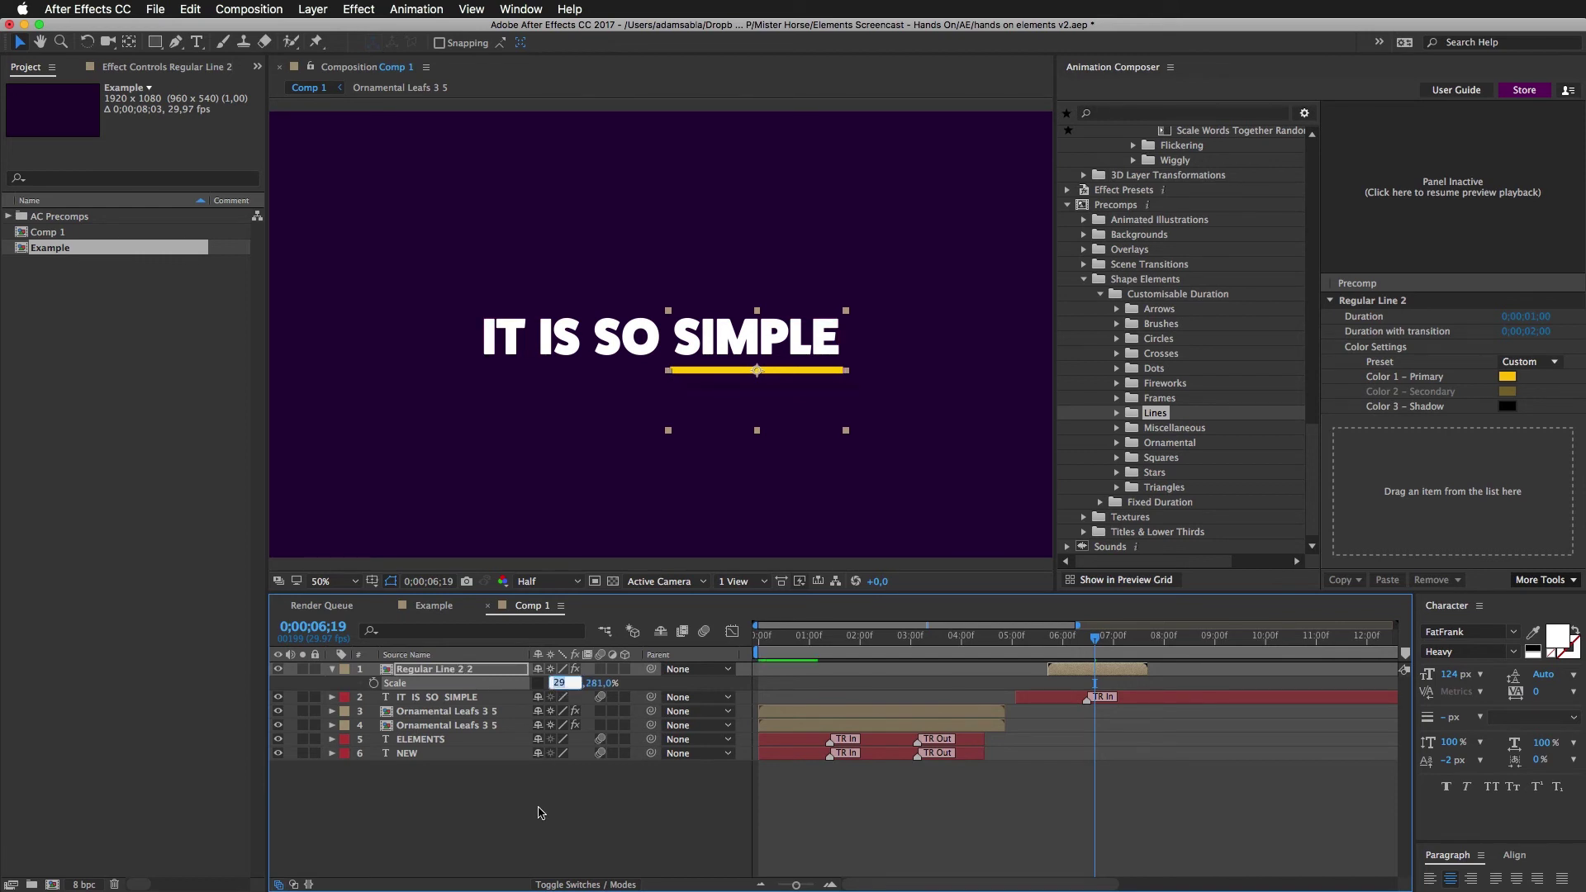
left_click(541, 820)
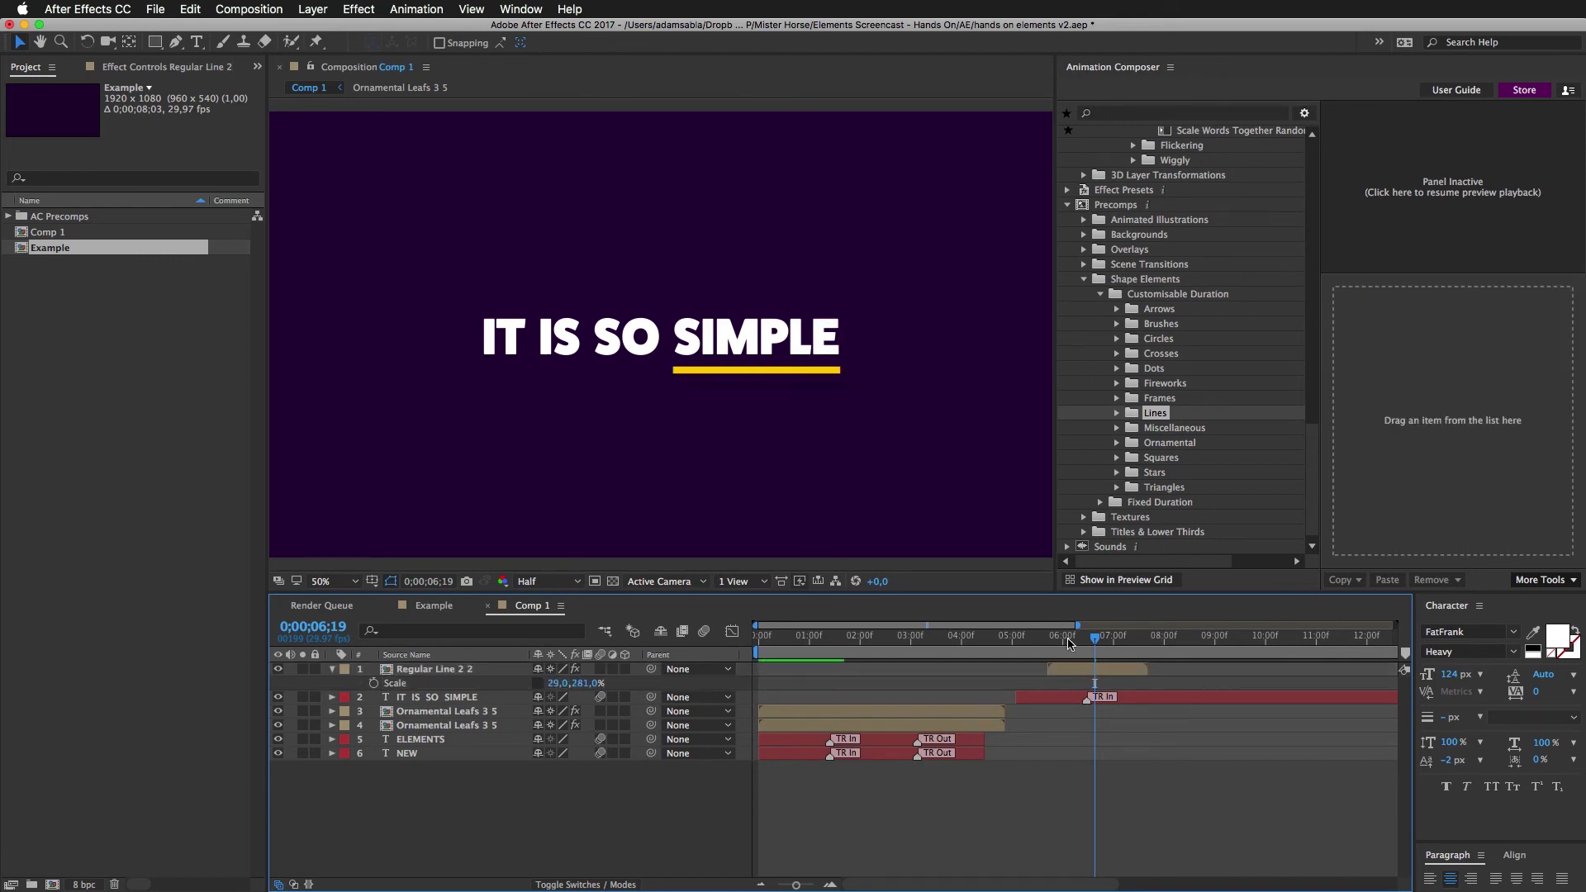
left_click_drag(1068, 643, 1011, 639)
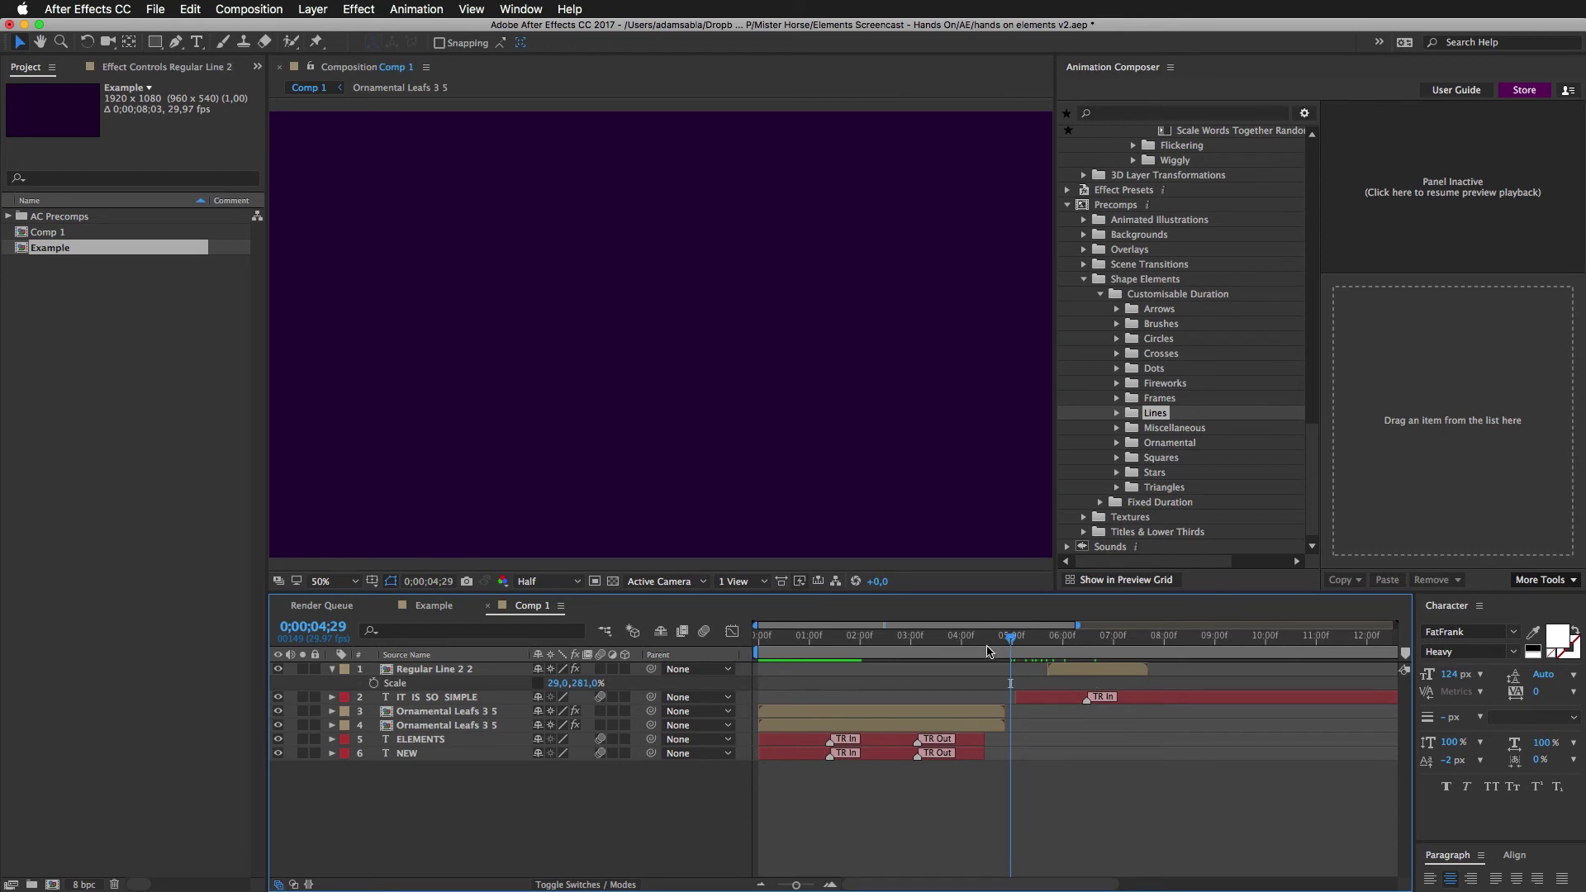
- Set Regular Line 2's Animation Composer precomp duration to 0;00;03;00 and preview the longer underline
key("space")
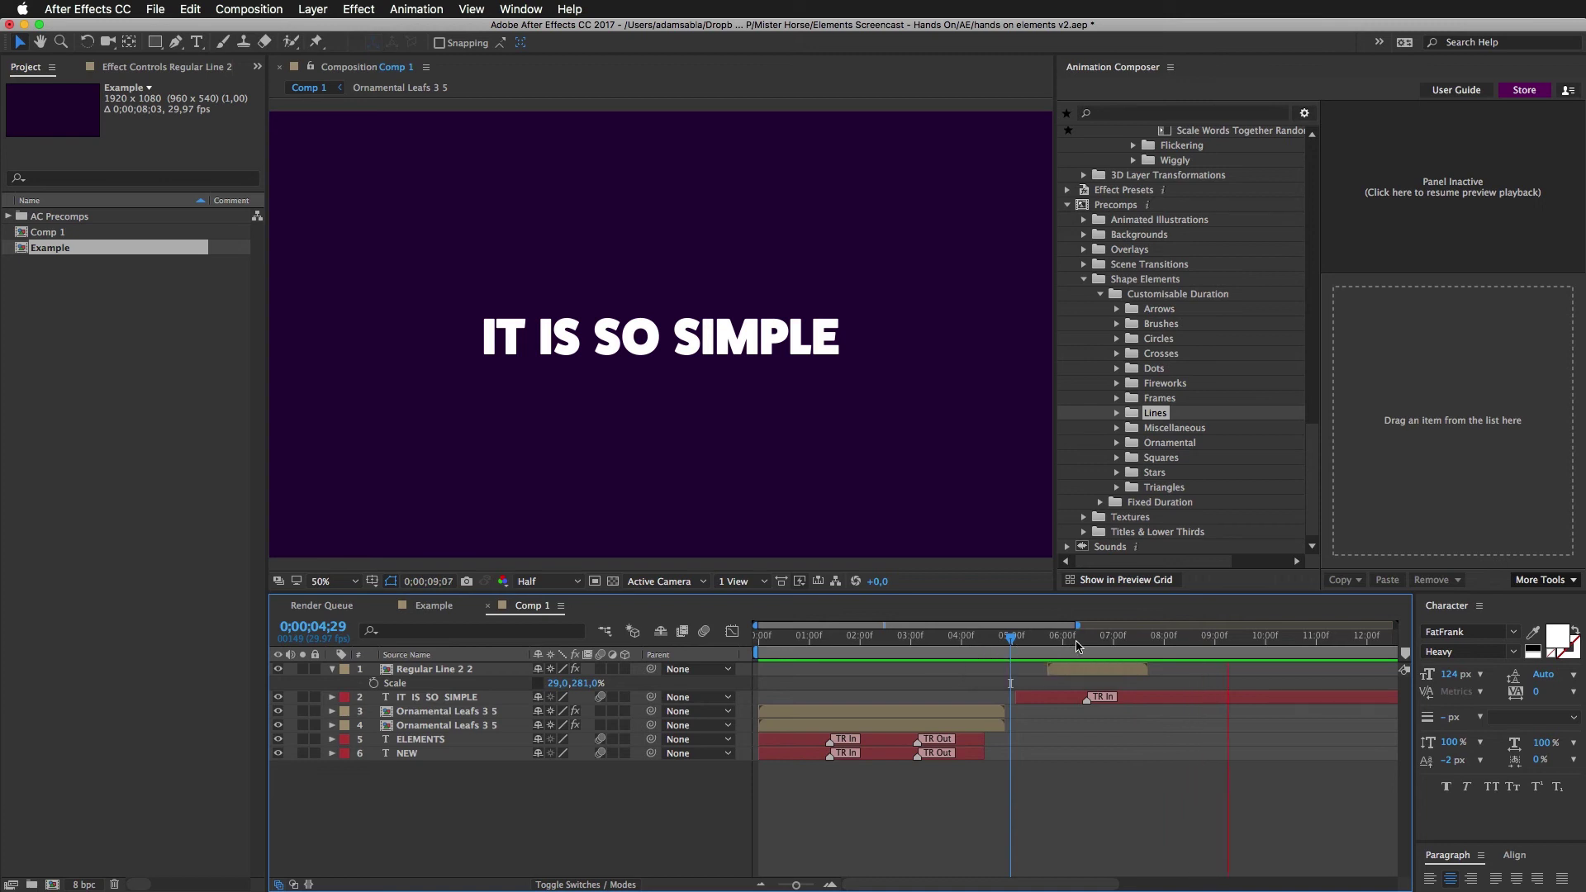
left_click(1110, 653)
left_click(1113, 669)
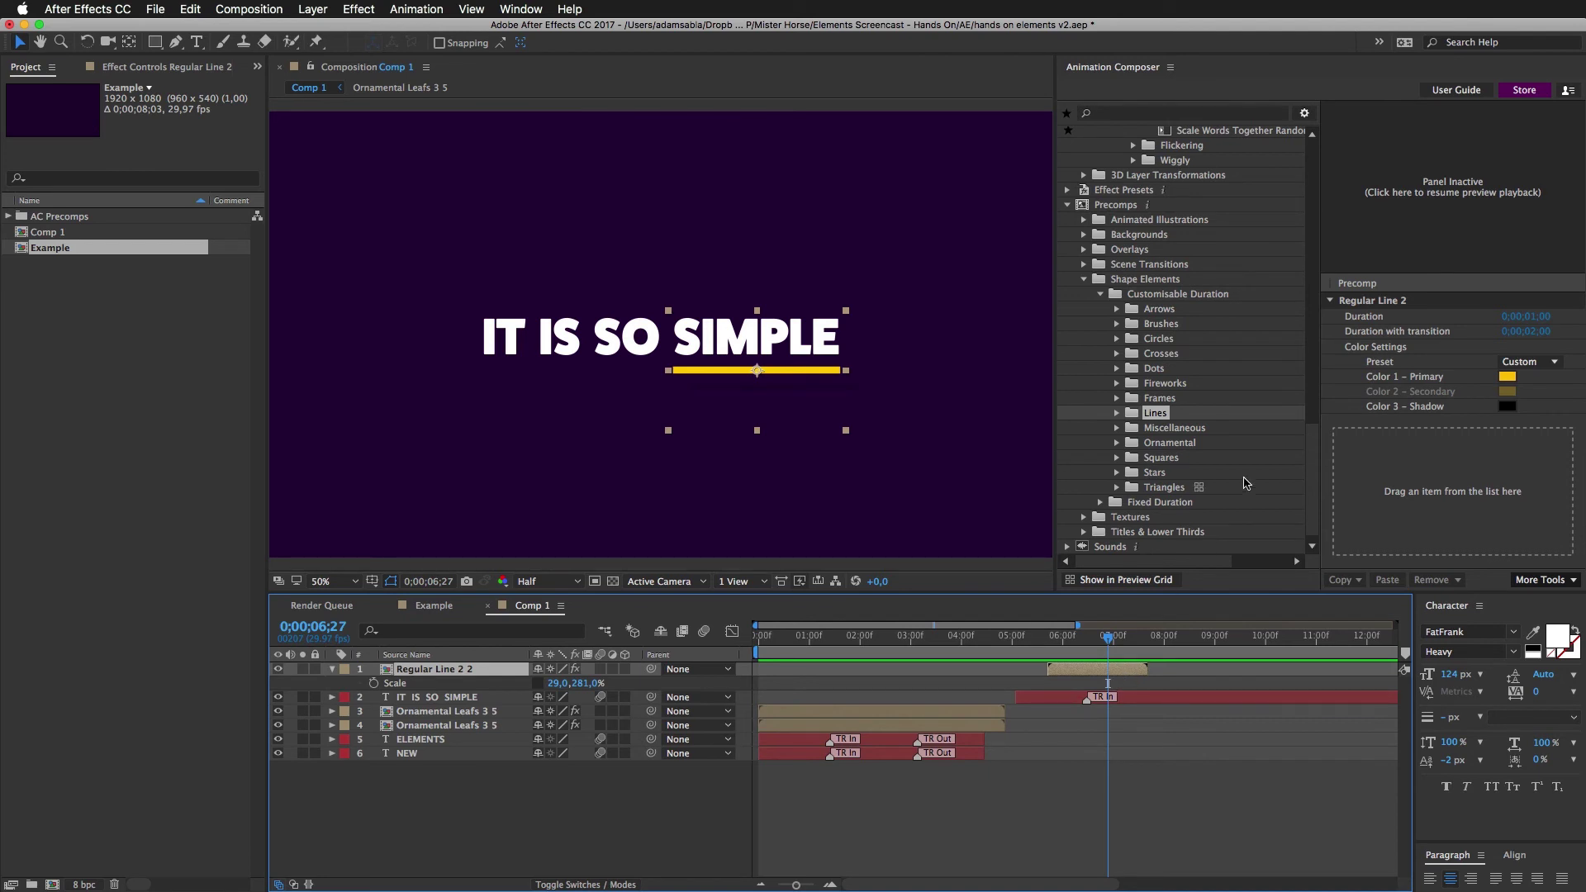
left_click(1524, 318)
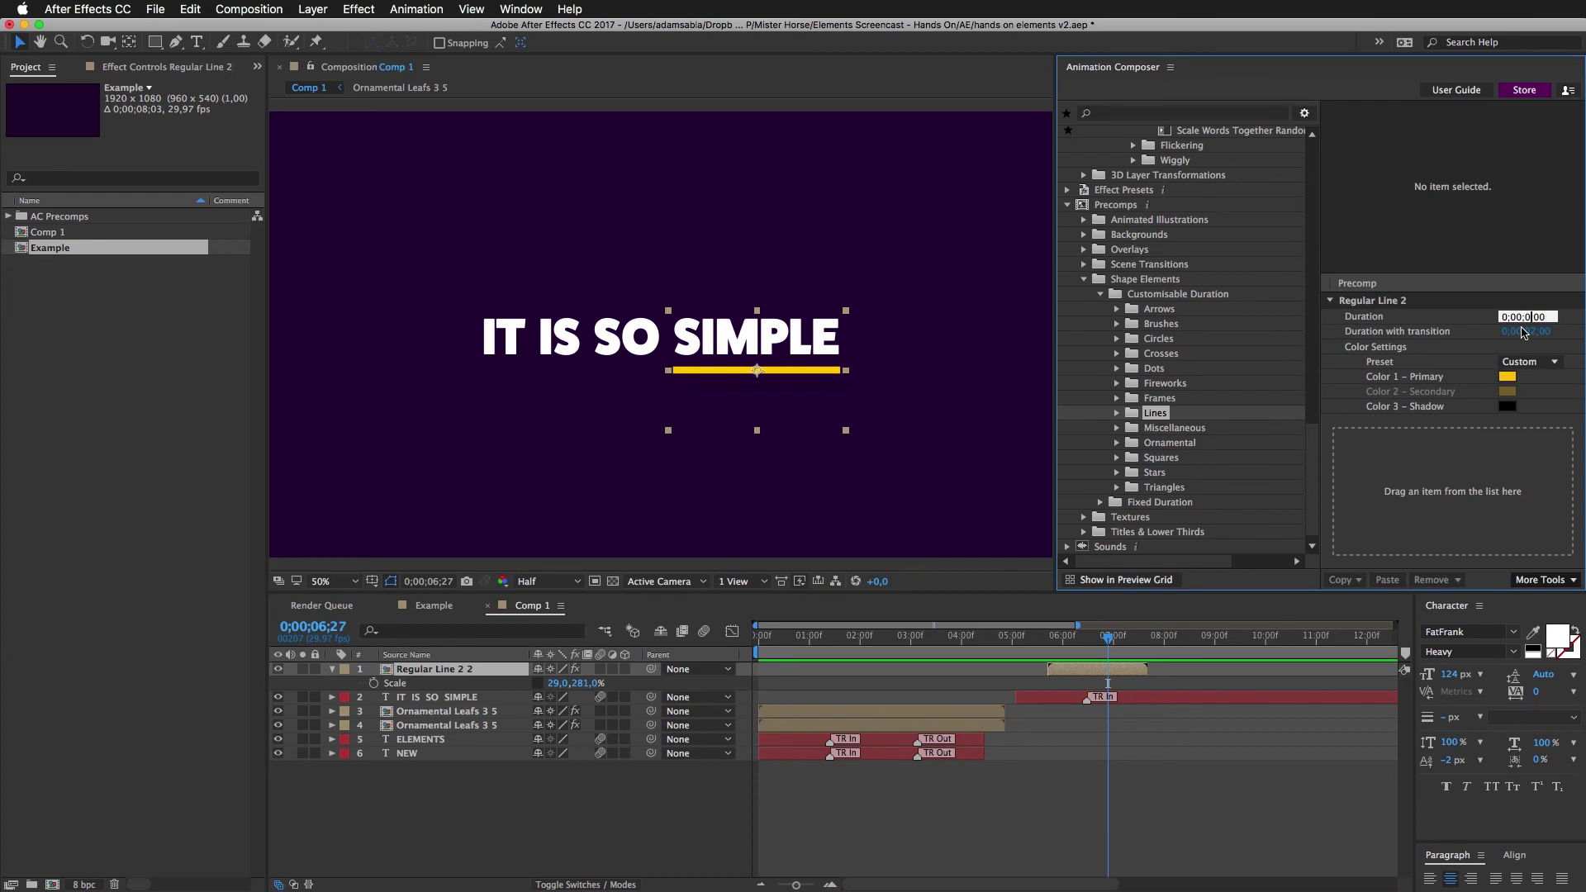
key("Return")
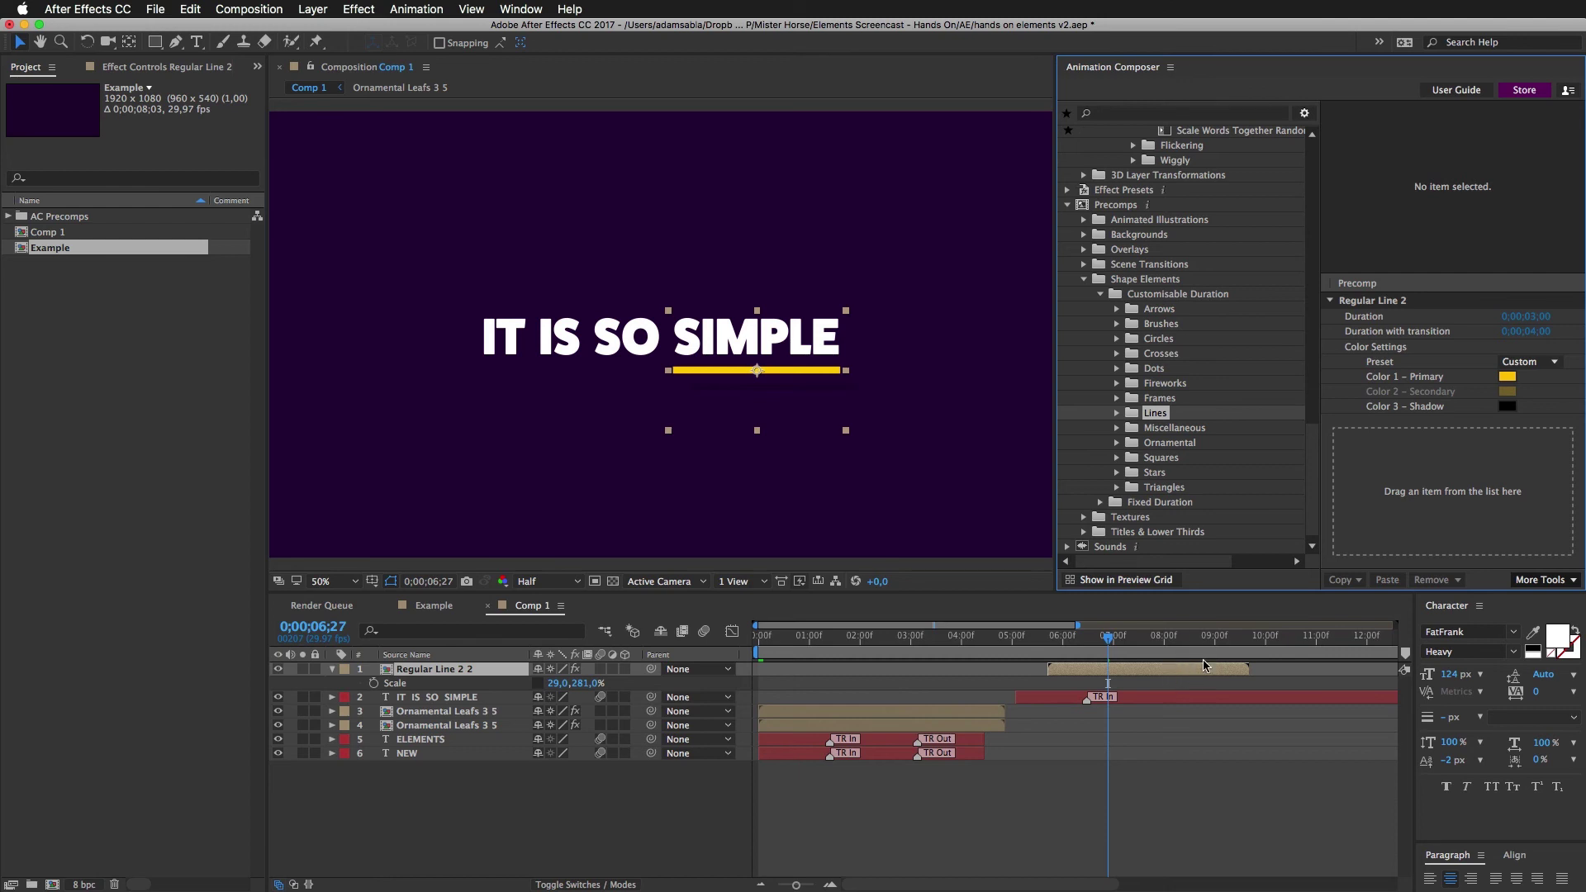
key("space")
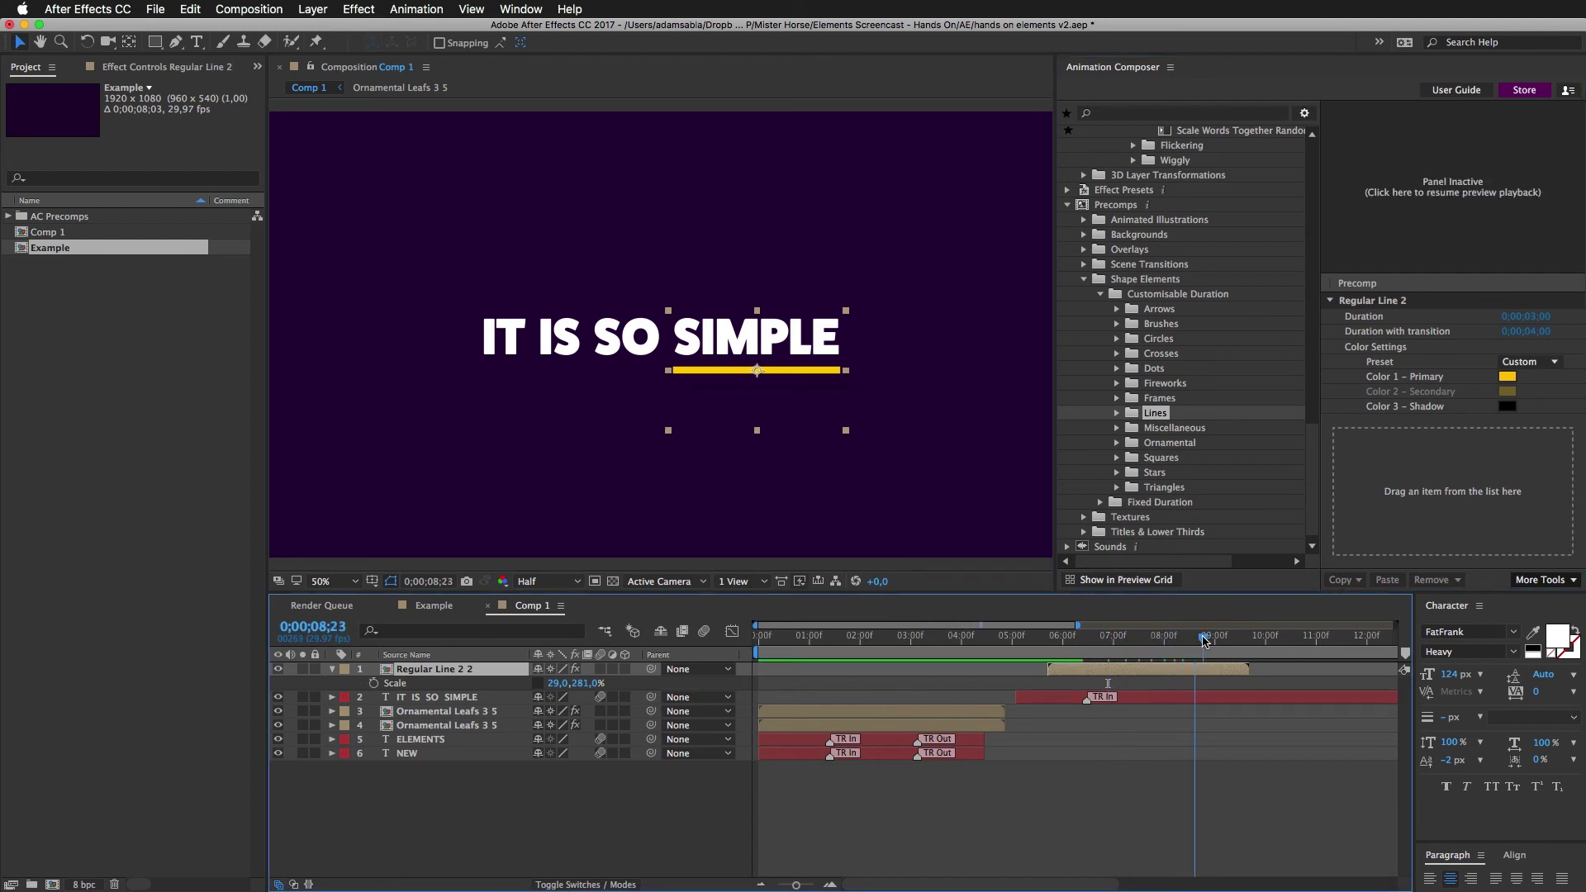
left_click_drag(1160, 641, 1176, 642)
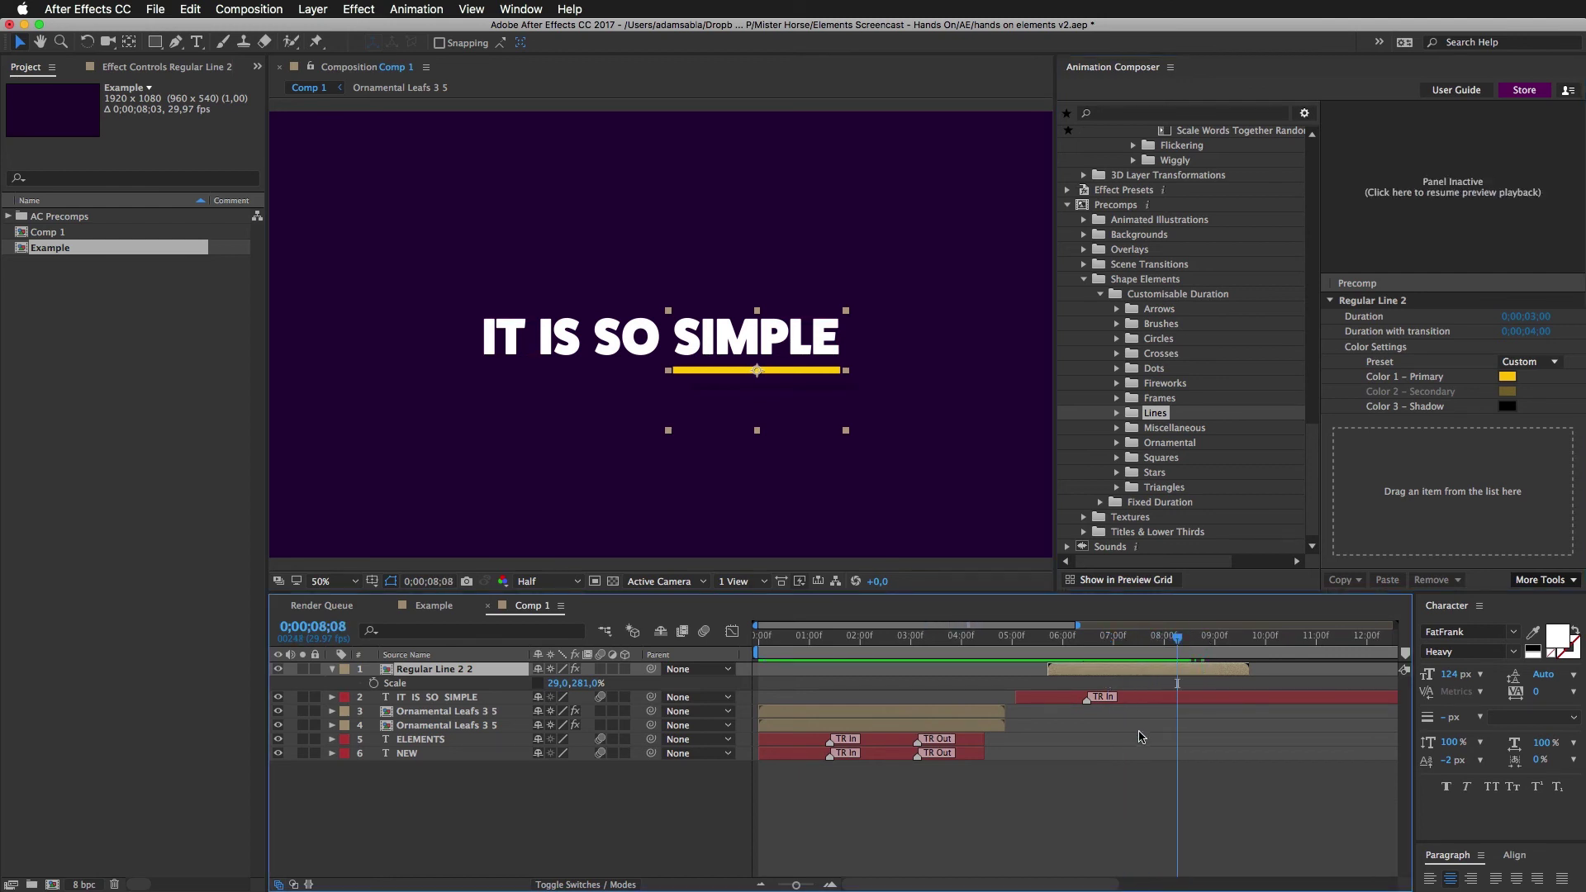
- Trim the IT IS SO SIMPLE text and underline layers to end at 8;08
left_click(1183, 699)
left_click(1179, 676, "shift")
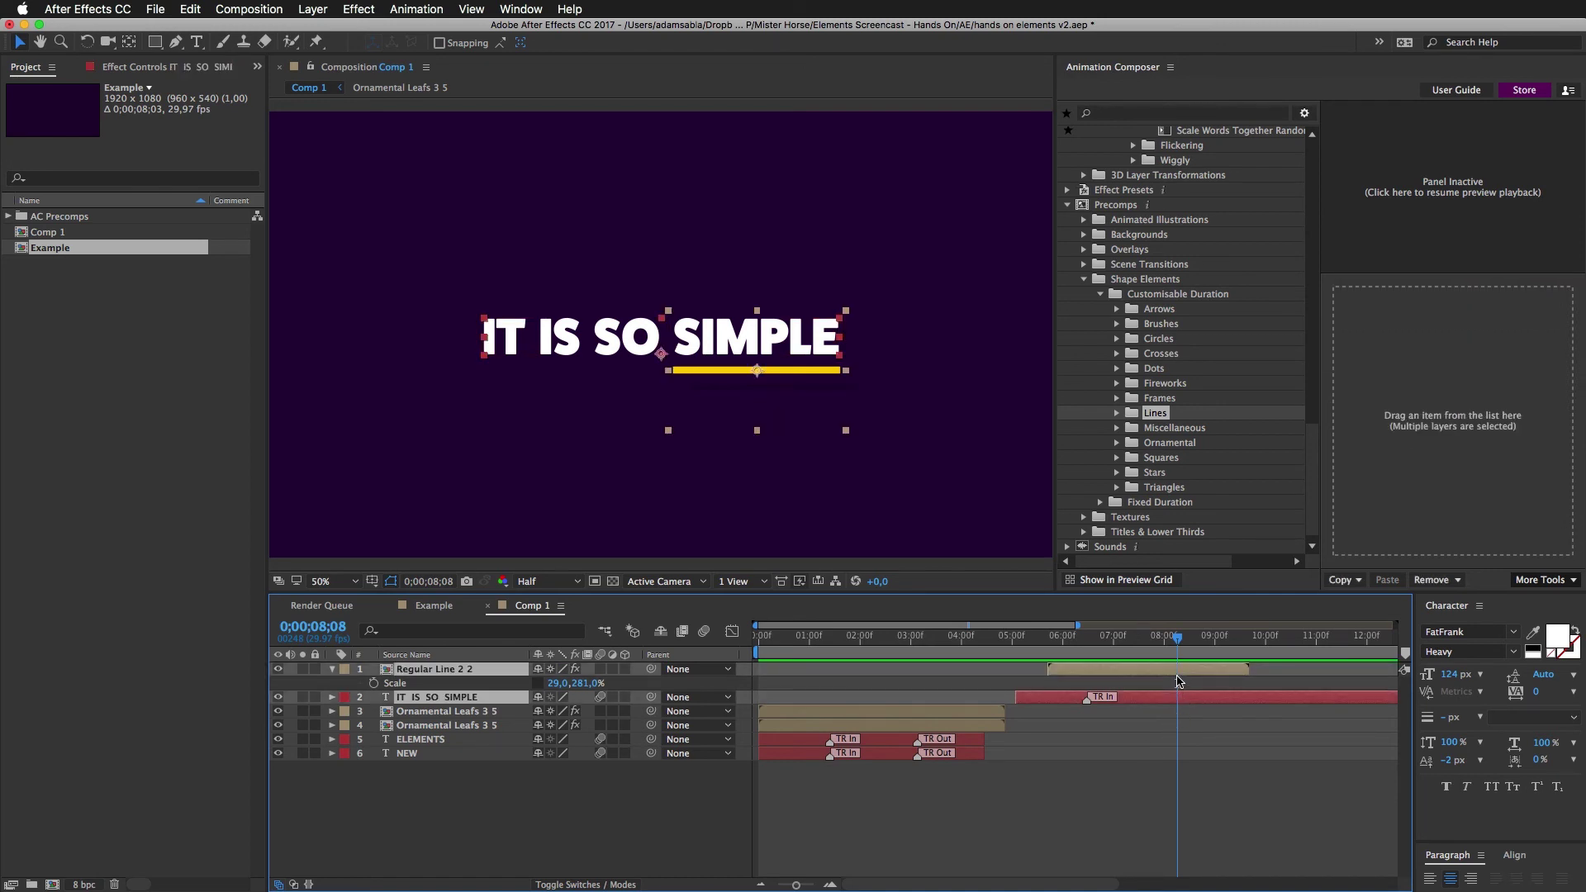
key("alt+bracketright")
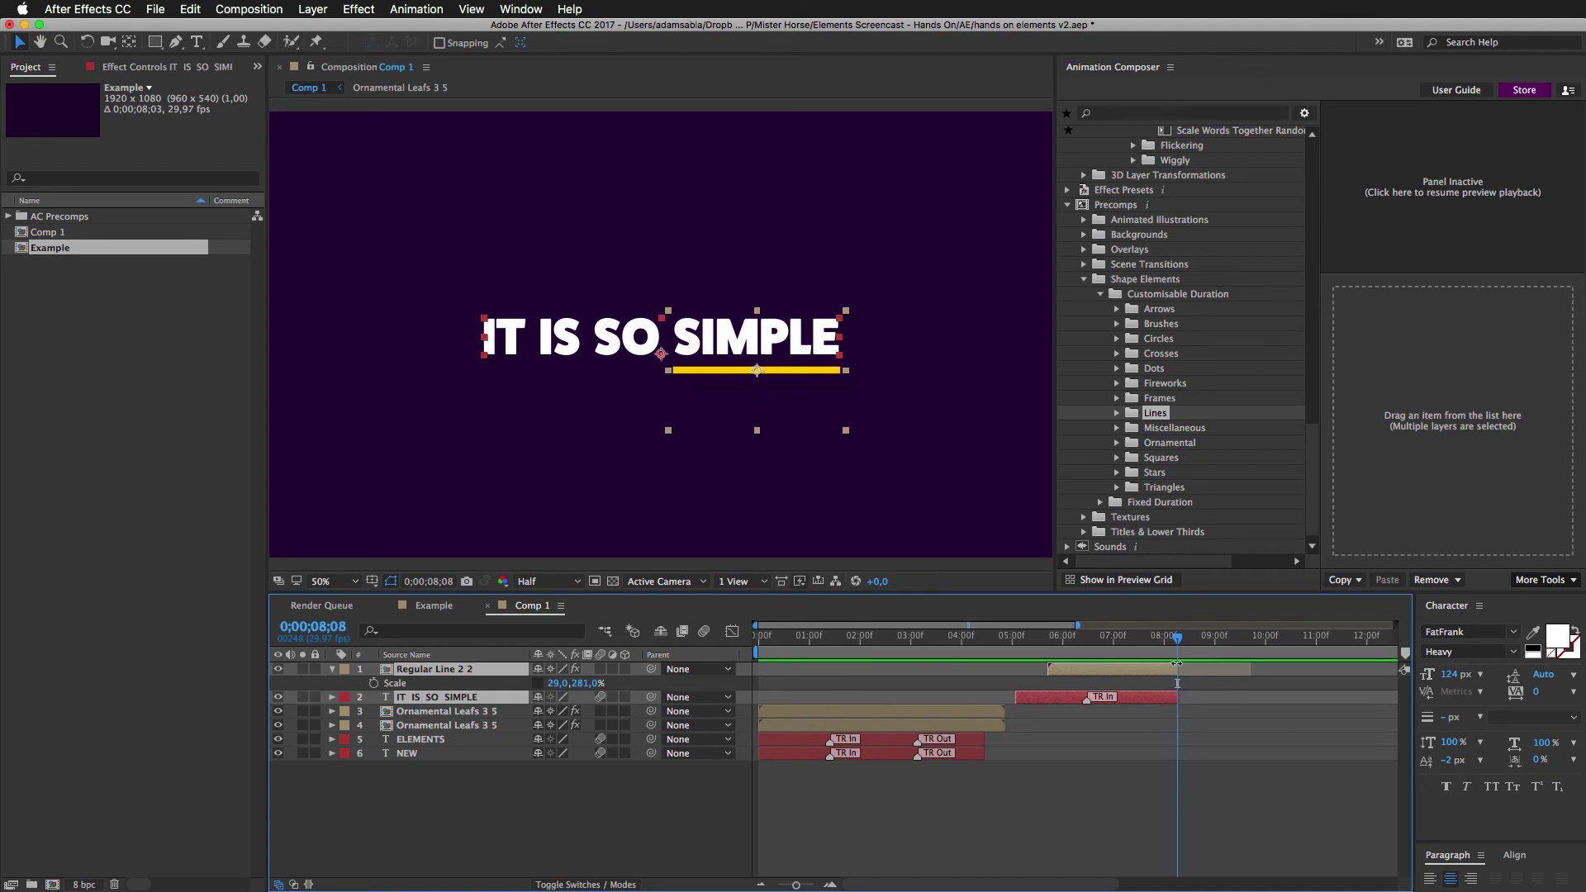
- Apply 2D Layer Transformations > Fade > Fade Cubic In 1 as the out transition
left_click_drag(1314, 426, 1324, 157)
double_click(1154, 312)
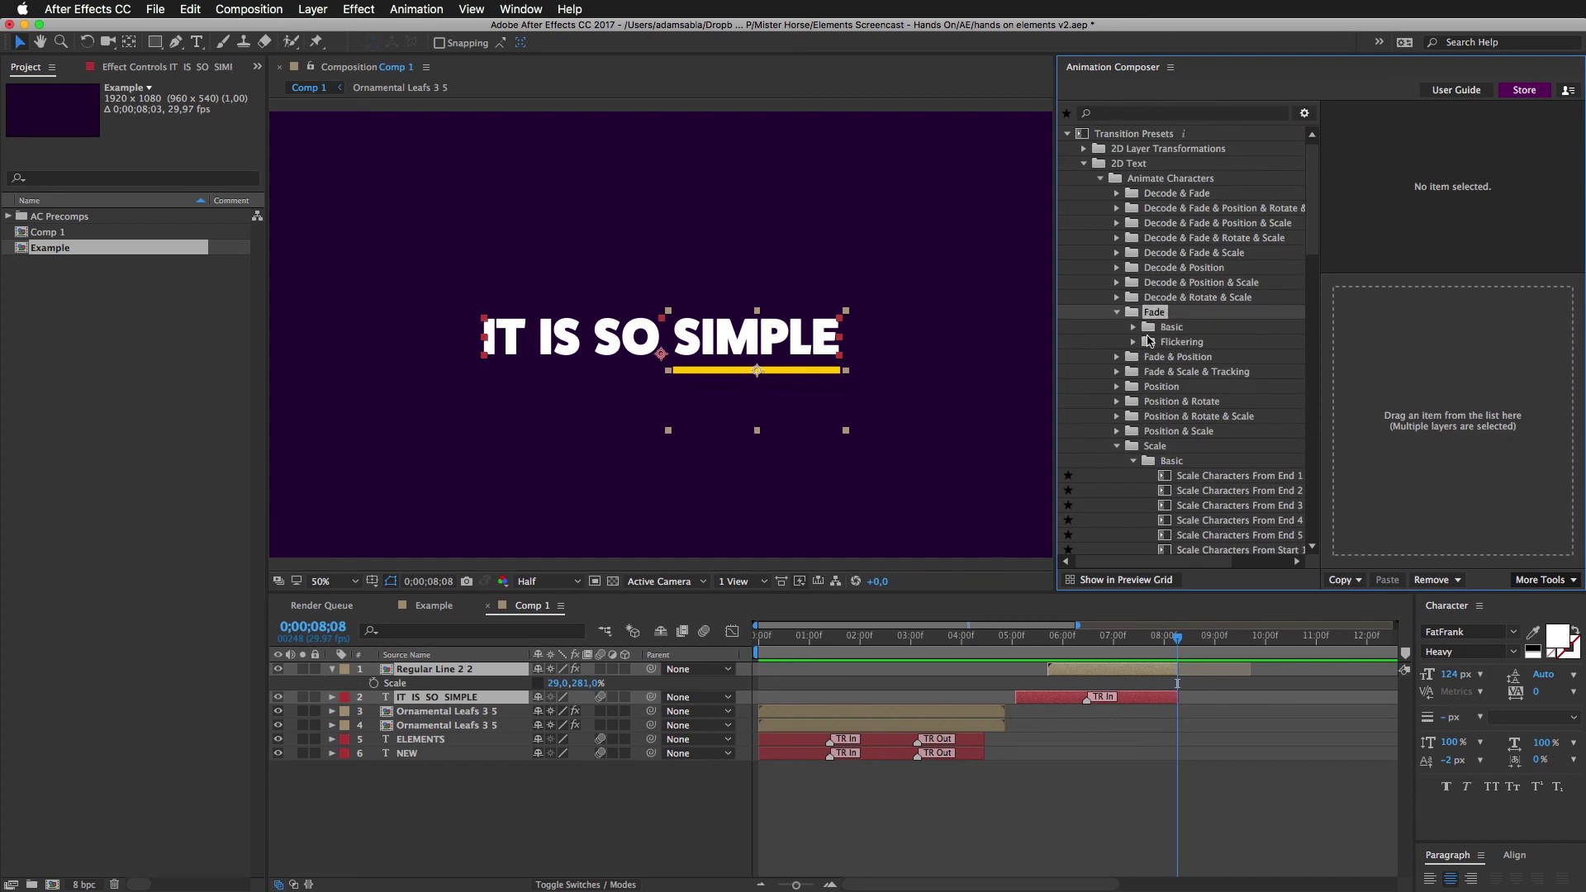
double_click(1172, 327)
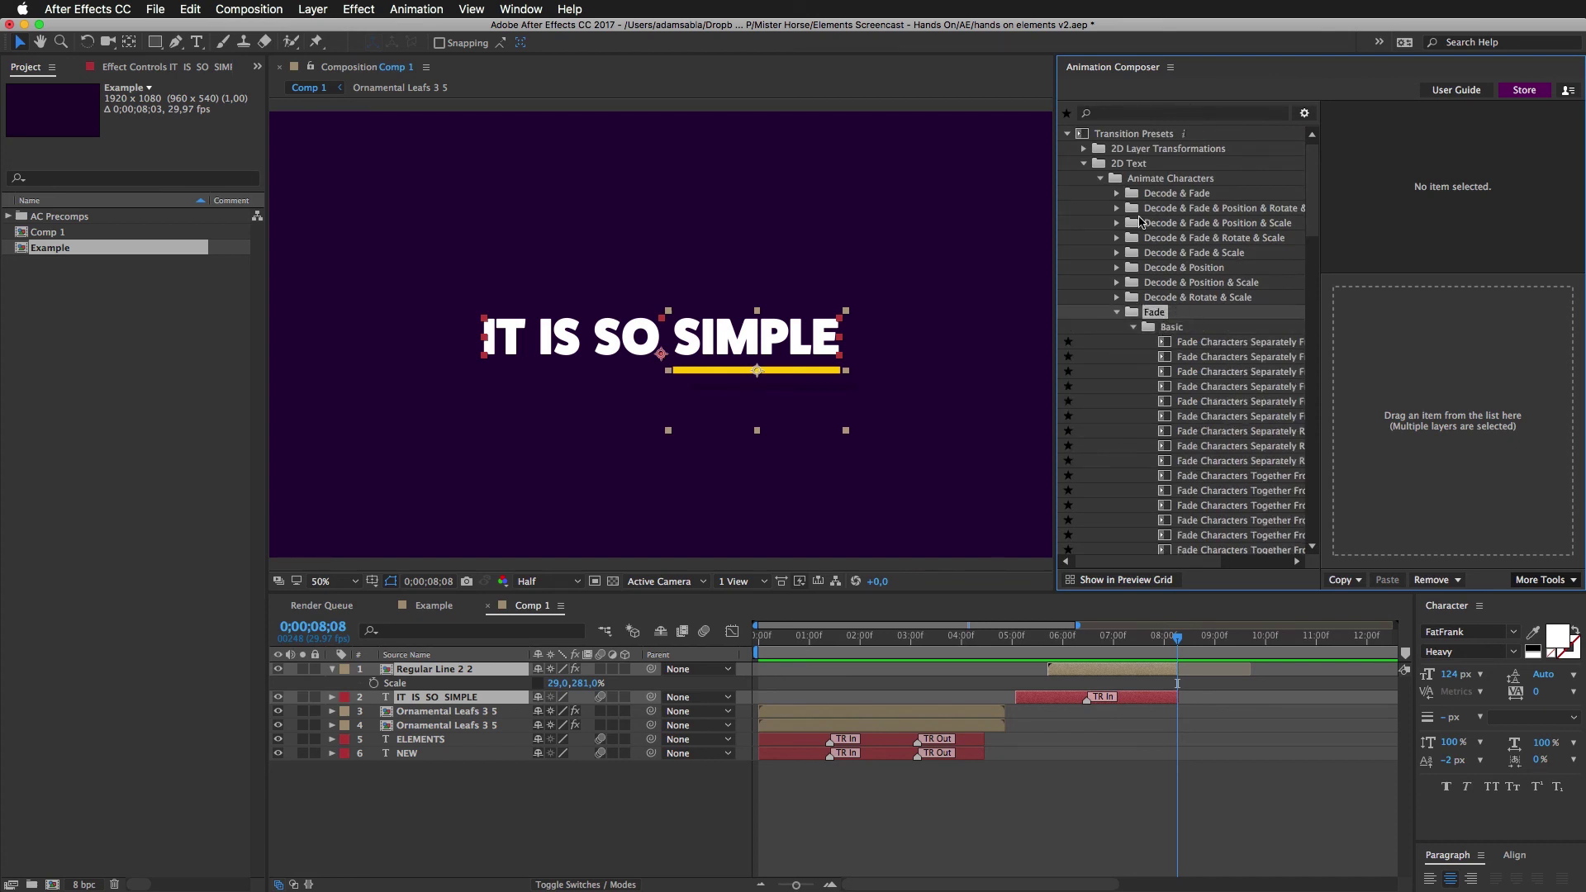
left_click(1128, 164)
double_click(1128, 164)
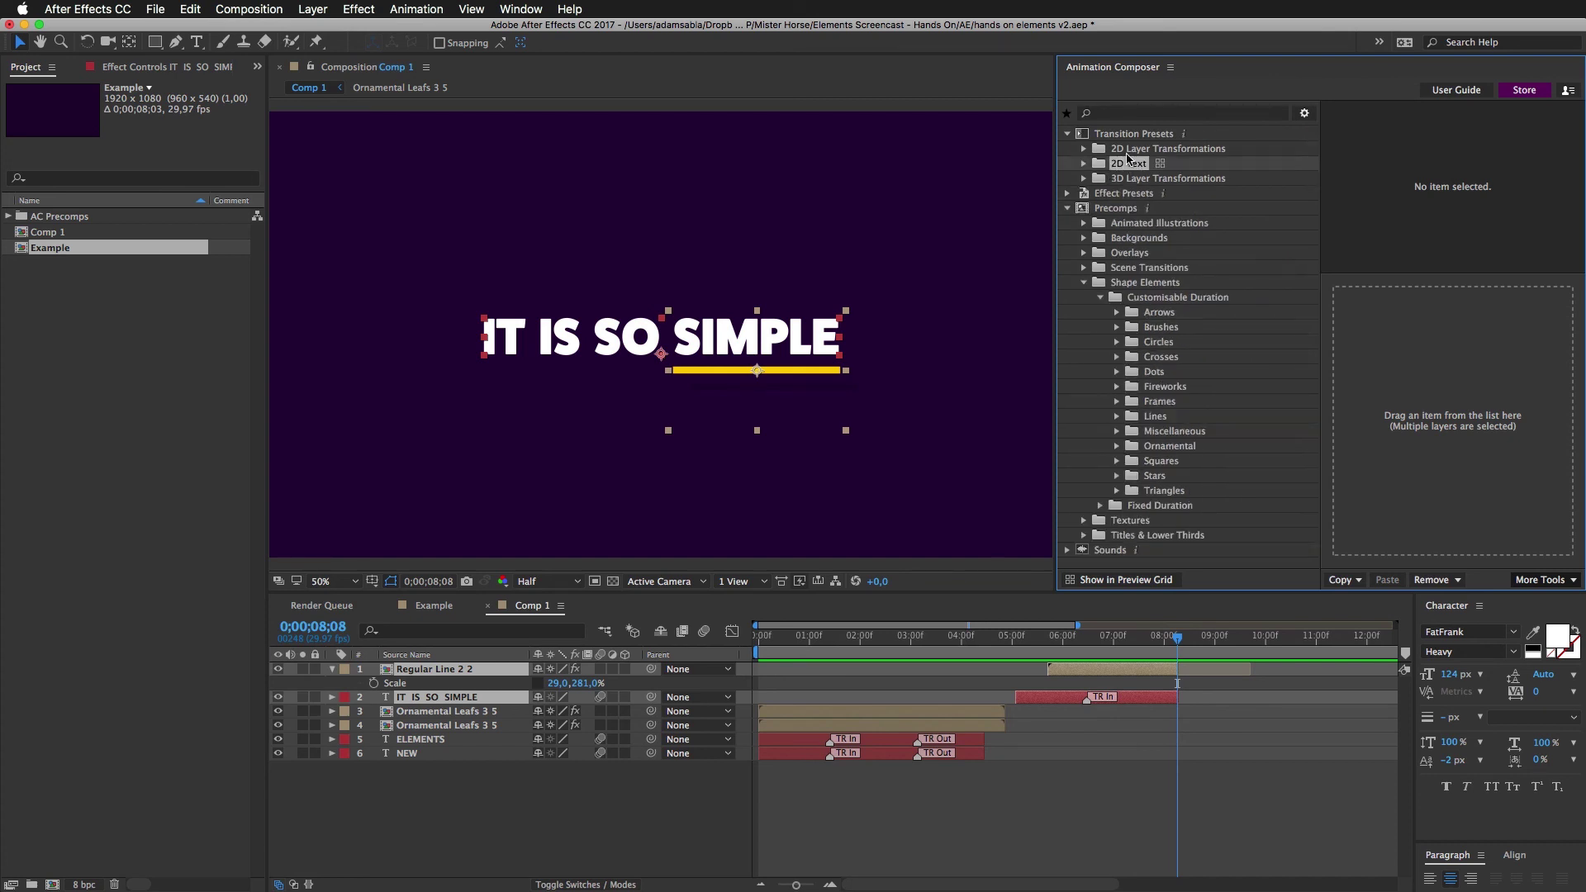
left_click(1125, 149)
double_click(1136, 149)
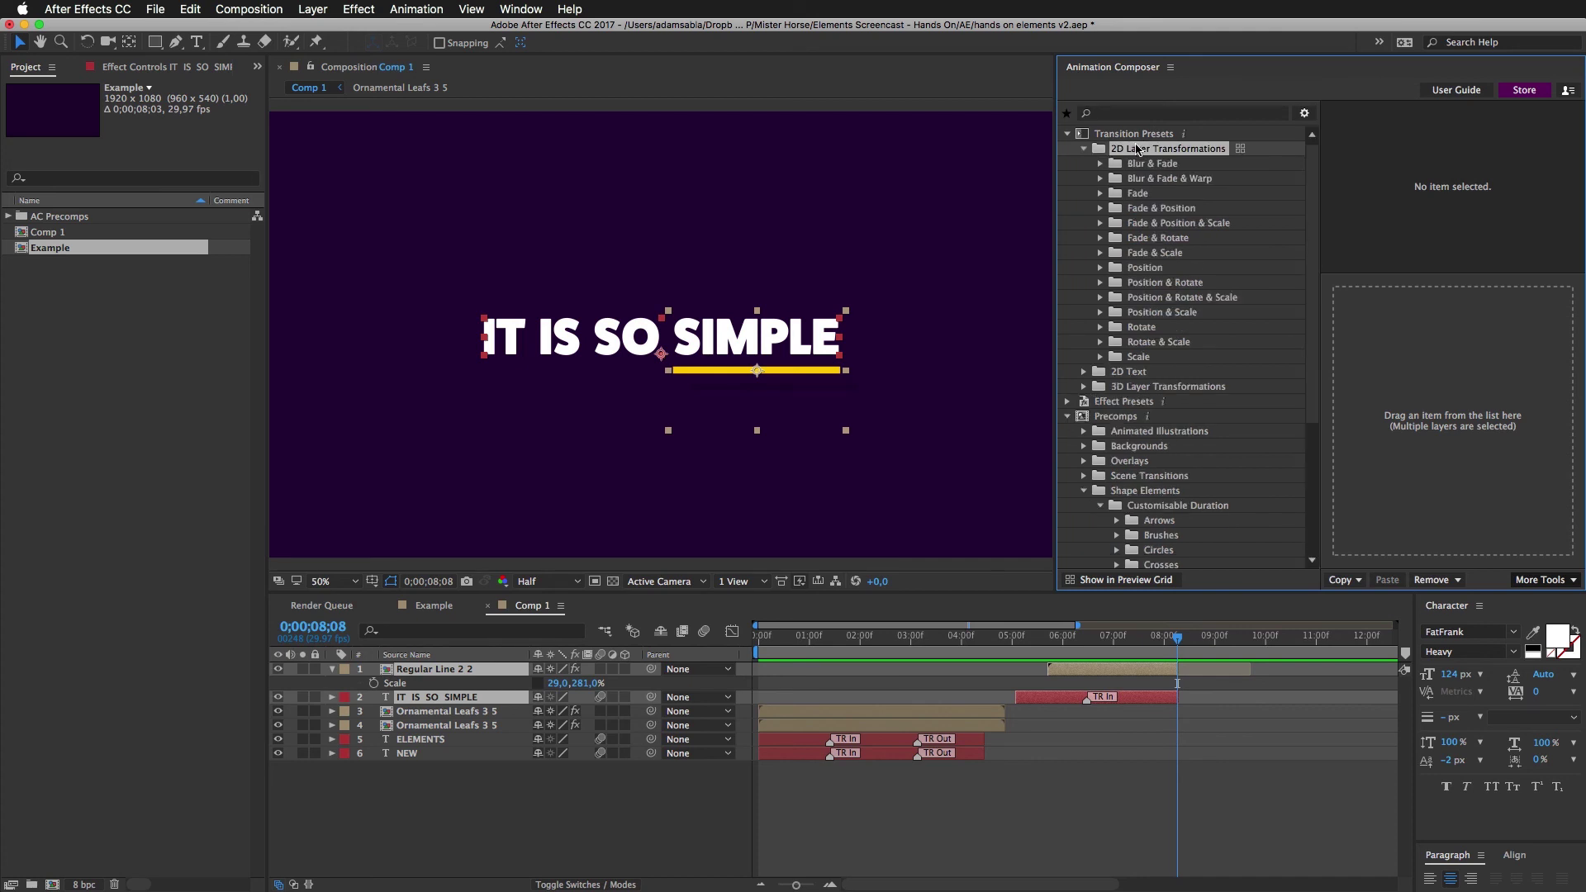
left_click(1137, 194)
double_click(1138, 194)
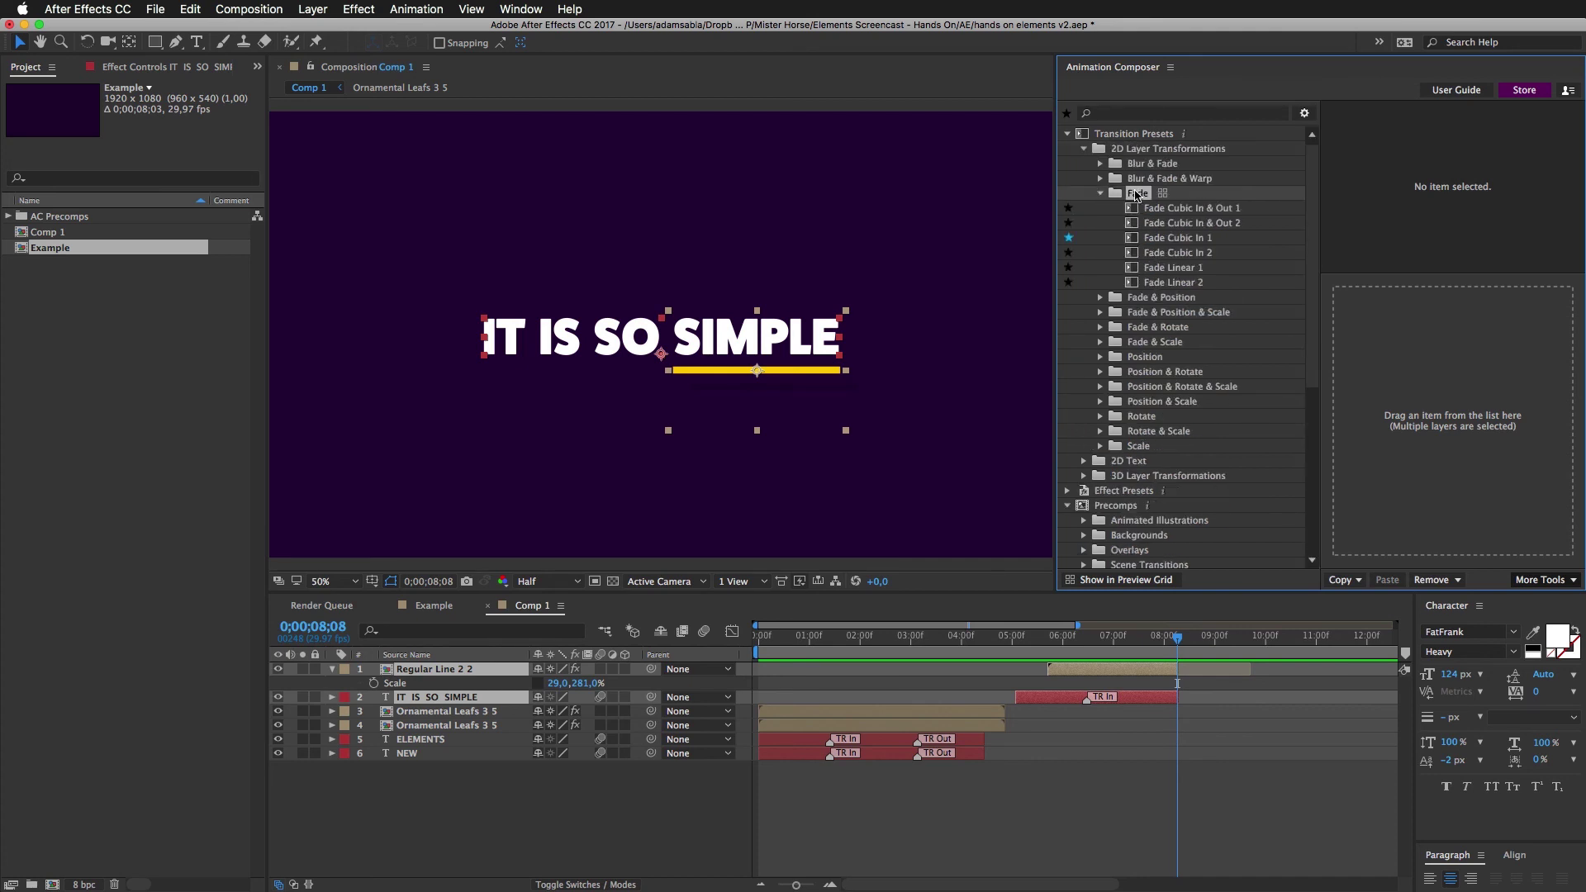
left_click(1154, 238)
left_click_drag(1155, 239, 1517, 417)
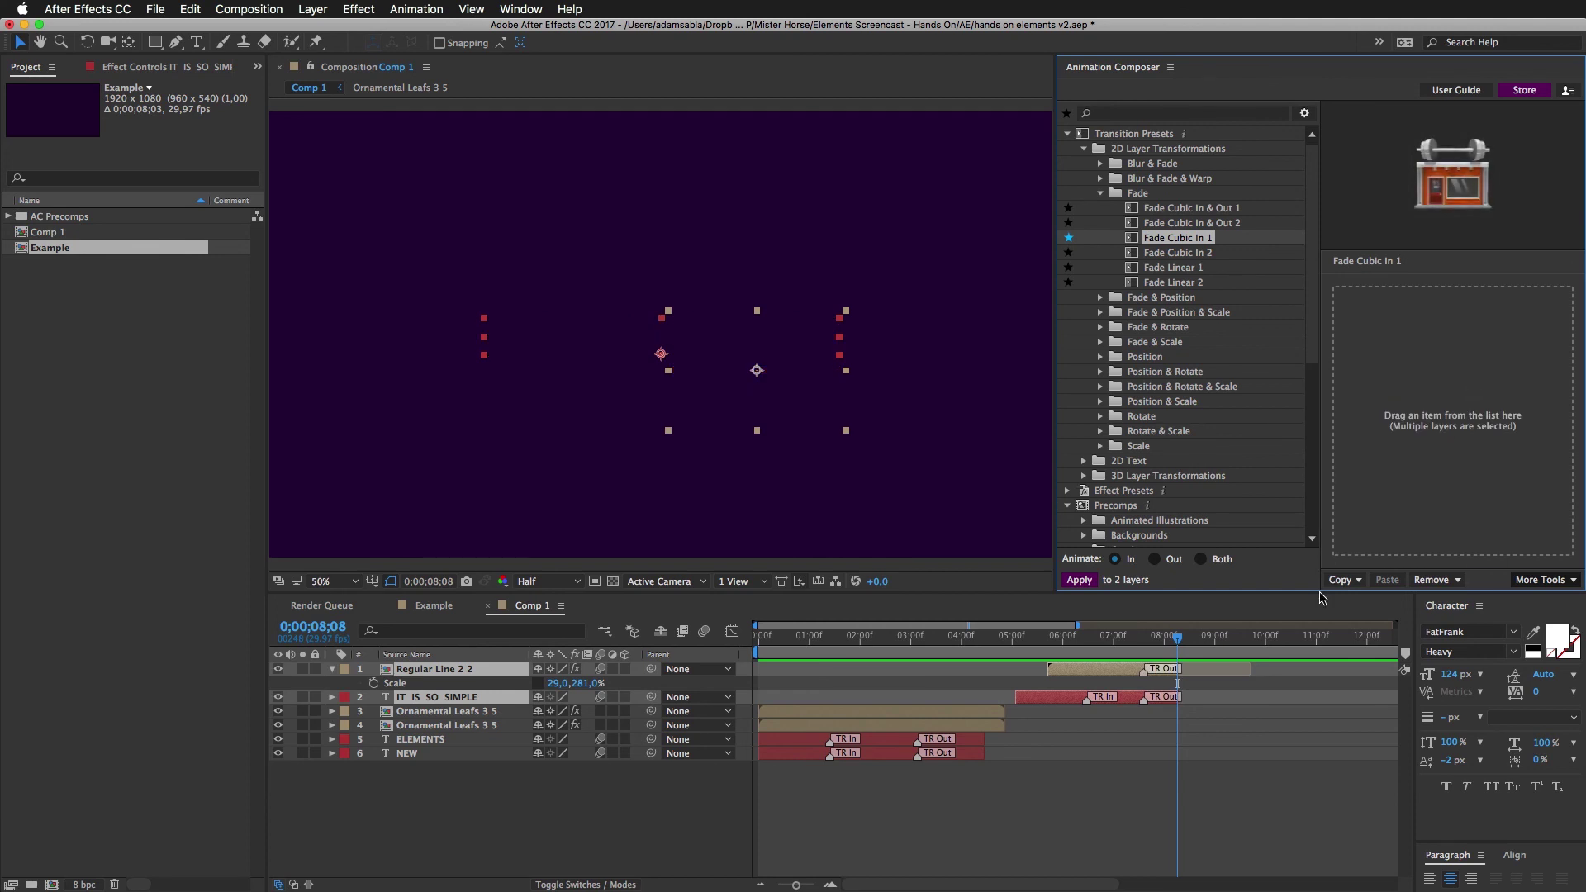
- Move back to 6;02 and reselect the underline together with the text layer
left_click_drag(1128, 649, 1121, 640)
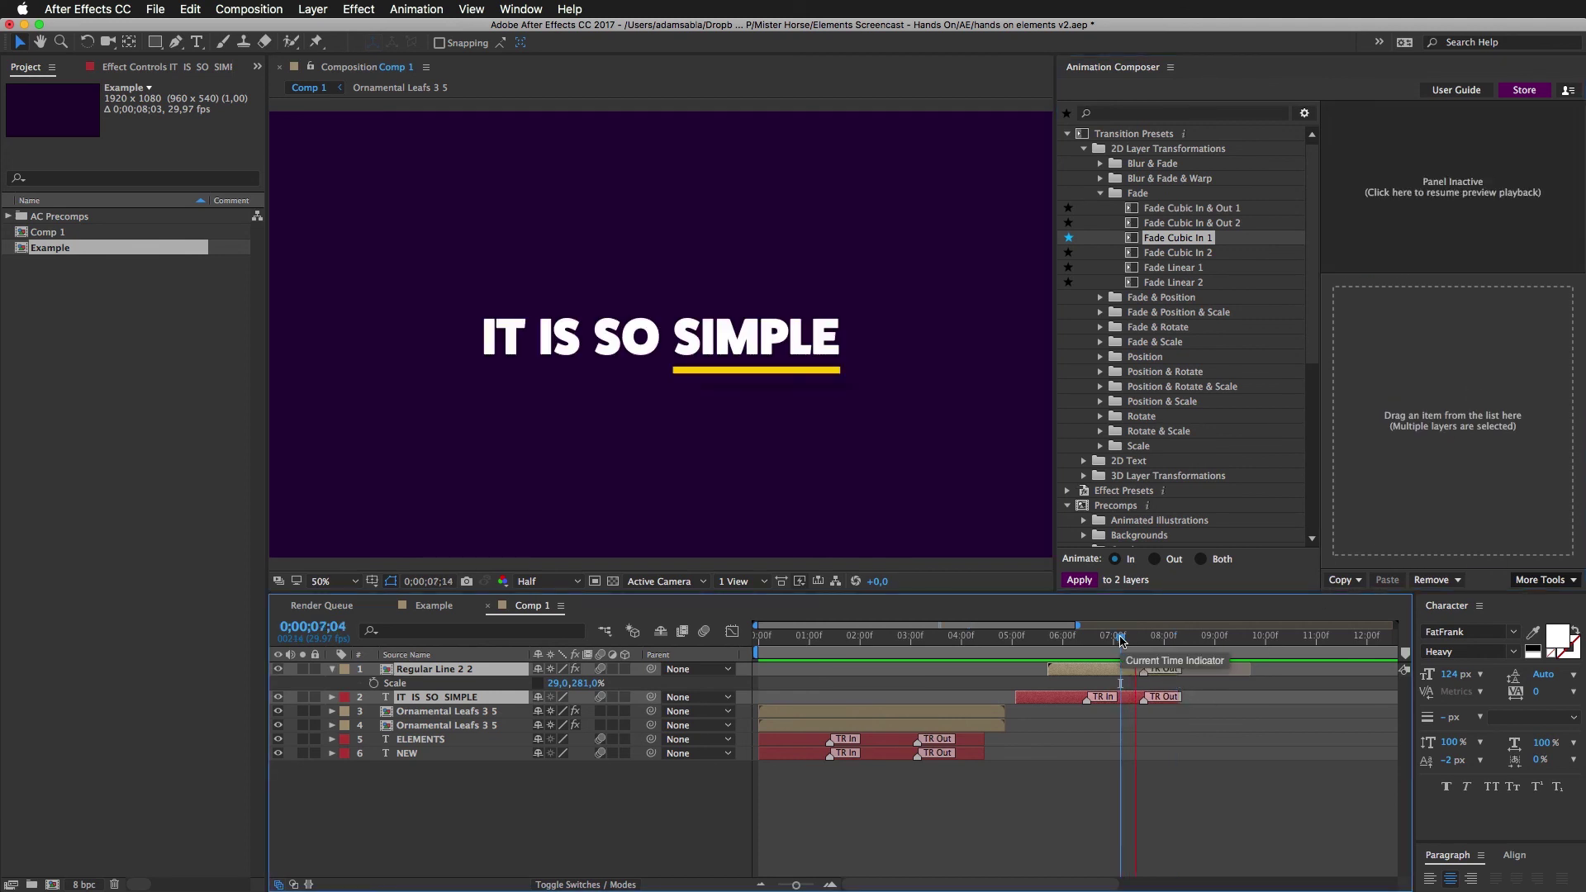
mouse_move(1121, 640)
left_mouse_down()
mouse_move(1071, 637)
mouse_move(1108, 644)
left_mouse_up()
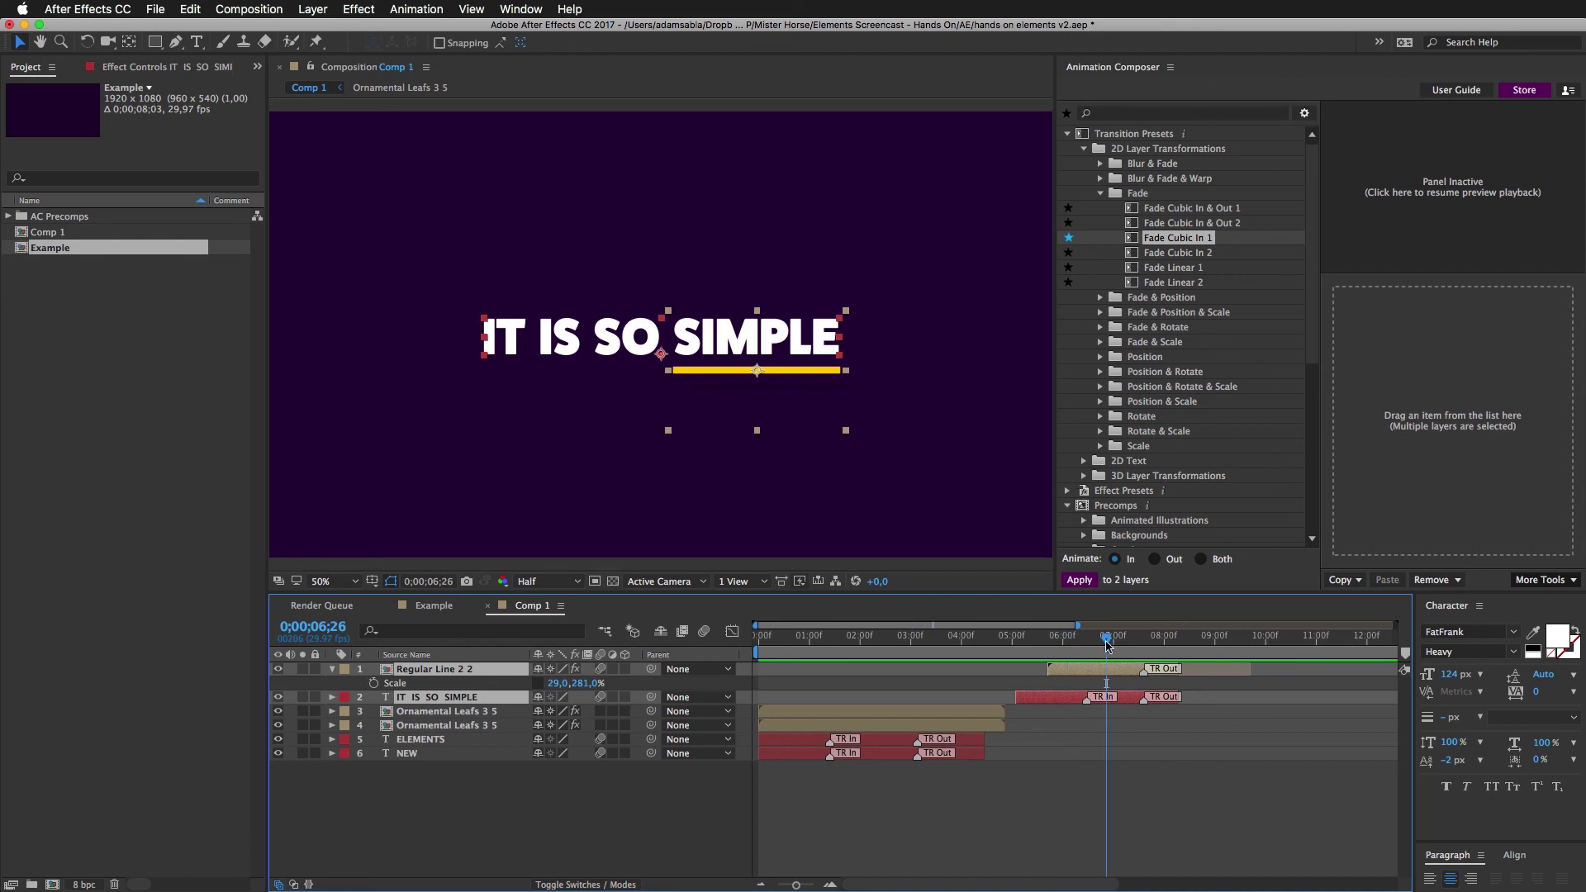
left_click(1117, 703)
key("ctrl+shift+Up")
- Shift both out fade transitions earlier using Transition Shifter with Out transitions selected
left_click(1515, 584)
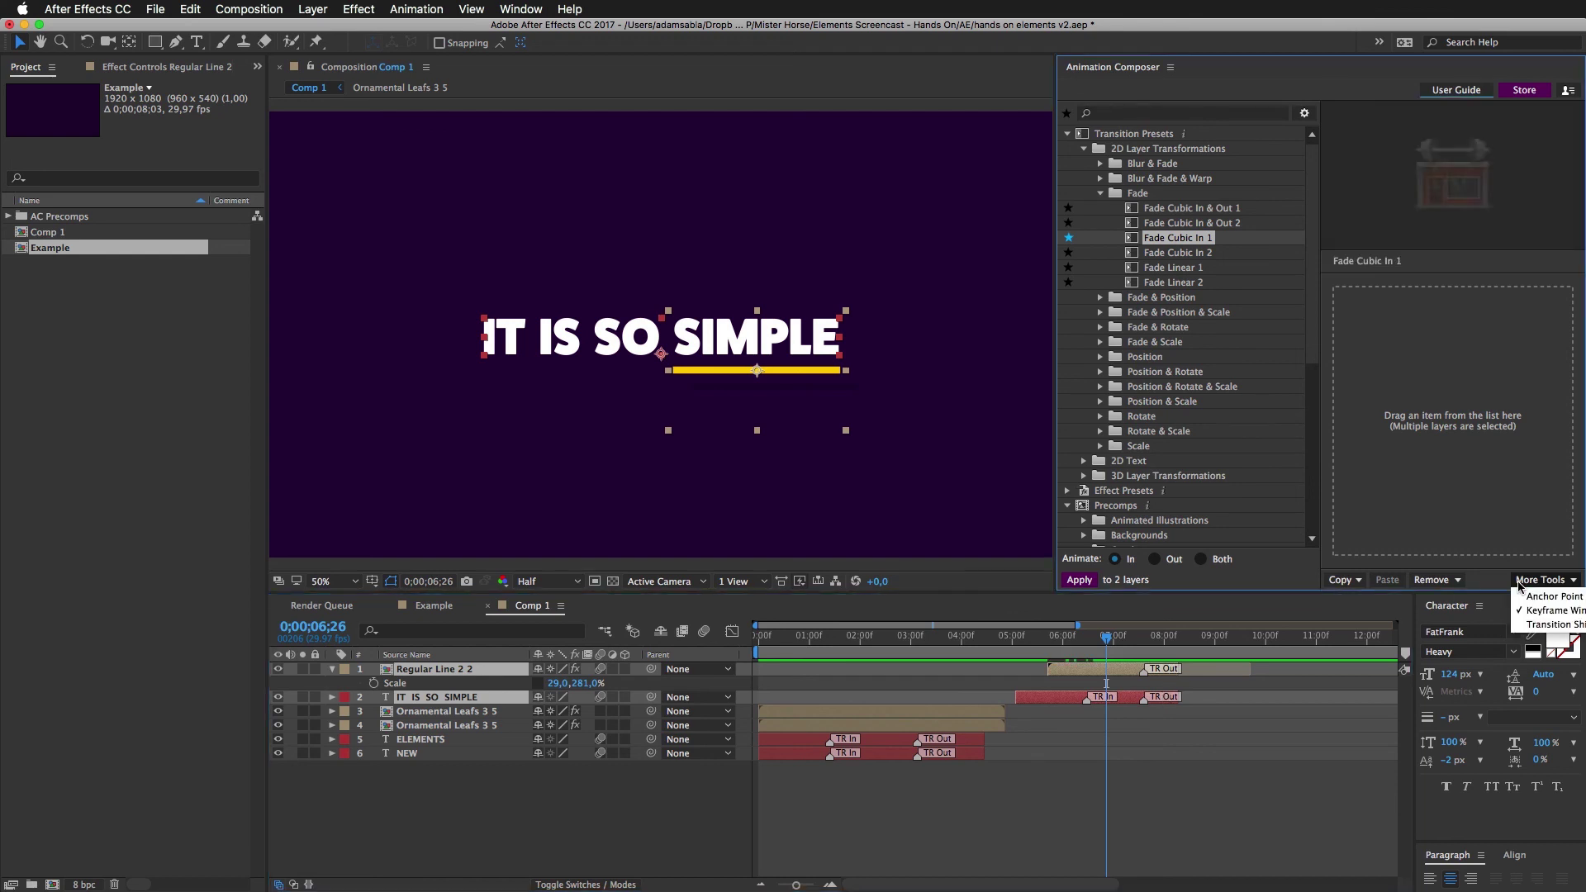
left_click(1541, 628)
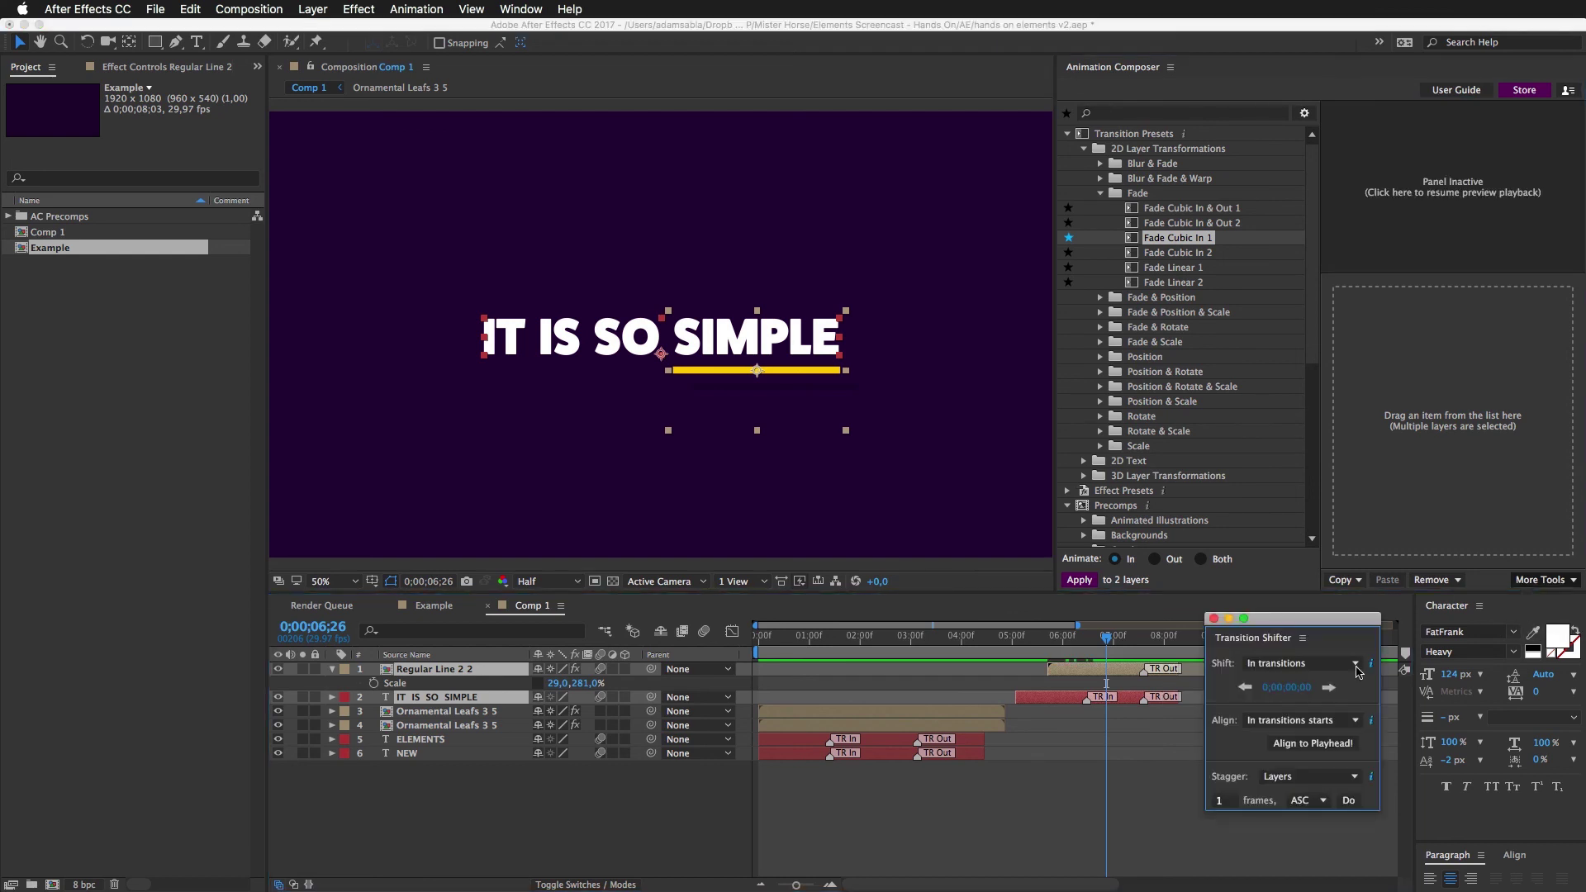
left_click(1356, 664)
left_click(1287, 688)
left_click_drag(1302, 692, 1261, 675)
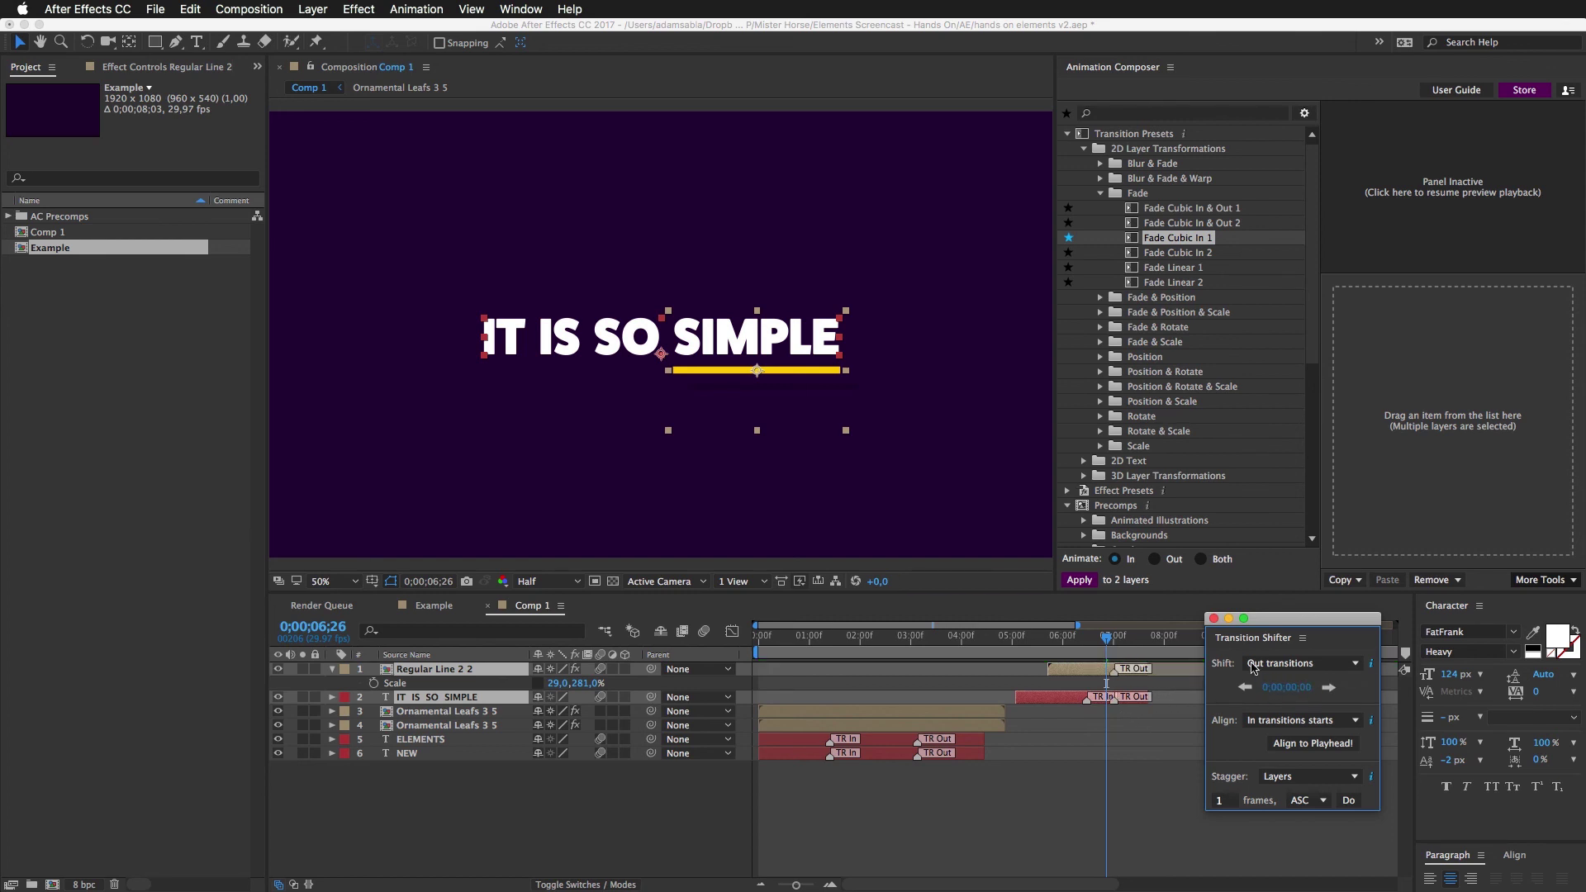
left_click(1213, 619)
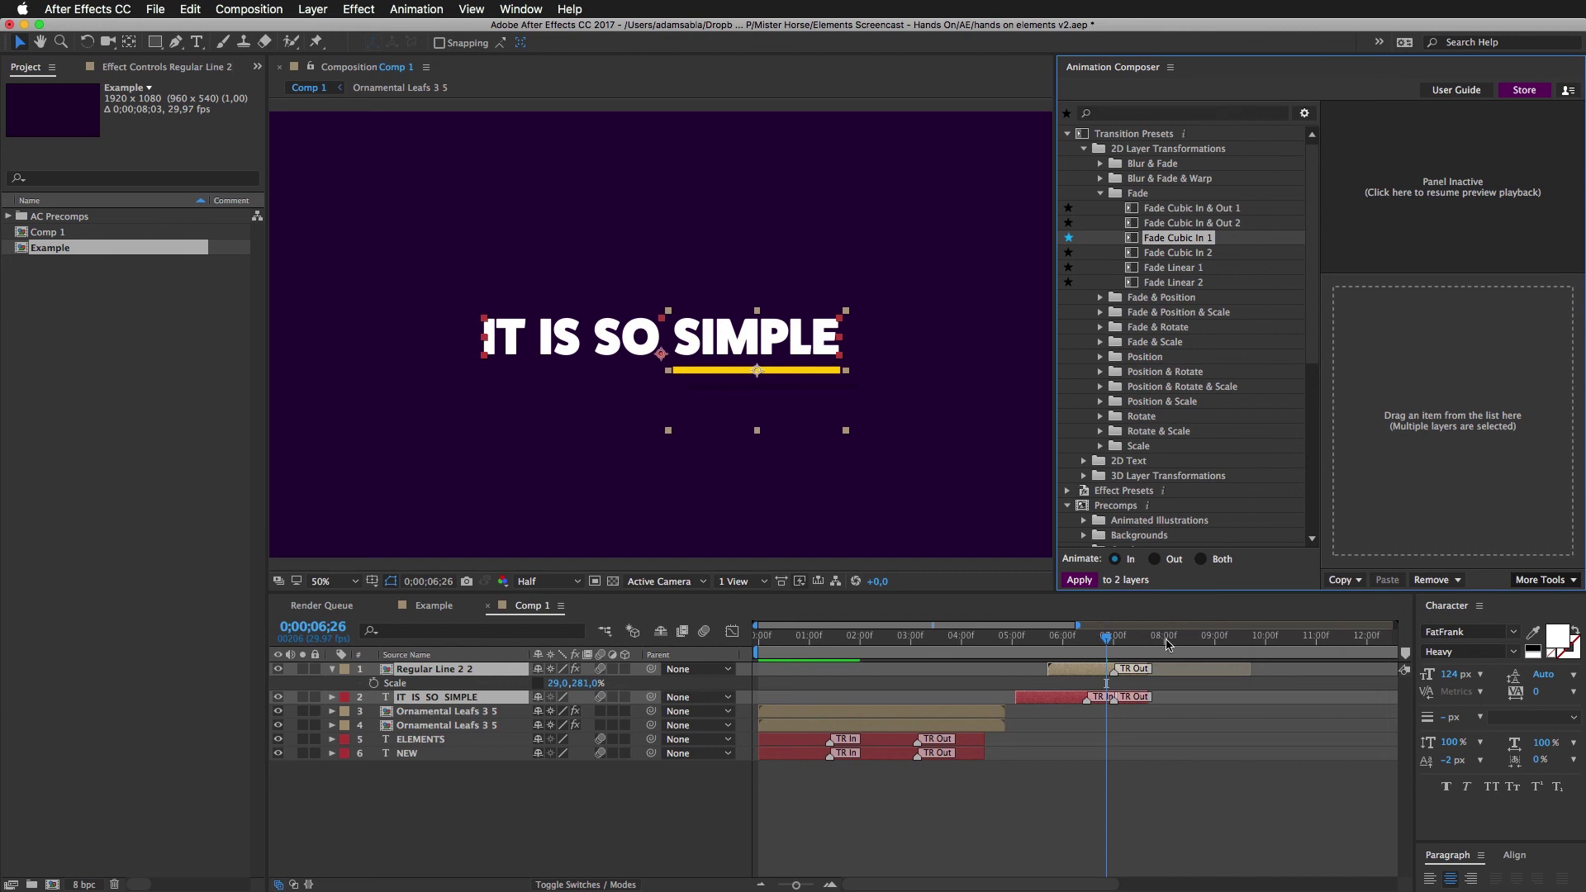
- End the work area at 8;01 and preview the whole animation from the start
mouse_move(1168, 643)
left_mouse_down()
mouse_move(1224, 644)
mouse_move(1166, 647)
left_mouse_up()
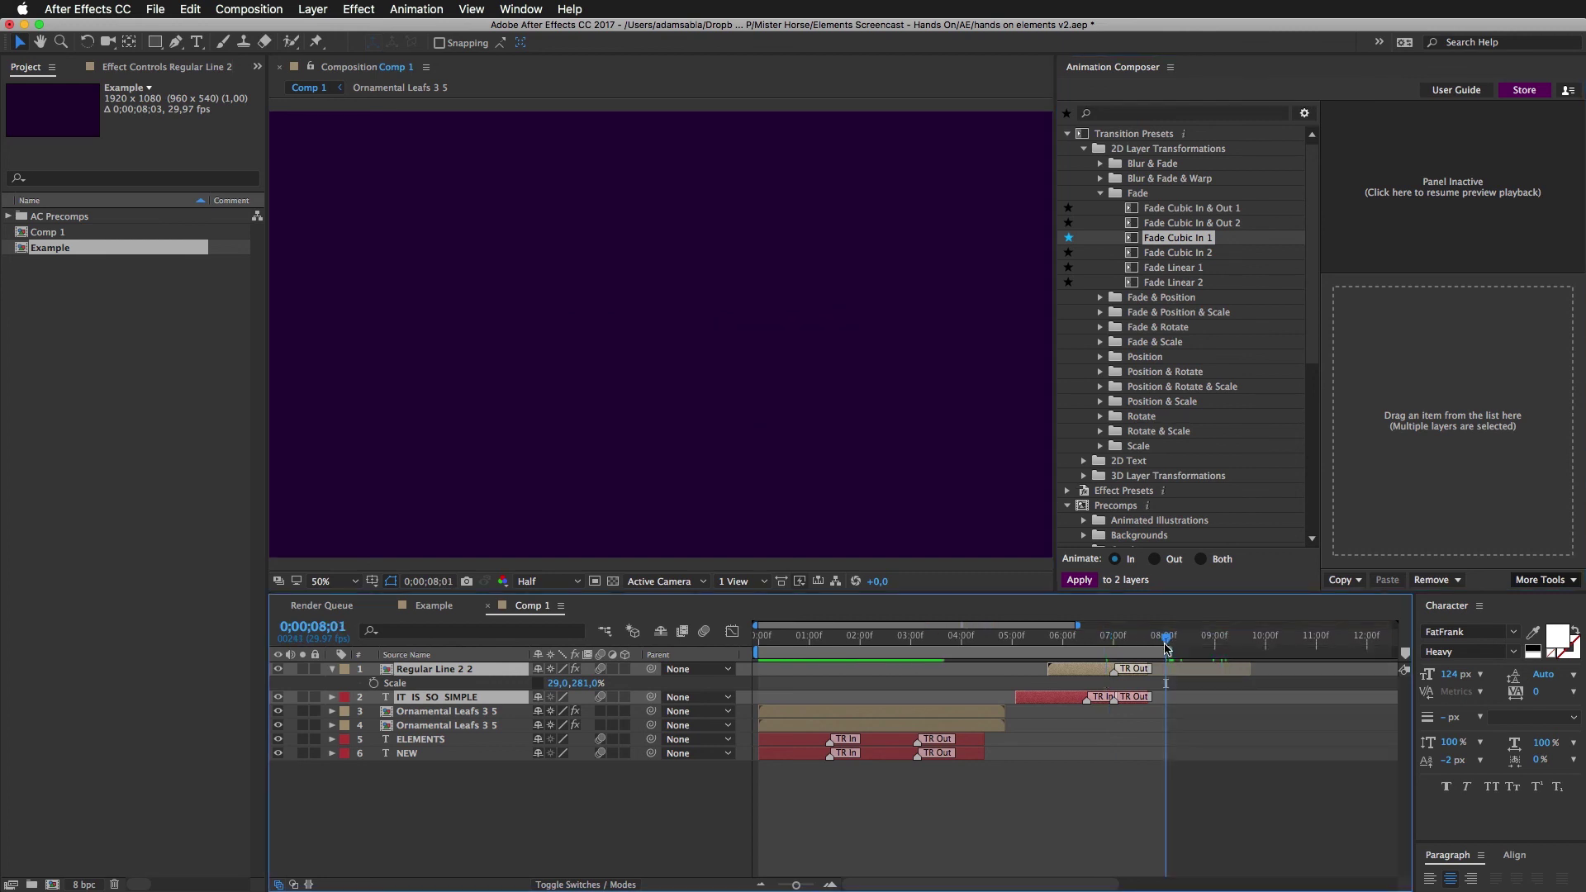
key("n")
key("Home")
key("space")
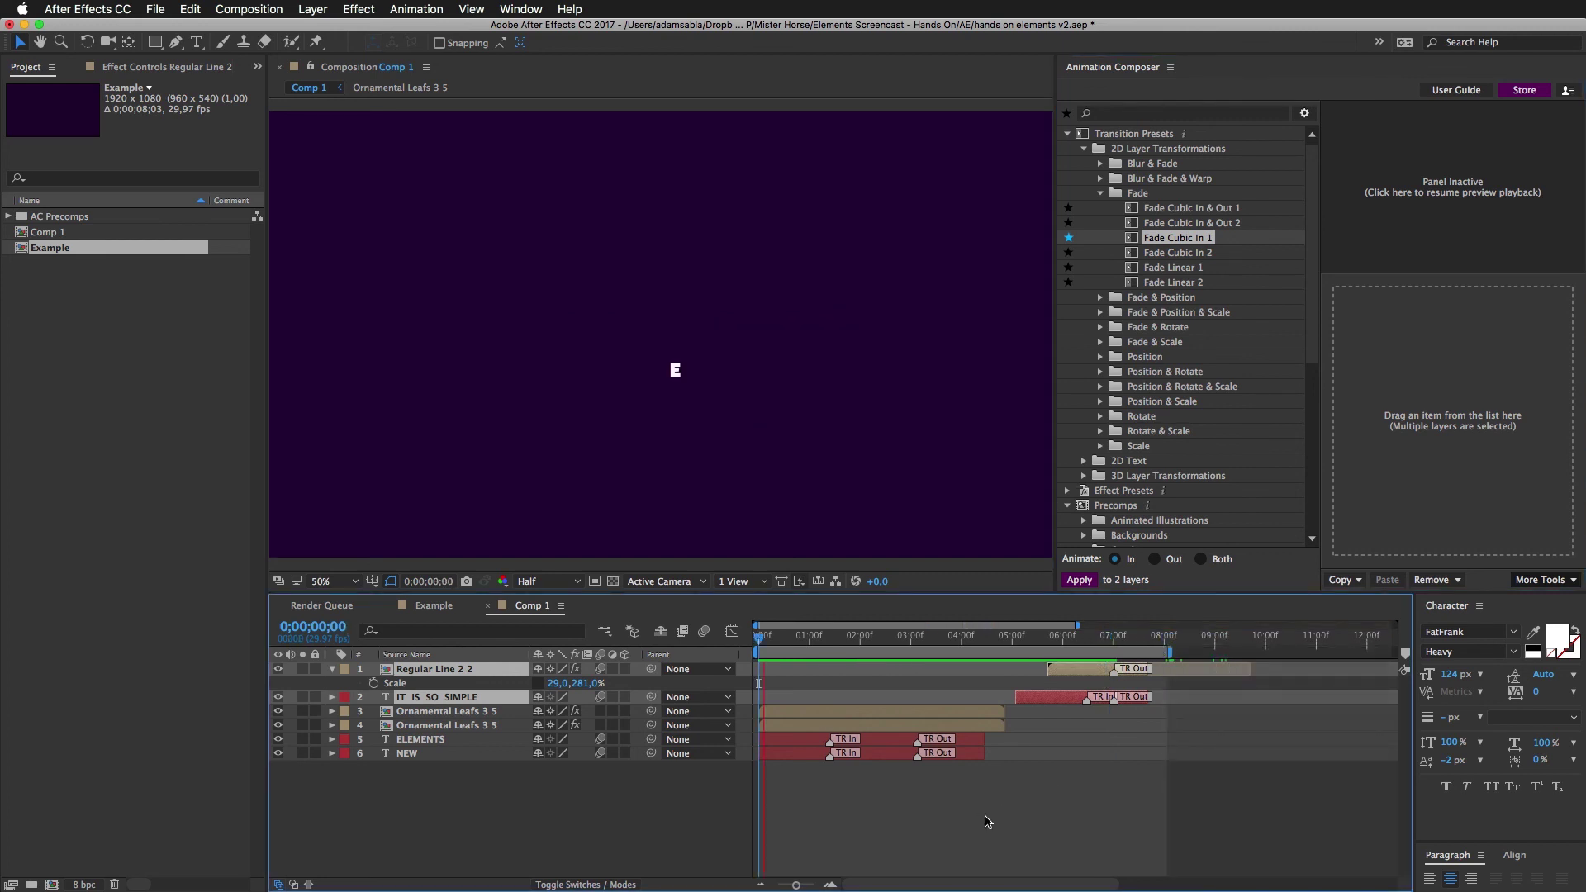